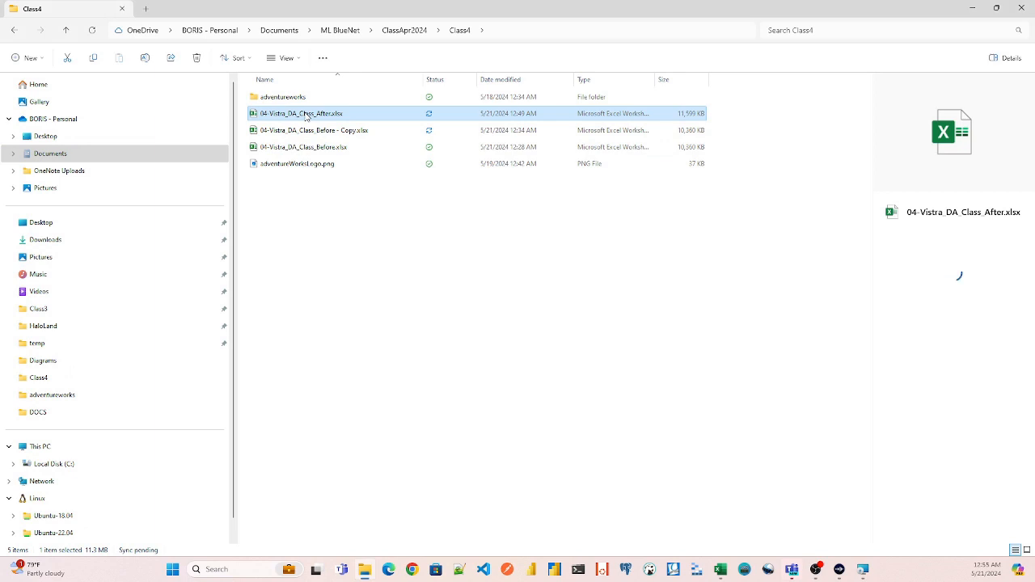
- Look over the class files in the Class4 folder, including the logo image and the CSV files in the adventureworks subfolder
left_click(314, 148)
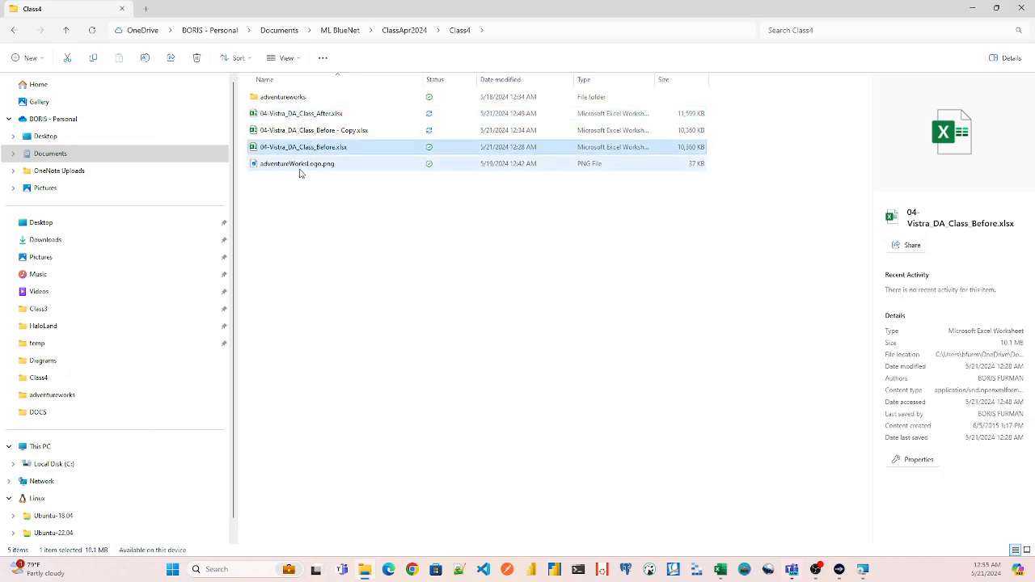
left_click(293, 165)
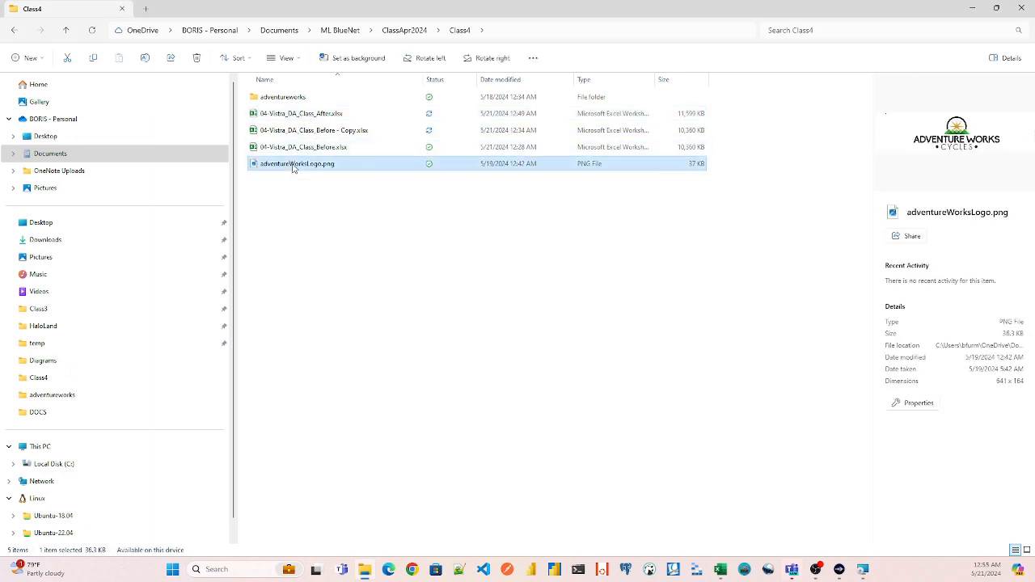
left_click(290, 97)
double_click(295, 97)
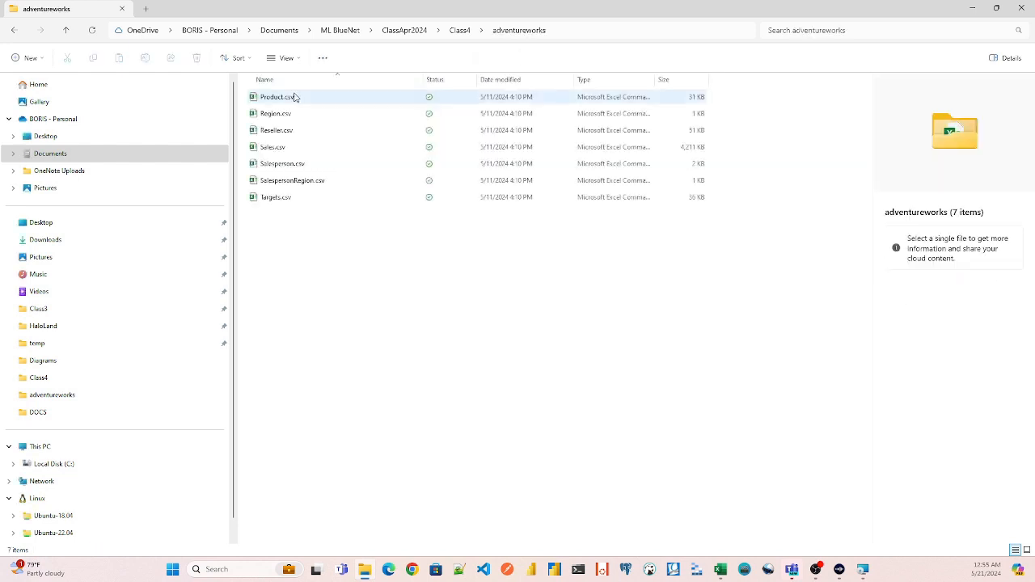
left_click(14, 30)
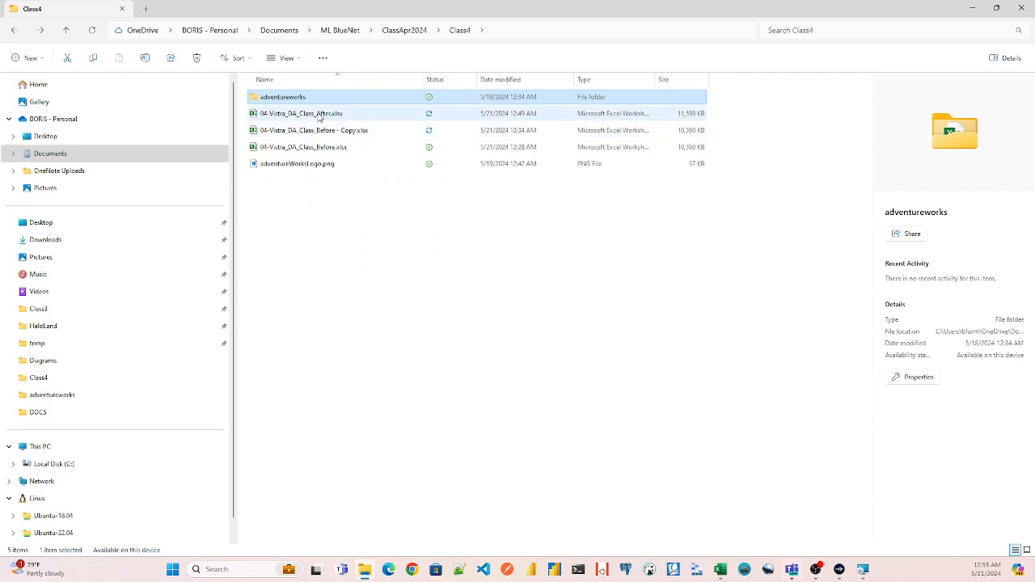
- Open the workbook 04-Vistra_DA_Class_Before.xlsx in Excel and display its list of queries and connections
left_click(311, 149)
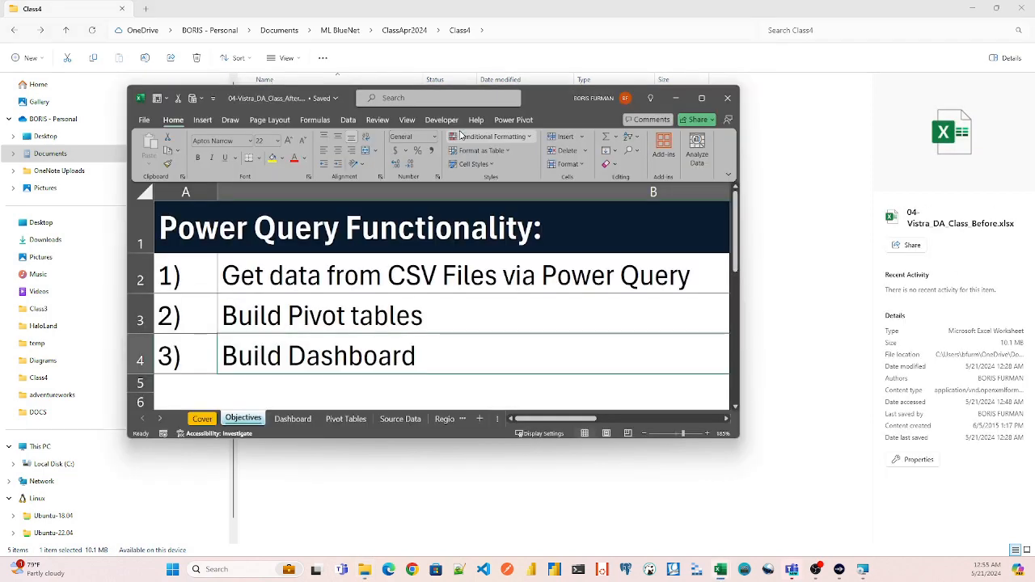
double_click(543, 92)
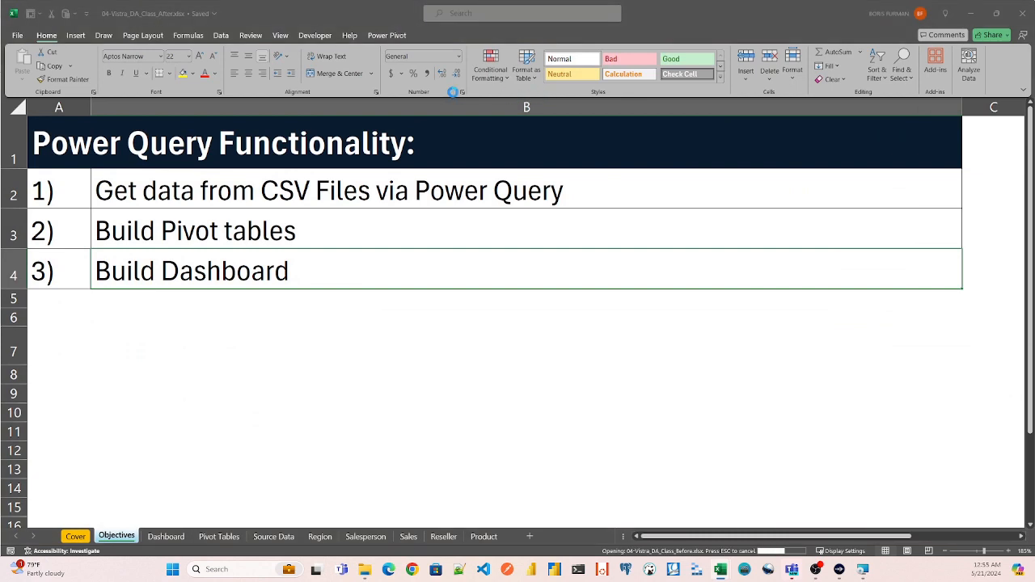
left_click(220, 36)
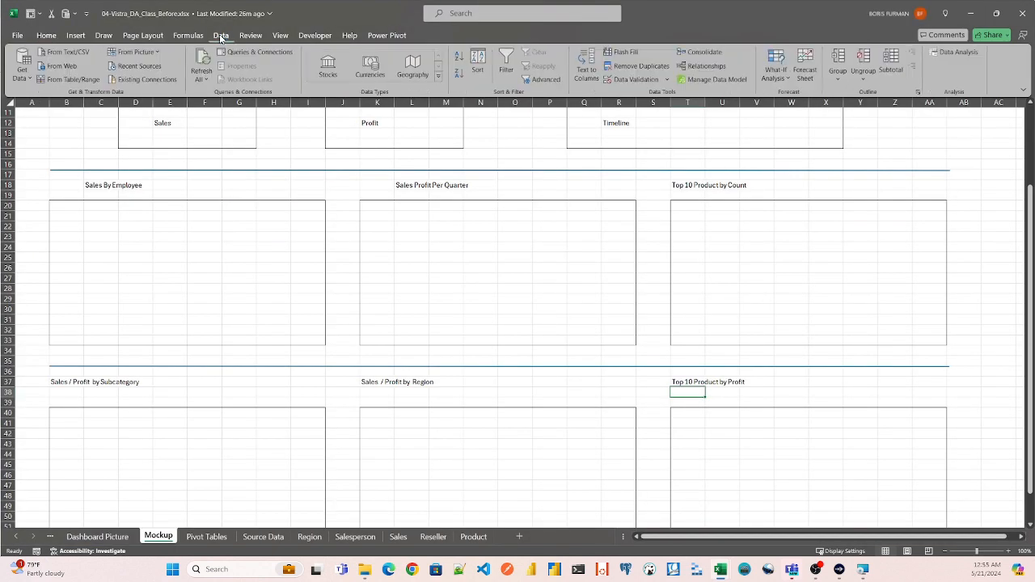
left_click(254, 52)
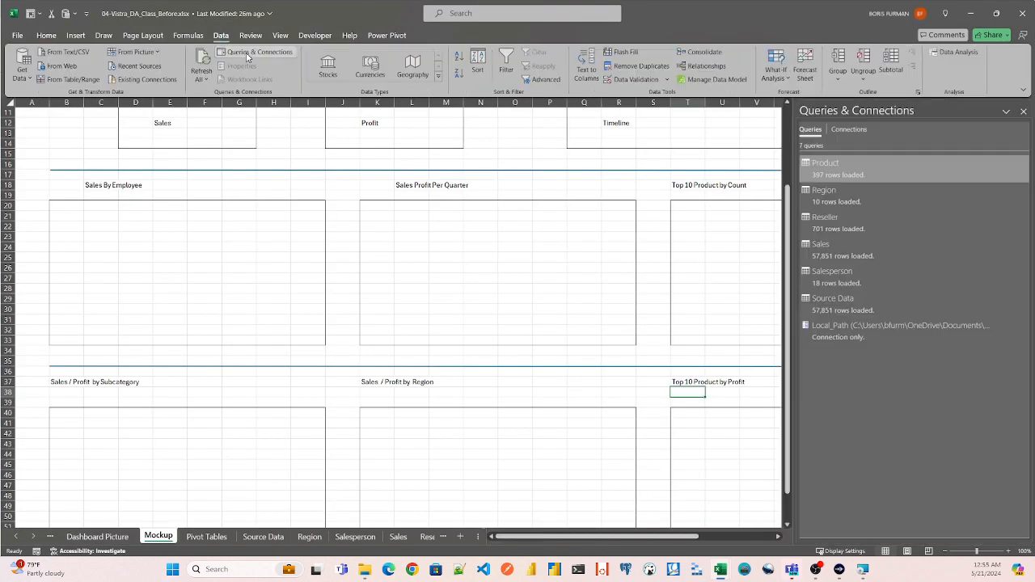
- Open the Product query in the Power Query Editor, examine the Local_Path parameter's current value, and close the editor without changes
mouse_move(837, 165)
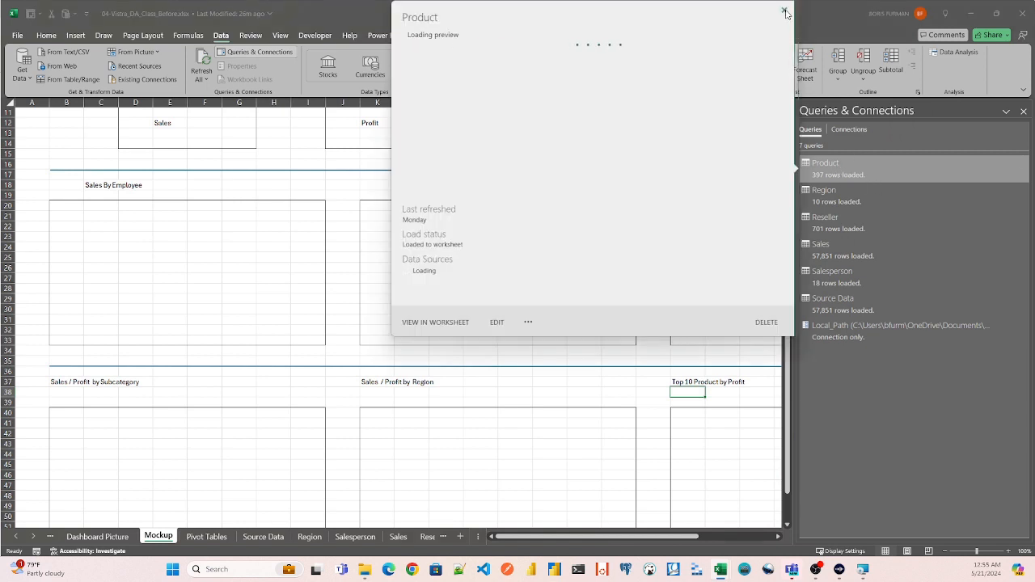
left_click(784, 11)
left_click(846, 168)
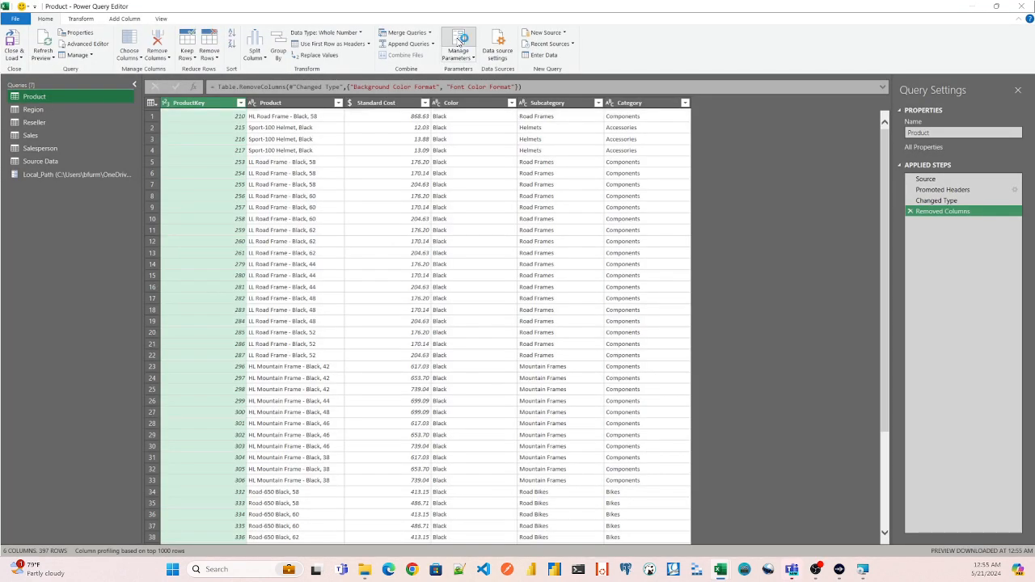
left_click(459, 42)
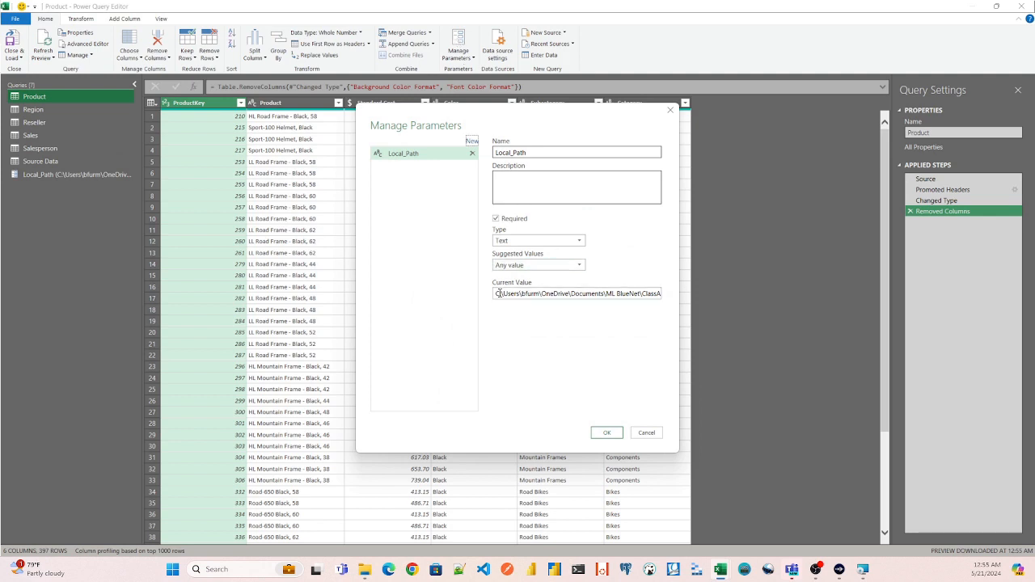
left_click_drag(495, 293, 662, 294)
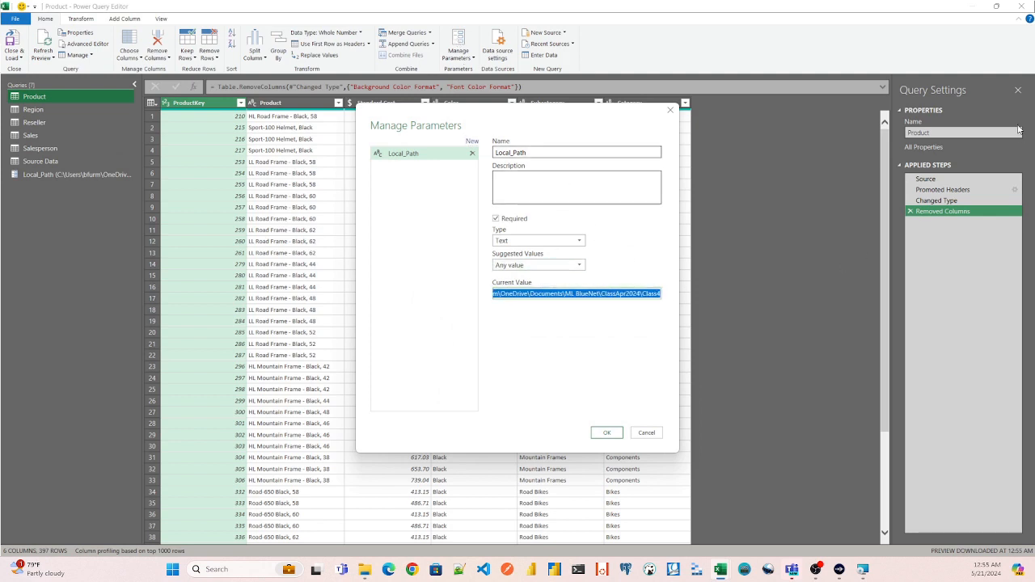
left_click(671, 112)
left_click(1017, 8)
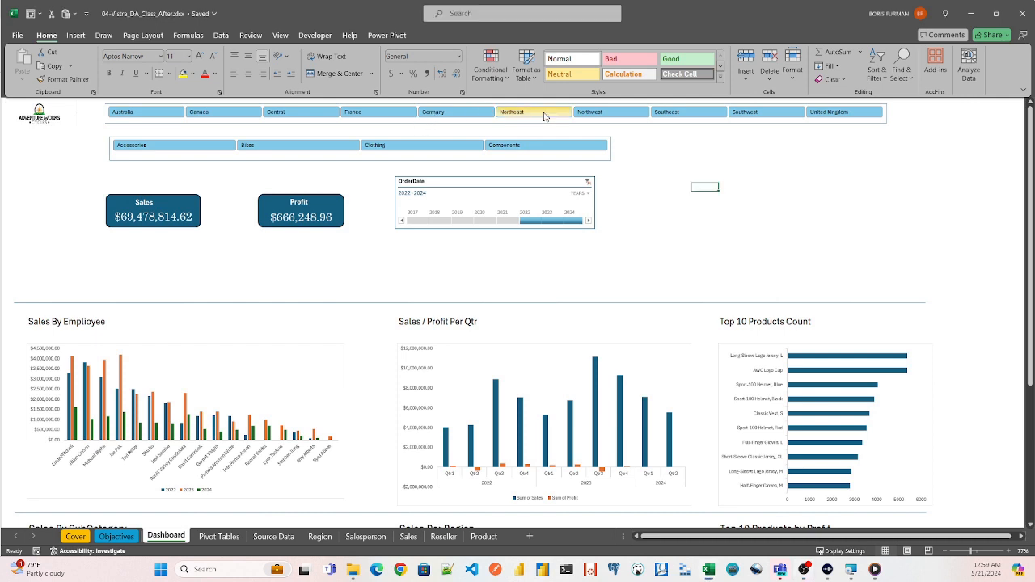
- Filter the finished dashboard to the Northwest and Southeast regions and narrow the OrderDate timeline to 2023
left_click(612, 114)
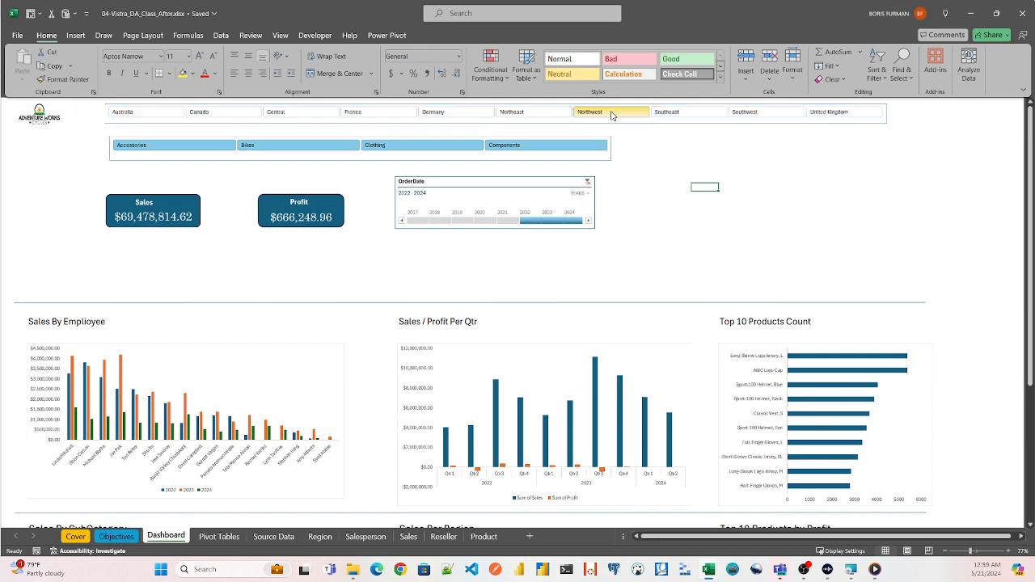
left_click(670, 114, "ctrl")
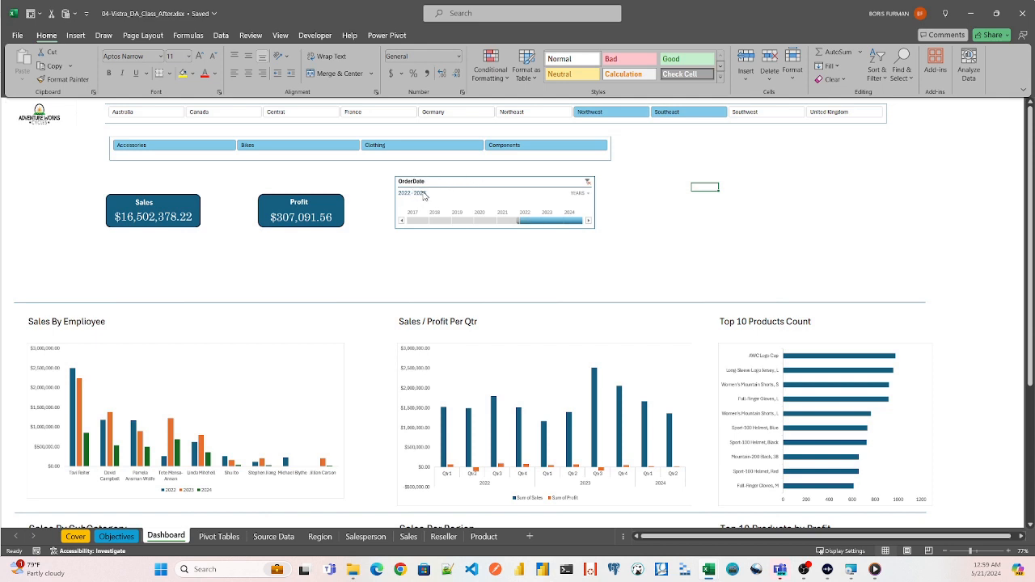
left_click(563, 219)
left_click_drag(577, 225, 582, 223)
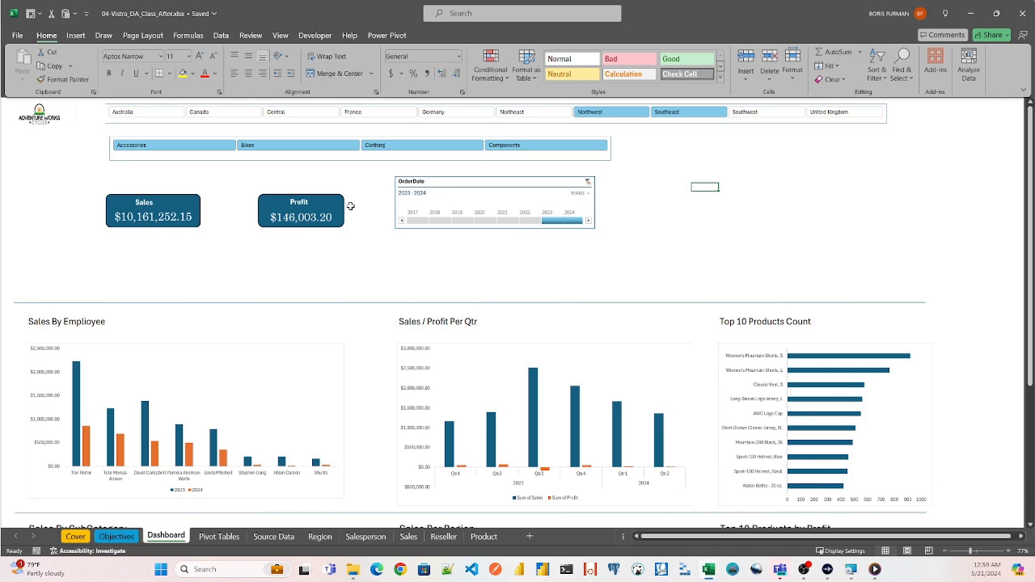
left_click(553, 221)
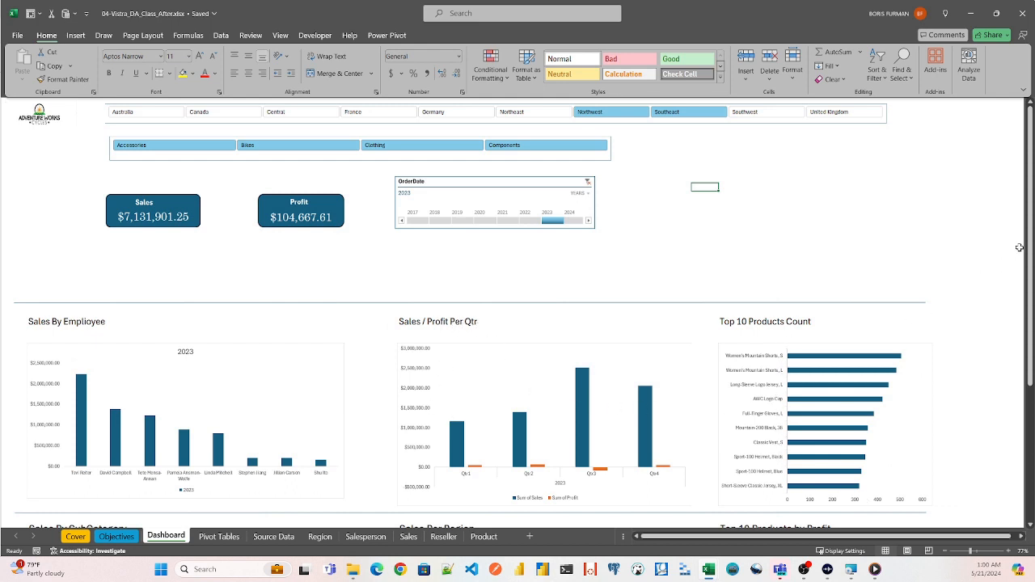
- Filter the dashboard by Bikes, Clothing and finally Components, and examine the subcategory, region and top-products charts
mouse_move(1029, 245)
left_mouse_down()
mouse_move(1029, 257)
mouse_move(1029, 243)
left_mouse_up()
left_click(274, 147)
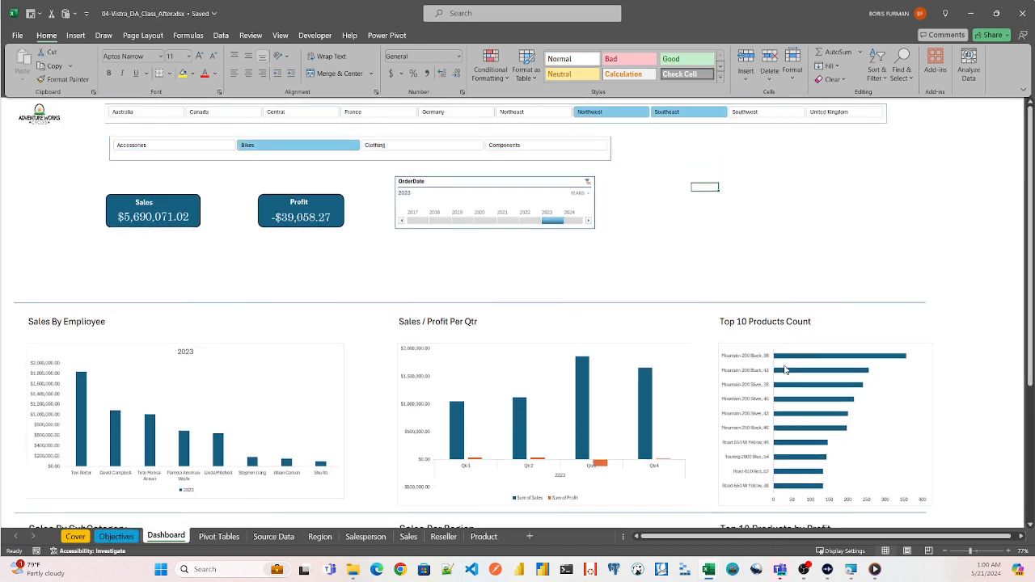
left_click(377, 144)
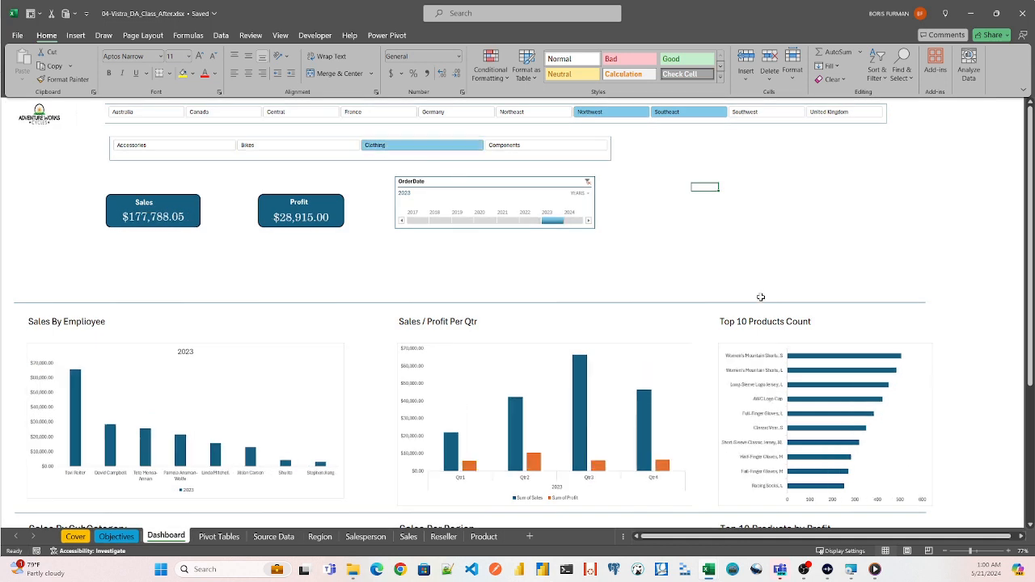
left_click(492, 146)
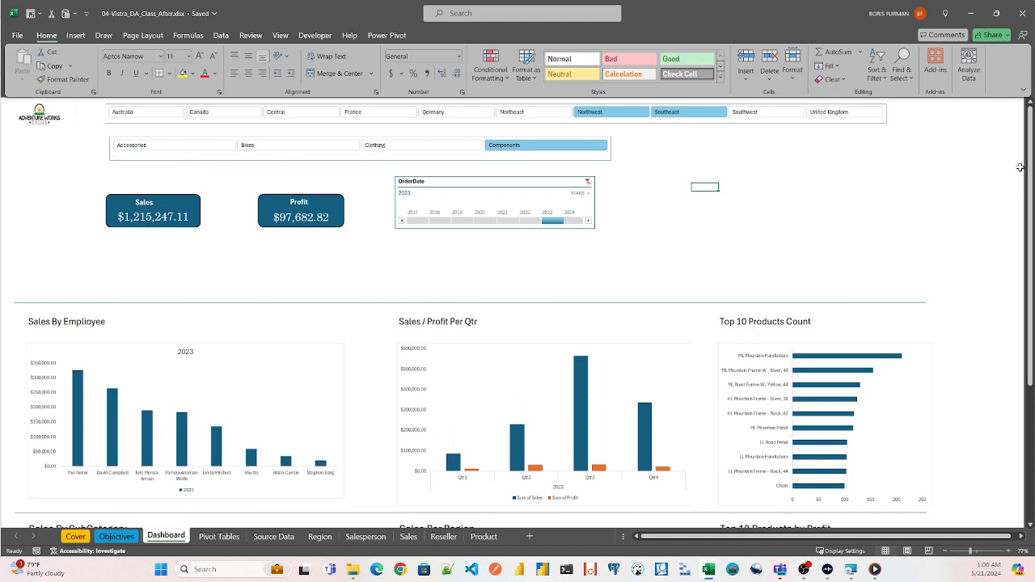
scroll(1022, 167, "down", 5)
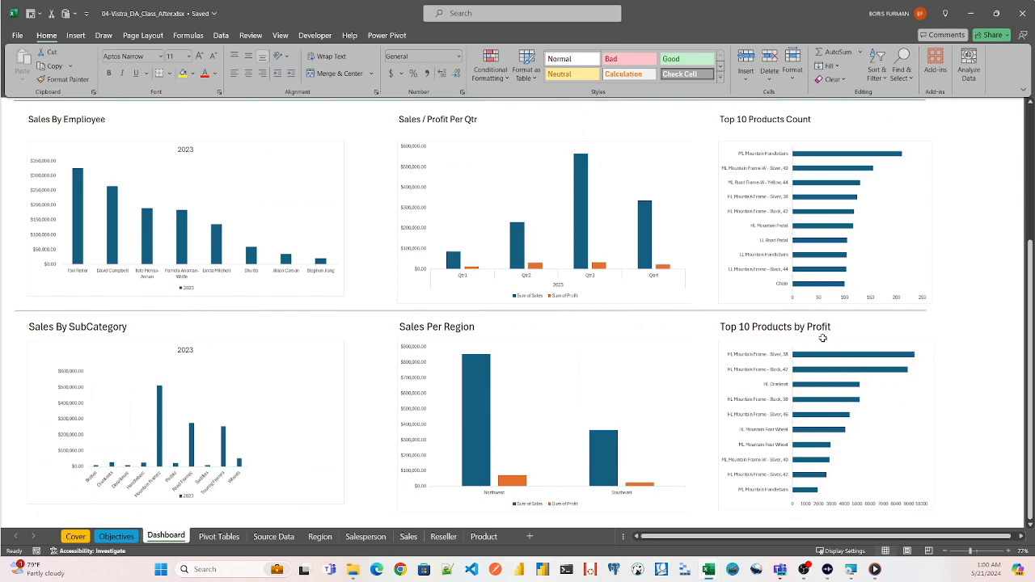
left_click_drag(1028, 301, 1030, 165)
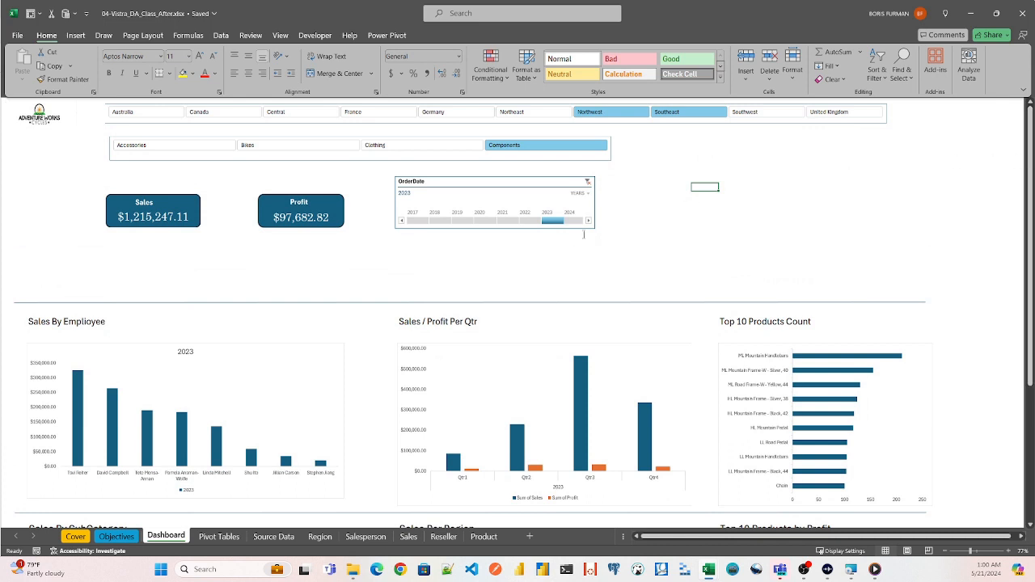
- Open 04-Vistra_DA_Class_Before.xlsx from the Class4 folder and show the workbook full screen
left_click(288, 150)
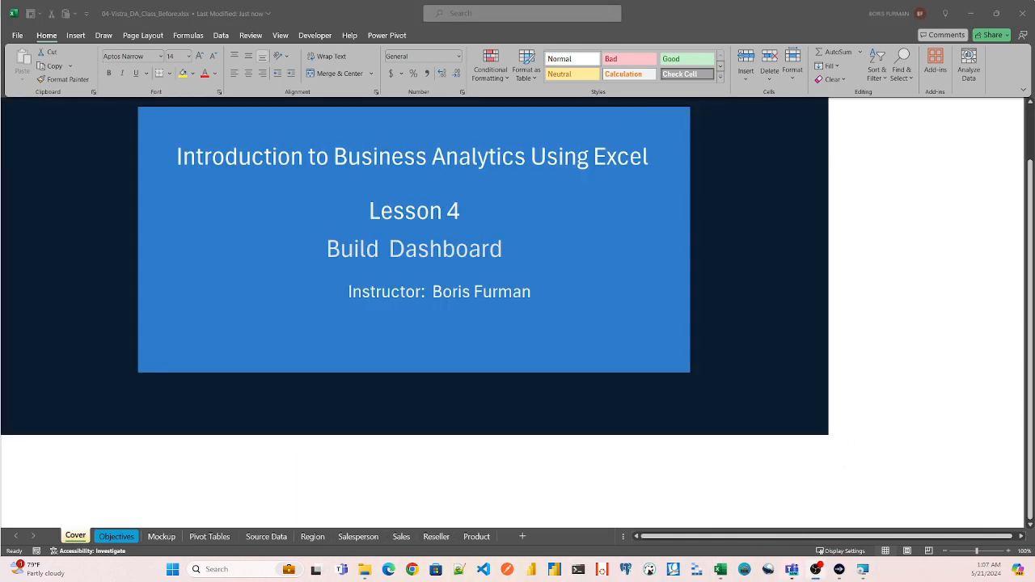
double_click(305, 11)
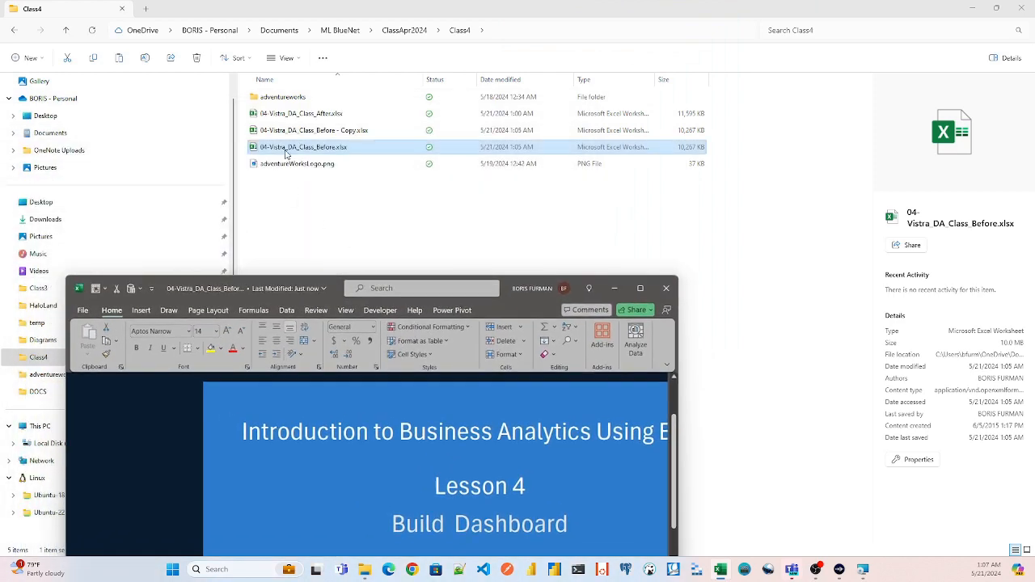
left_click(380, 326)
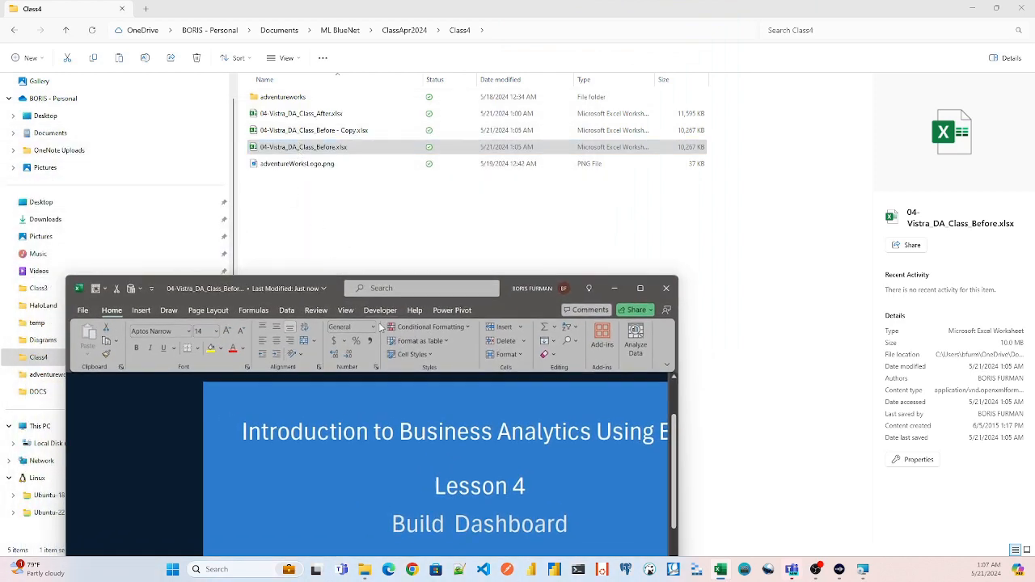
left_click(639, 288)
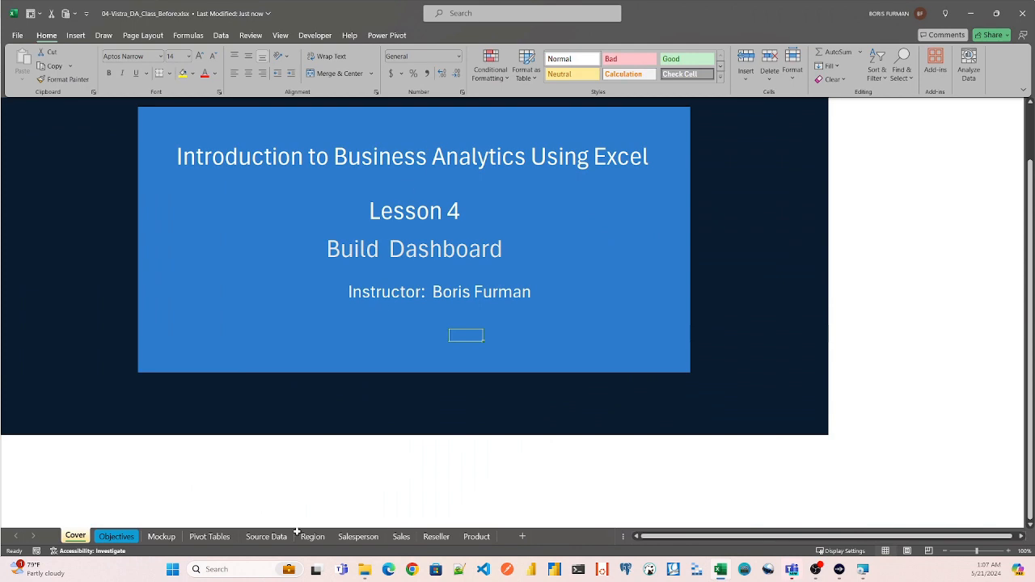
- Review the dashboard layout on the Mockup sheet, from the logo and filter areas down to the chart placeholders
left_click(170, 537)
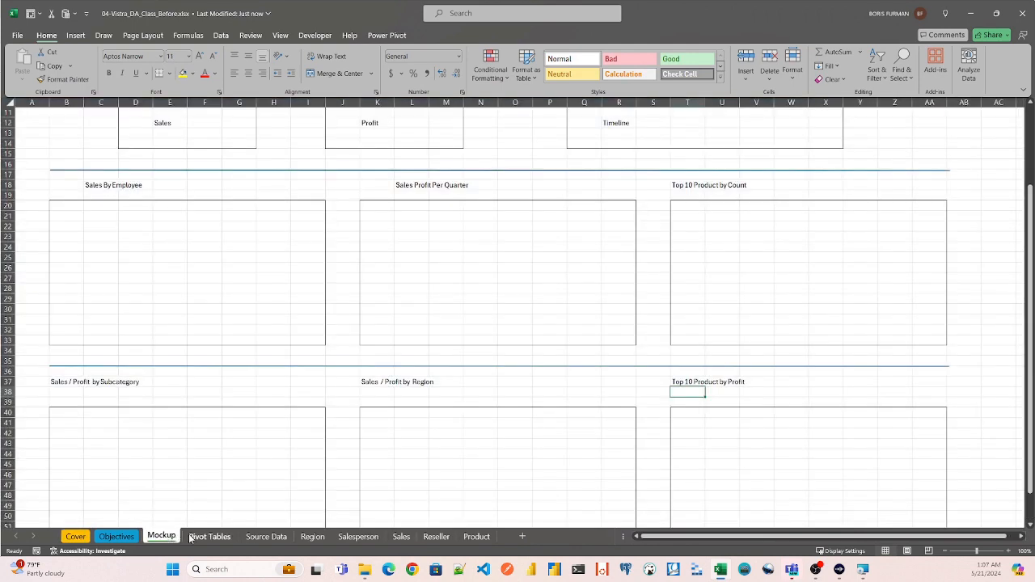
left_click_drag(1030, 275, 1031, 194)
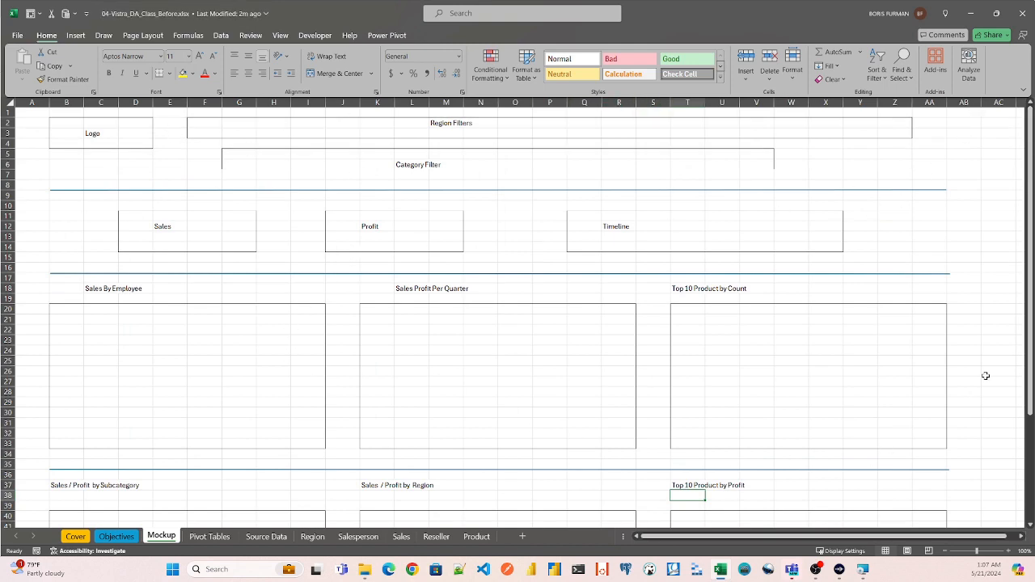
left_click_drag(1030, 310, 1031, 416)
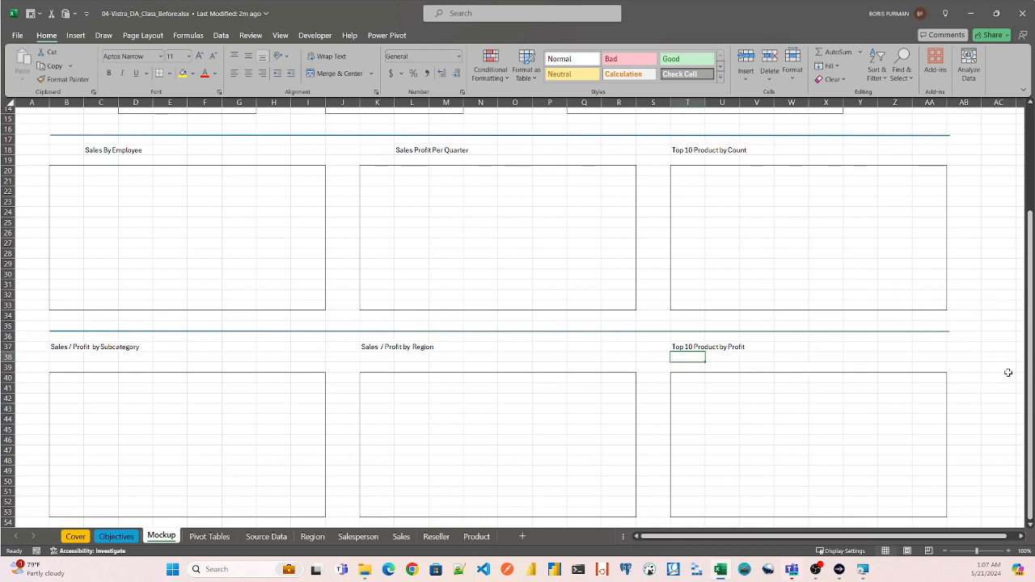
left_click_drag(1027, 363, 1028, 257)
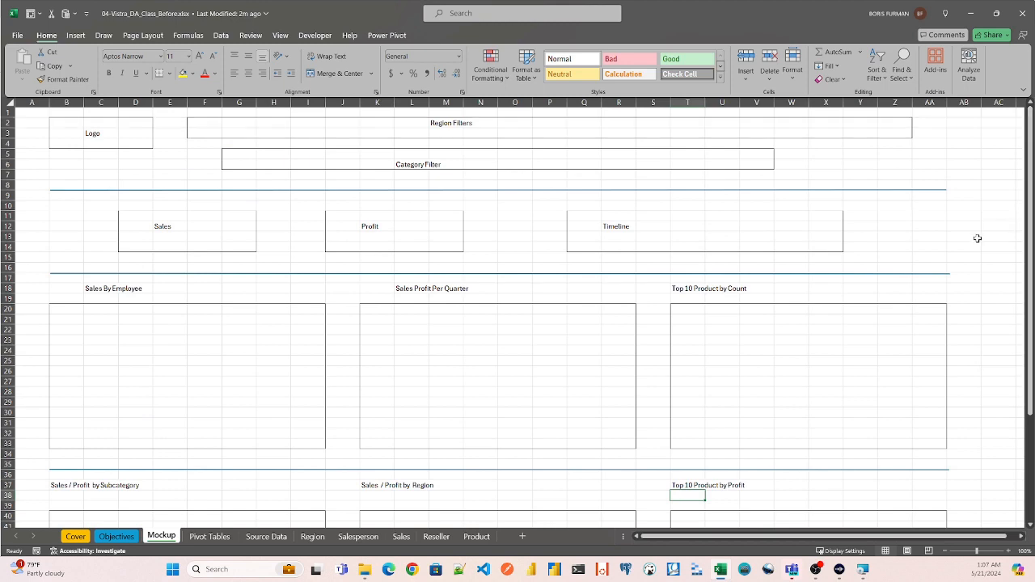
- Inspect the Sales sheet's table, and open the Sales query in the Power Query Editor to examine its columns through Profit Margin
left_click(401, 537)
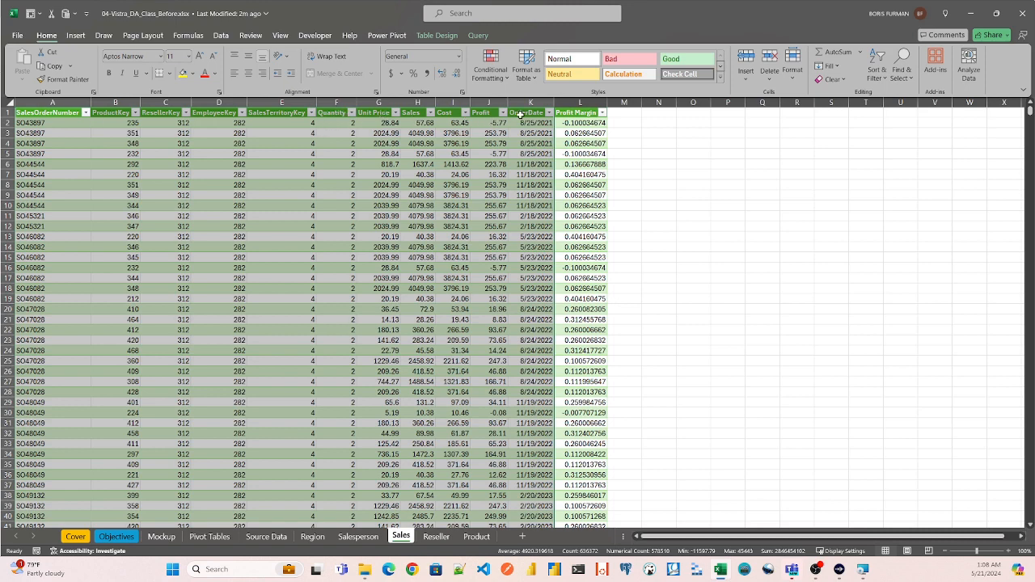
left_click(344, 122)
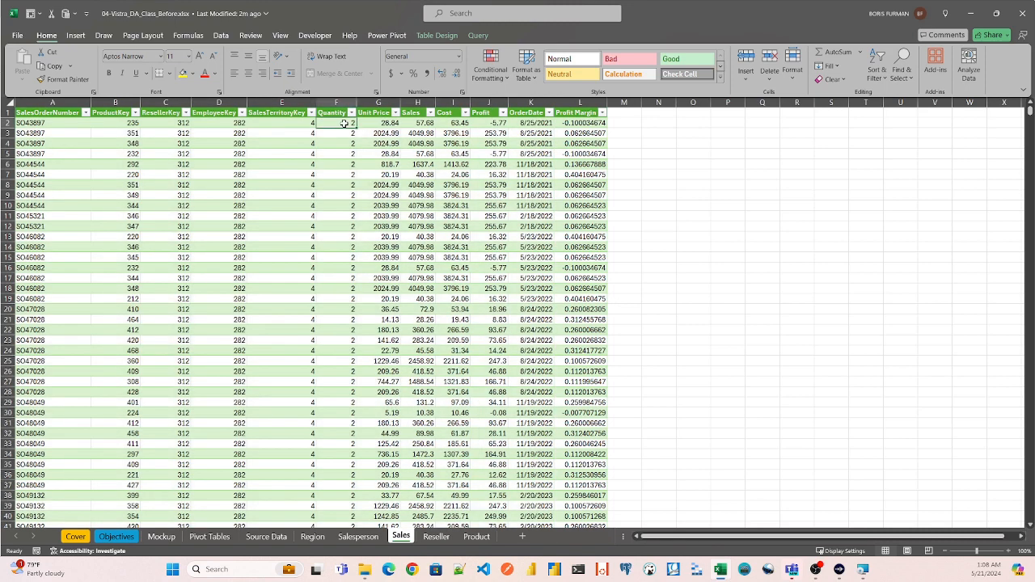
left_click(220, 36)
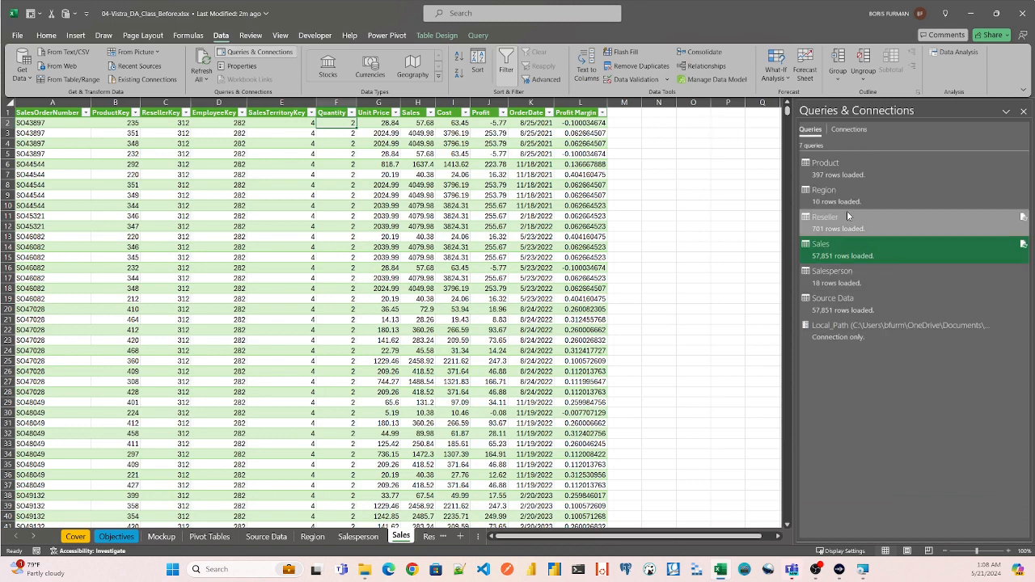
double_click(833, 254)
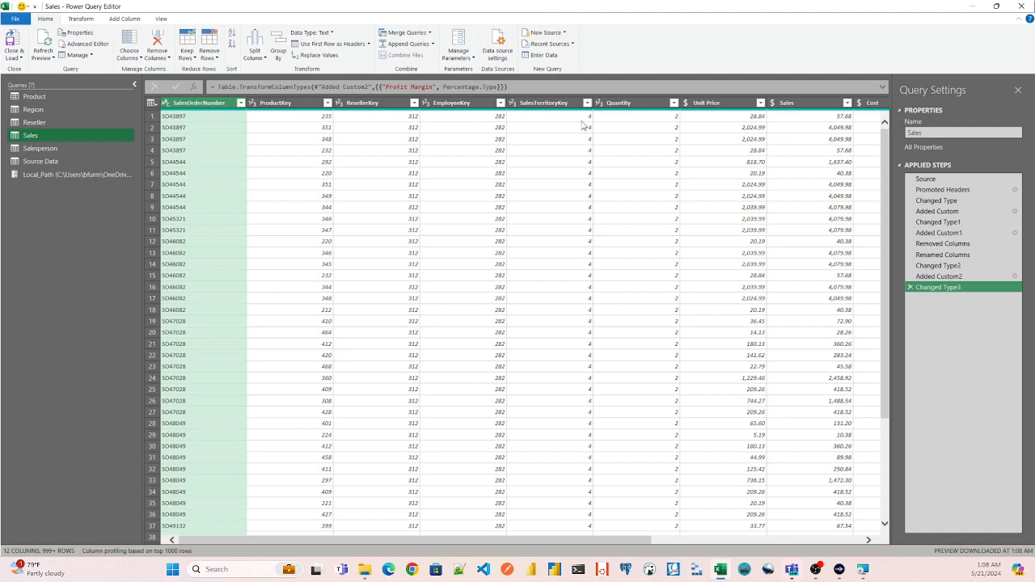
left_click_drag(547, 543, 794, 563)
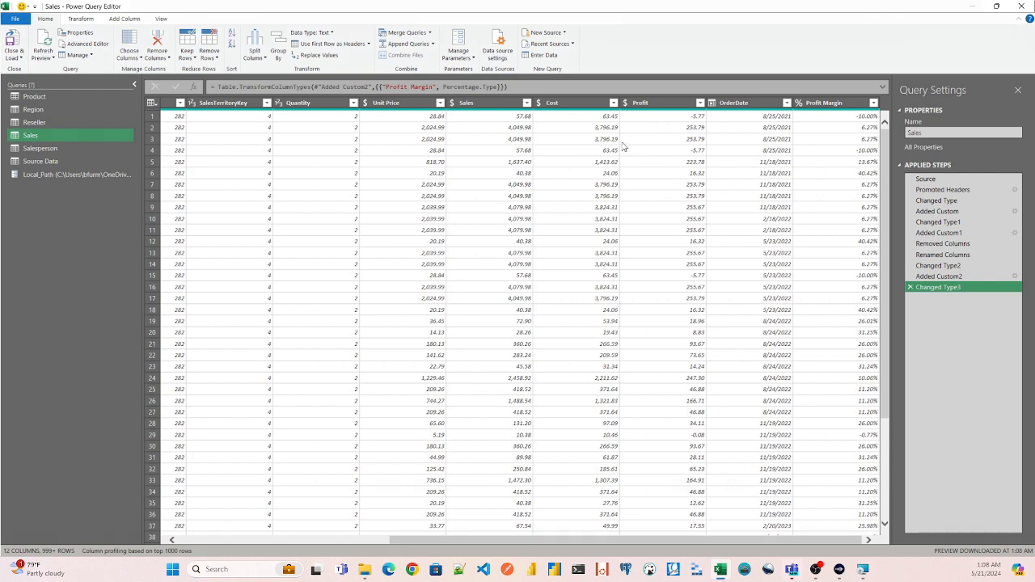
- Examine the Profit and Profit Margin columns of the Sales query and preview the Salesperson and Region queries
left_click(660, 104)
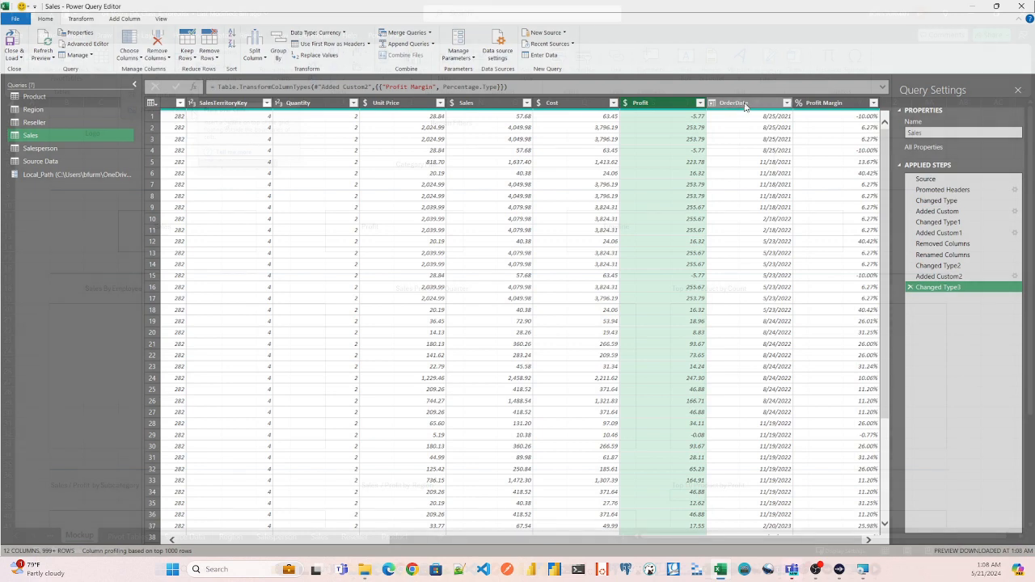
left_click(837, 105)
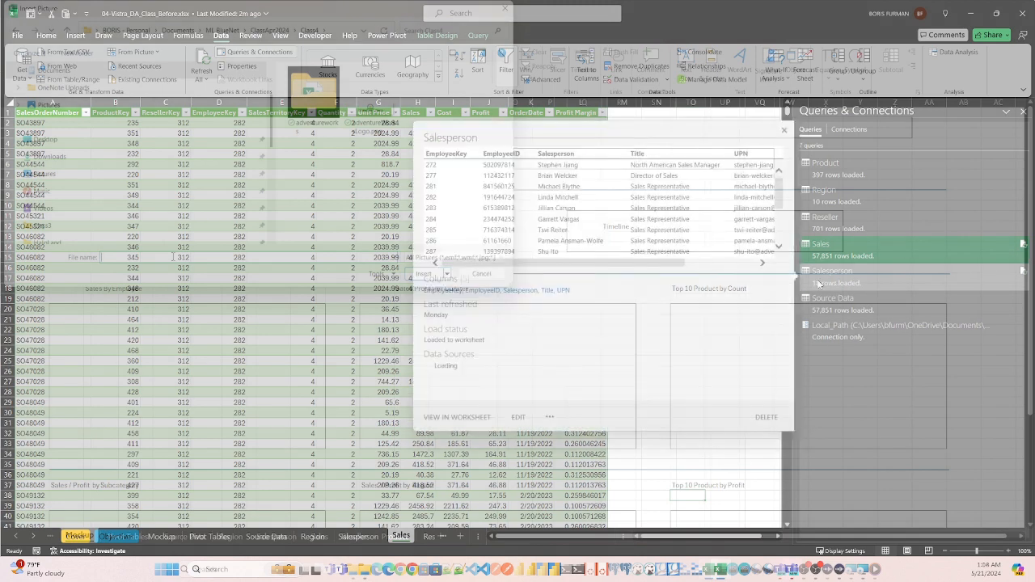
mouse_move(842, 277)
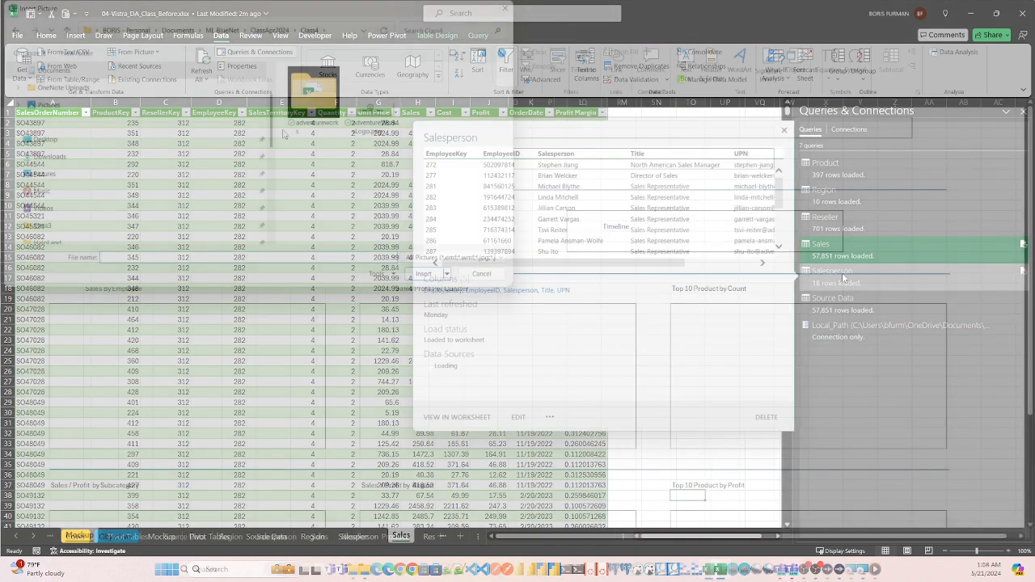
left_click(830, 196)
- Insert the Adventure Works logo beside the filter areas on the Mockup sheet, sized about 0.69" high by 2.37" wide, and save the workbook
double_click(375, 122)
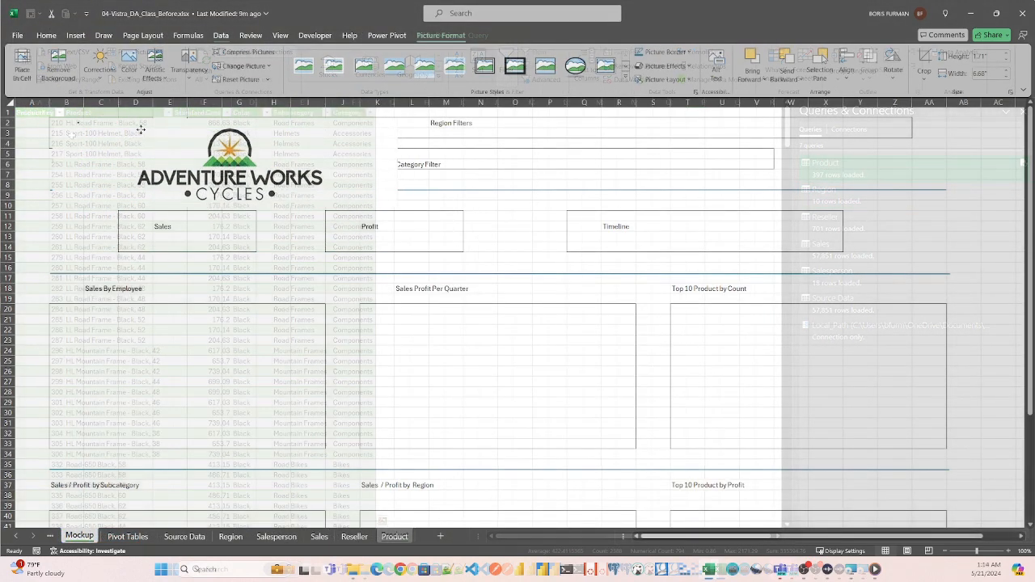
left_click(143, 138)
left_click_drag(397, 163, 174, 154)
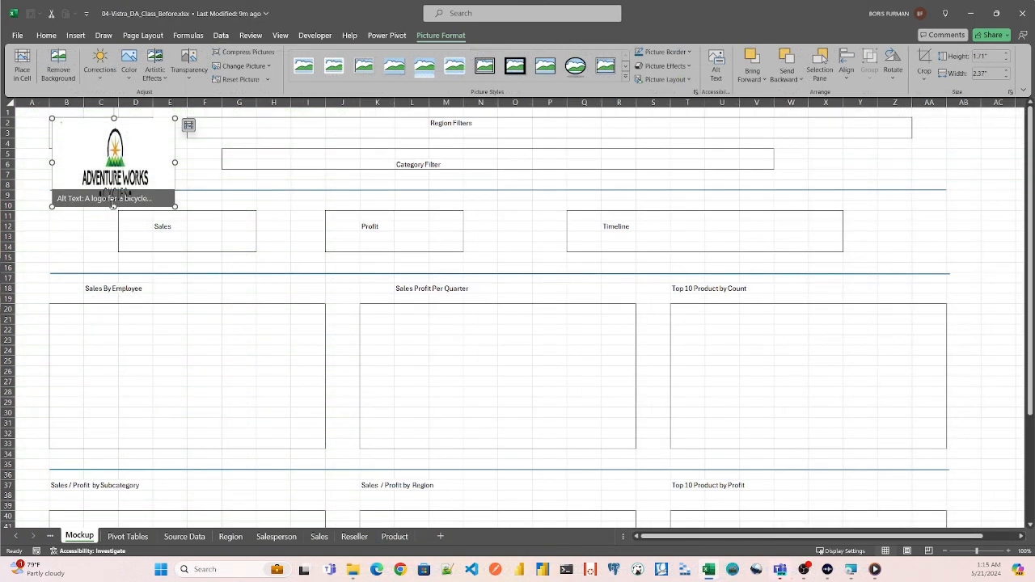
left_click_drag(113, 207, 121, 123)
left_click(123, 147)
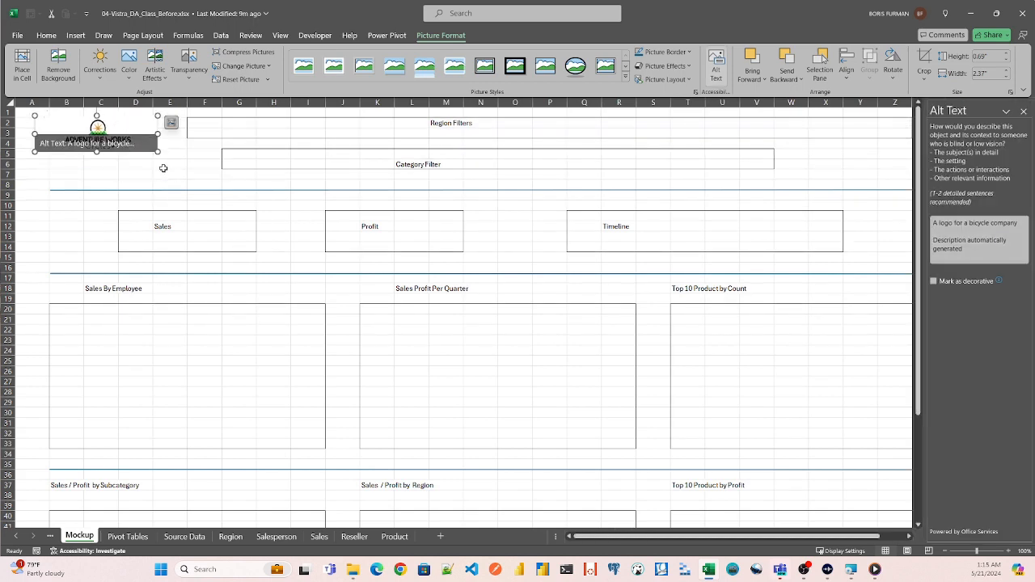
left_click(163, 166)
key("ctrl+s")
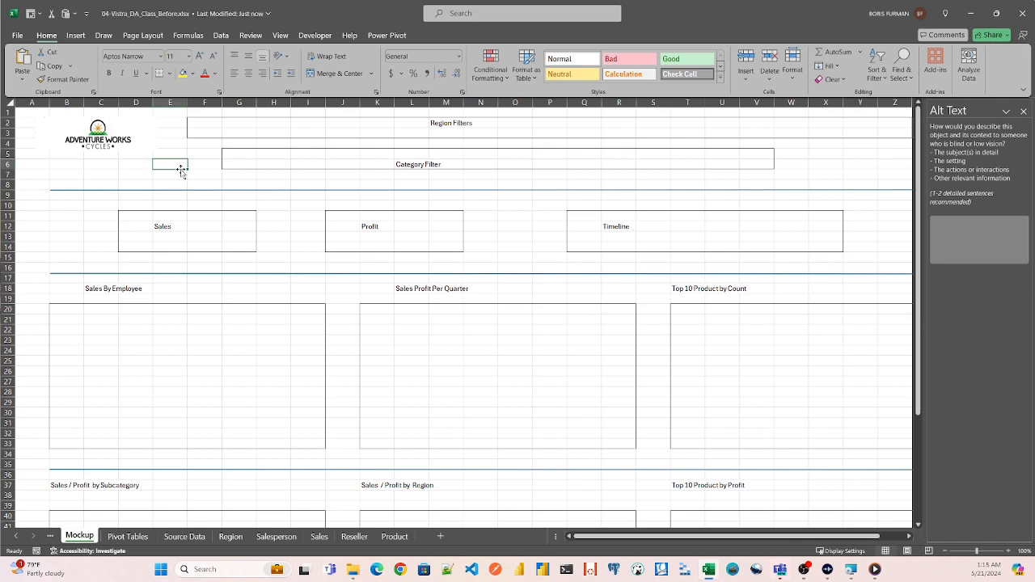
left_click(91, 174)
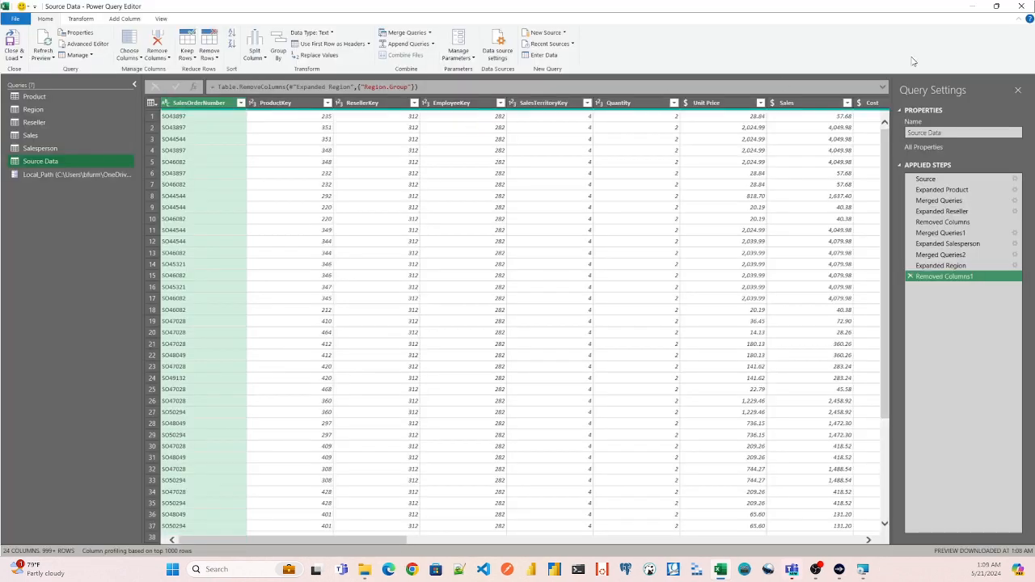
- Close the Power Query Editor and examine the Source Data sheet's merged product, reseller, salesperson and region columns
left_click(1022, 6)
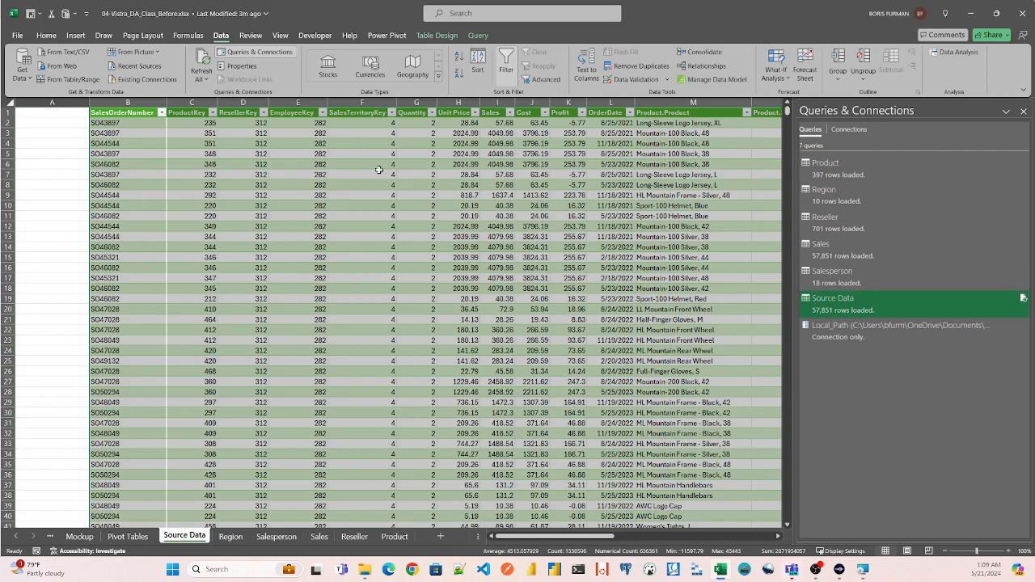
left_click_drag(531, 537, 697, 549)
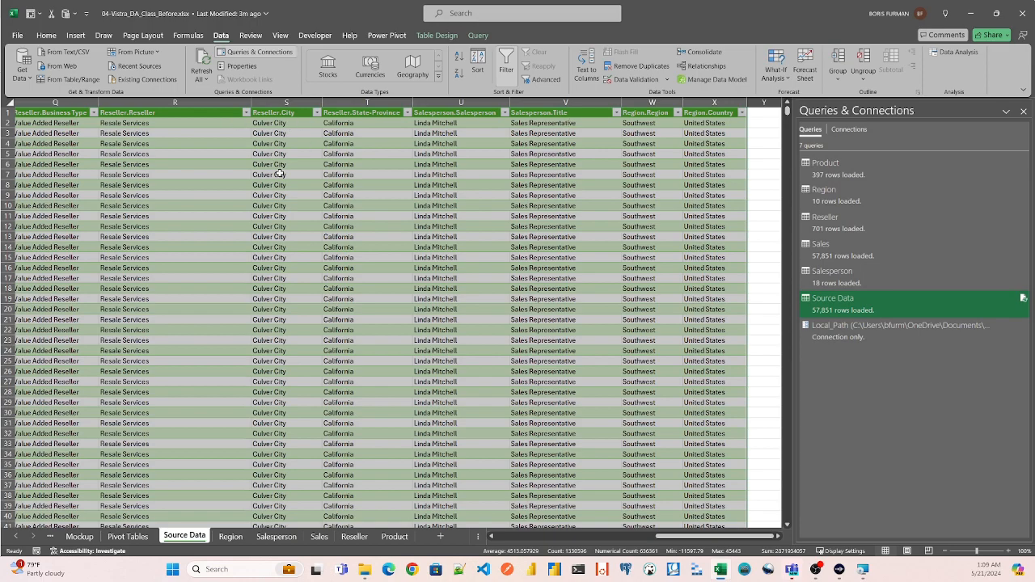
left_click_drag(702, 537, 530, 534)
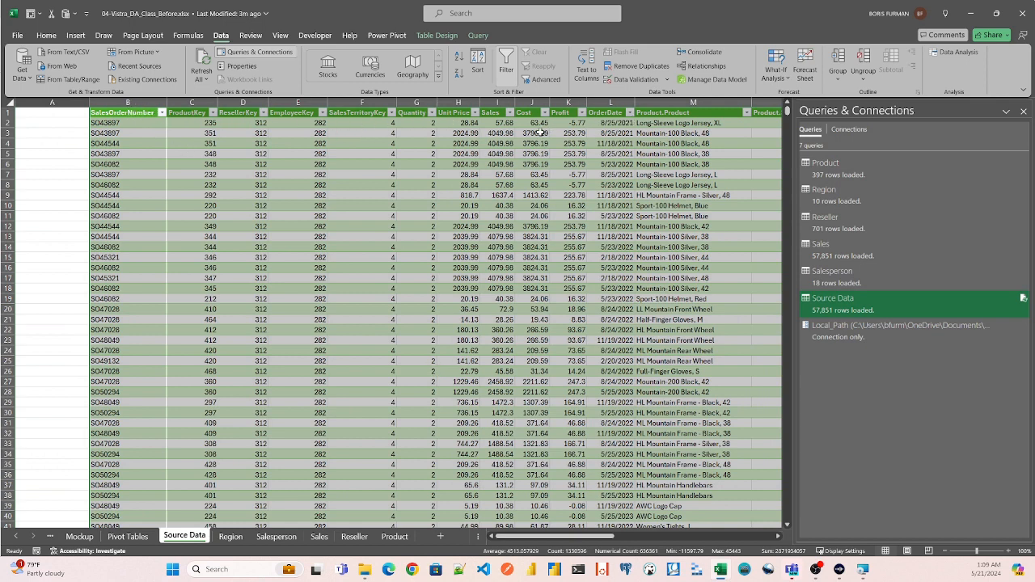
left_click(710, 102)
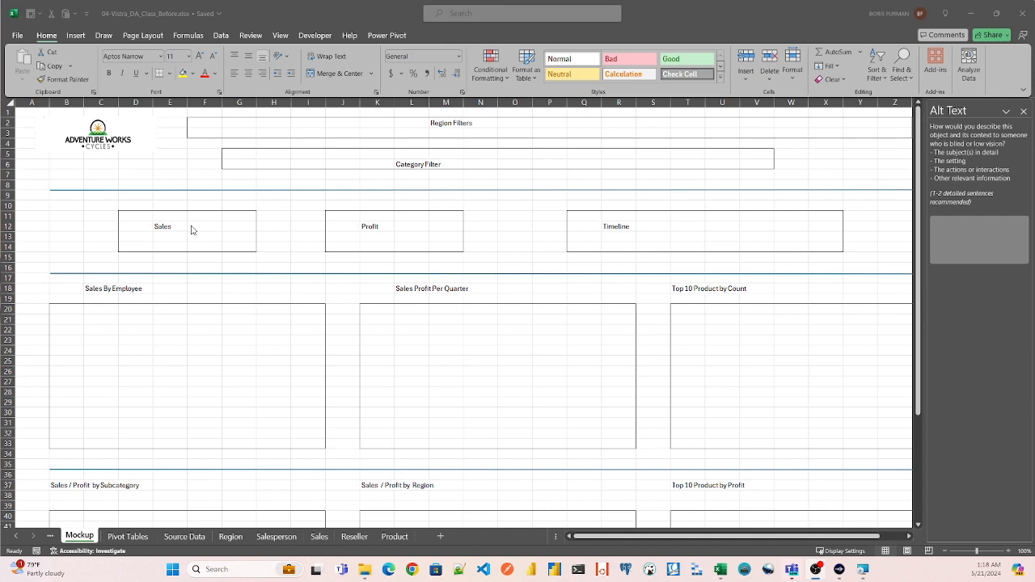
- Review the Sales and Profit boxes on the Mockup sheet and open the Pivot Tables sheet
left_click(173, 228)
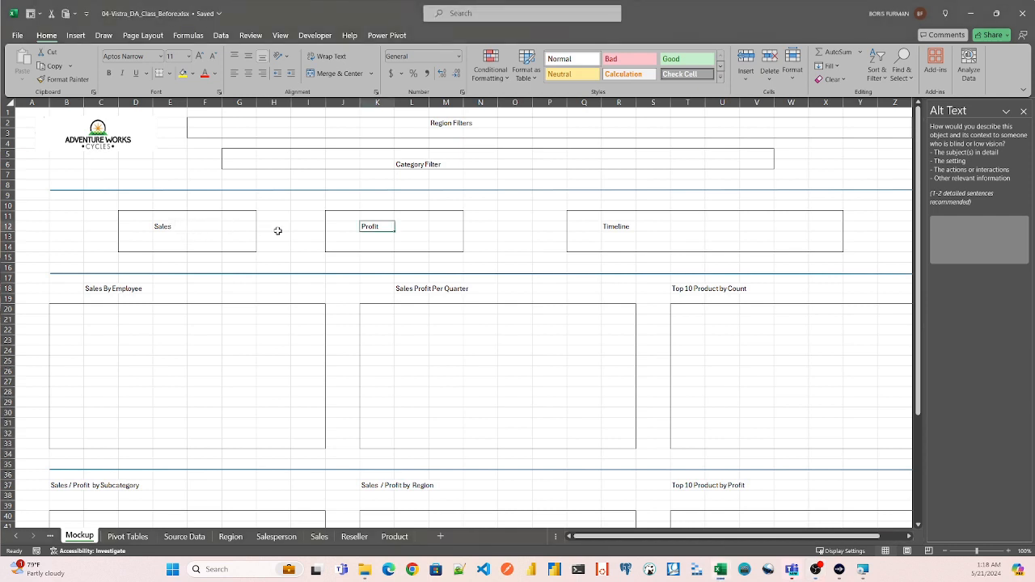
left_click(170, 228)
left_click(349, 227)
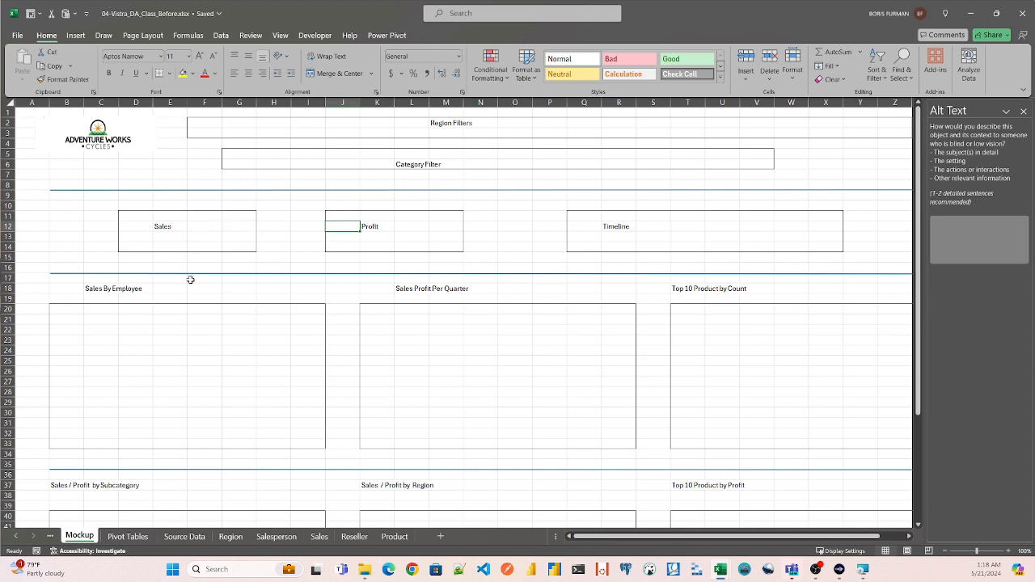
left_click(126, 537)
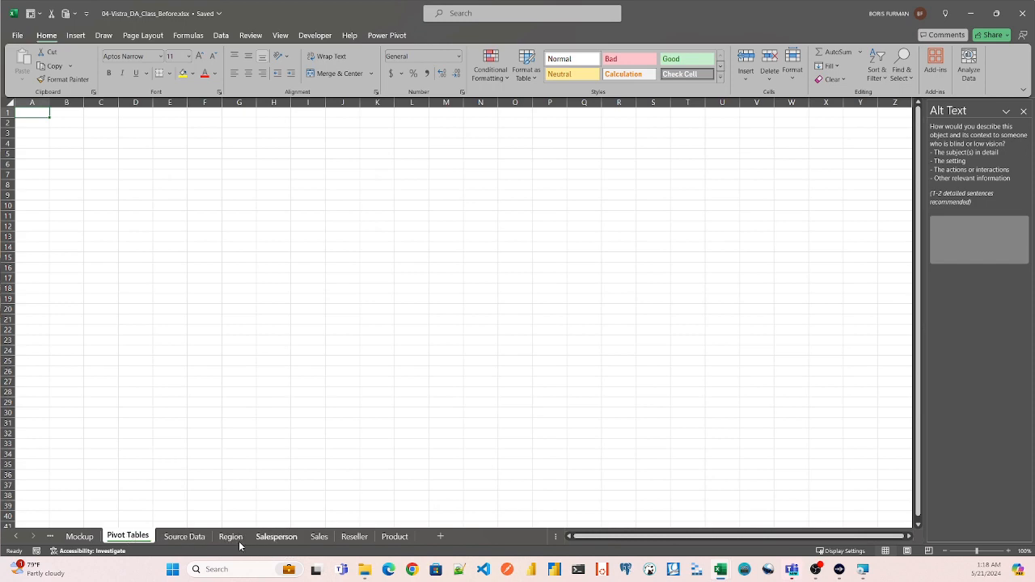
- Create a PivotTable from the Source_Data table and place it in cell B3 of the existing Pivot Tables sheet
left_click(189, 538)
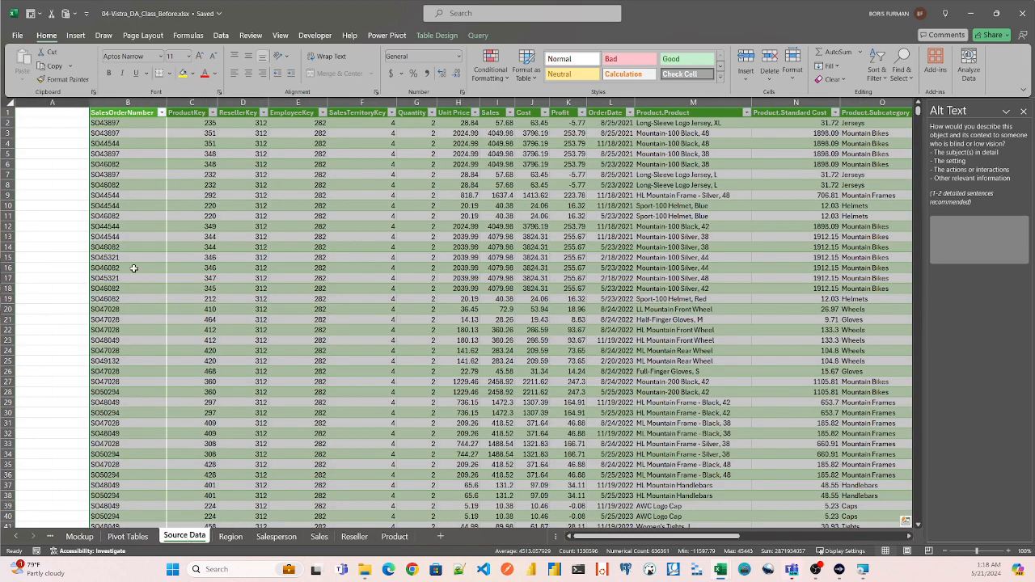
left_click(167, 143)
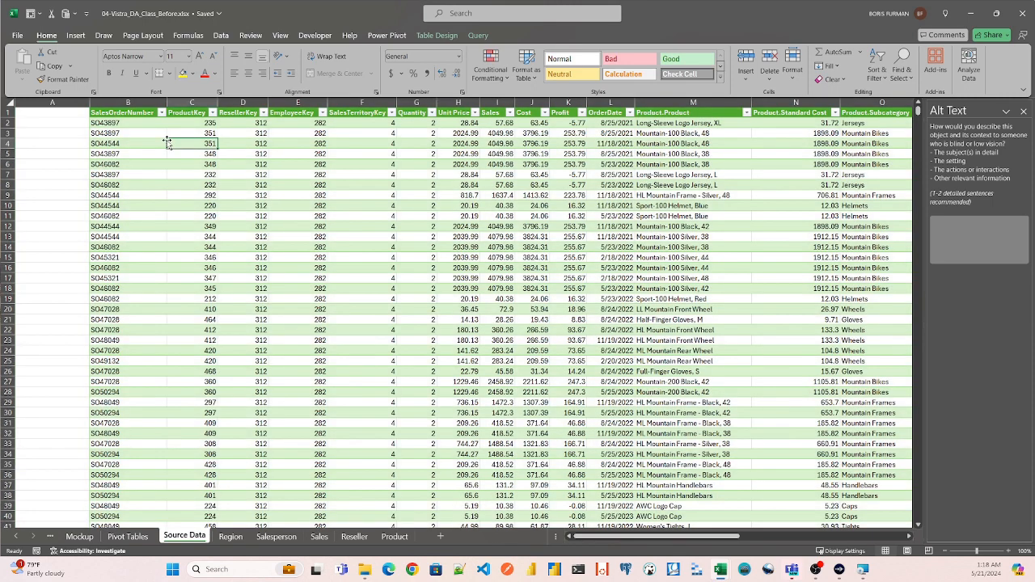
key("alt")
key("n")
key("v")
key("t")
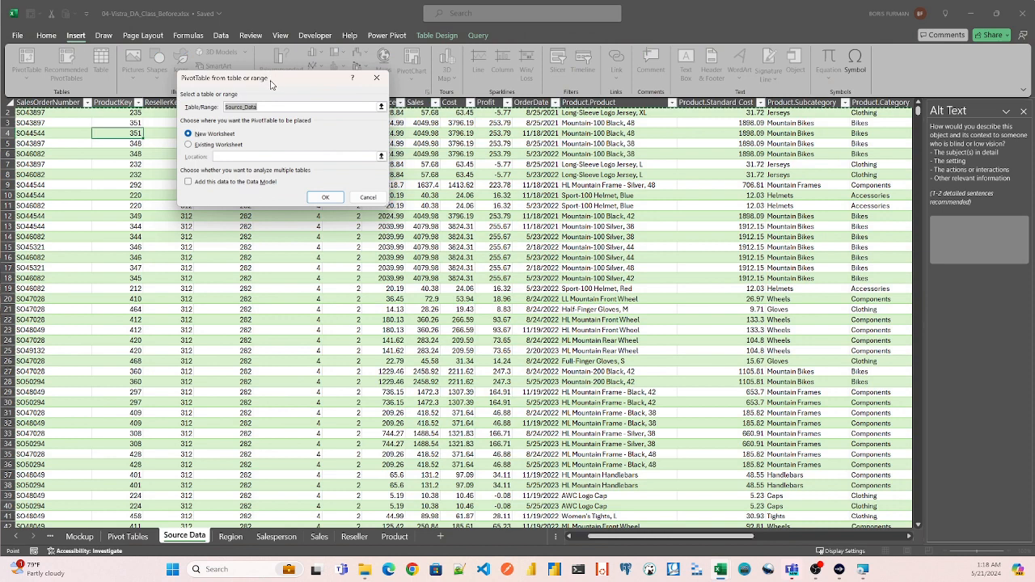
left_click_drag(271, 85, 343, 177)
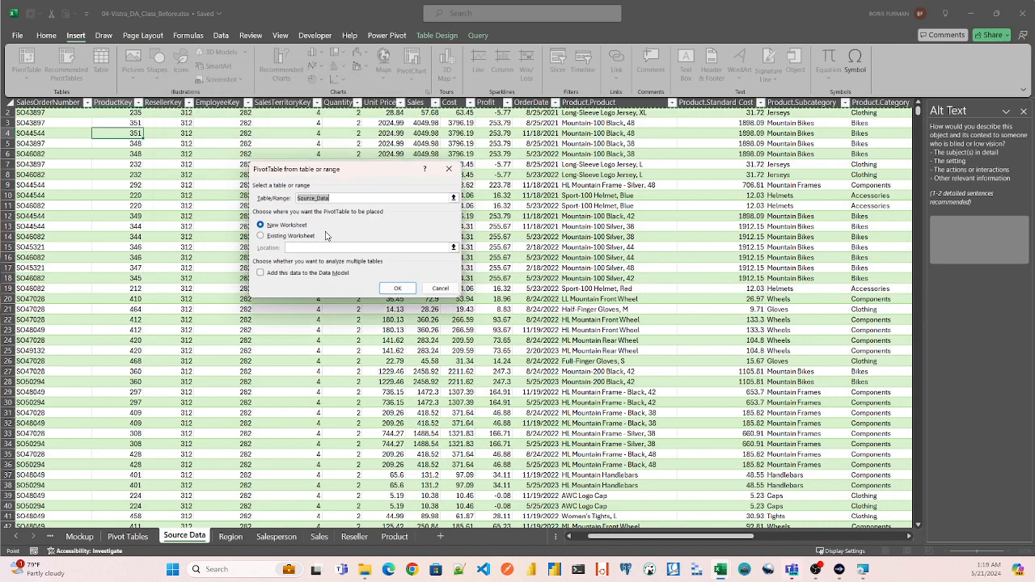
left_click(269, 236)
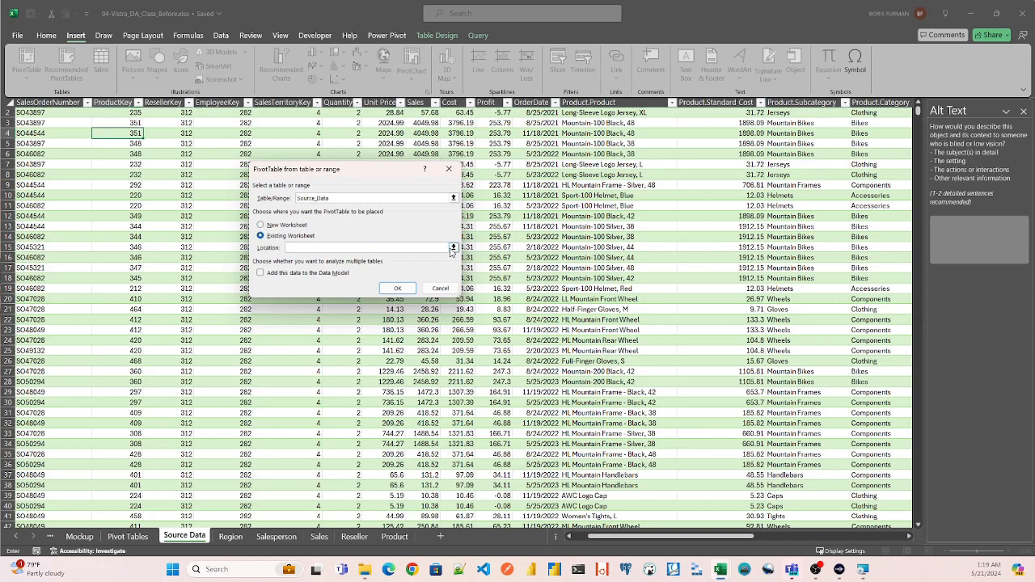
left_click(453, 248)
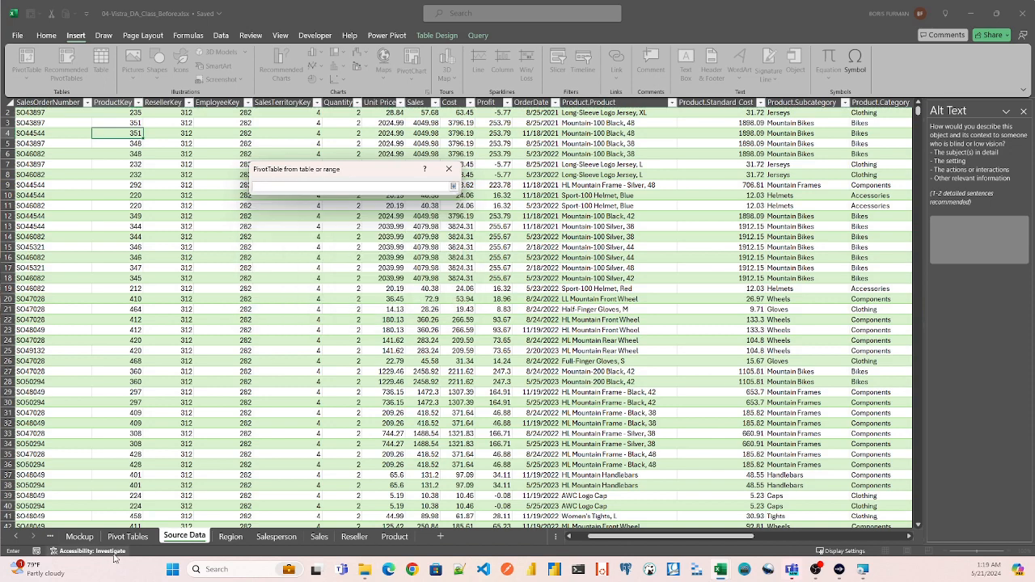
left_click(132, 537)
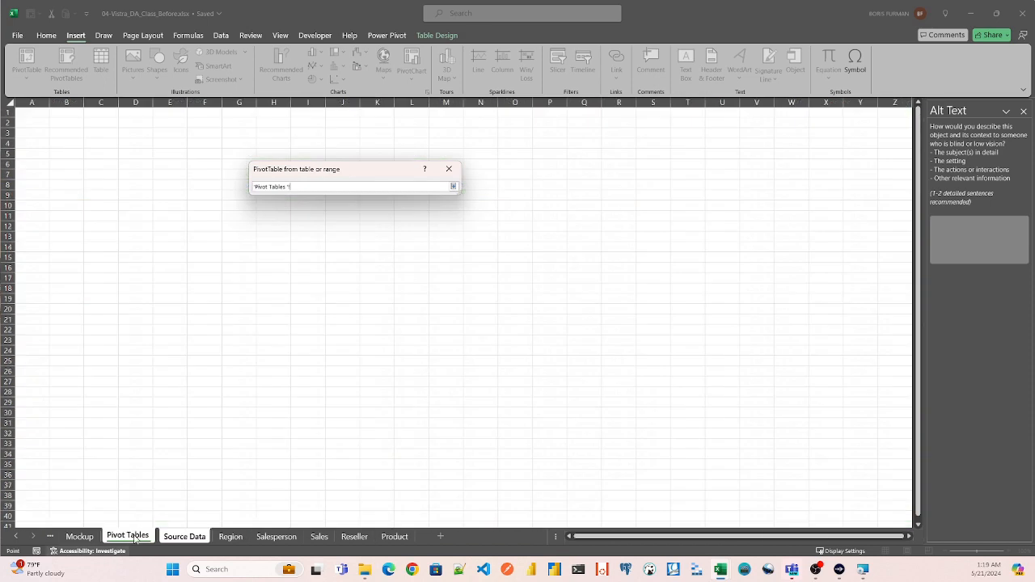
left_click(68, 131)
key("Return")
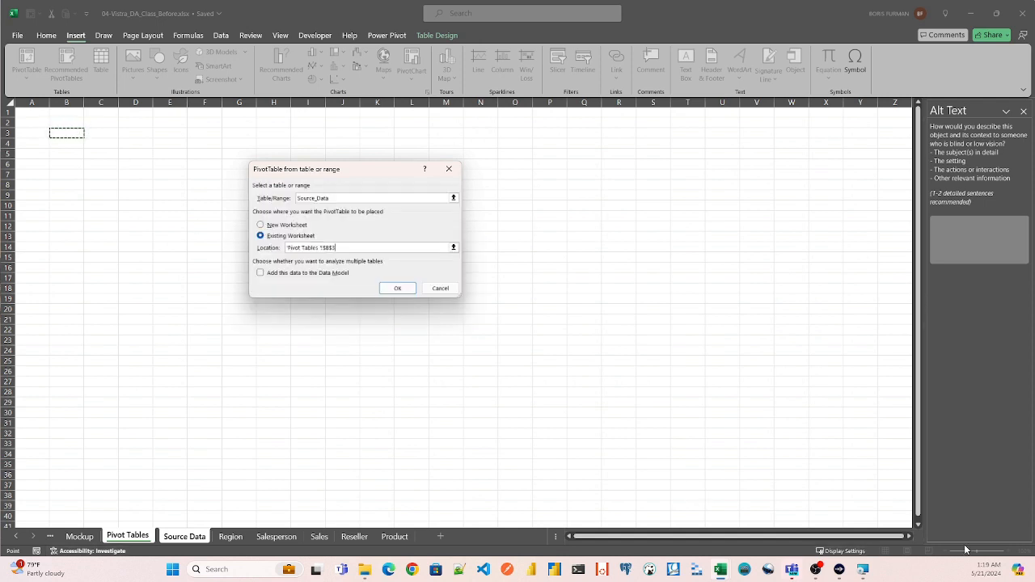
left_click(397, 289)
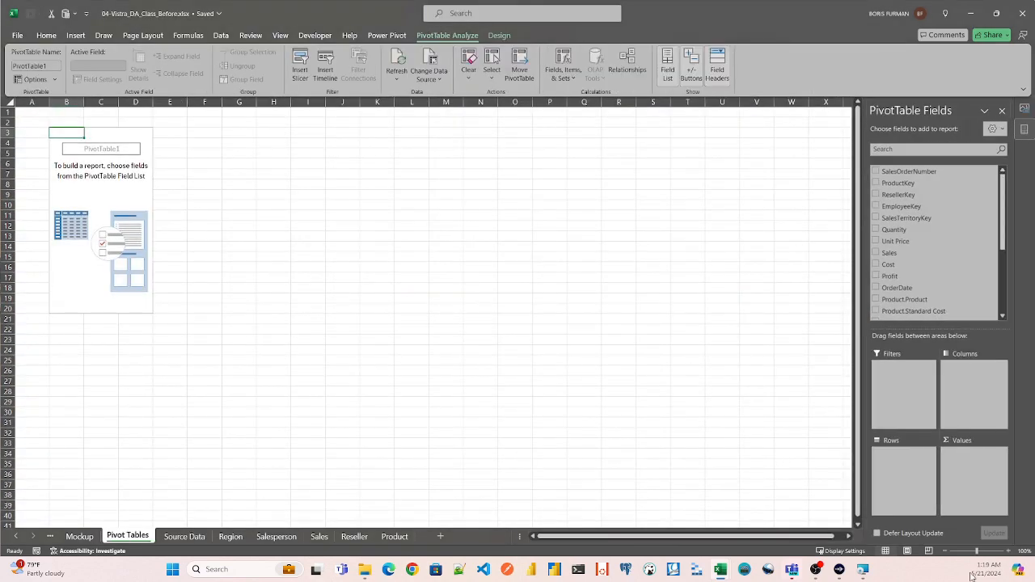
- Add the Sales field to the PivotTable's values and widen column B to fit the Sum of Sales header
left_click(984, 552)
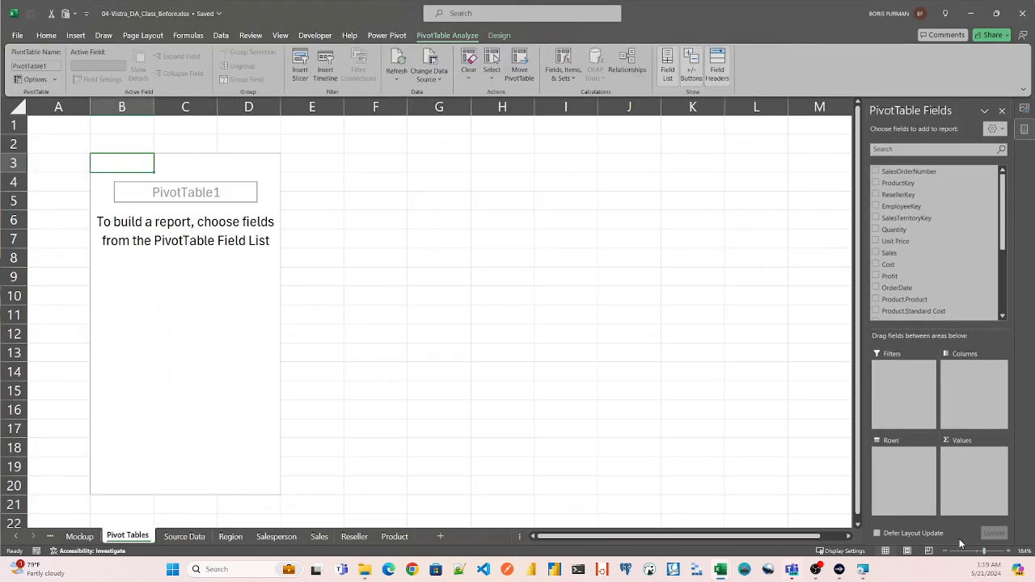
left_click(895, 148)
type("sa")
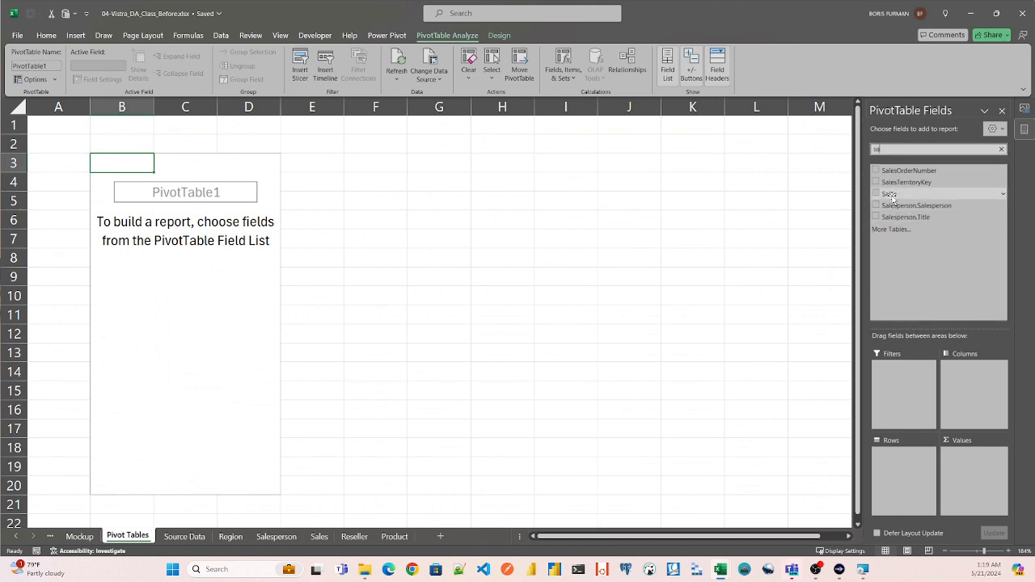
left_click_drag(890, 194, 964, 463)
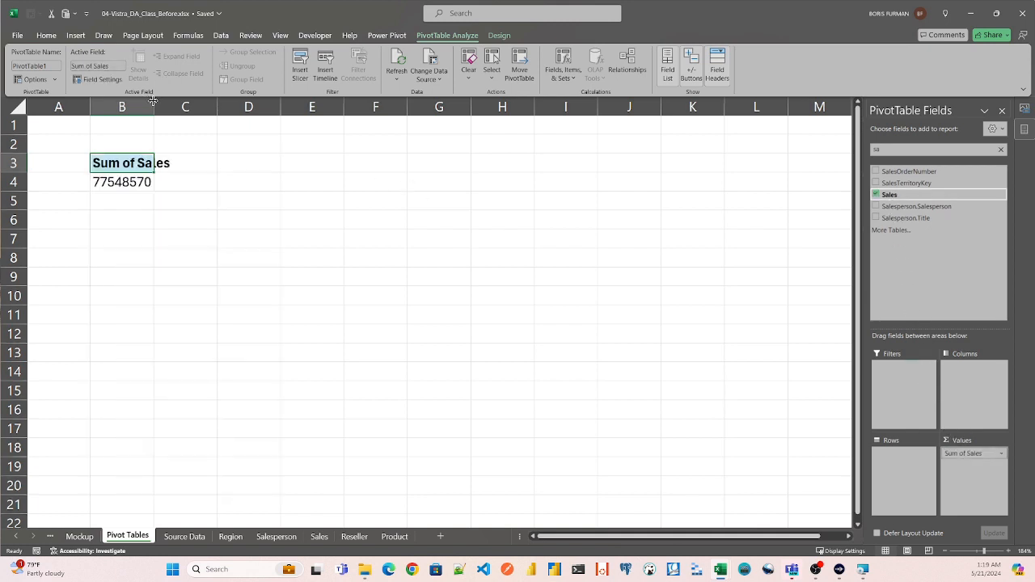
left_click_drag(154, 107, 172, 104)
left_click(205, 106)
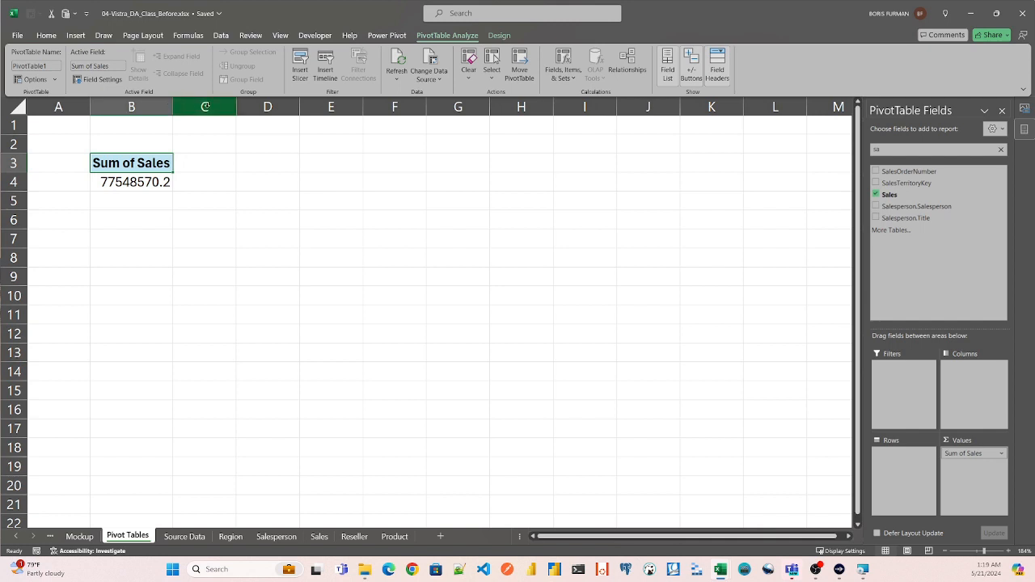
- Find the Profit field and add it to the PivotTable's values alongside Sum of Sales
left_click(881, 149)
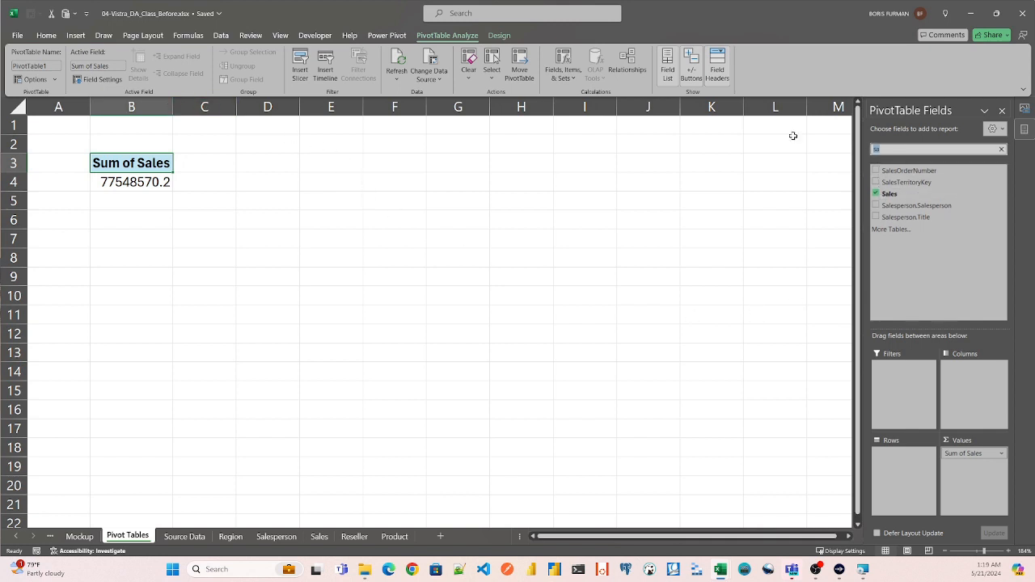
key("BackSpace")
type("Profit")
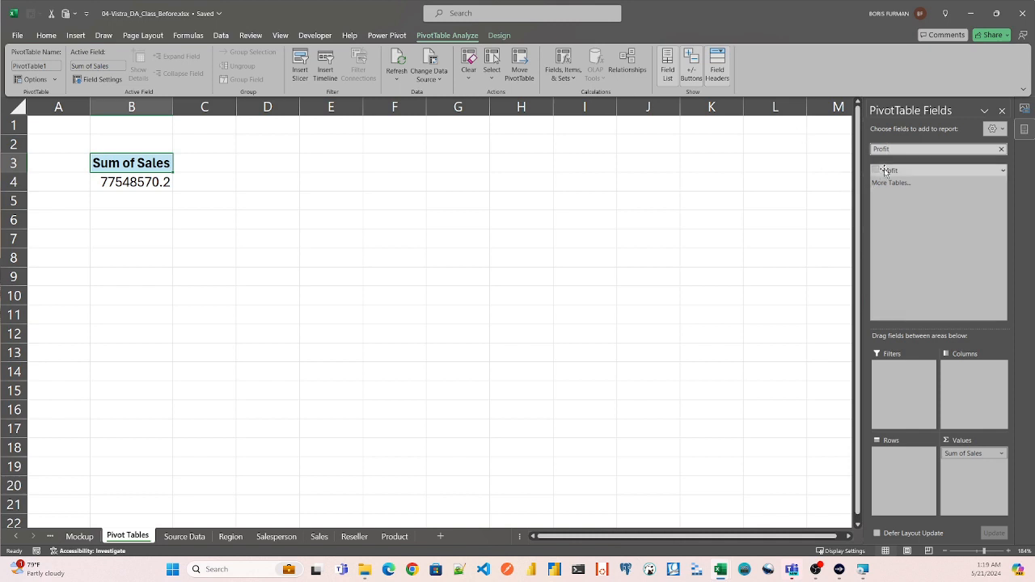
left_click_drag(883, 171, 970, 463)
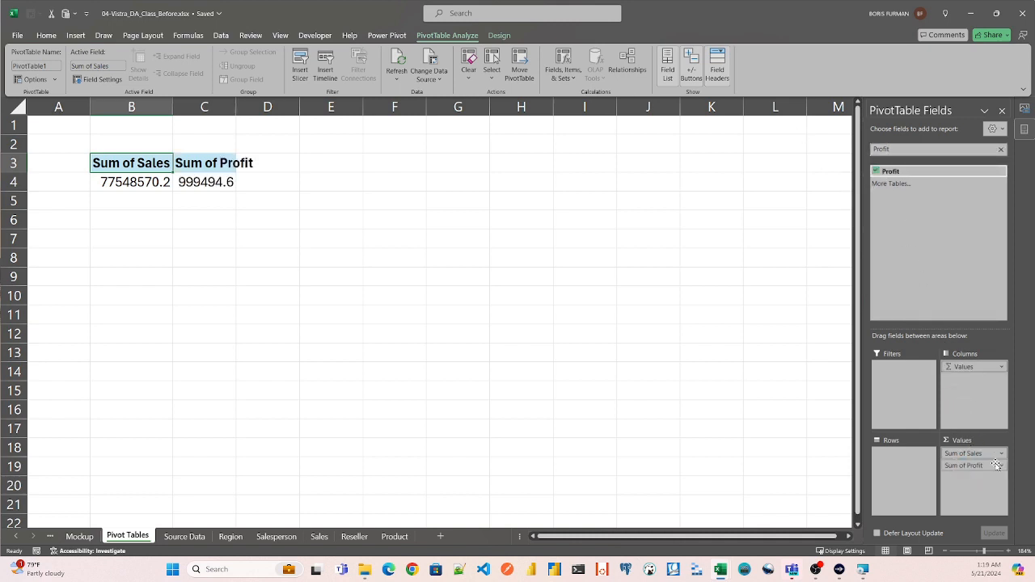
- Format the PivotTable's Sum of Sales value as Currency with the $ symbol and two decimal places
left_click(139, 182)
right_click(141, 185)
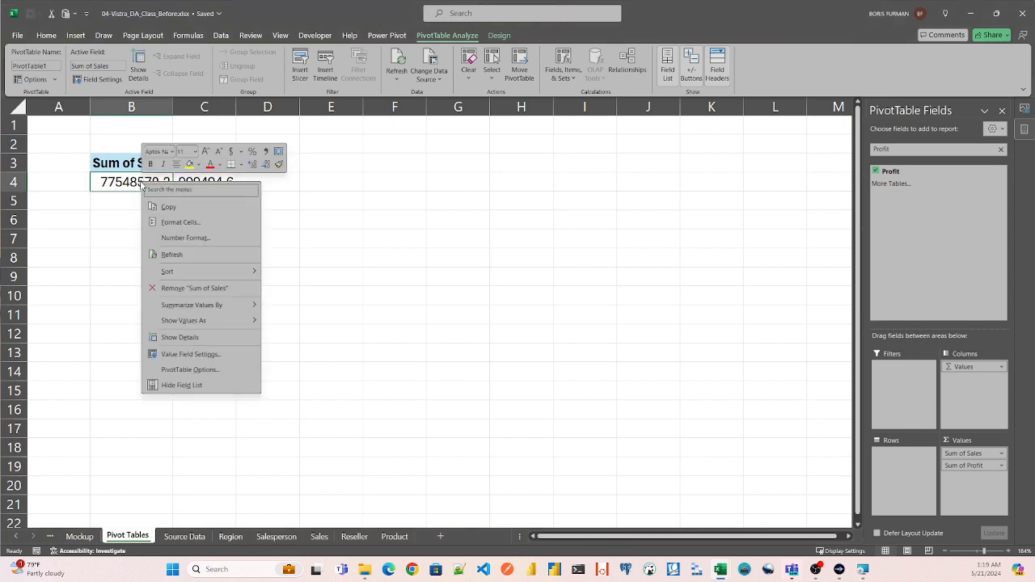
left_click(173, 239)
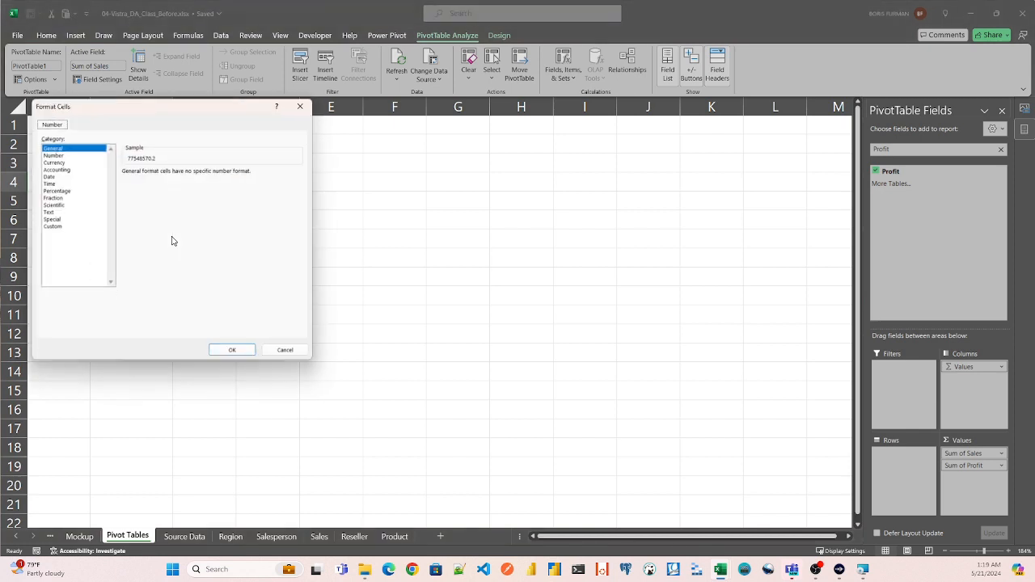
left_click(51, 160)
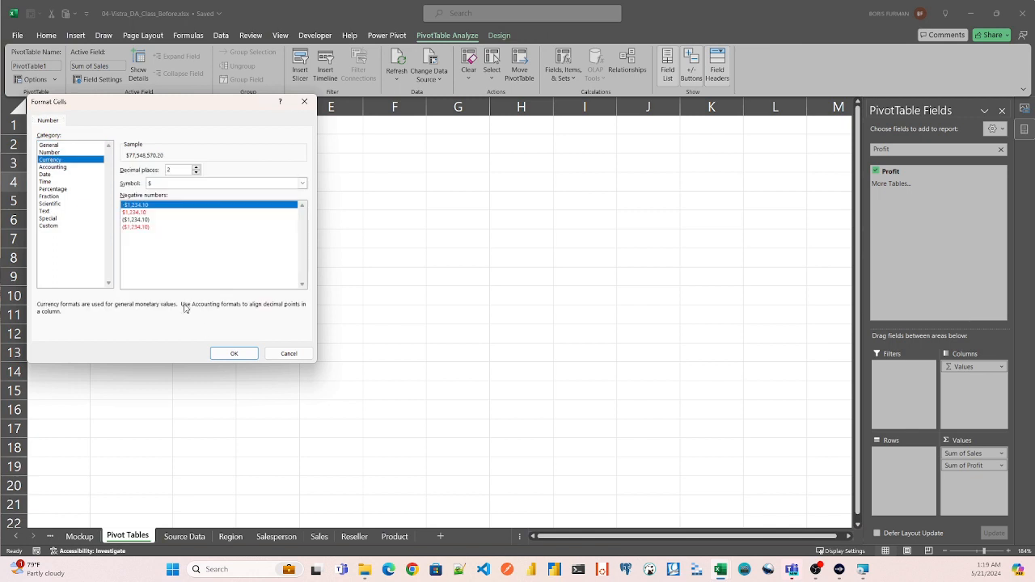
left_click(234, 353)
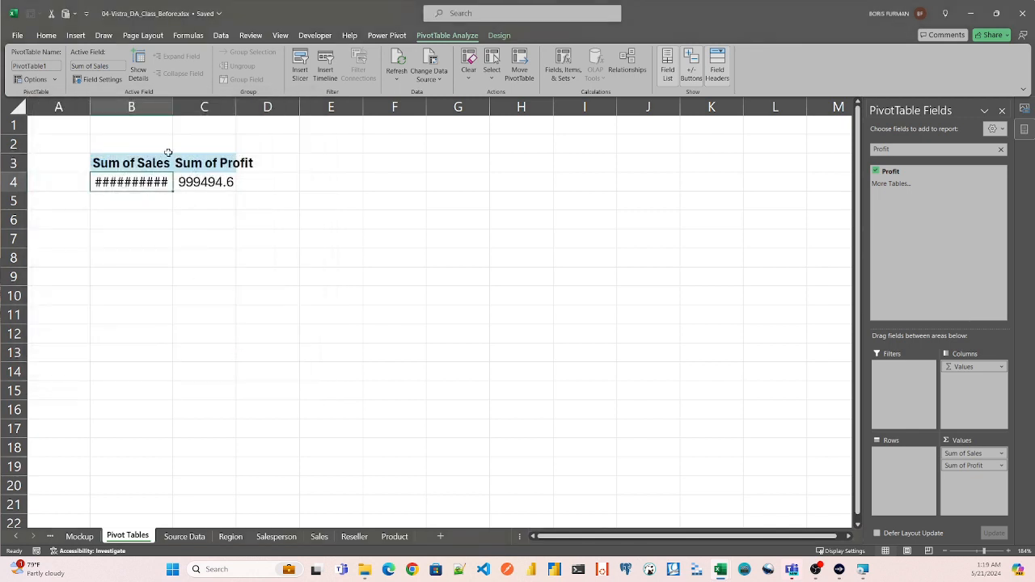
- Format the Sum of Profit value as Currency with the $ symbol and two decimal places, and autofit columns B and C
double_click(172, 106)
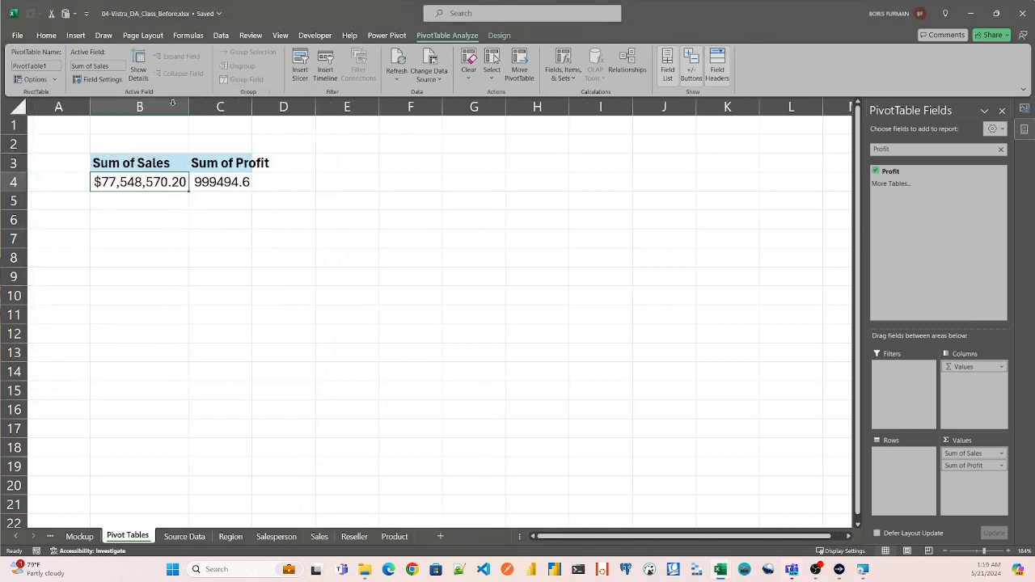
right_click(217, 184)
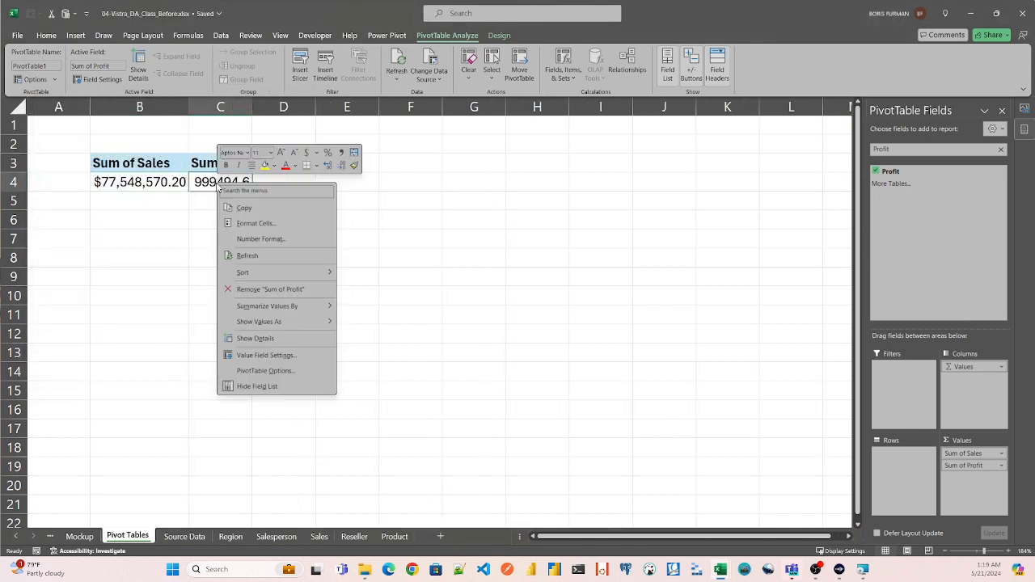
left_click(247, 239)
left_click(127, 164)
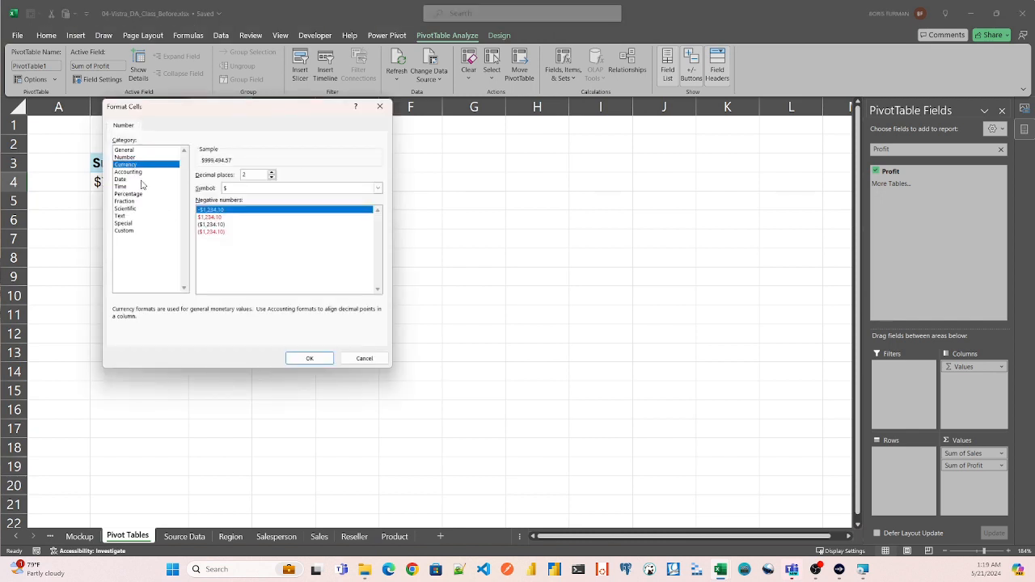
left_click(307, 358)
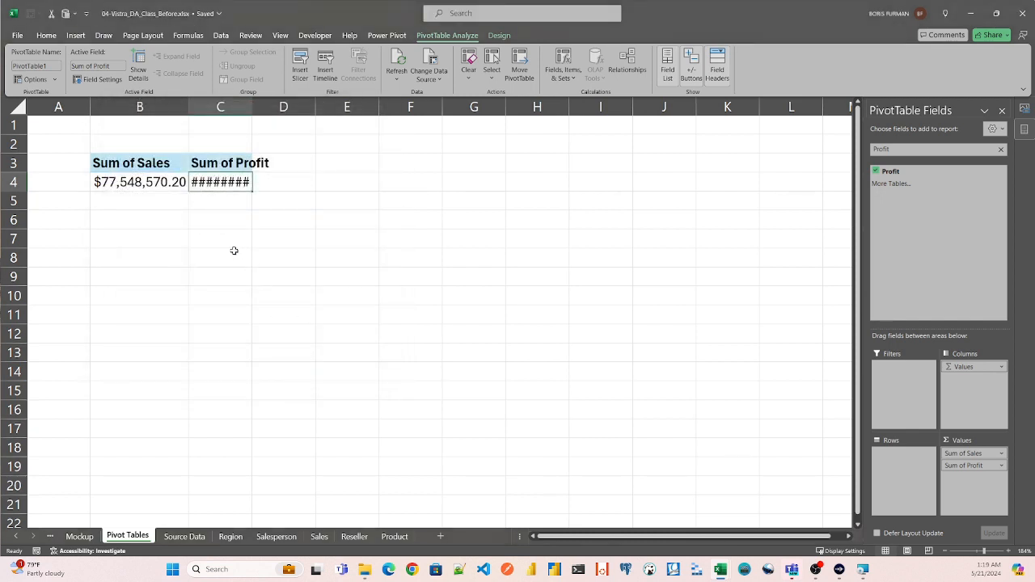
double_click(252, 106)
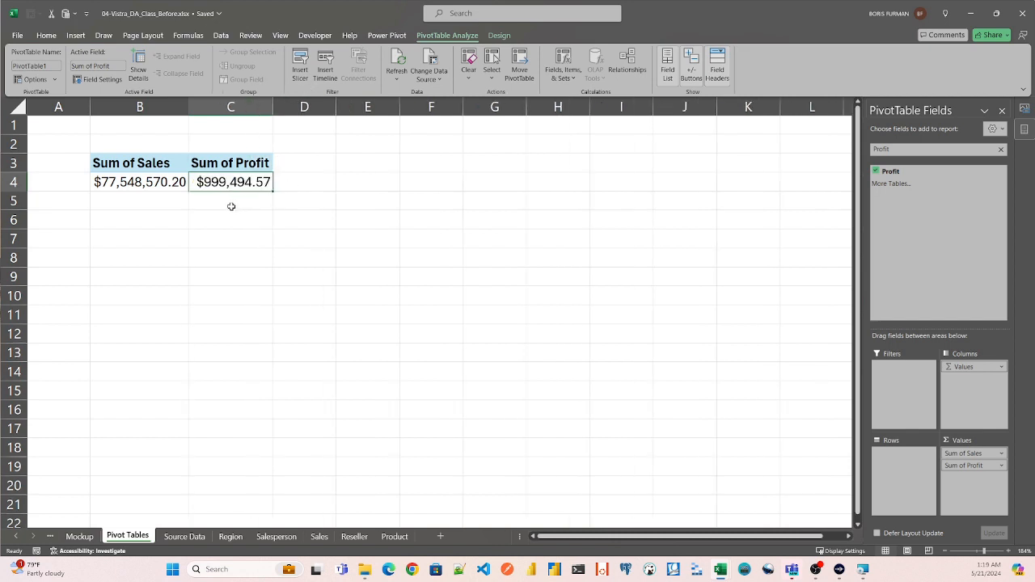
- Rename the Sales and Profit PivotTable to pt_totals
left_click(126, 215)
left_click(130, 151)
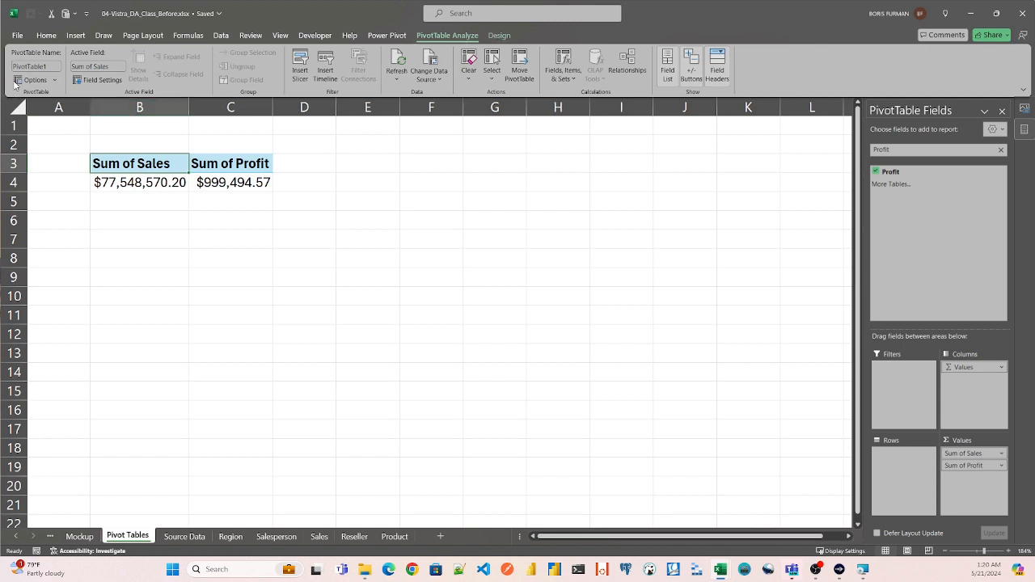
left_click(41, 65)
left_click_drag(48, 66, 9, 67)
key("BackSpace")
key("Return")
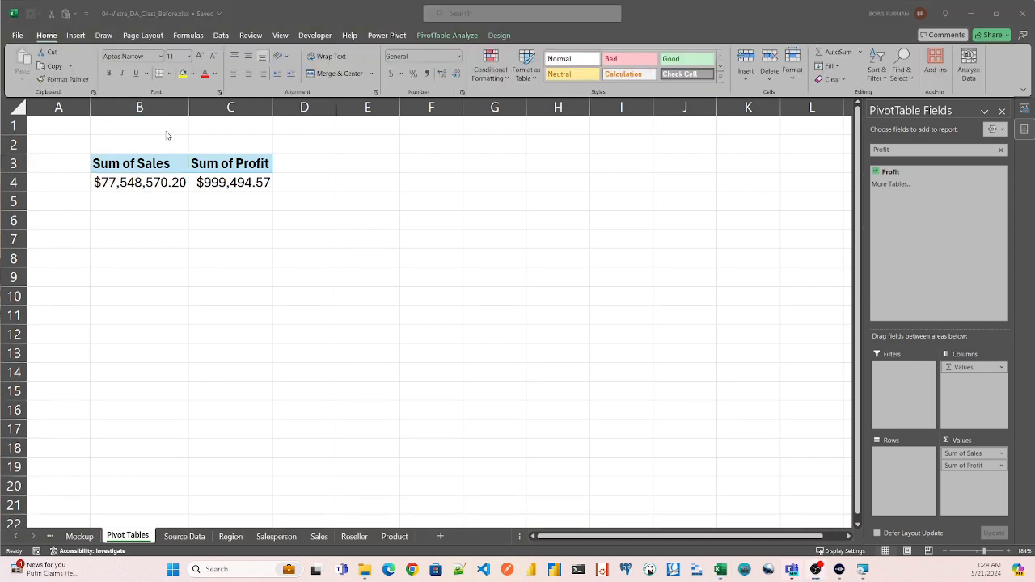
- Insert a slicer for the Region.Region field of the pt_totals PivotTable
left_click(459, 37)
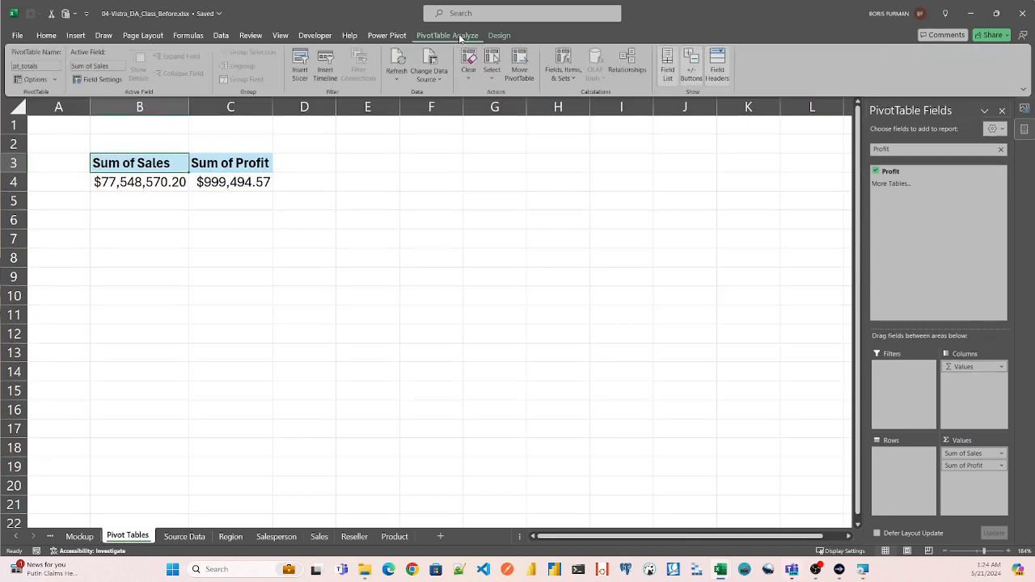
left_click(300, 65)
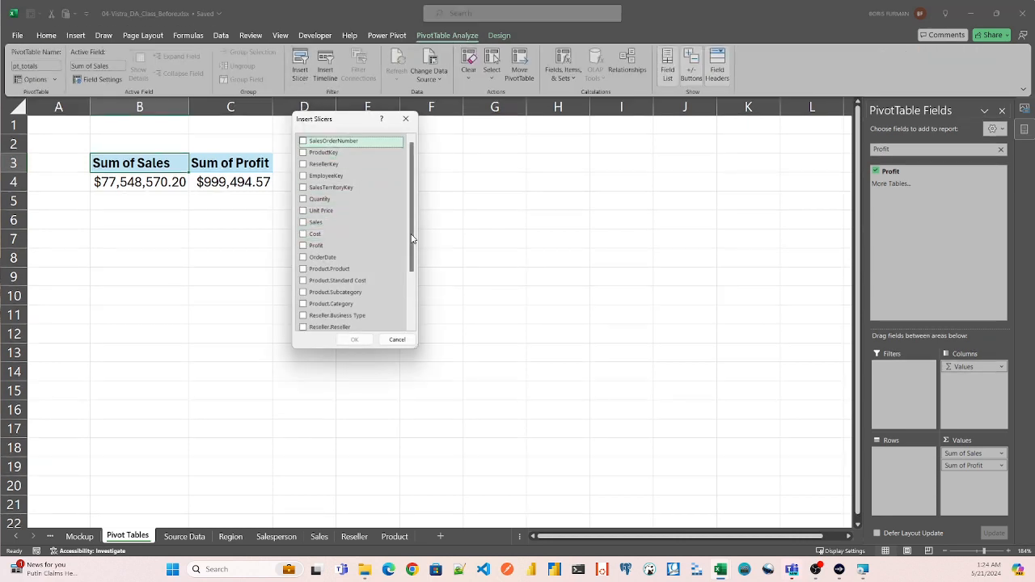
left_click_drag(411, 237, 414, 289)
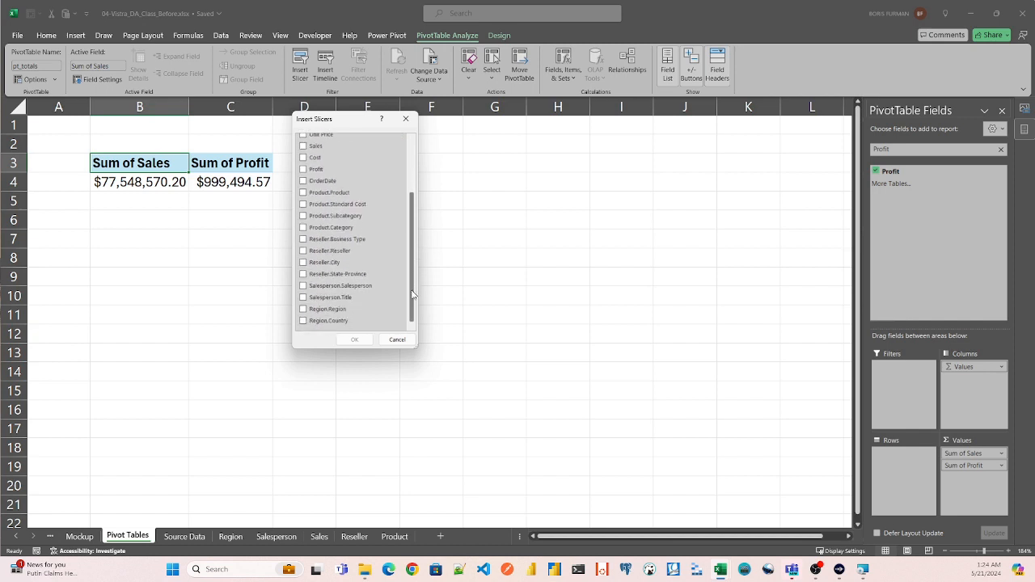
left_click(317, 310)
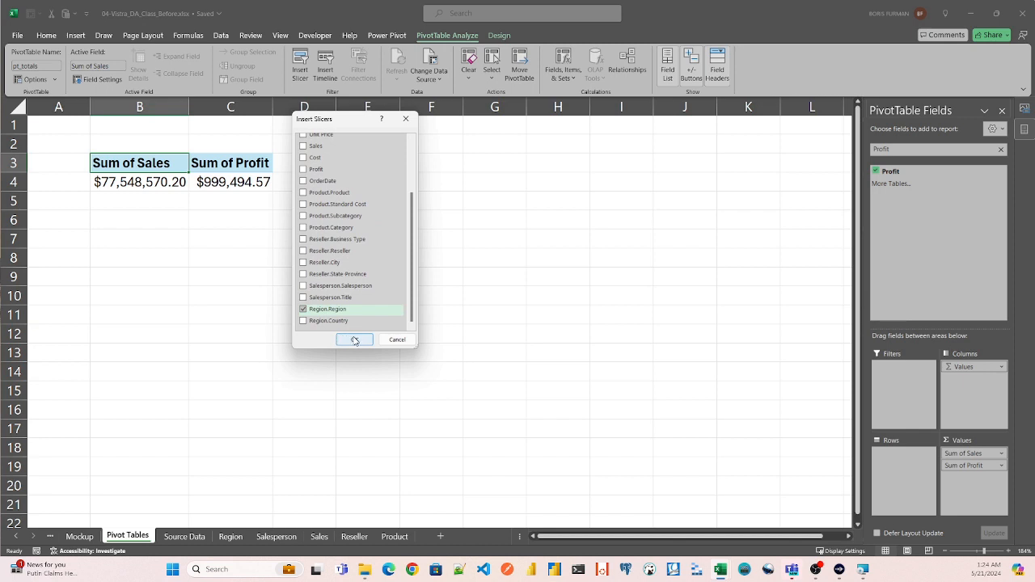
left_click(354, 339)
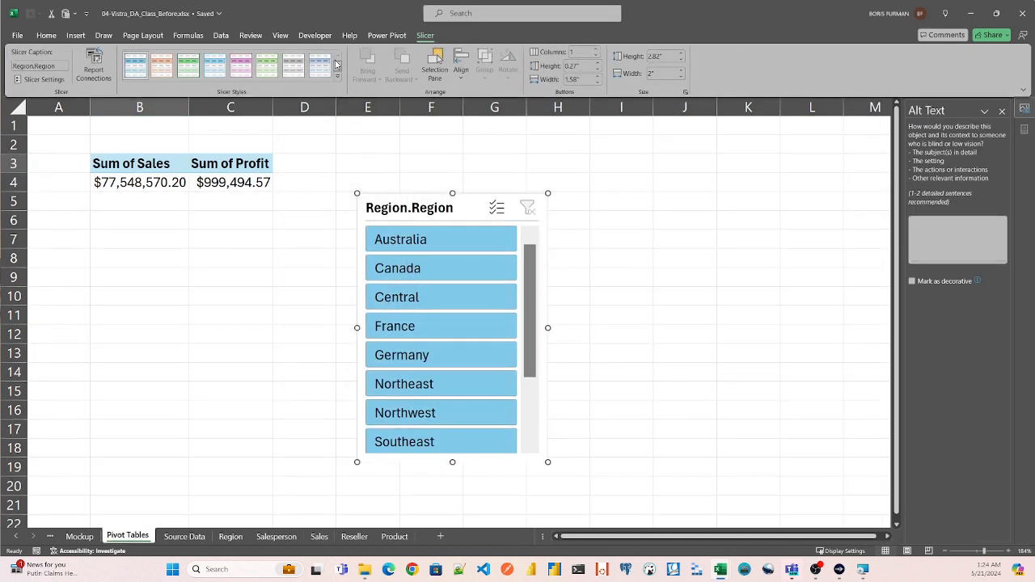
- Insert a slicer for the Product.Category field of the pt_totals PivotTable
left_click(213, 182)
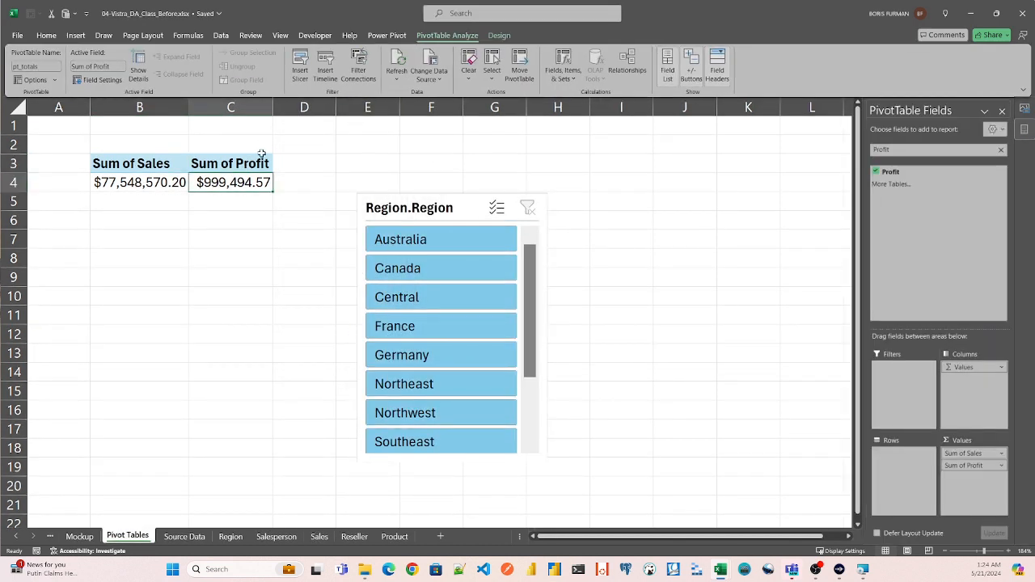
left_click(300, 68)
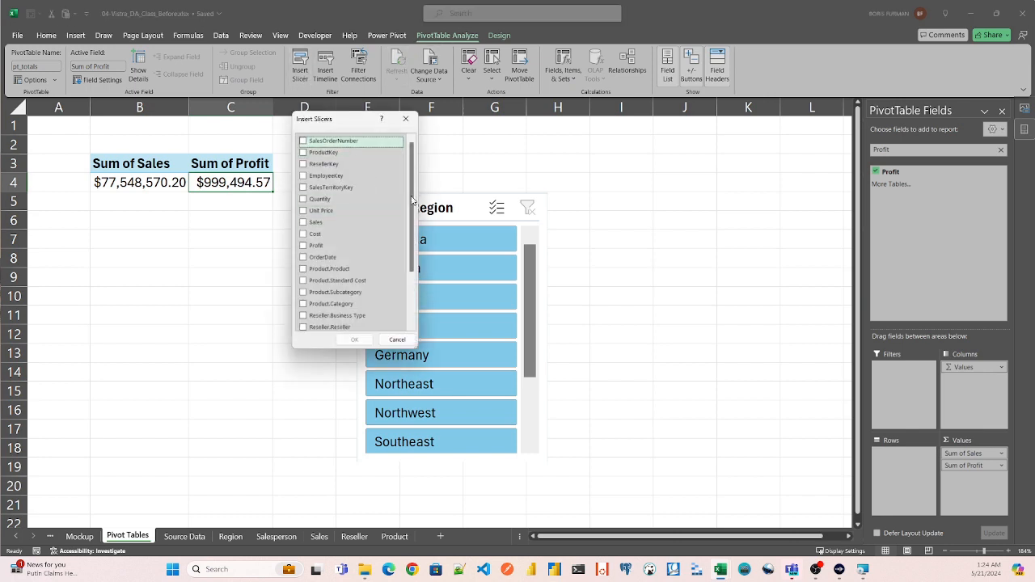
left_click_drag(413, 196, 412, 204)
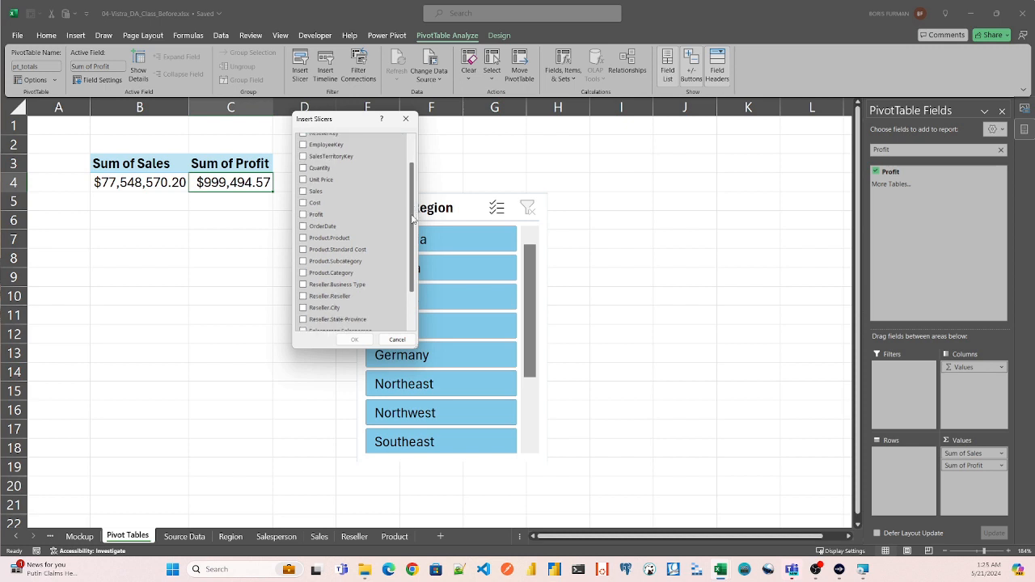
scroll(323, 231, "down", 1)
left_click(313, 275)
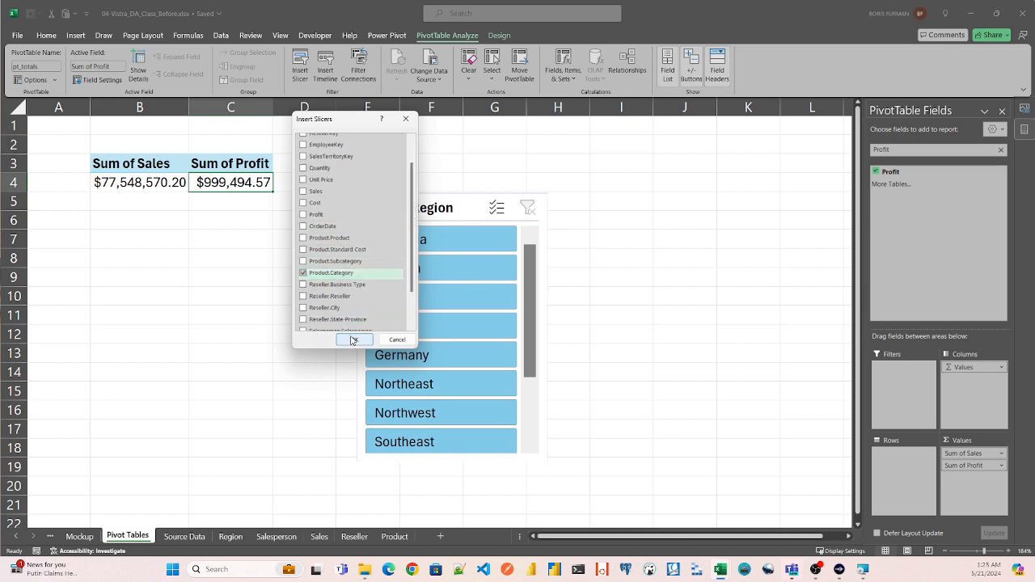
left_click(355, 340)
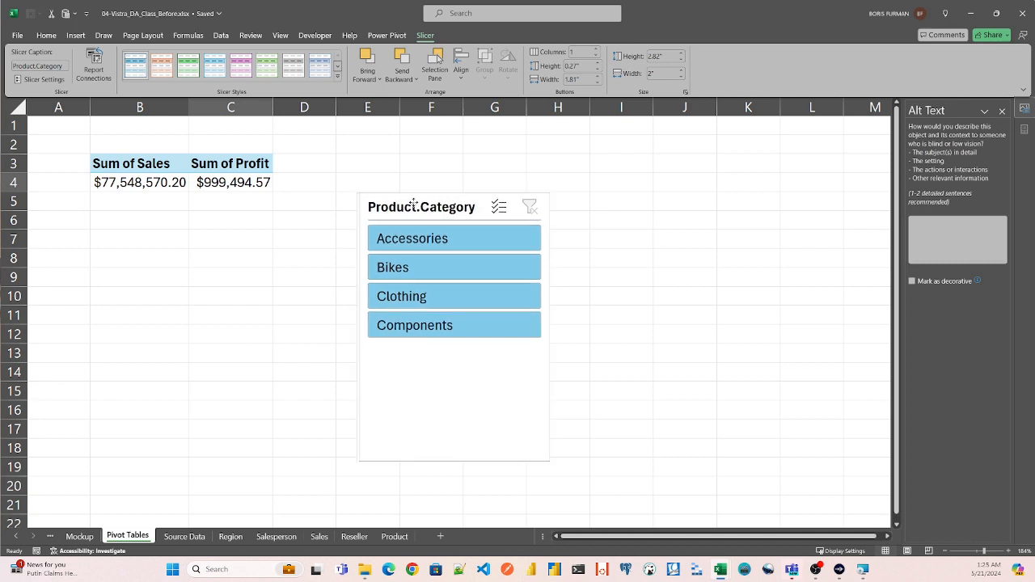
- Arrange the Product.Category and Region.Region slicers side by side beside the PivotTable, with Product.Category nearest to it
left_click_drag(410, 203, 338, 137)
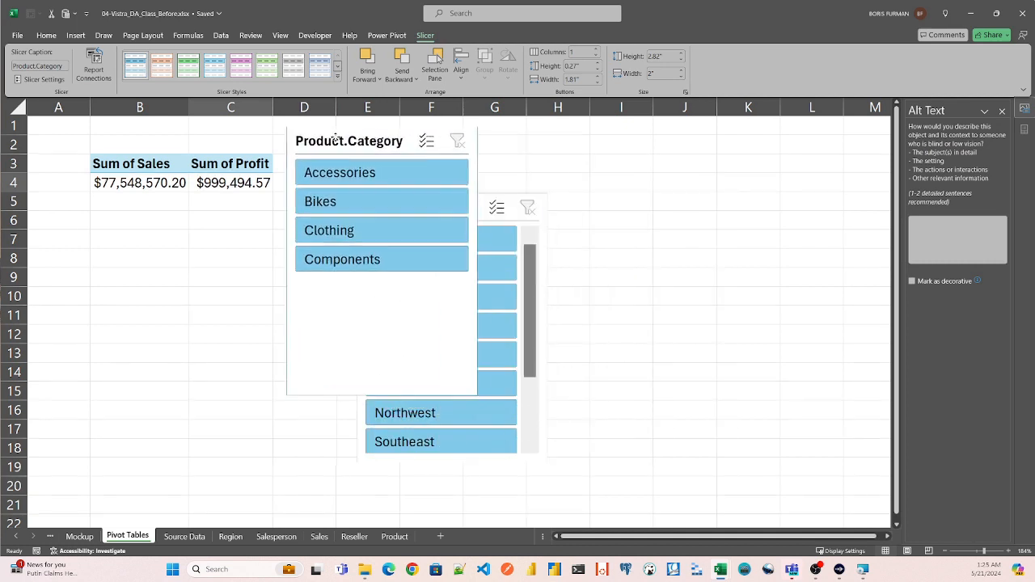
left_click(483, 199)
left_click_drag(483, 200, 637, 151)
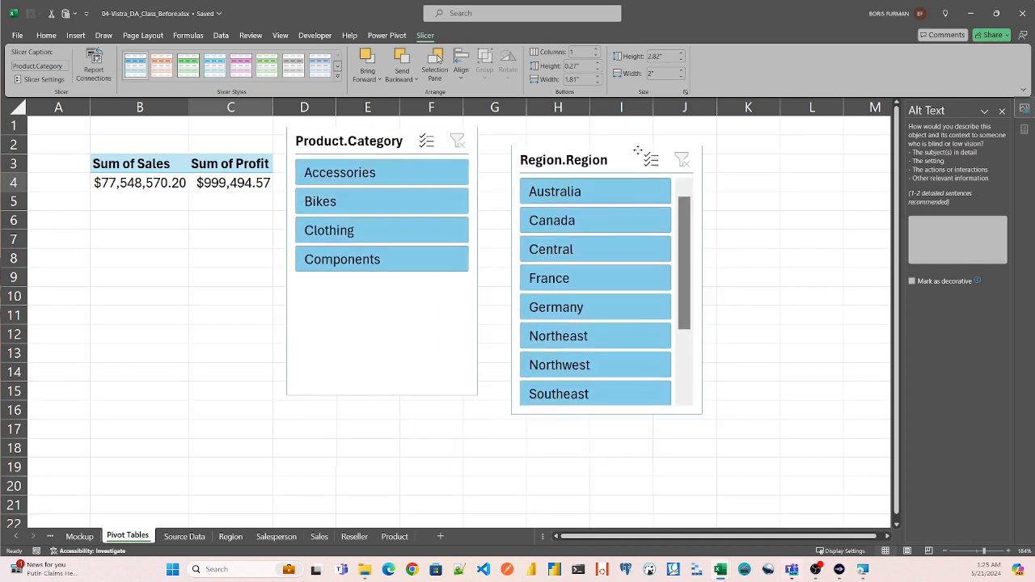
left_click_drag(379, 146, 378, 166)
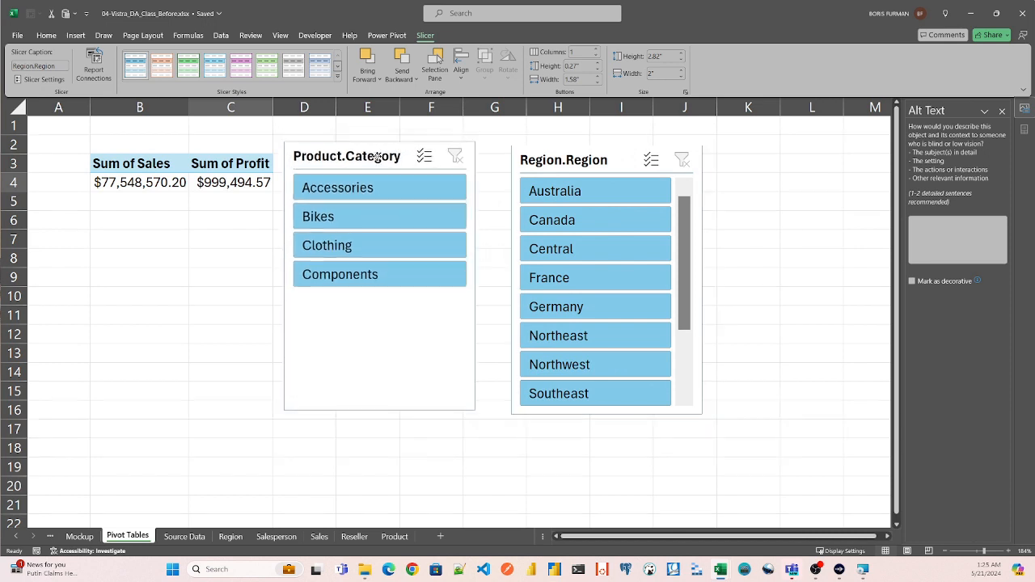
- Test the slicers by filtering for Accessories and Bikes, and for the Central, Germany and Australia regions, and clear the filters
left_click(359, 200)
left_click(355, 217)
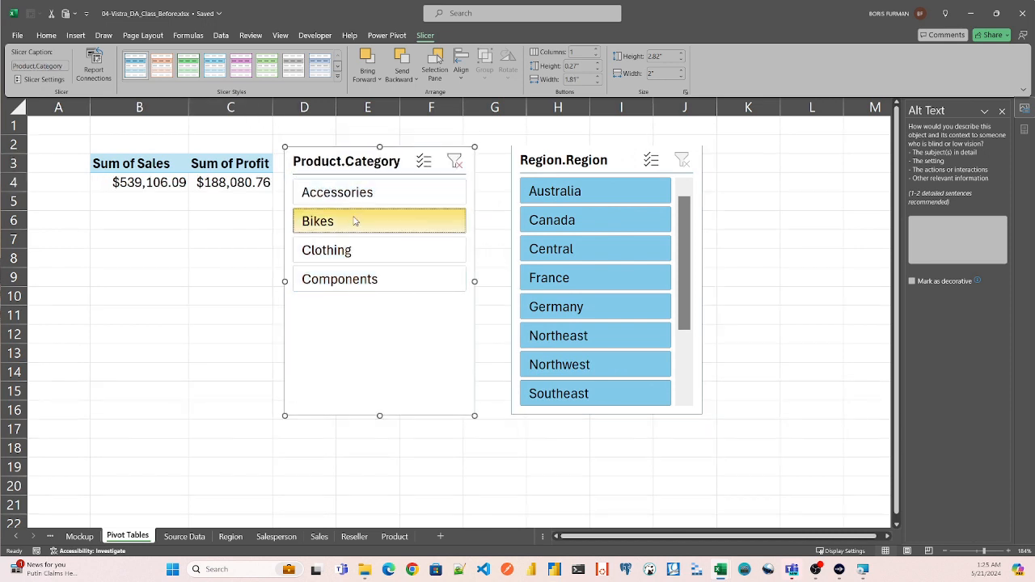
left_click(555, 252)
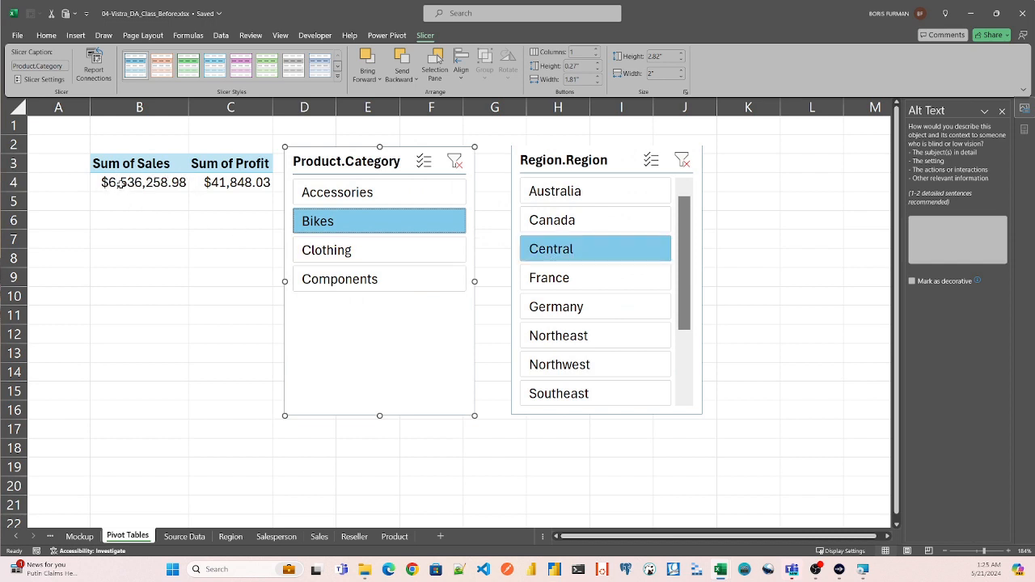
left_click(558, 311)
left_click(550, 193)
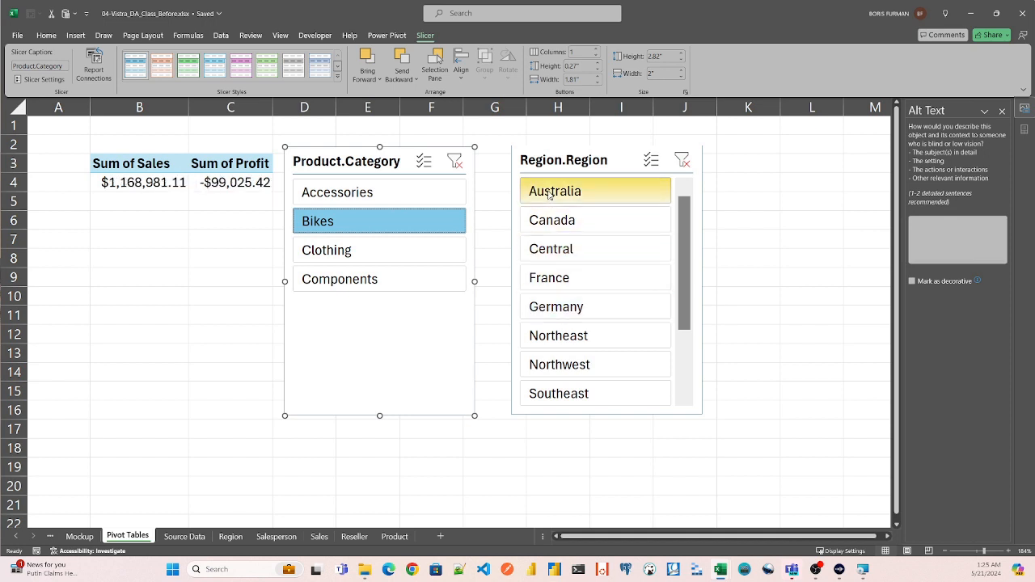
left_click(682, 161)
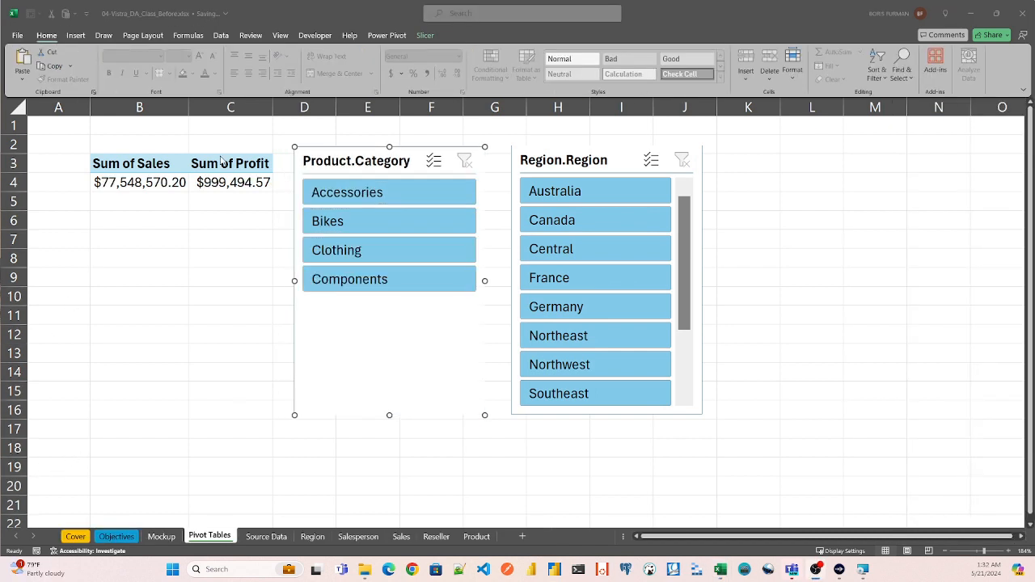
- Insert an OrderDate timeline for the pt_totals PivotTable
left_click(177, 162)
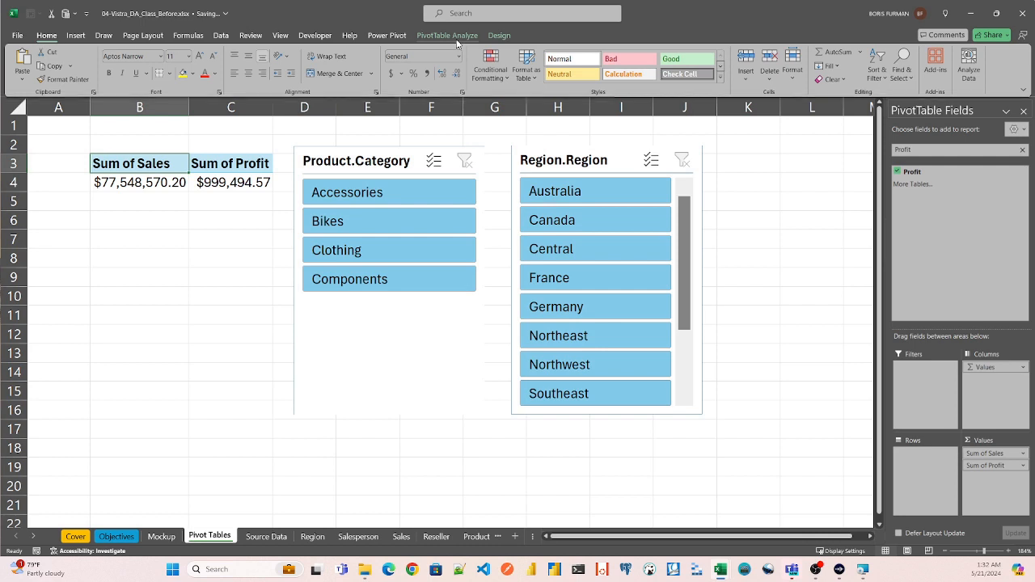
left_click(451, 35)
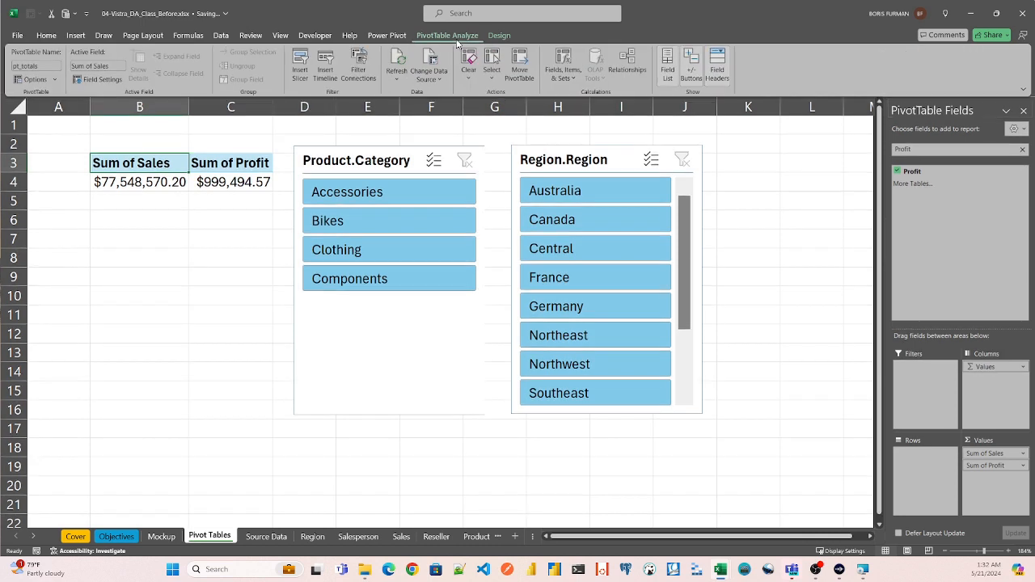
left_click(325, 69)
left_click(303, 181)
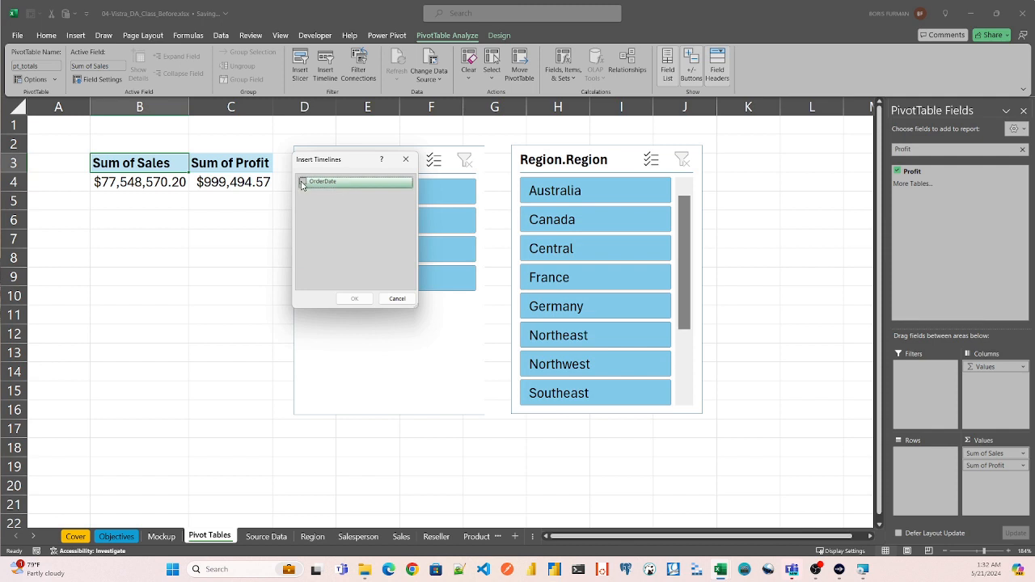
left_click(355, 299)
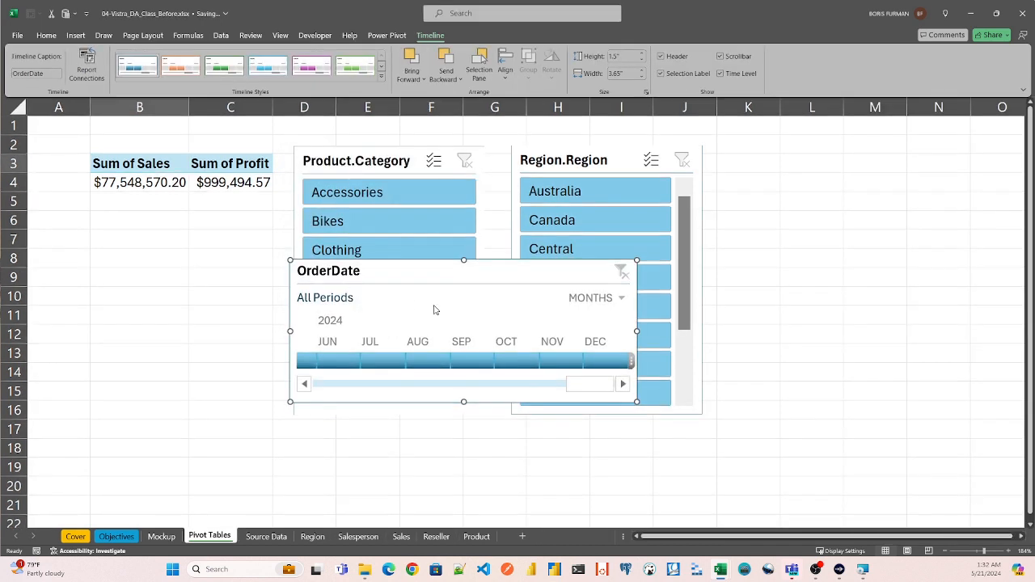
- Move the OrderDate timeline below the Product.Category buttons and set its time level to Years
left_click_drag(469, 273, 343, 321)
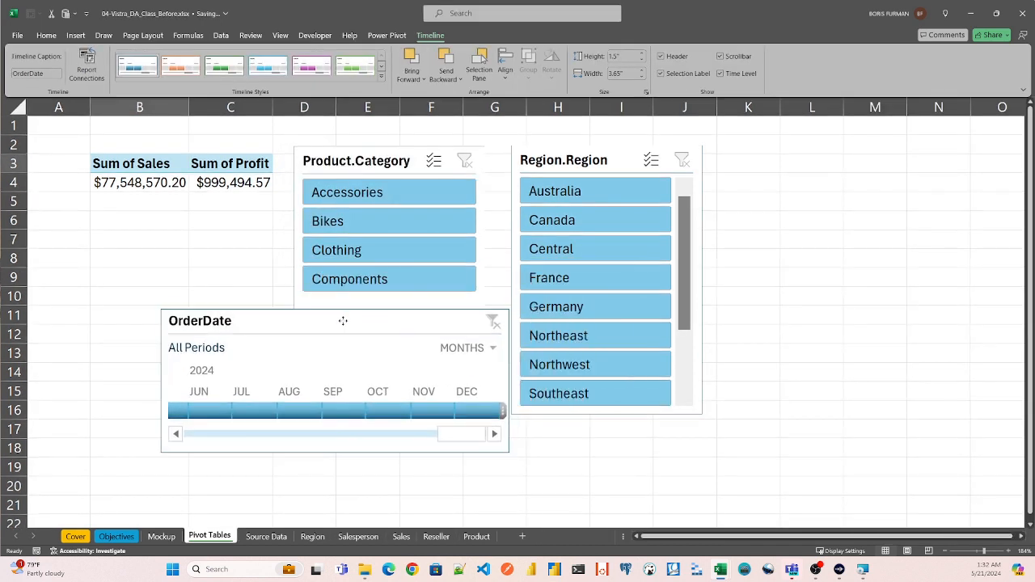
left_click(493, 348)
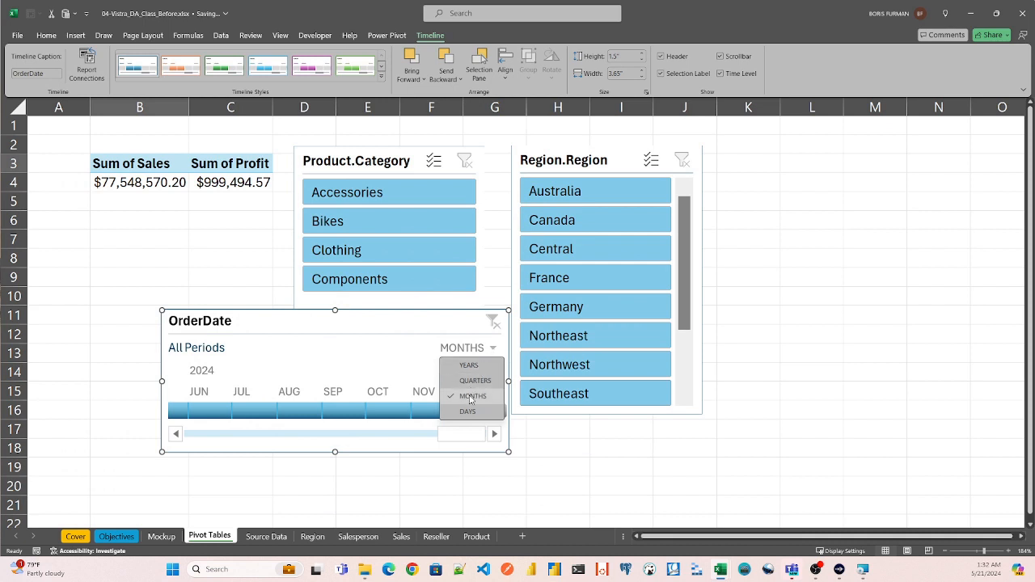
left_click(471, 366)
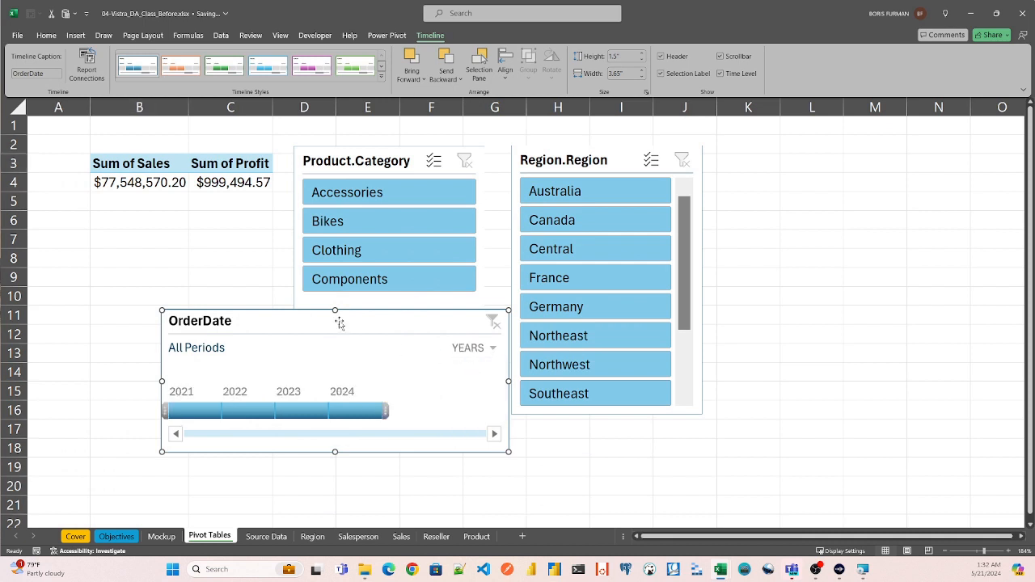
- Shrink the OrderDate timeline to about 1.34" high by 2.44" wide and place it directly beneath the PivotTable
left_click_drag(330, 319, 422, 233)
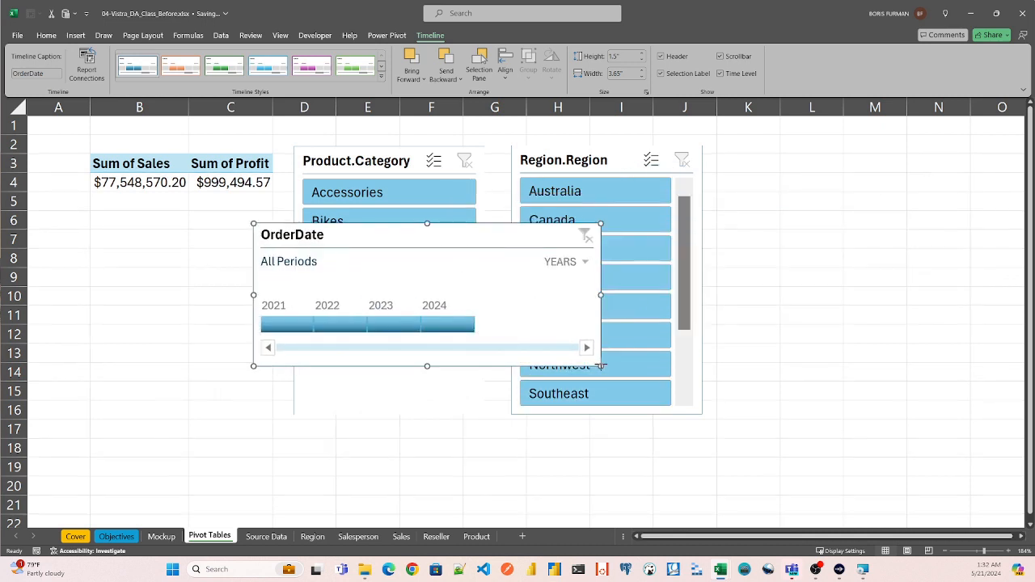
left_click_drag(601, 366, 485, 349)
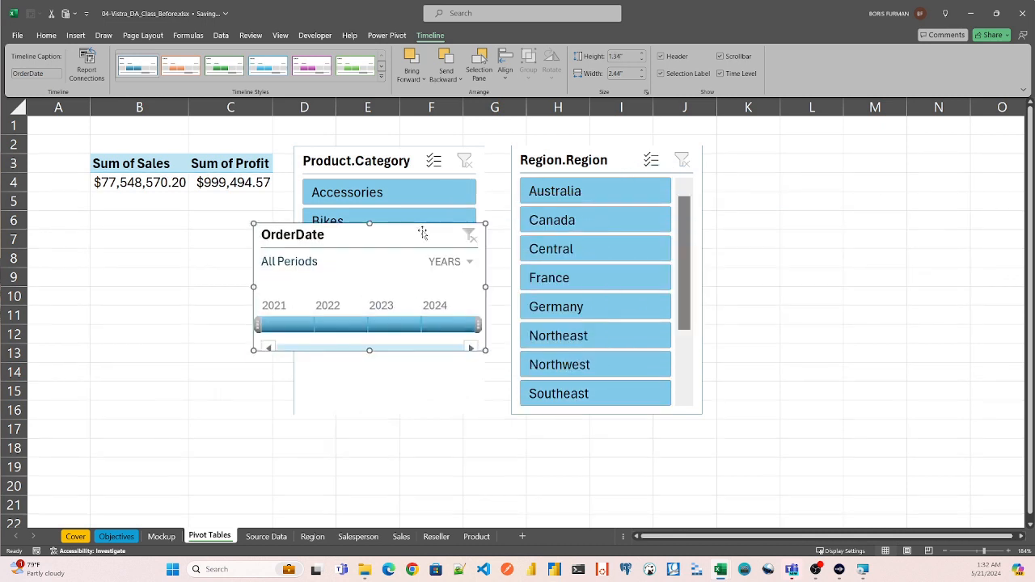
left_click_drag(369, 229, 203, 234)
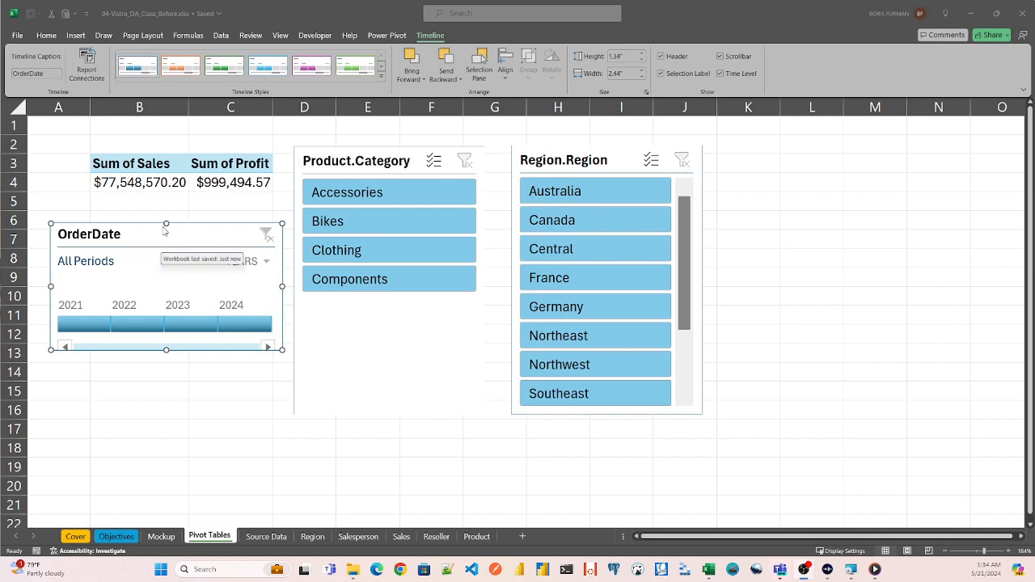
- Move the Region.Region slicer from the Pivot Tables sheet to the Mockup sheet and place it beside the Adventure Works logo
left_click(574, 154)
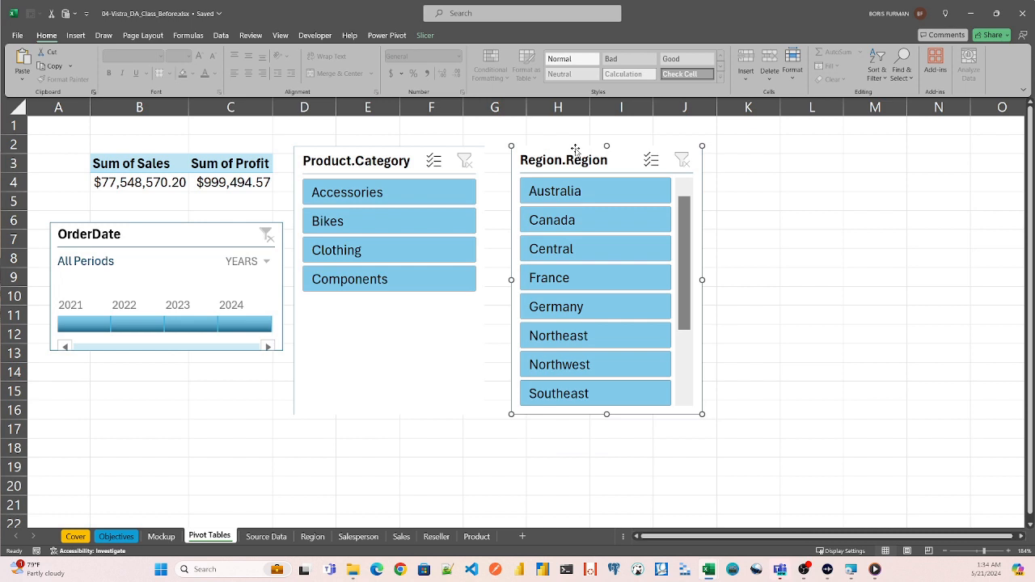
key("Delete")
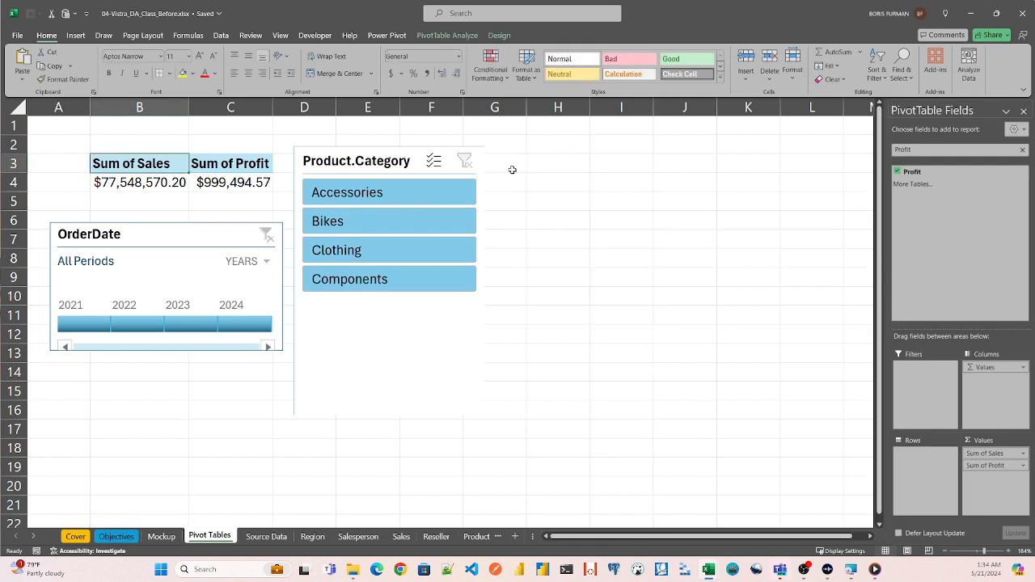
left_click(162, 536)
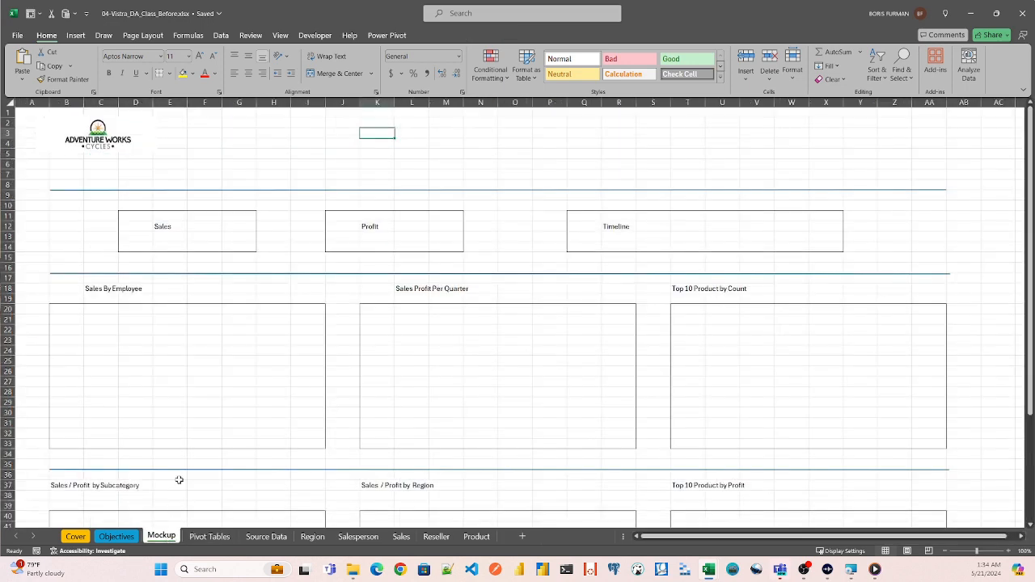
key("ctrl+v")
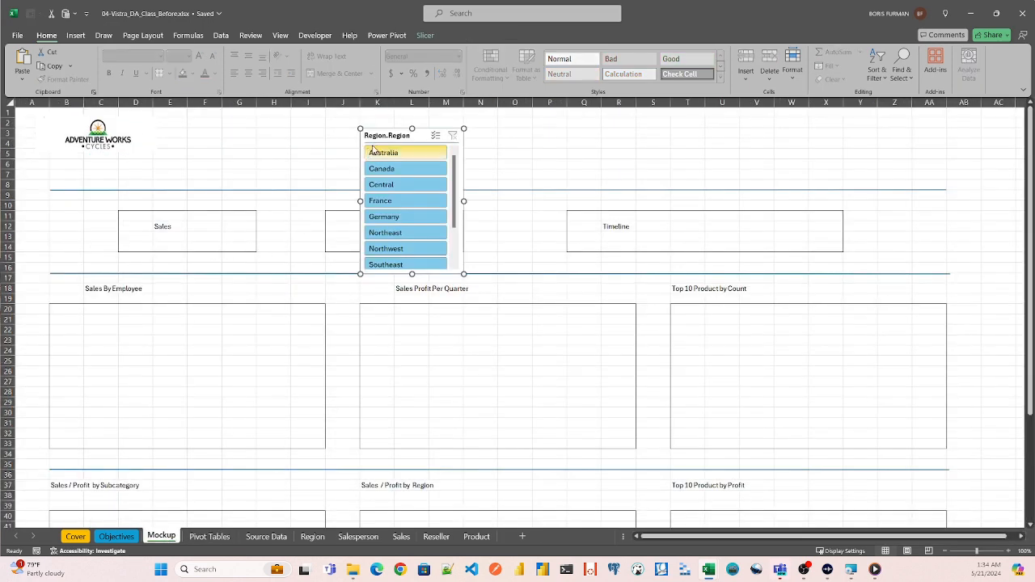
left_click_drag(386, 136, 198, 124)
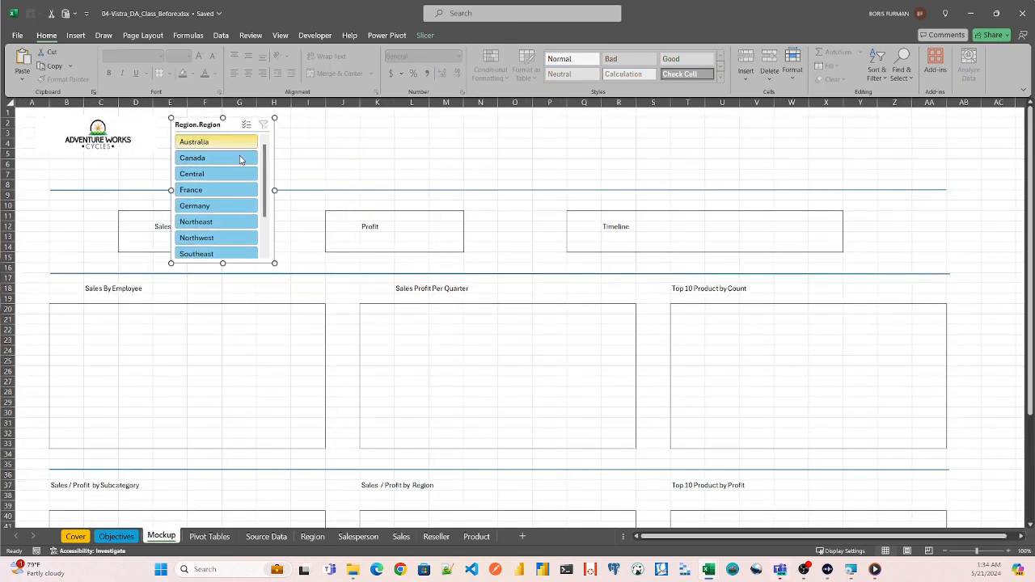
- Arrange the Region.Region slicer's buttons in 4 columns
left_click(981, 554)
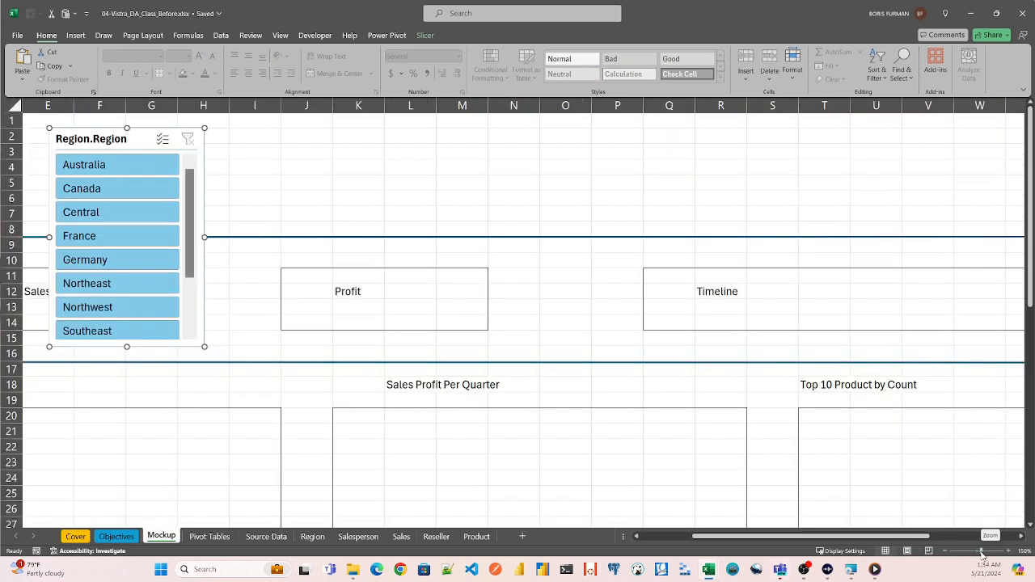
left_click(428, 36)
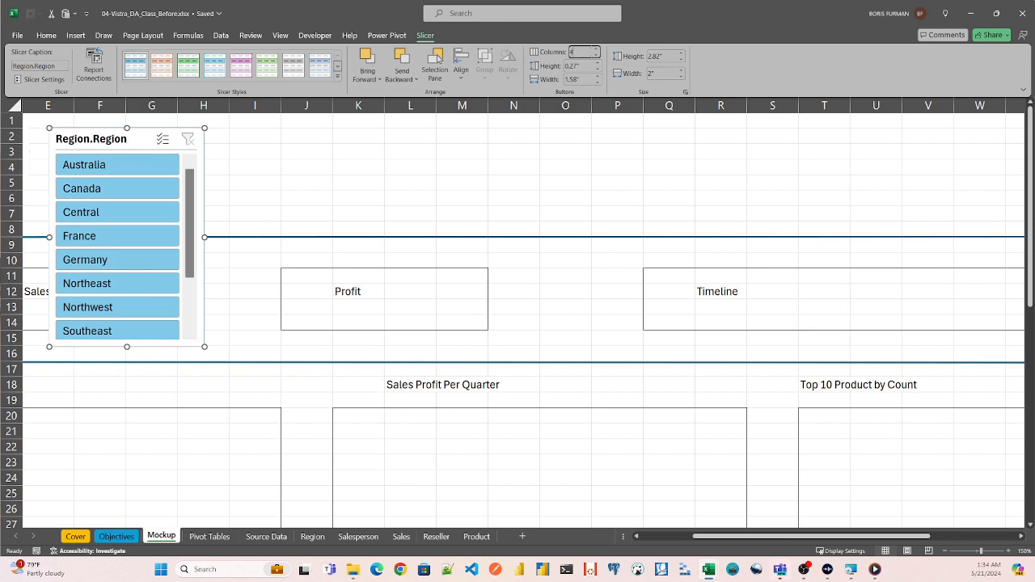
type("4")
key("Return")
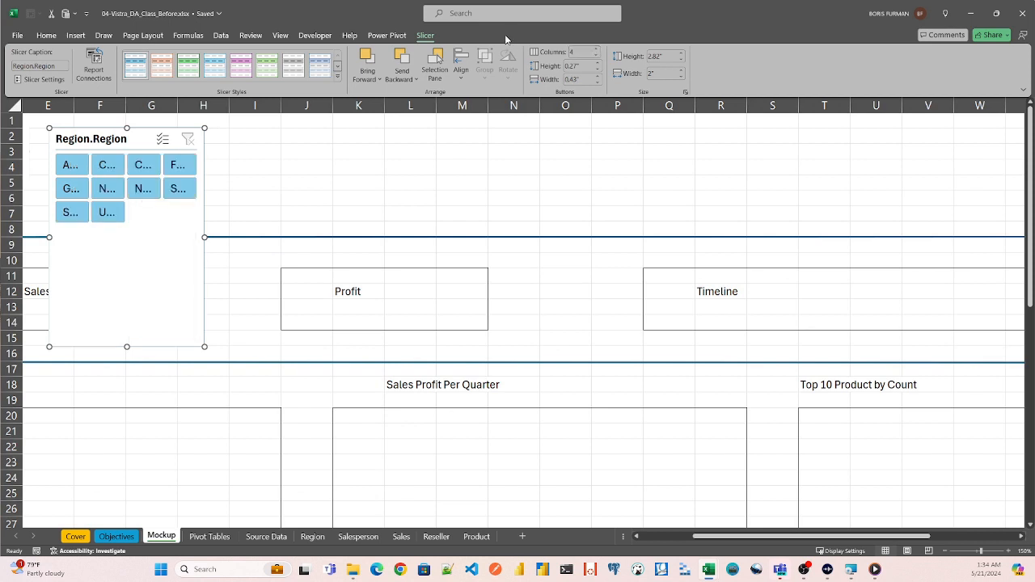
- Resize the Region.Region slicer to about 1.3" high by 4.66" wide so it fits above the first divider line
left_click_drag(205, 237, 528, 207)
left_click_drag(290, 346, 296, 226)
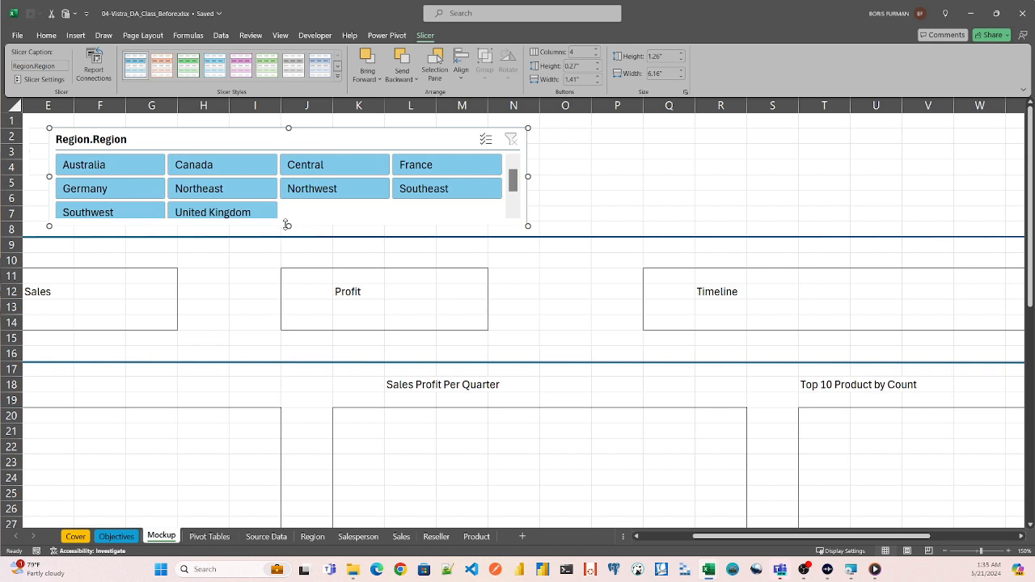
left_click_drag(288, 226, 287, 228)
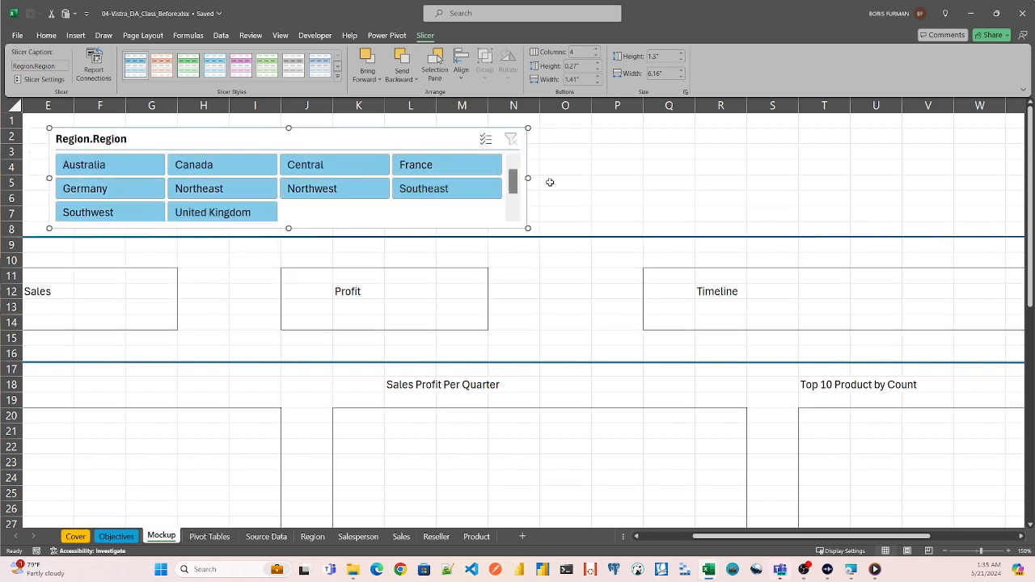
left_click_drag(525, 177, 407, 176)
left_click(506, 166)
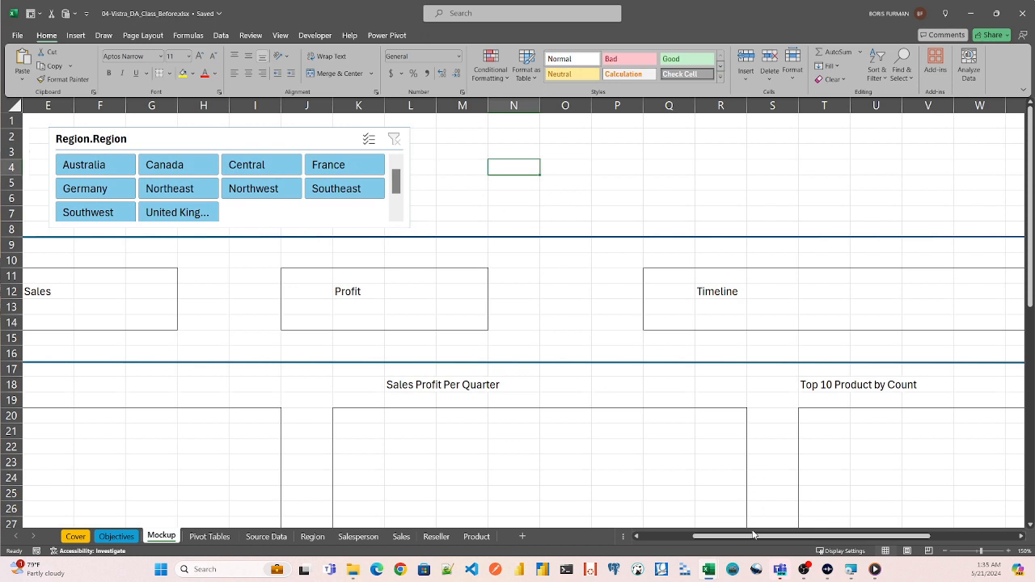
- Move the Product.Category slicer from the Pivot Tables sheet to cell M2 of the Mockup sheet
left_click_drag(752, 539, 682, 537)
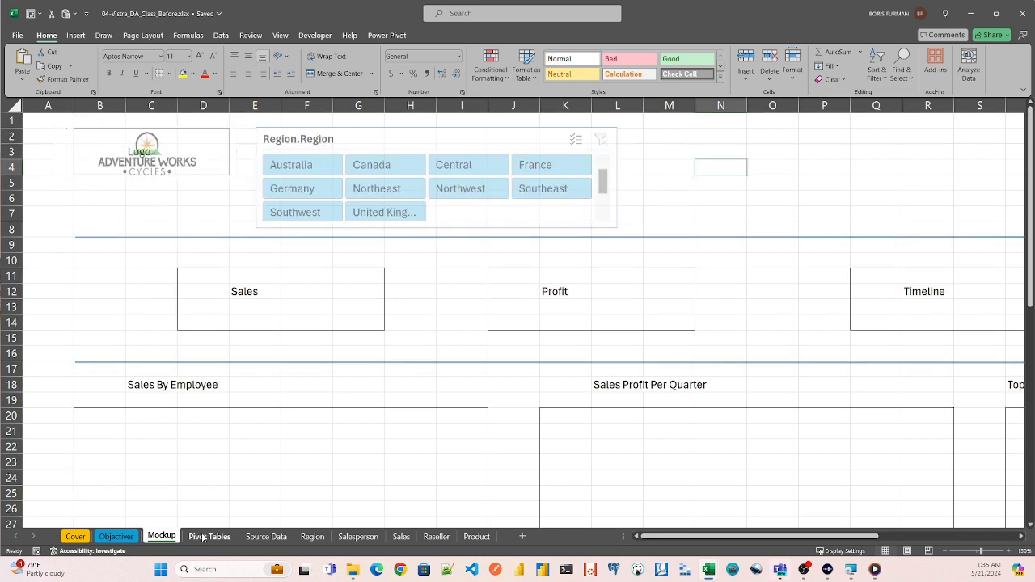
left_click(208, 537)
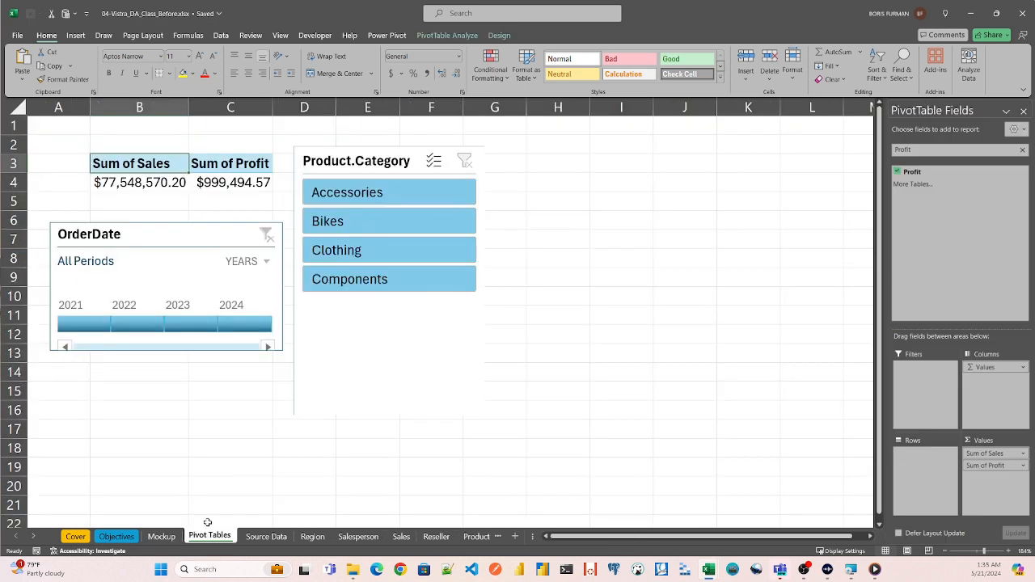
left_click(361, 157)
key("Delete")
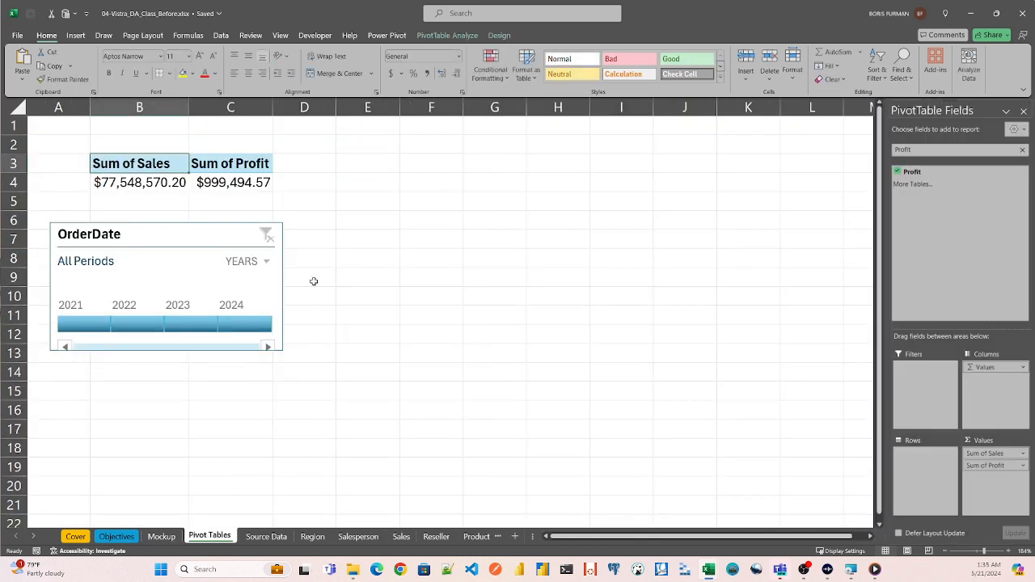
left_click(160, 537)
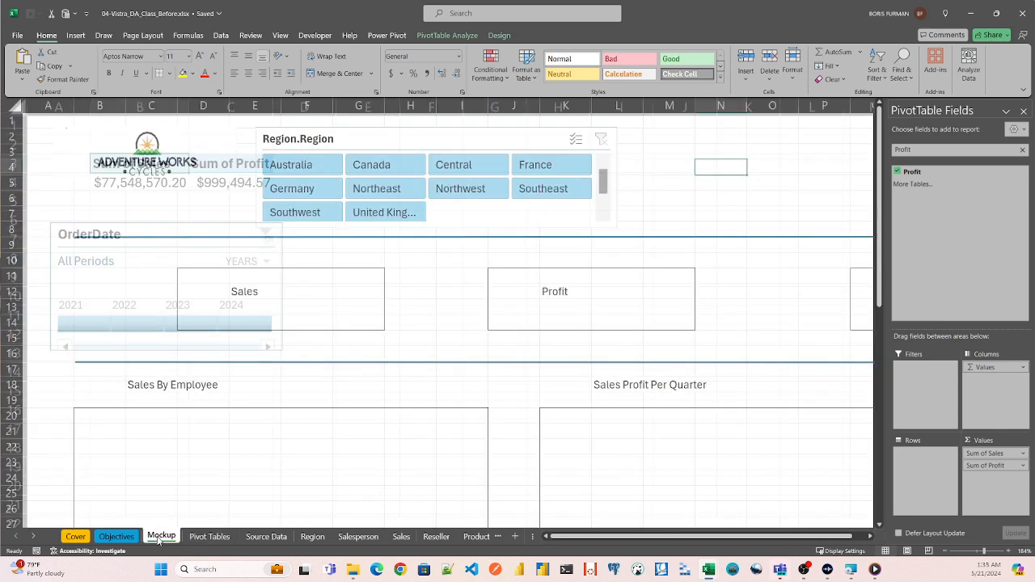
left_click(666, 134)
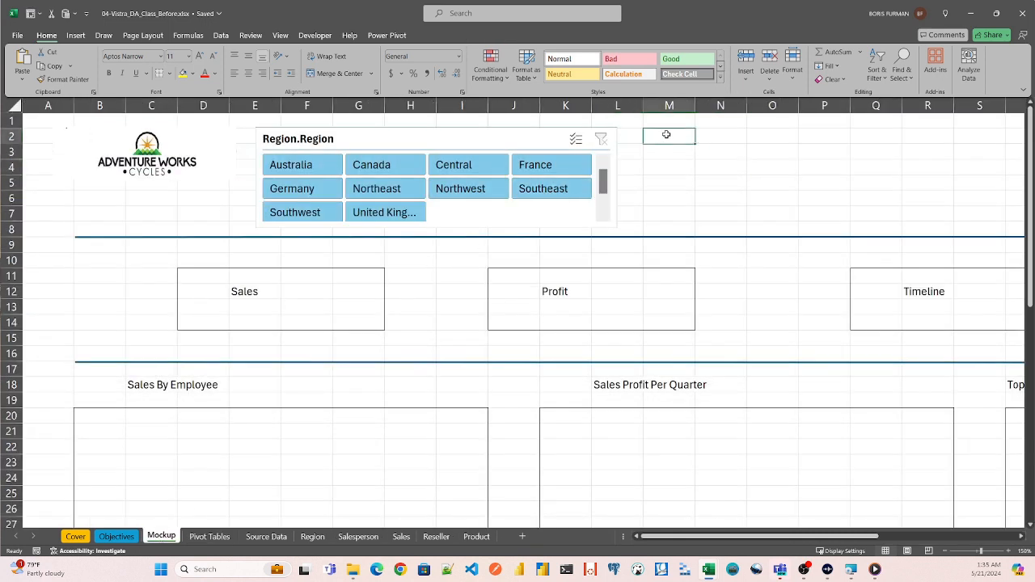
key("ctrl+v")
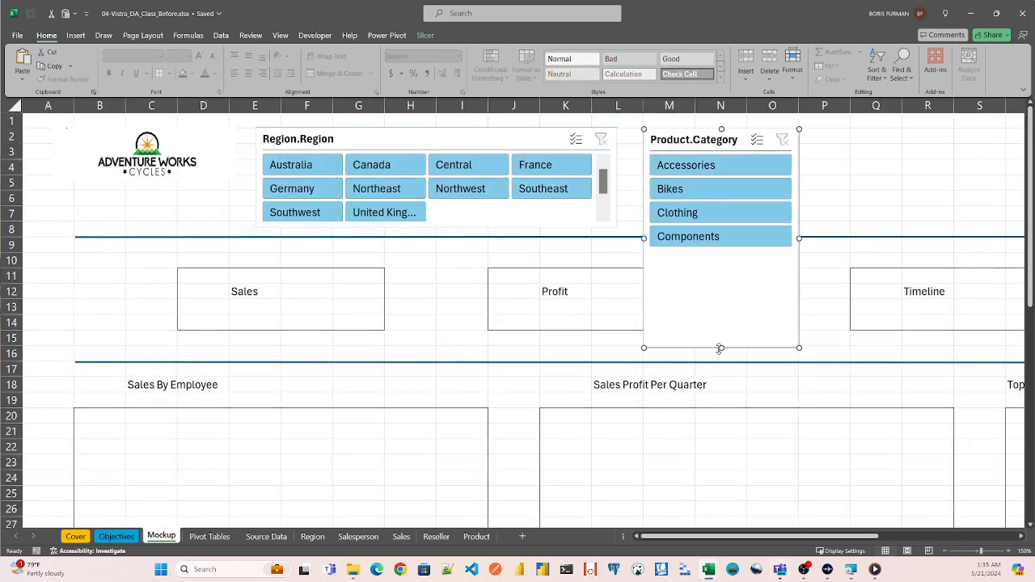
- Arrange the Product.Category slicer's buttons in 2 columns and shrink the slicer to about 1.22" high, above the divider line
left_click_drag(721, 347, 722, 251)
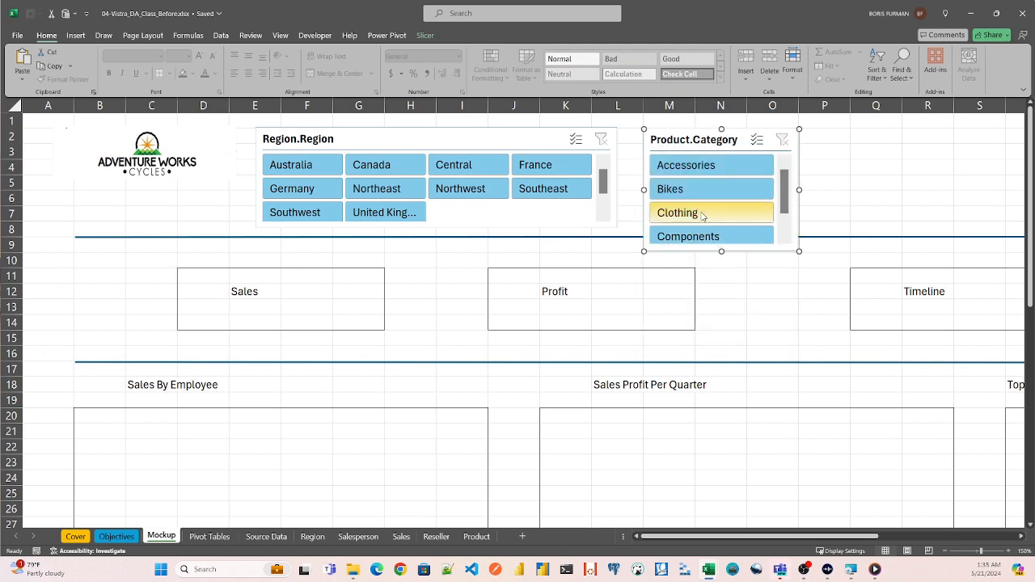
left_click(425, 35)
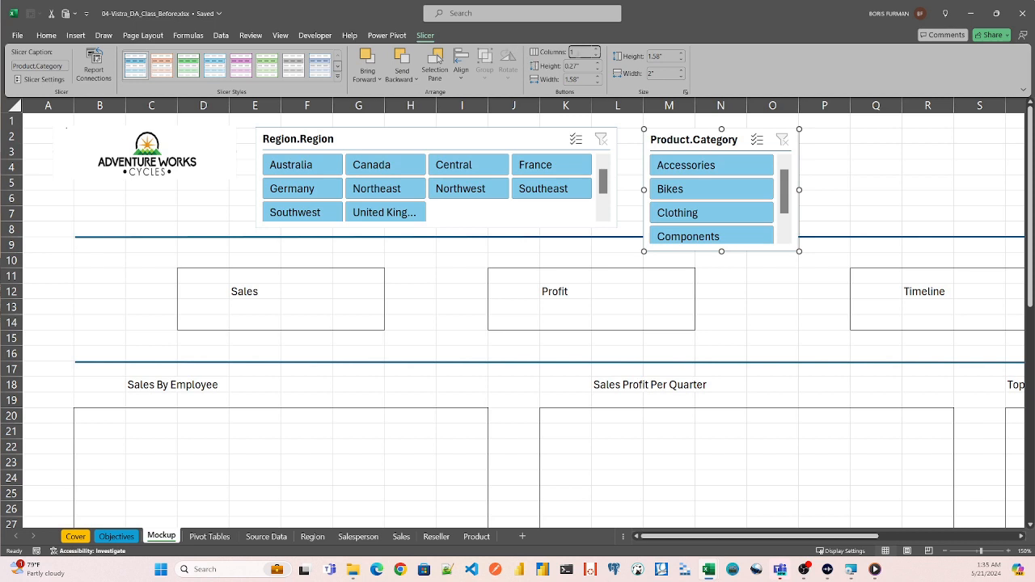
type("2")
key("Return")
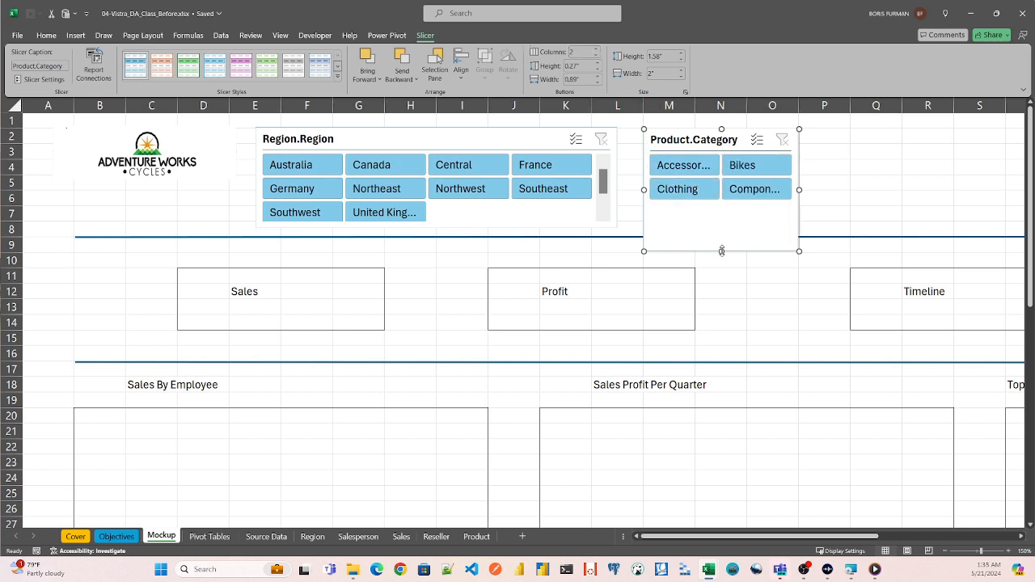
left_click_drag(722, 251, 721, 218)
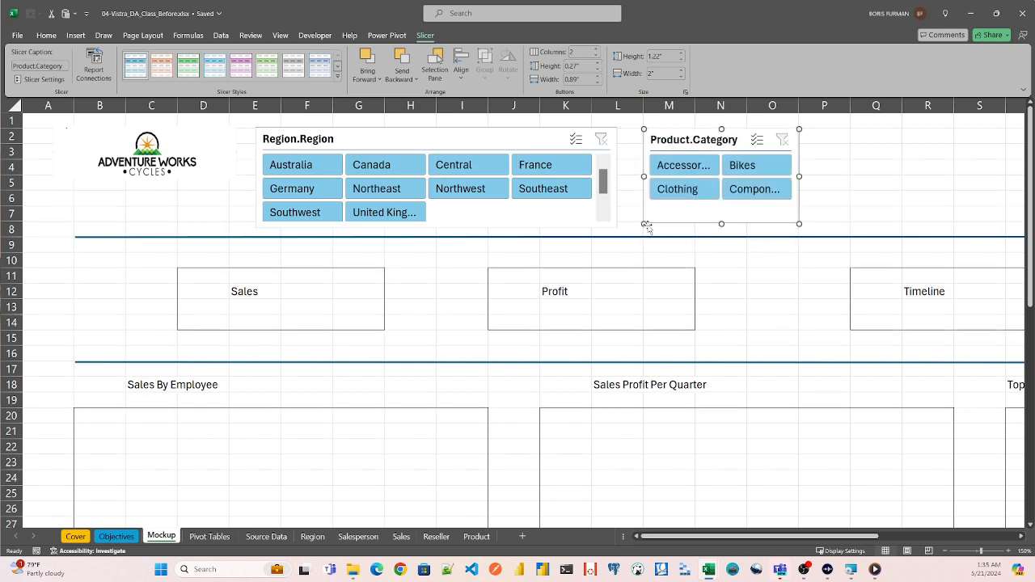
- Adjust the Region.Region slicer to about 1.21" high, aligning its upper and lower edges with the Product.Category slicer
left_click(490, 226)
mouse_move(439, 225)
left_mouse_down()
mouse_move(439, 211)
mouse_move(439, 223)
left_mouse_up()
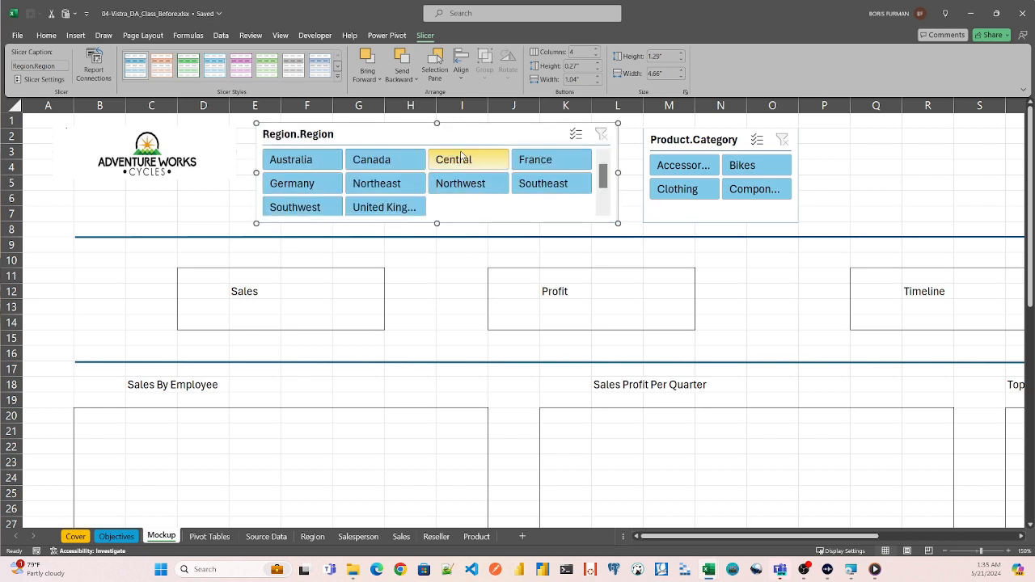
left_click_drag(437, 125, 437, 130)
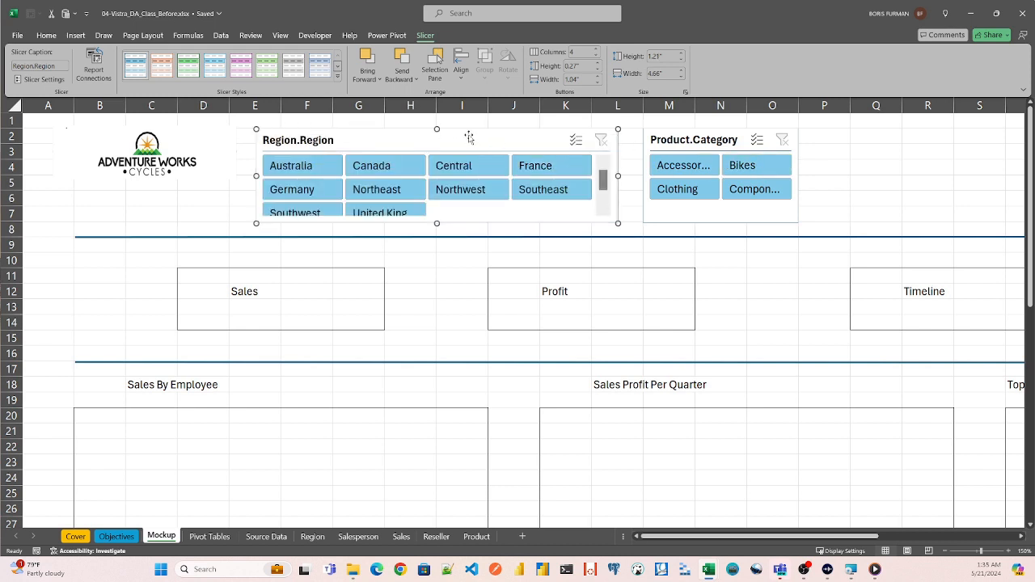
- Move the OrderDate timeline from the Pivot Tables sheet to cell Q2 of the Mockup sheet
left_click(208, 538)
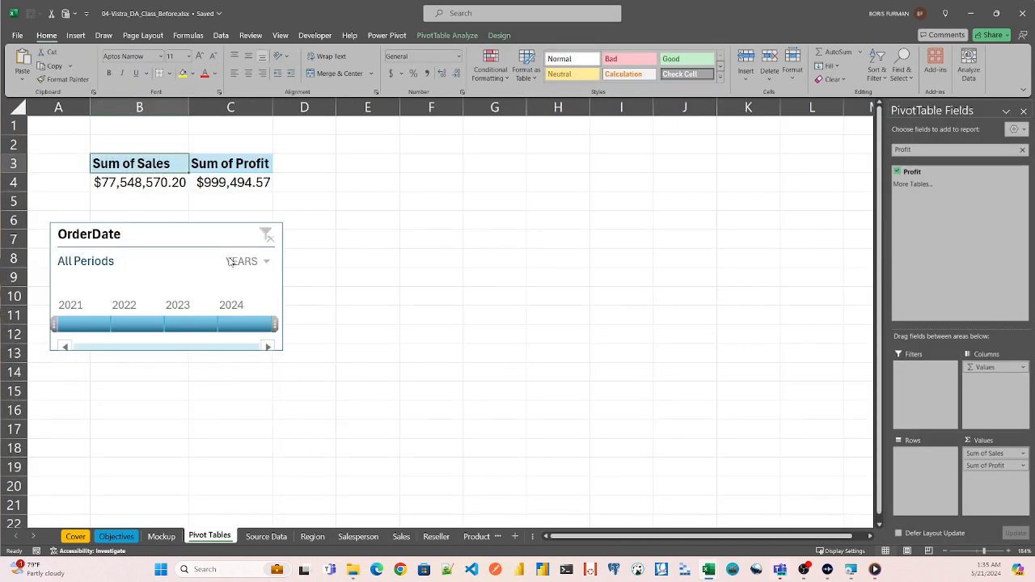
left_click(198, 232)
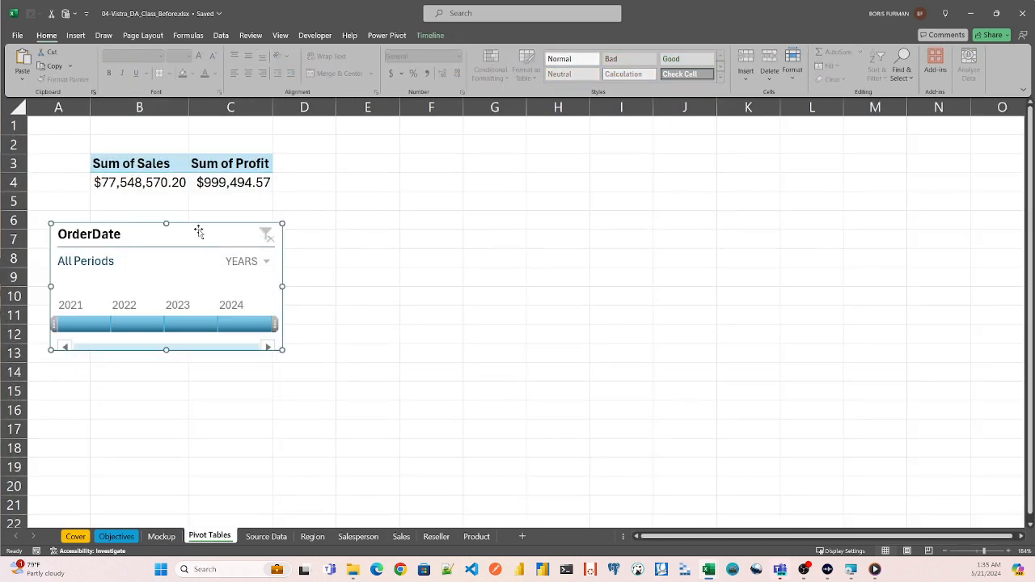
key("Delete")
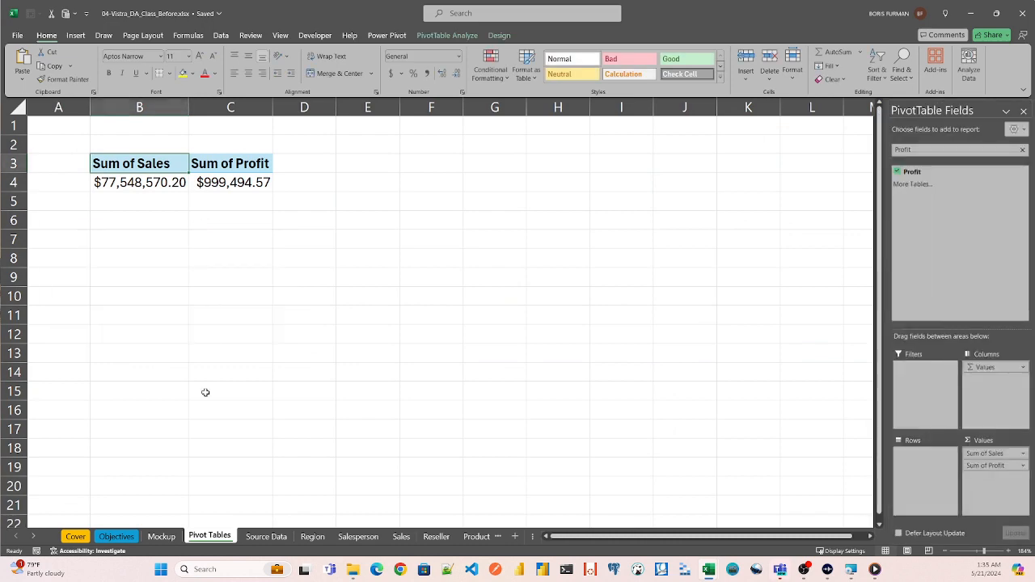
left_click(165, 539)
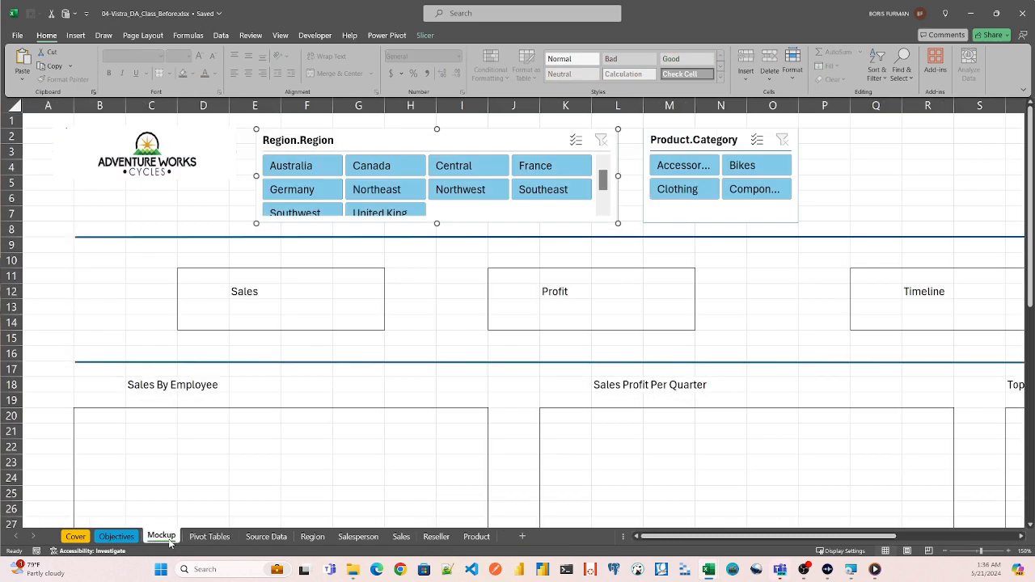
left_click(856, 135)
key("ctrl+v")
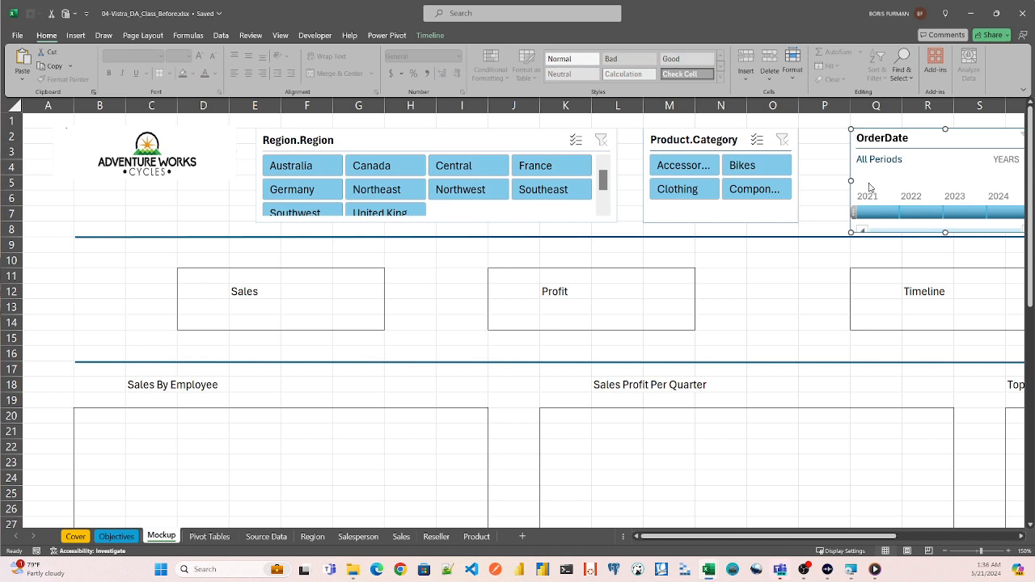
- Reduce the OrderDate timeline's height to match the neighbouring slicers and keep it above the divider line
left_click_drag(719, 536, 763, 535)
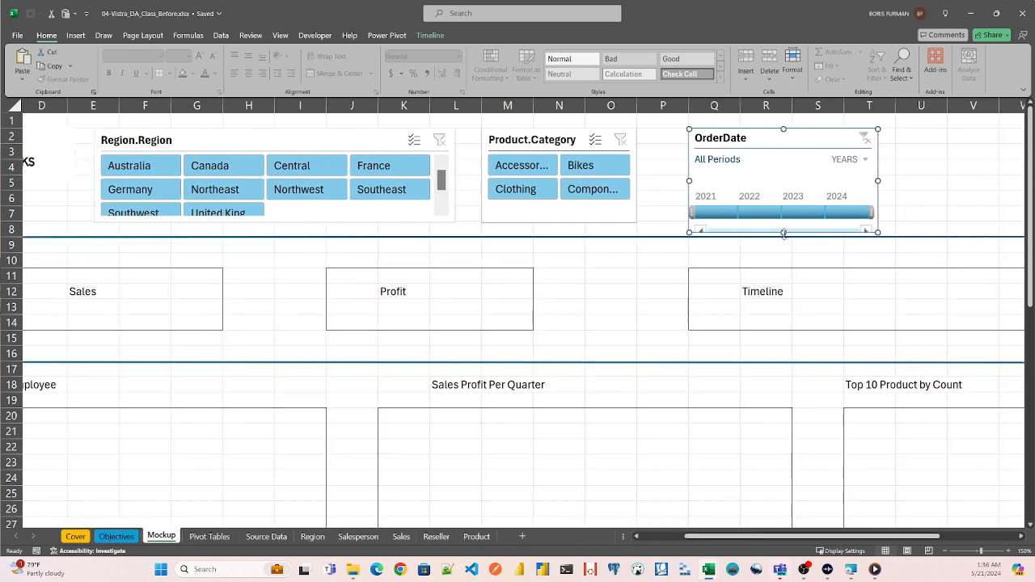
left_click_drag(783, 233, 784, 220)
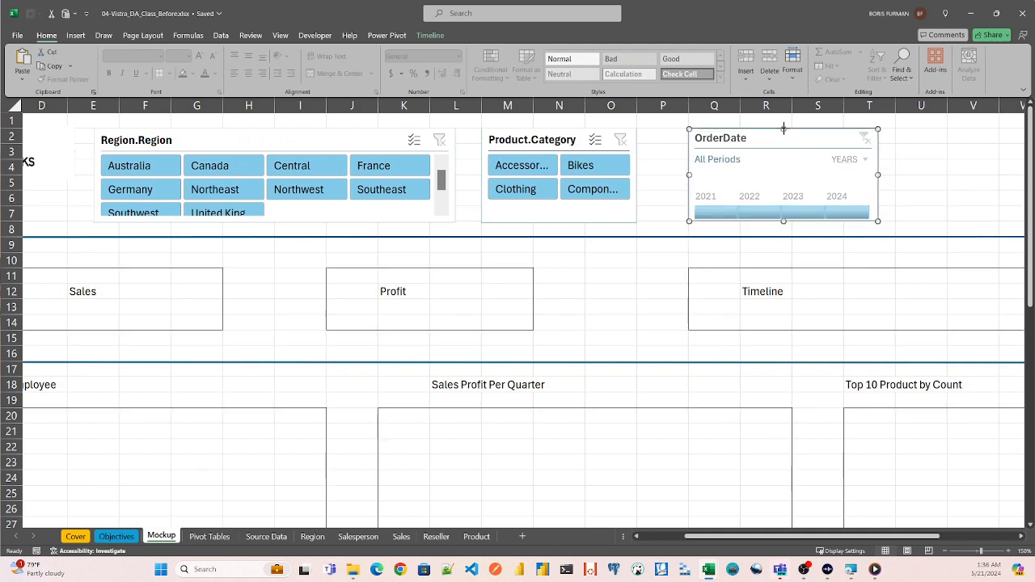
left_click_drag(784, 128, 784, 130)
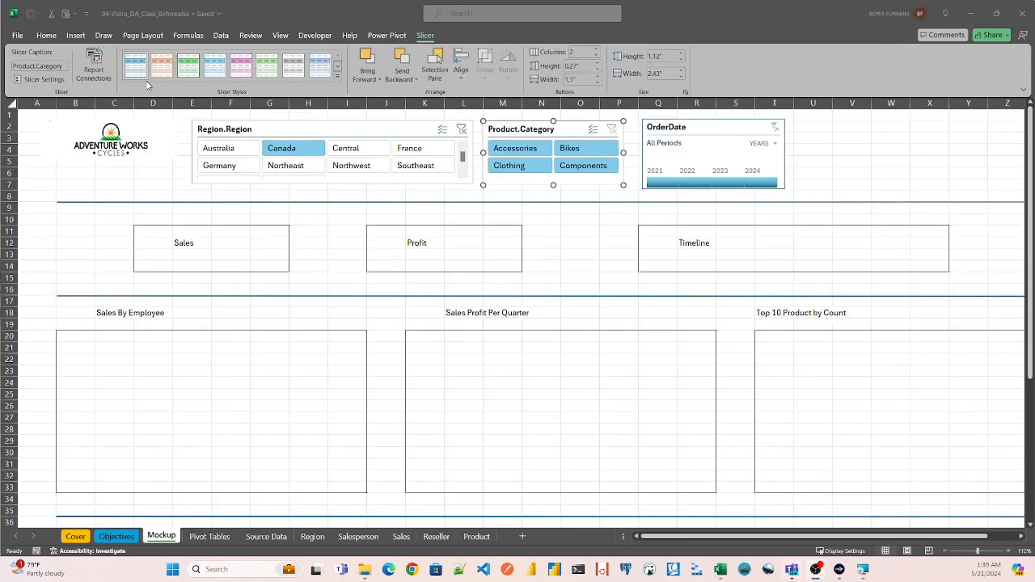
- Hide the header of the Region.Region slicer through its slicer settings
left_click(265, 133)
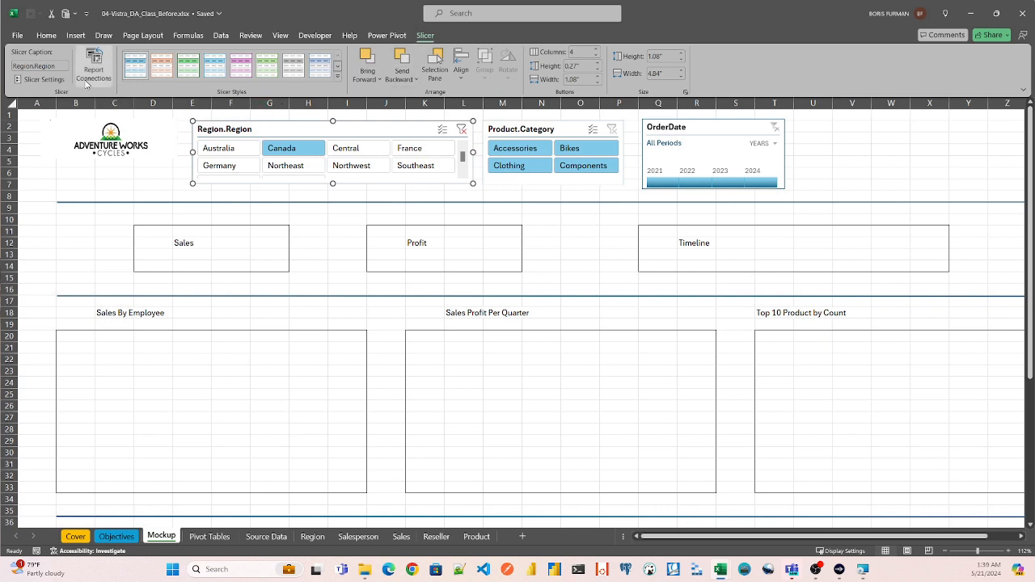
left_click(36, 79)
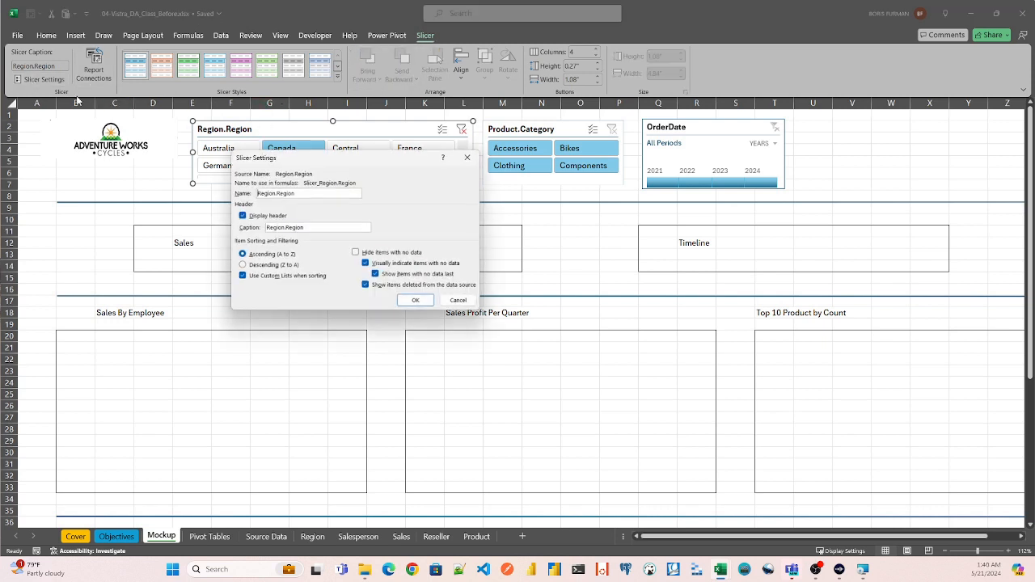
left_click(241, 216)
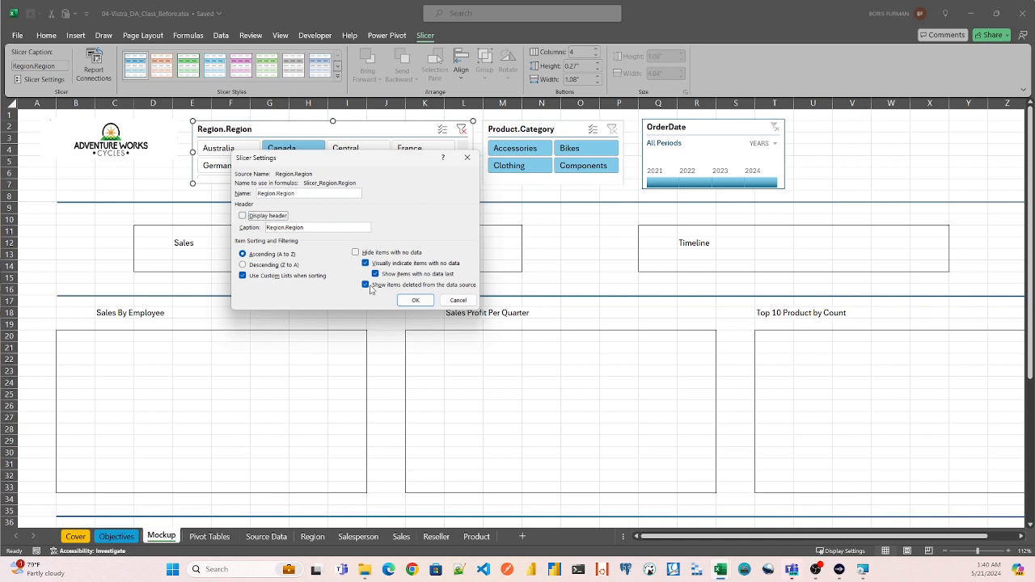
left_click(415, 300)
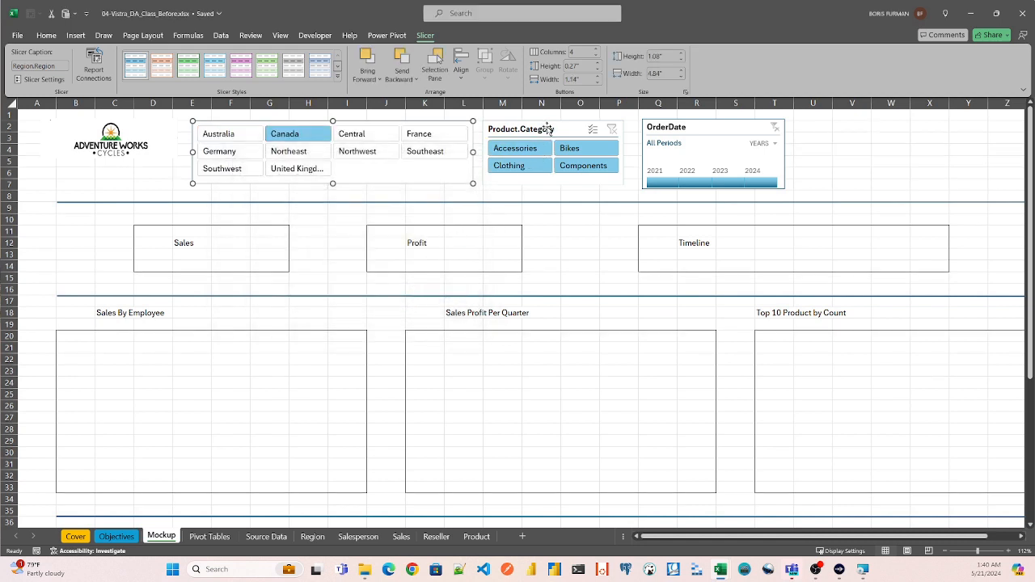
- Hide the header of the Product.Category slicer through its slicer settings
left_click(547, 130)
left_click(52, 81)
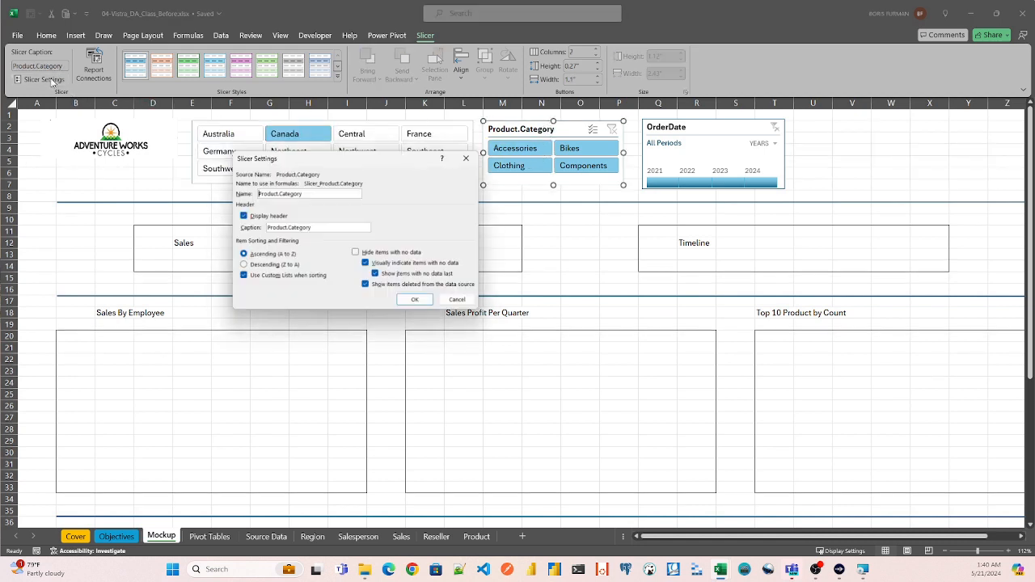
left_click(242, 215)
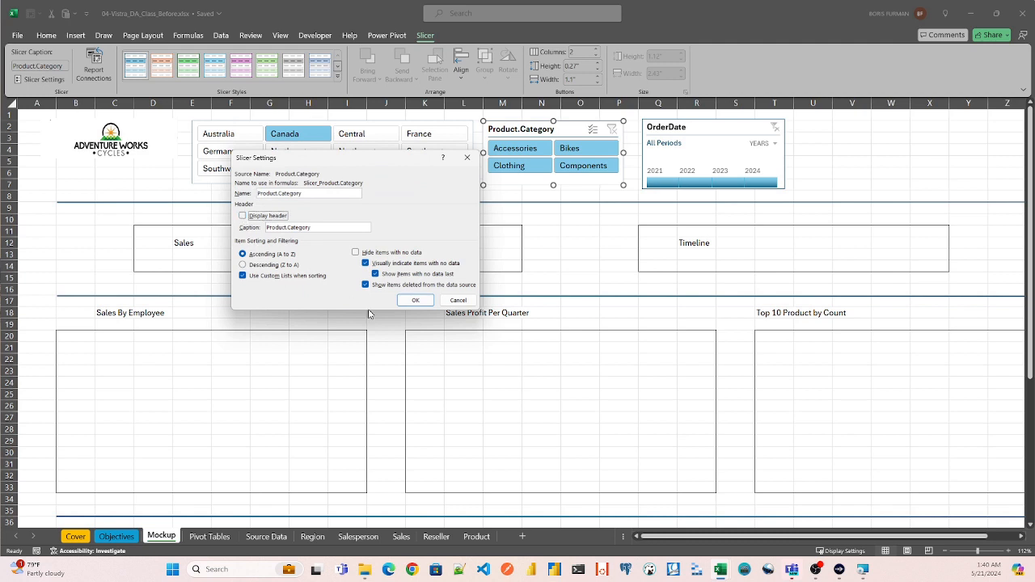
left_click(415, 300)
- Check which pivot tables the OrderDate timeline is connected to, leaving its report connections as they are
left_click(675, 129)
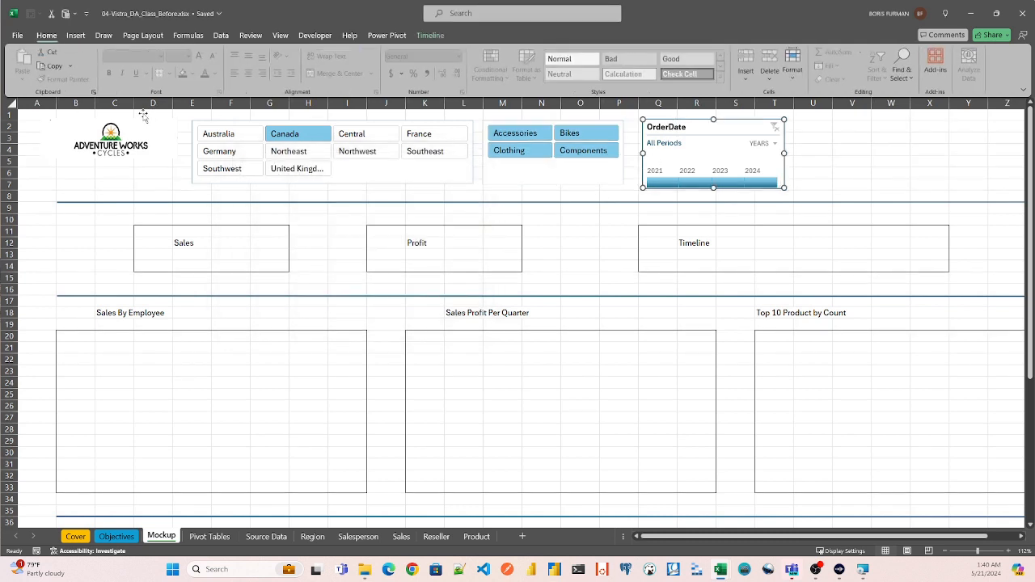
left_click(431, 36)
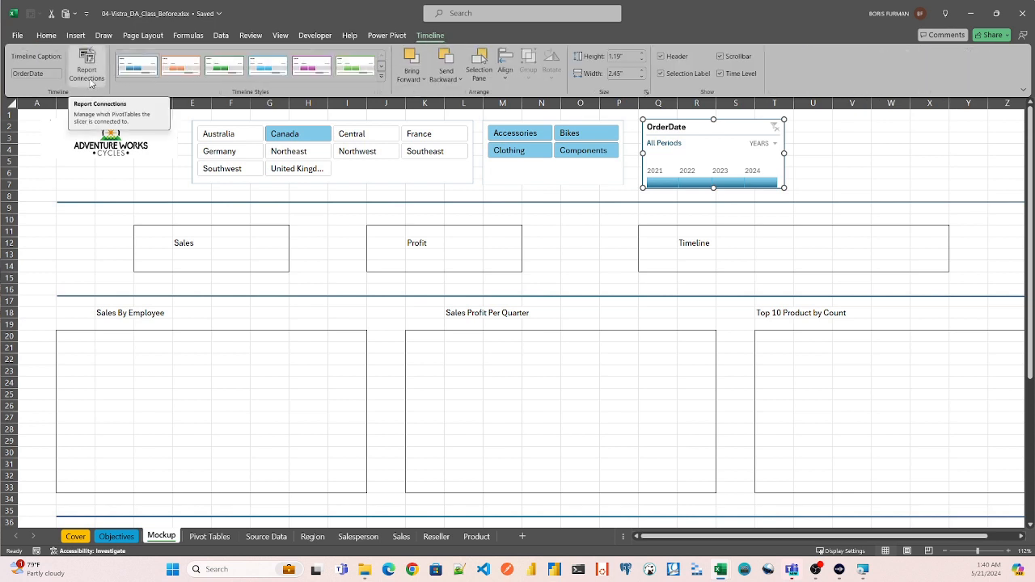
left_click(87, 75)
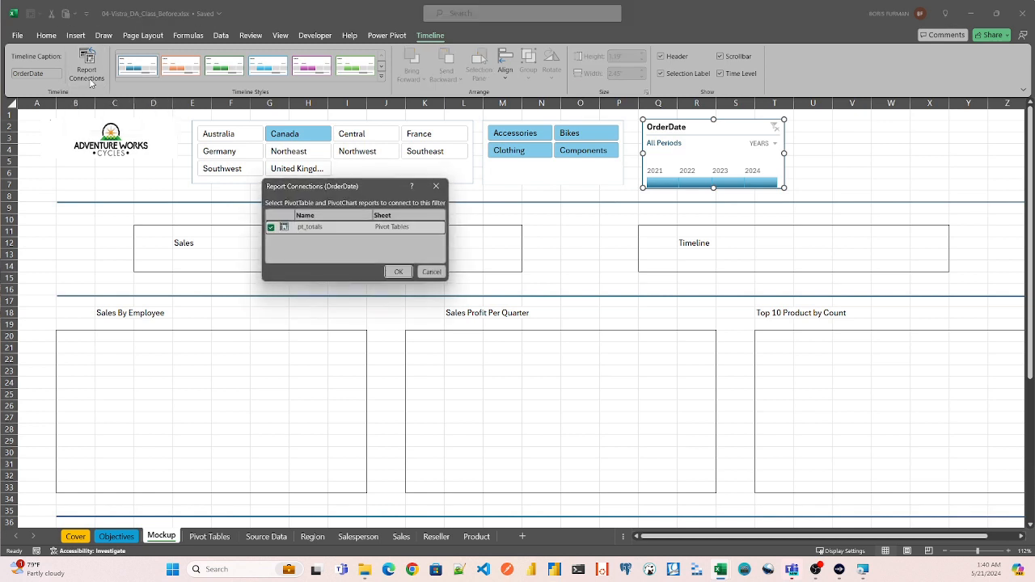
left_click(435, 186)
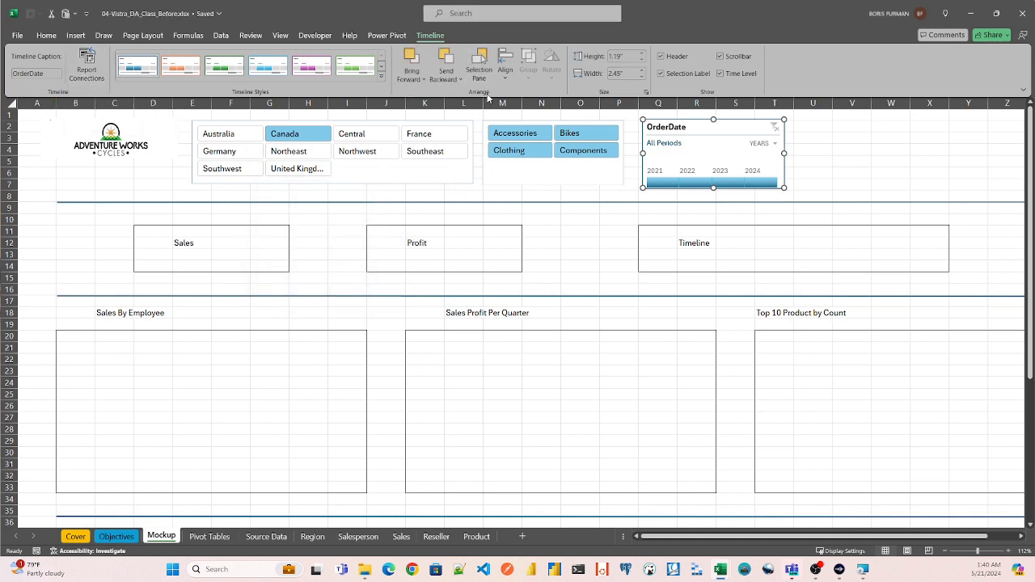
- Hide the OrderDate timeline's header, selection label and time level while keeping its scrollbar displayed
left_click(662, 57)
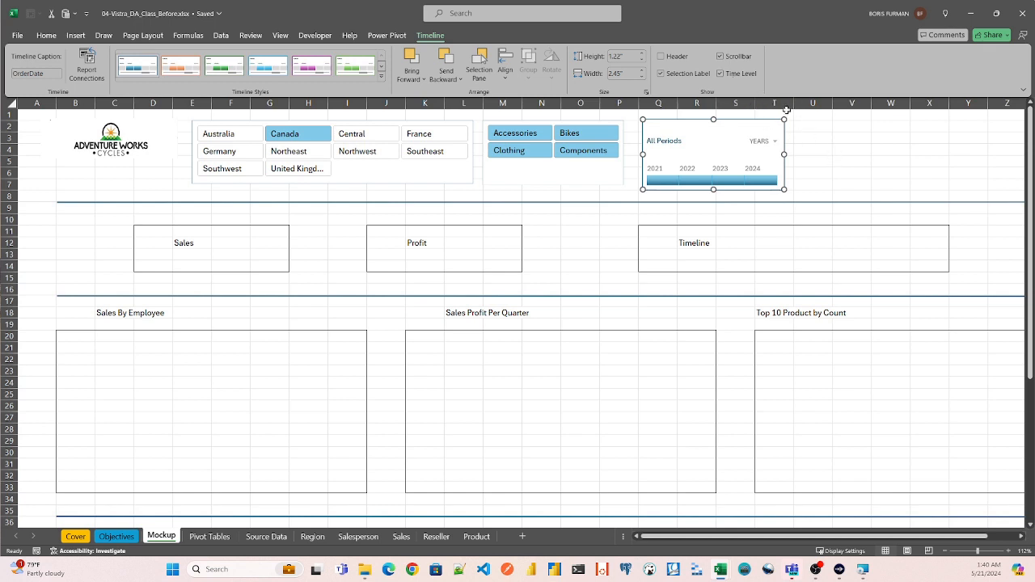
left_click(719, 56)
left_click(719, 56)
left_click(862, 161)
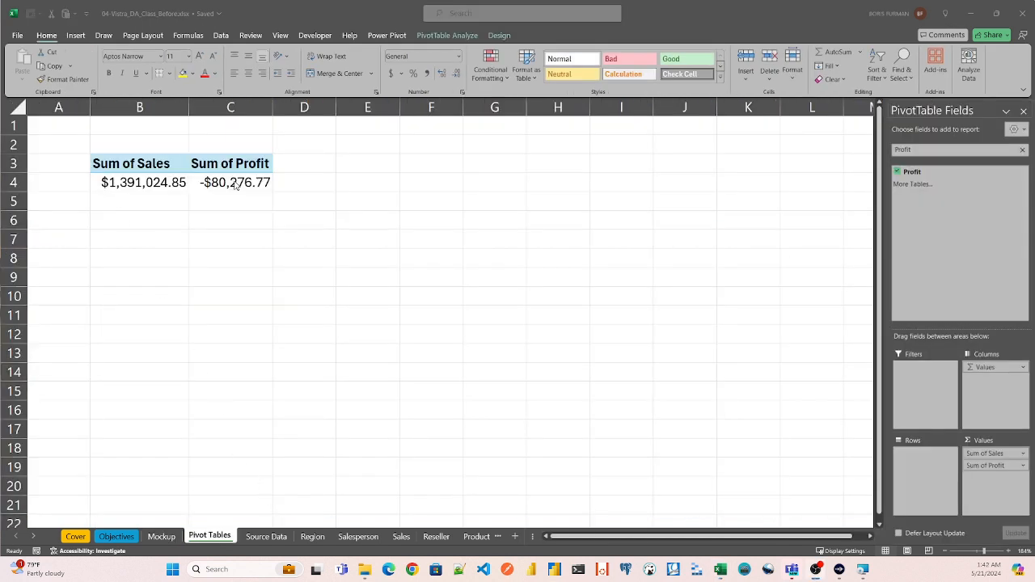
- Draw a rounded rectangle about 0.8" high and 2.68" wide over the Sales box on the Mockup sheet
left_click(160, 538)
left_click(162, 537)
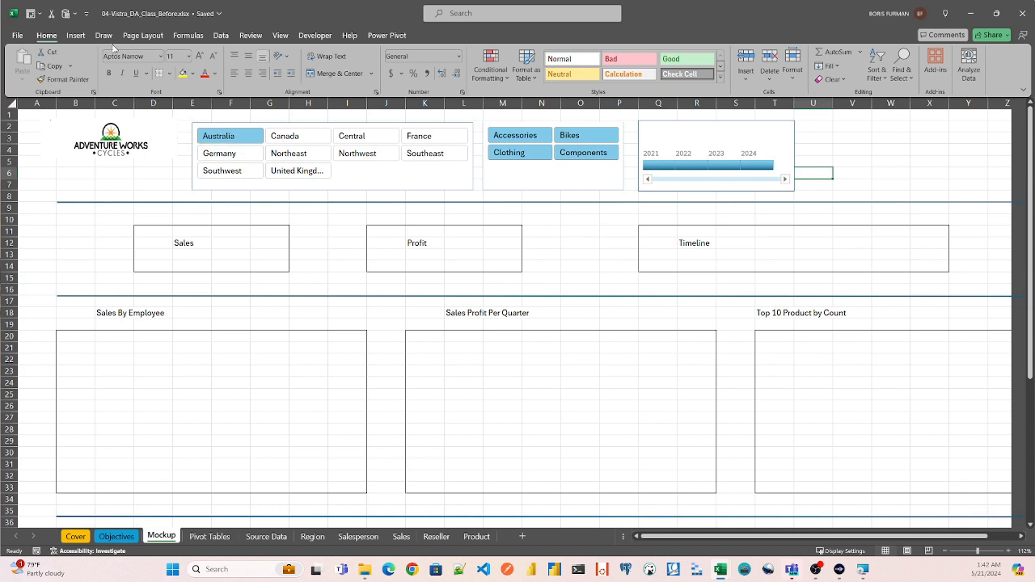
left_click(75, 36)
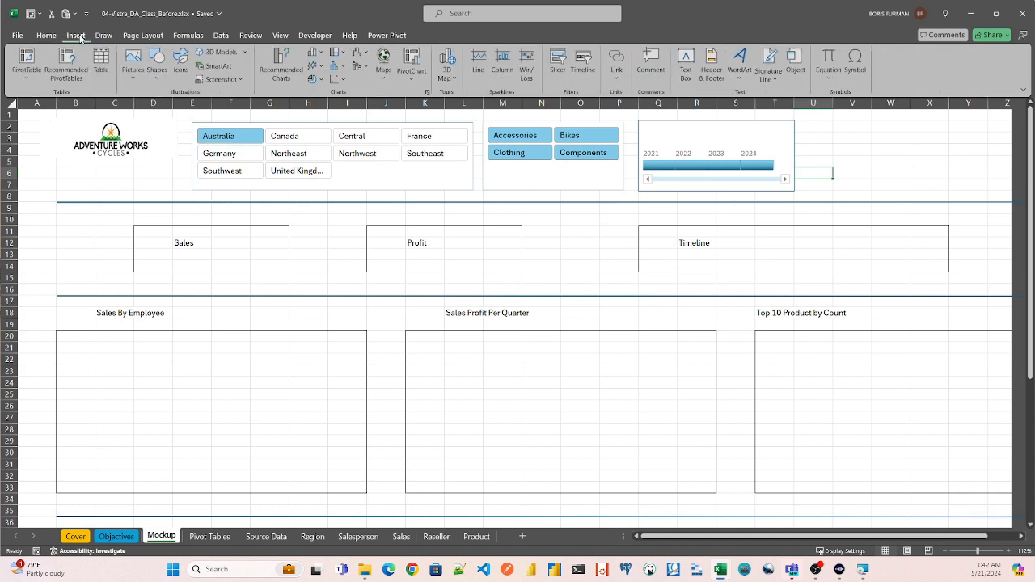
left_click(156, 65)
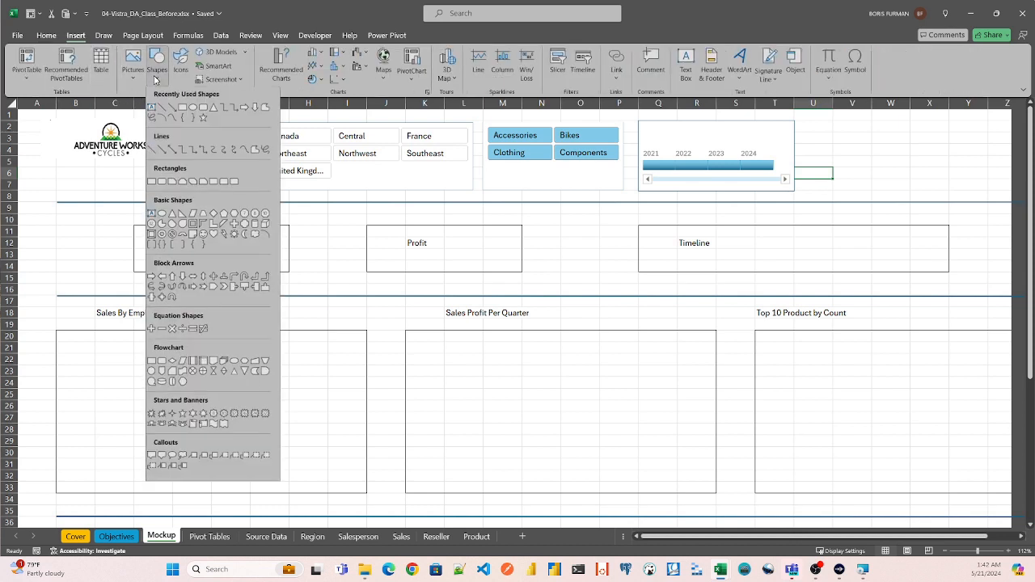
left_click(204, 110)
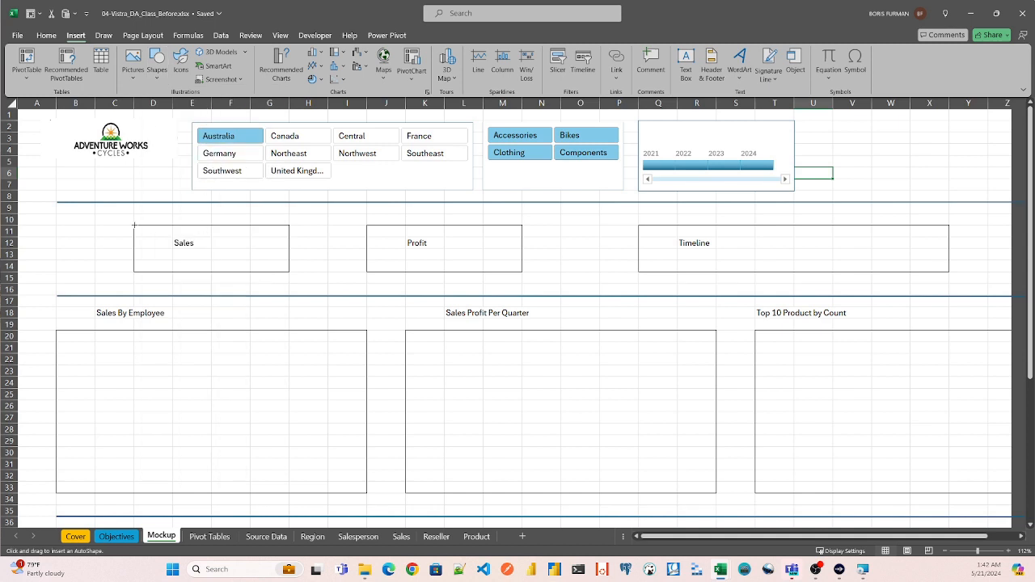
left_click_drag(134, 226, 290, 272)
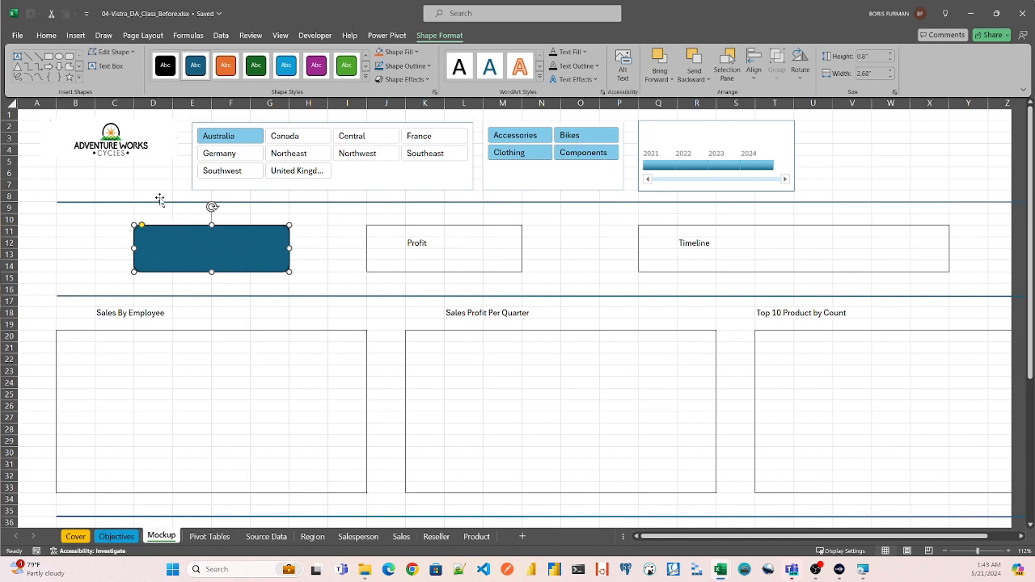
left_click(316, 212)
- Duplicate the rounded rectangle and place the copy just below the Profit box
left_click(243, 241)
key("ctrl+c")
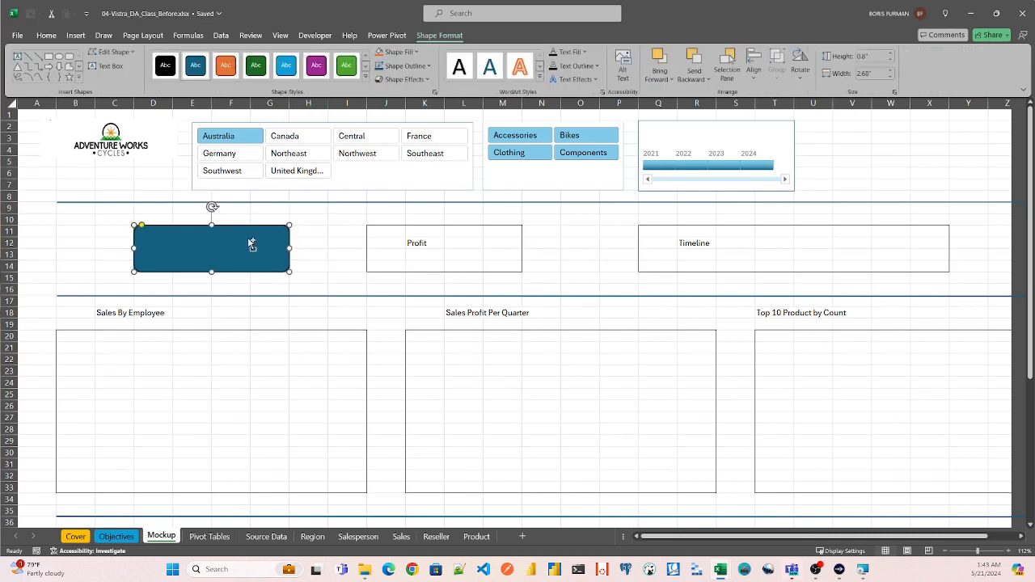
left_click(330, 215)
key("ctrl+v")
left_click_drag(349, 237, 387, 298)
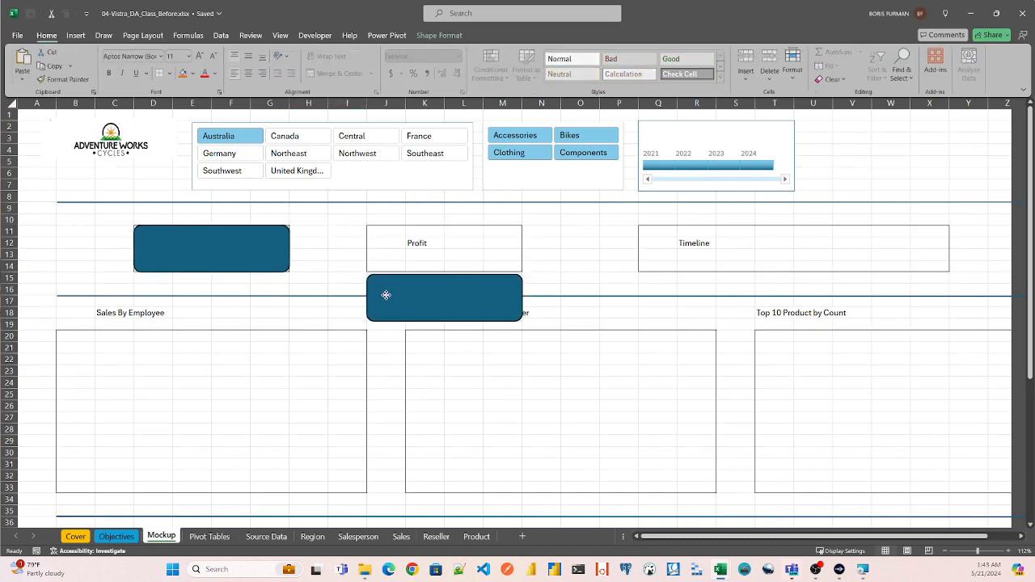
- Remove the border around the Profit box in cells J11:M14
left_click(377, 230)
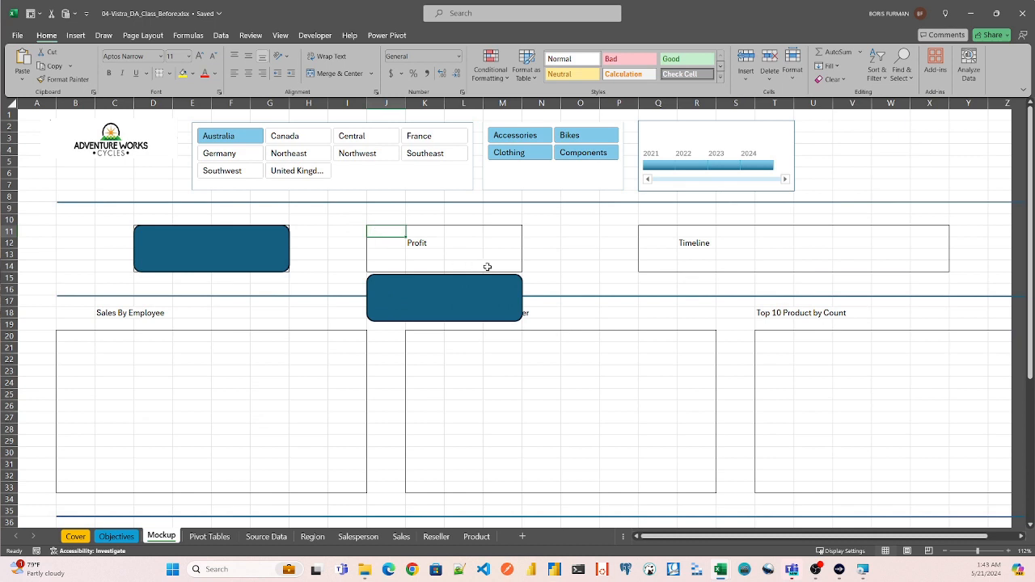
left_click(512, 268, "shift")
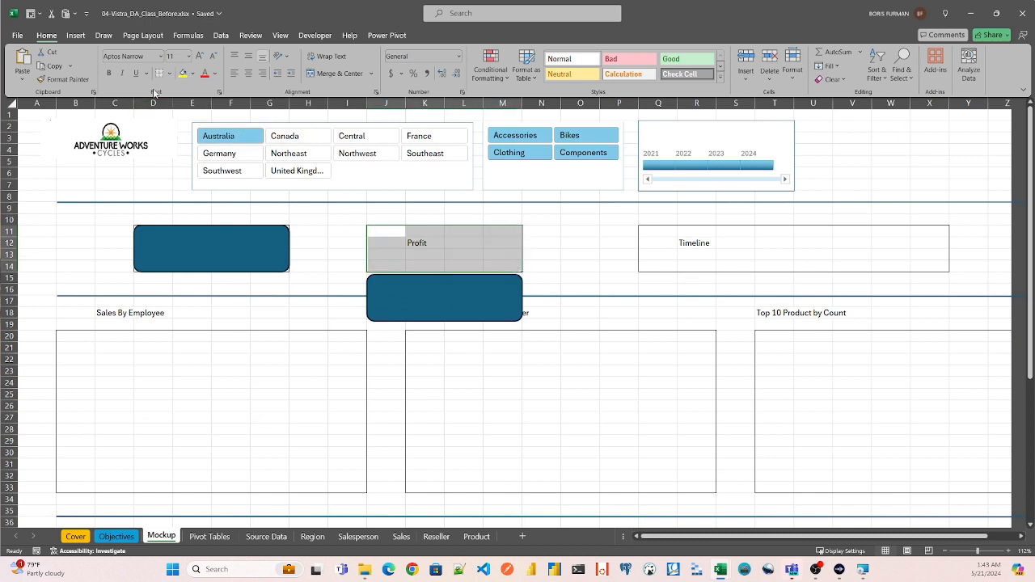
left_click(444, 248)
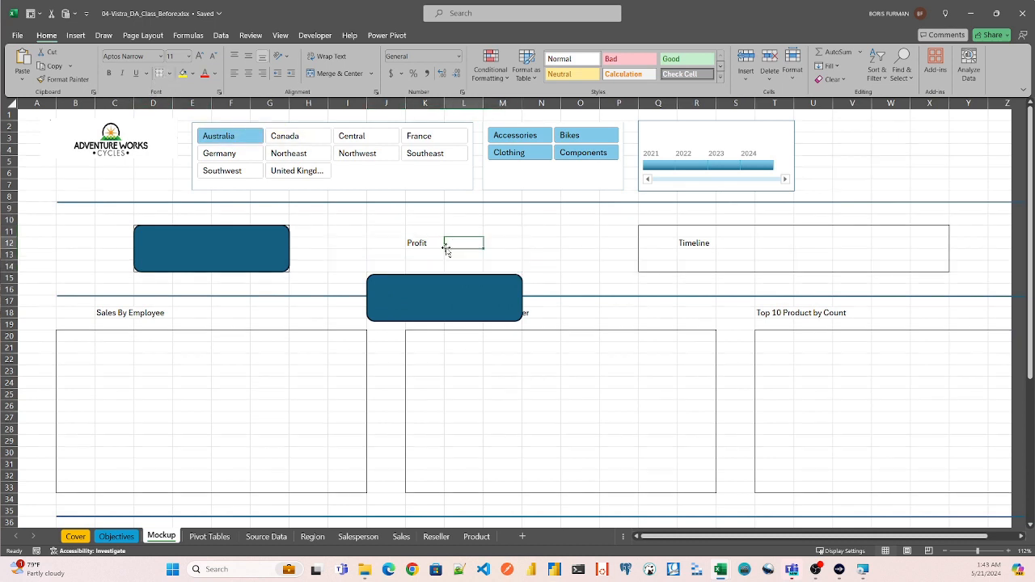
- Delete the Profit label from cell K12 and move the copied rounded rectangle over cells J11:M14
left_click(420, 242)
double_click(435, 243)
left_click_drag(435, 243, 367, 237)
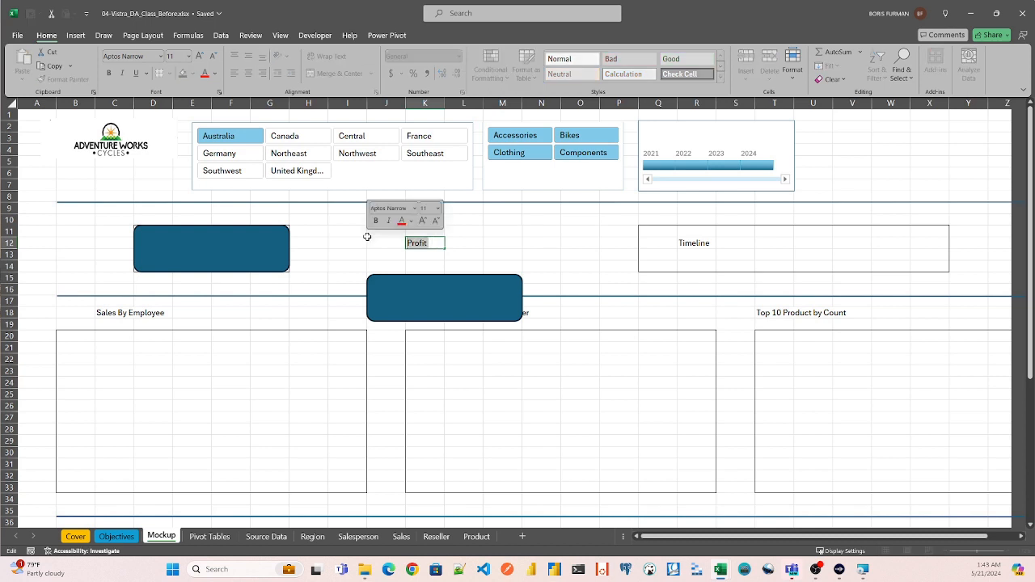
key("BackSpace")
left_click_drag(441, 291, 420, 244)
left_click(561, 243)
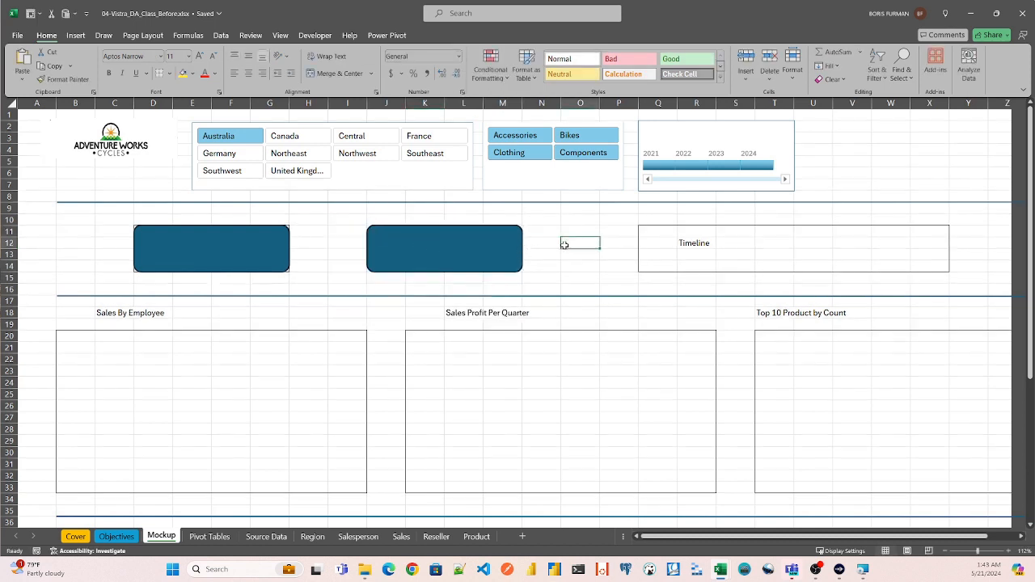
- Move the first rounded rectangle below the Sales box and merge and center cells D11:G14
left_click_drag(249, 246, 243, 298)
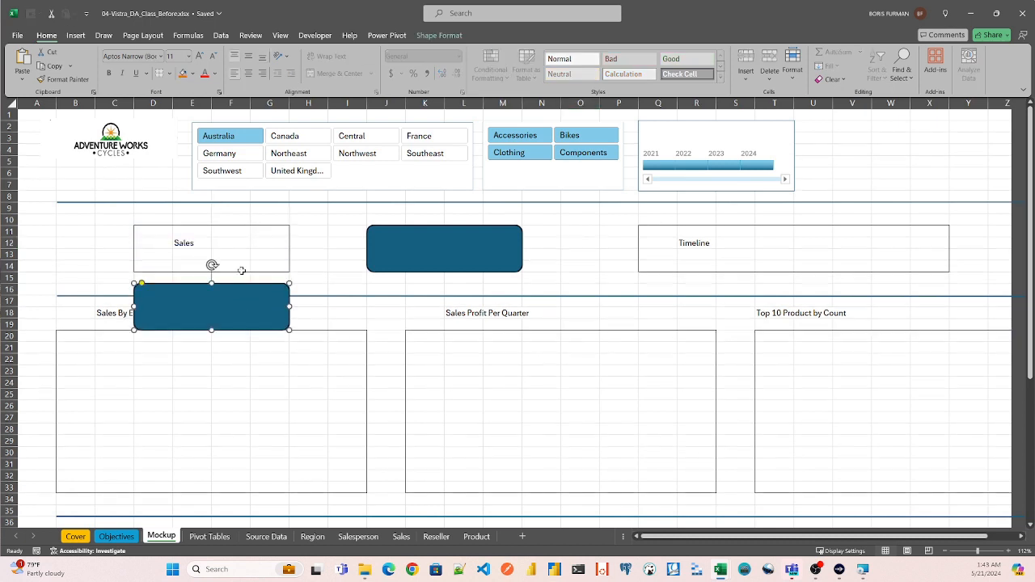
left_click(227, 232)
left_click(148, 233)
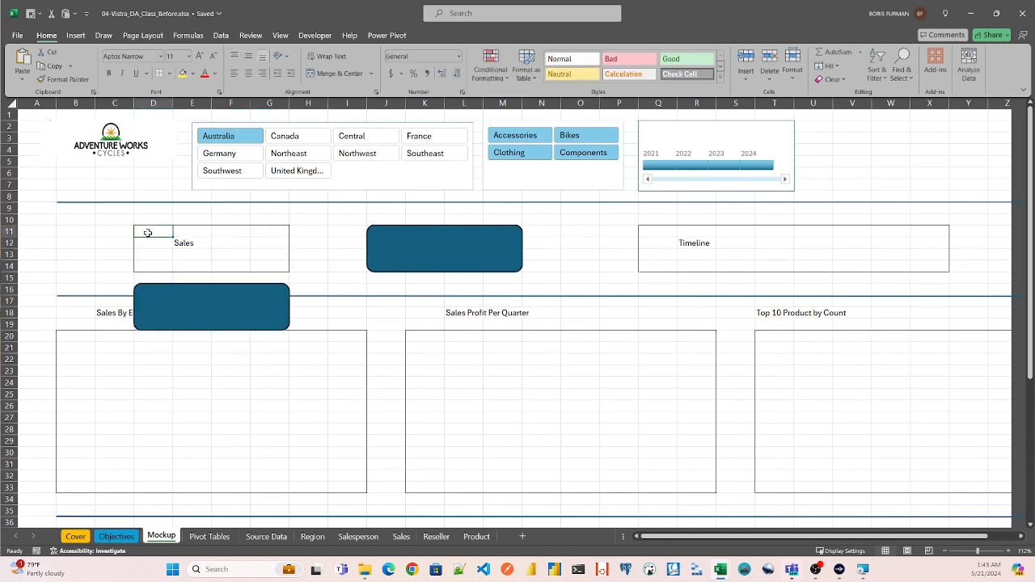
left_click(279, 267, "shift")
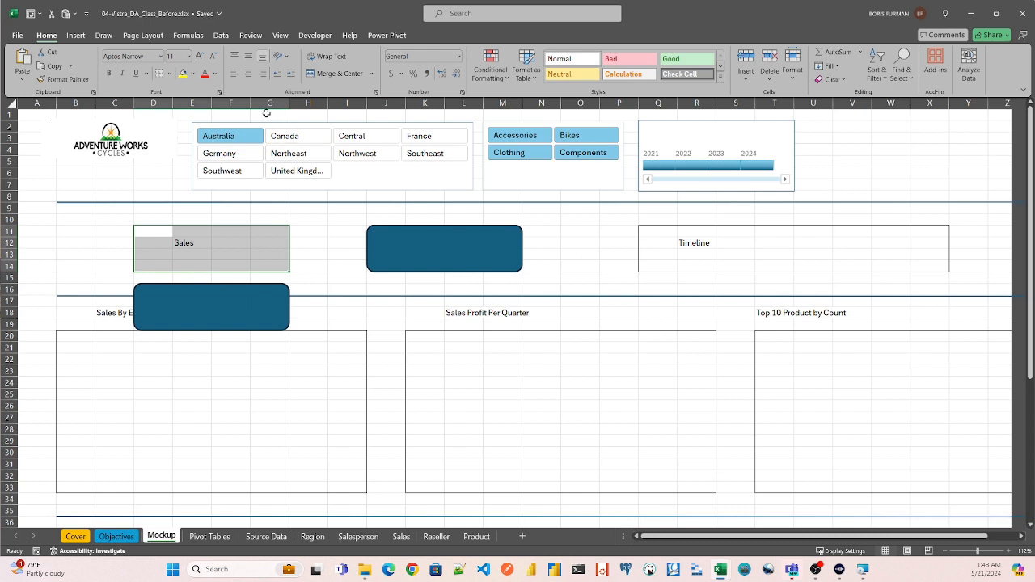
left_click(333, 73)
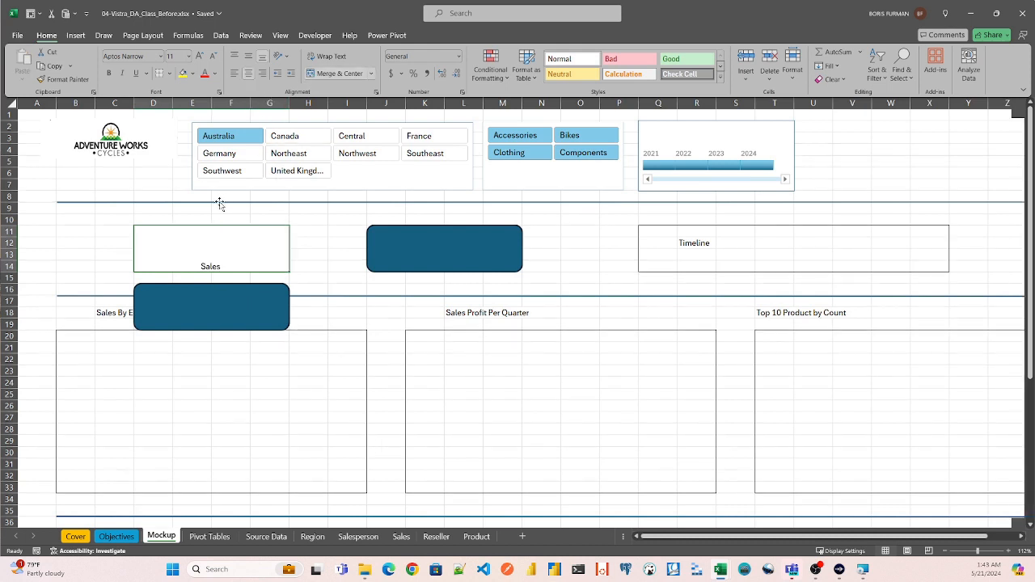
- Delete the Sales label from the merged cells D11:G14
double_click(217, 266)
left_click_drag(224, 266, 120, 258)
key("Delete")
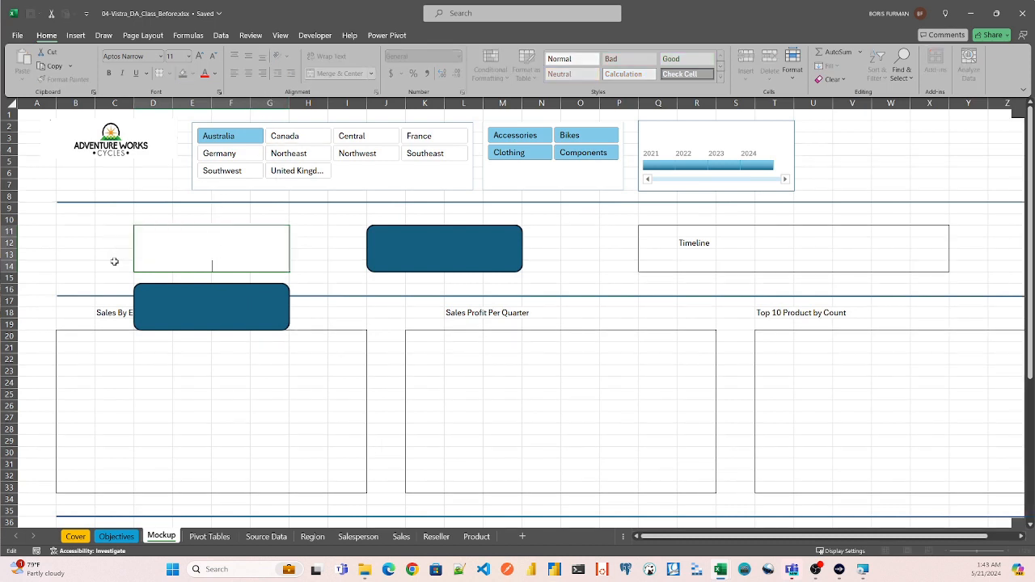
key("Return")
- Unmerge cells D11:G14 and move the first rounded rectangle back over them
left_click(276, 256)
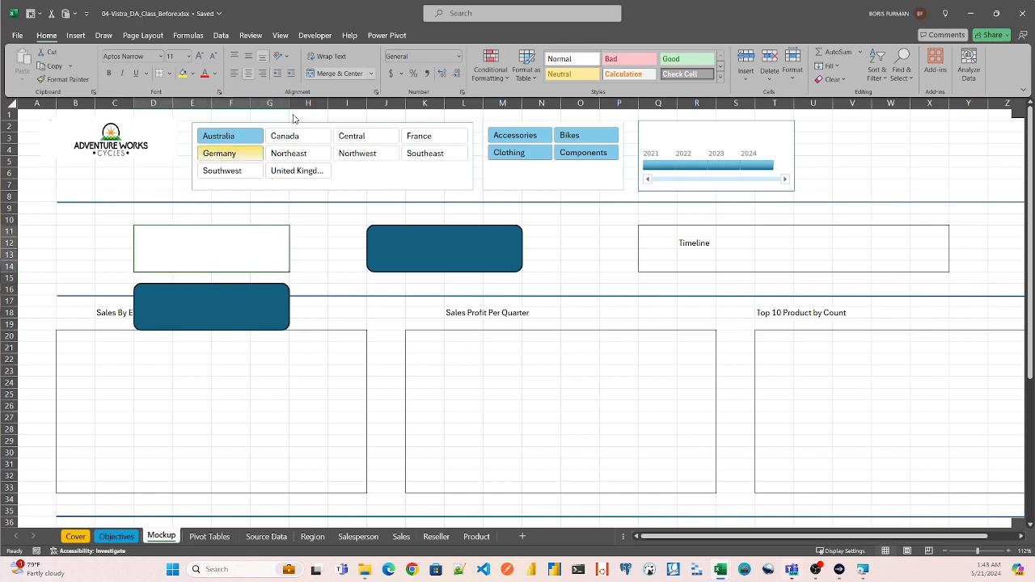
left_click(312, 75)
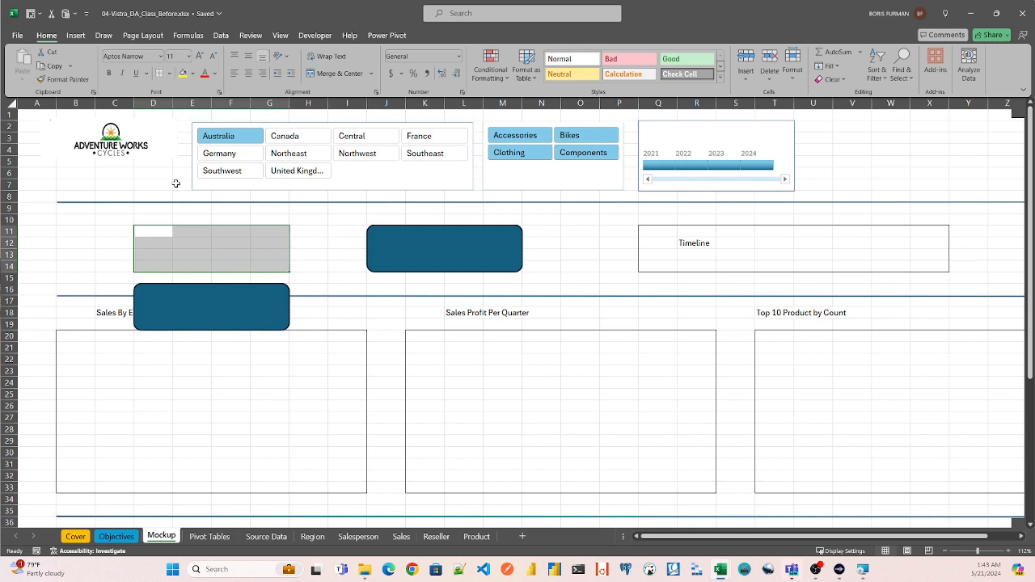
left_click(191, 209)
left_click_drag(219, 289, 235, 241)
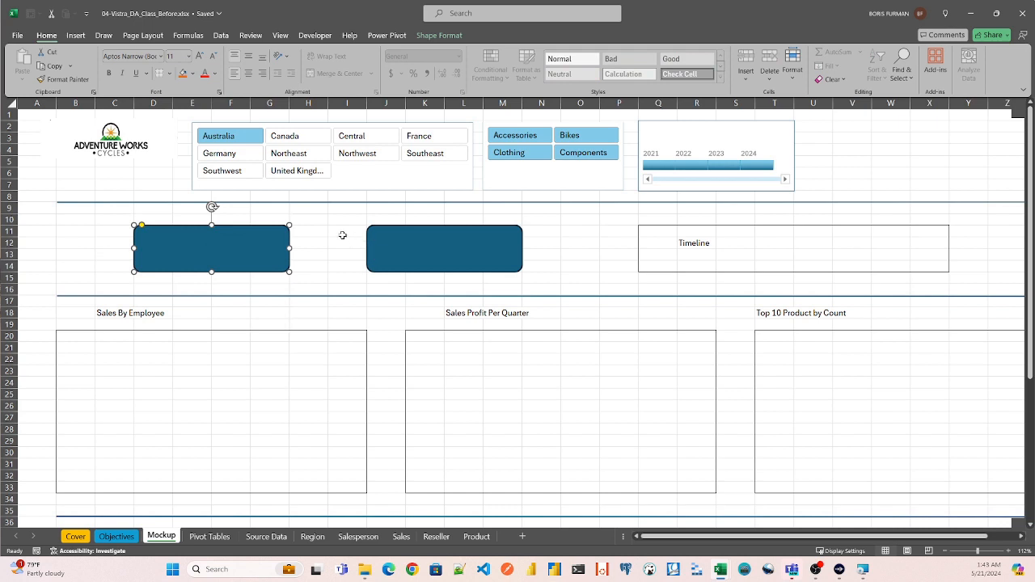
- Select both rounded rectangles, align them with each other, and deselect them
left_click(396, 251, "shift")
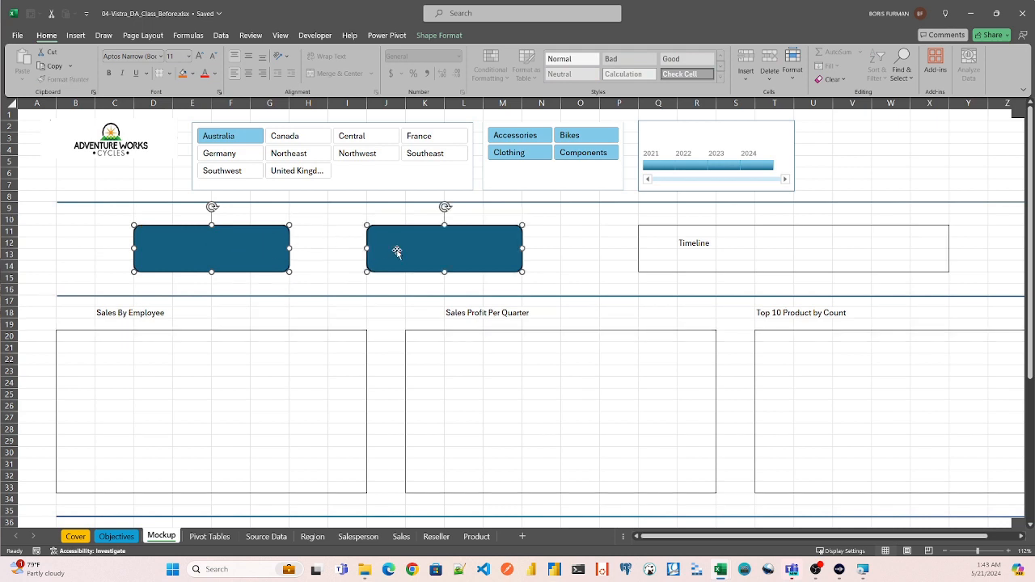
left_click(438, 37)
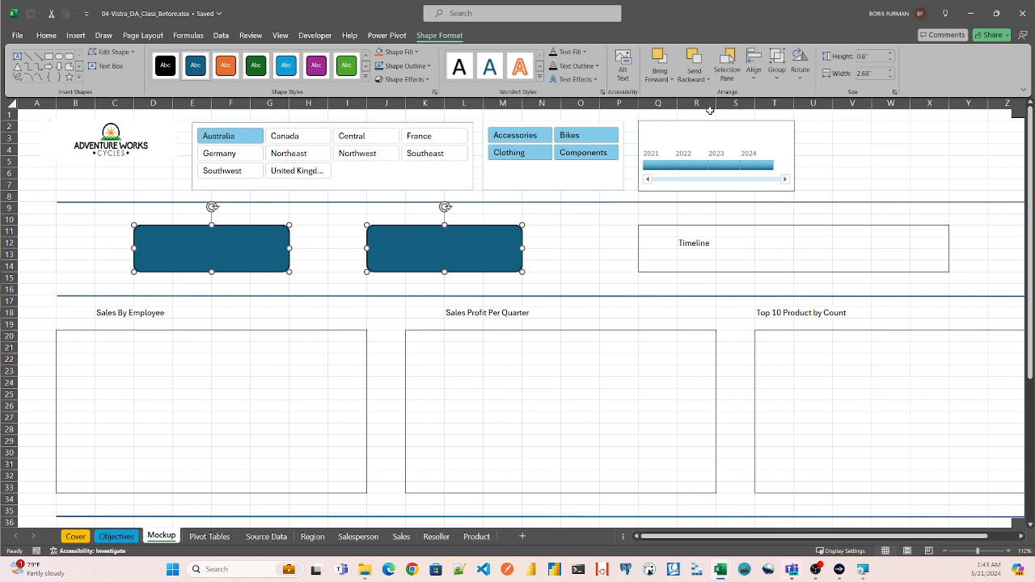
left_click(754, 65)
left_click(764, 164)
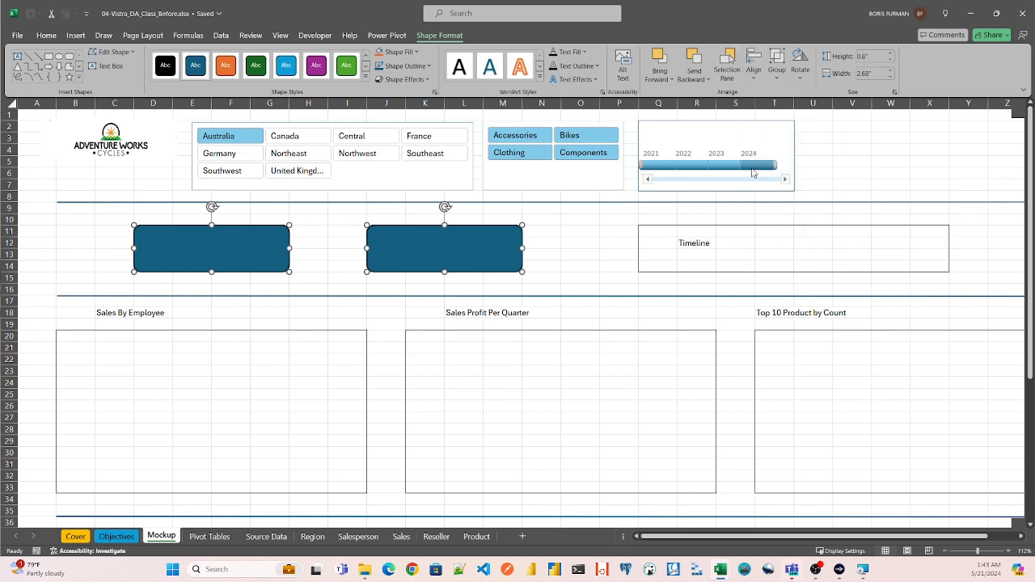
left_click(338, 246)
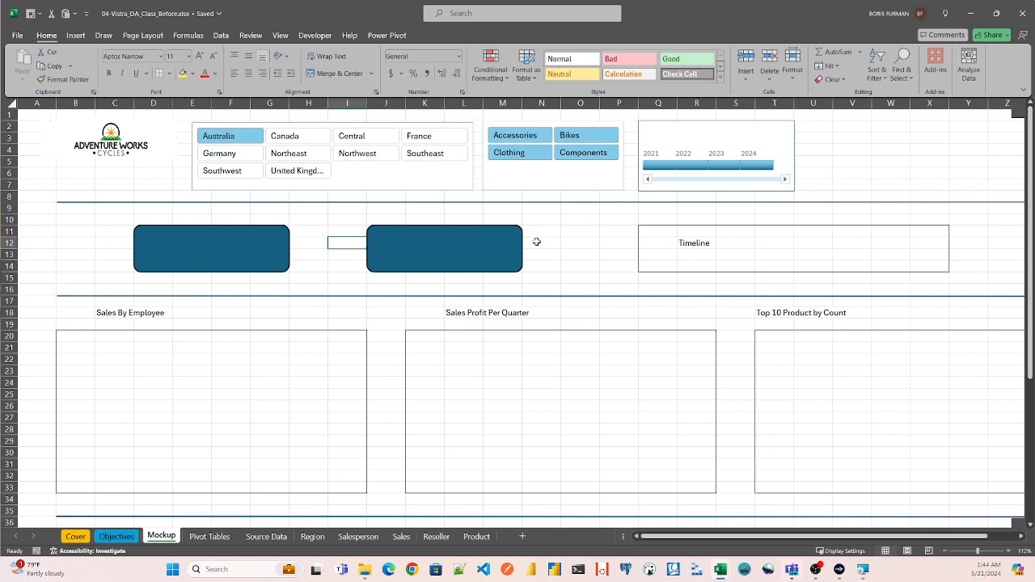
left_click(320, 230)
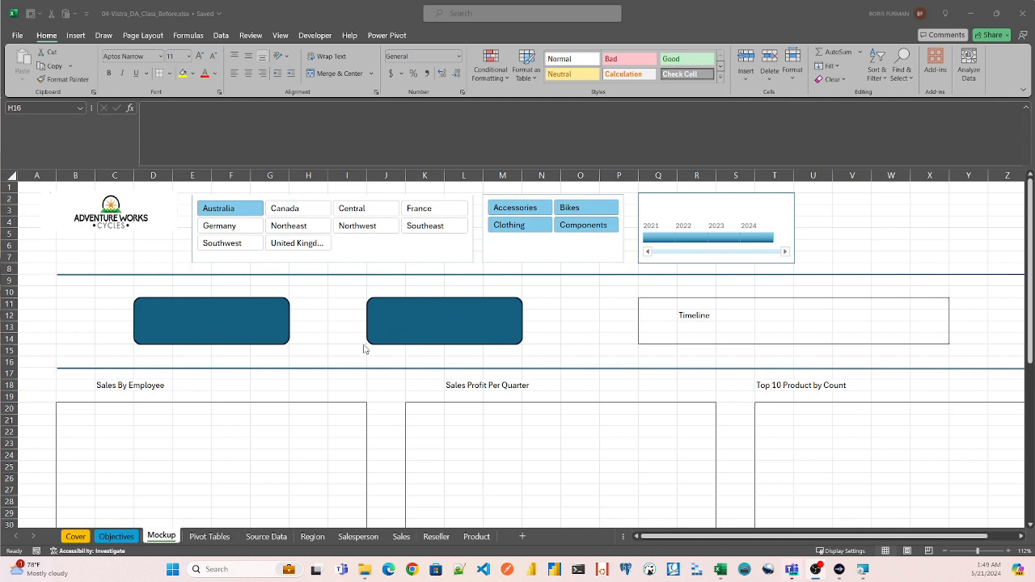
- Review the sales and profit totals on the Pivot Tables sheet and return to the Mockup sheet
left_click(203, 537)
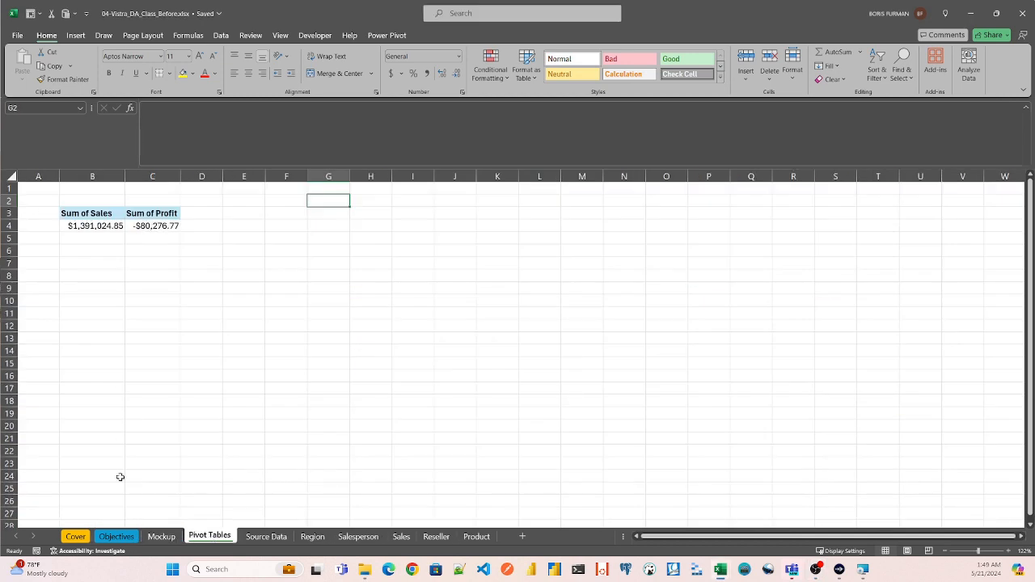
left_click(161, 536)
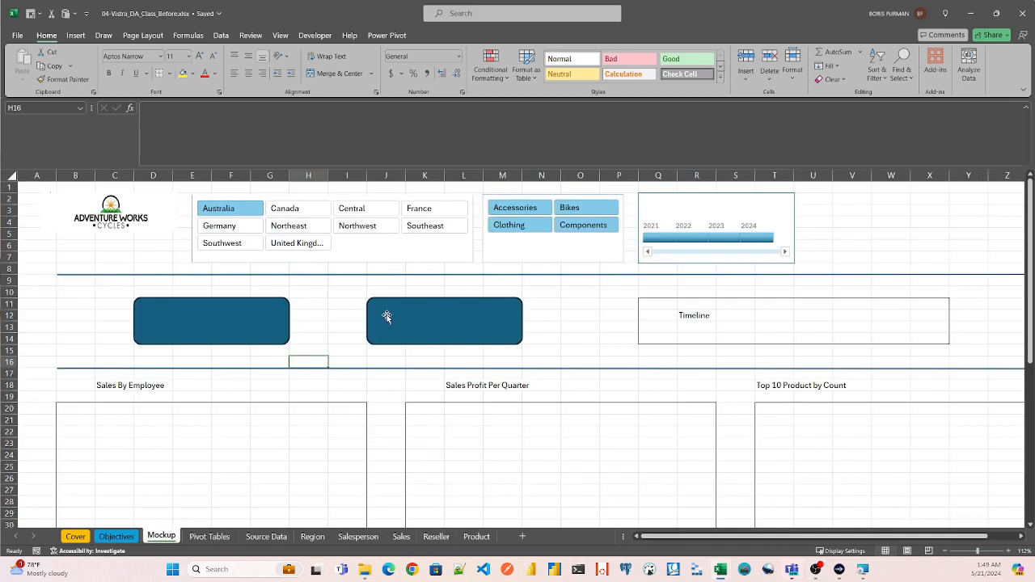
- On the Pivot Tables sheet, name the Sum of Sales cell B4 total_profit and total_sales, and try to name C4 total_profit
left_click(211, 537)
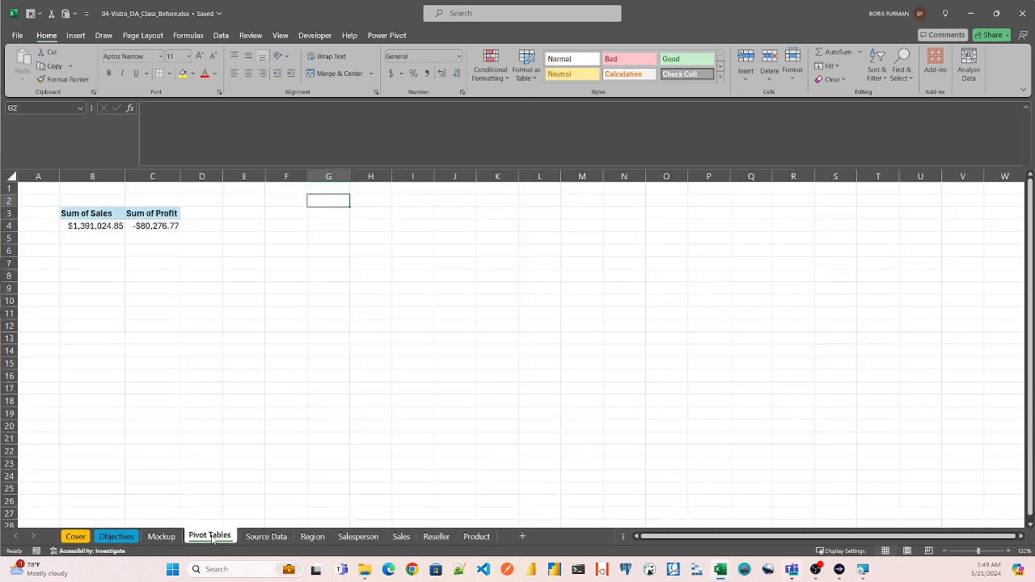
left_click(95, 226)
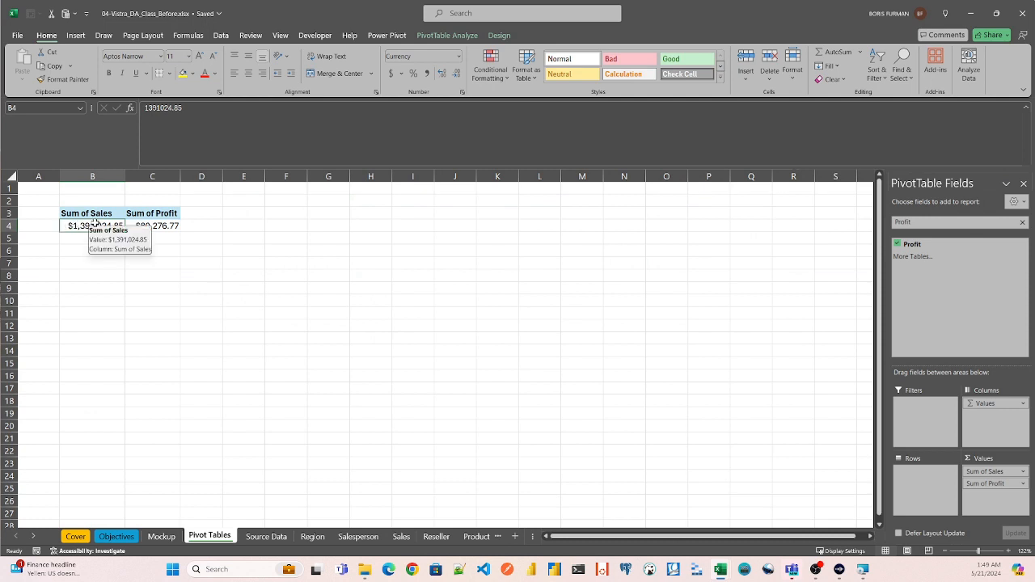
left_click(23, 107)
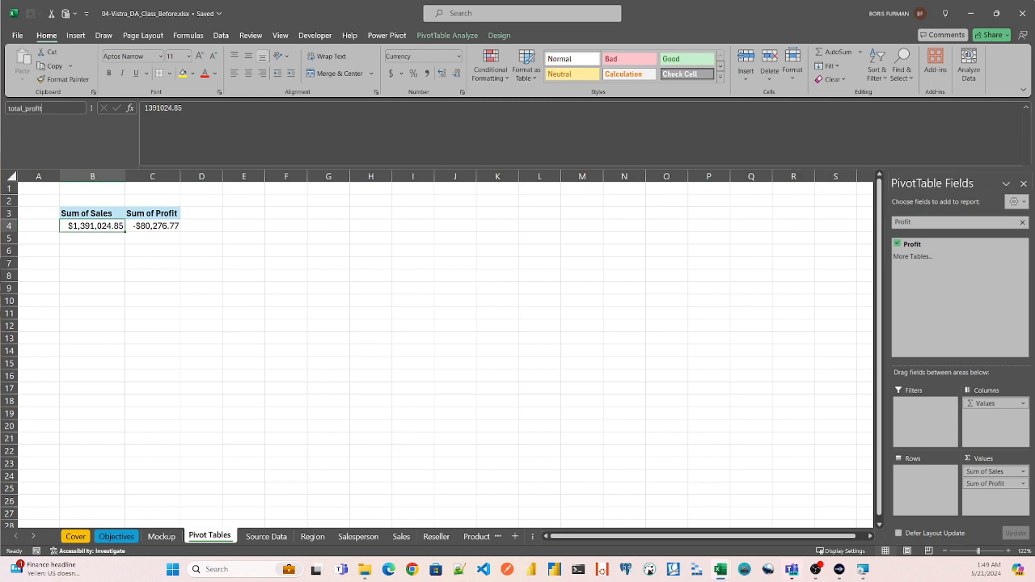
key("Return")
left_click(58, 110)
key("Return")
left_click(166, 226)
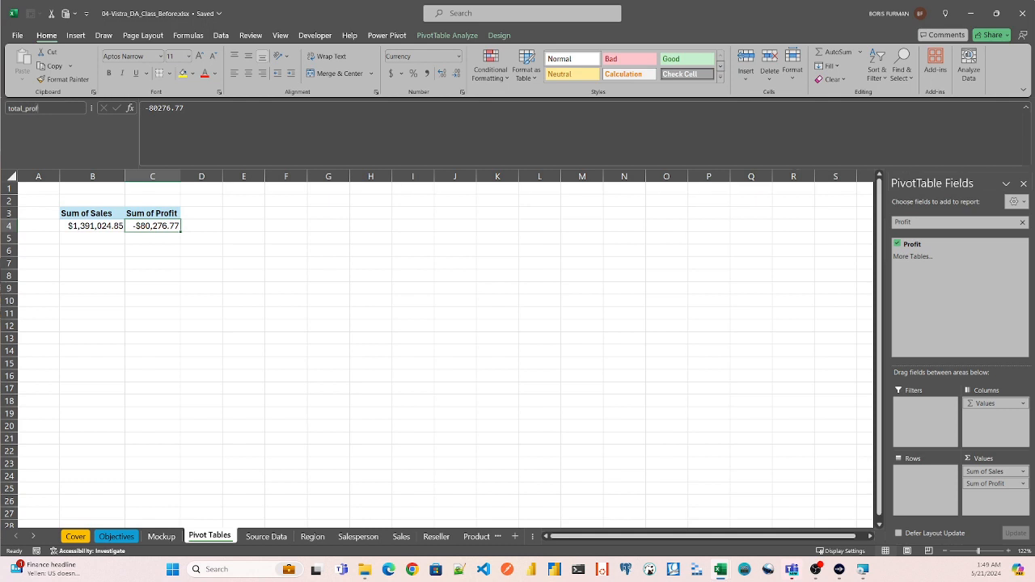
key("Return")
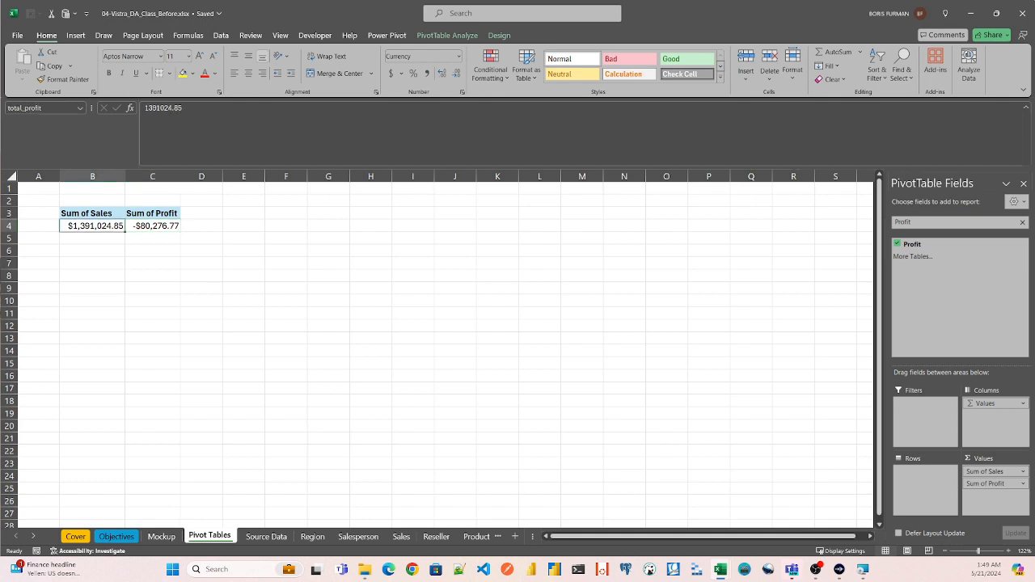
- On the Mockup sheet, link the first rounded rectangle's text to the named cell with the formula =total_sales
left_click(162, 537)
left_click(174, 306)
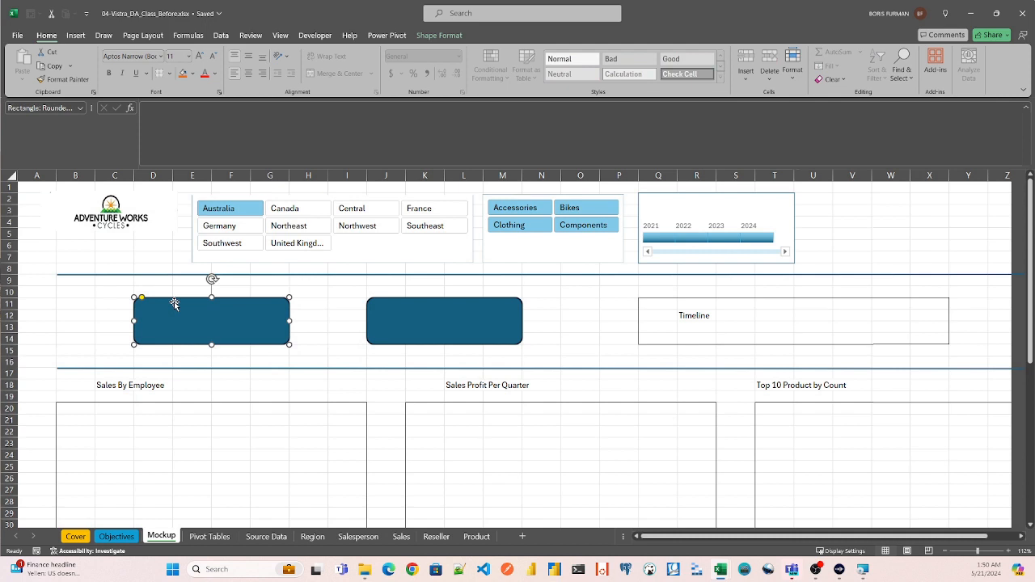
left_click(201, 136)
type("=")
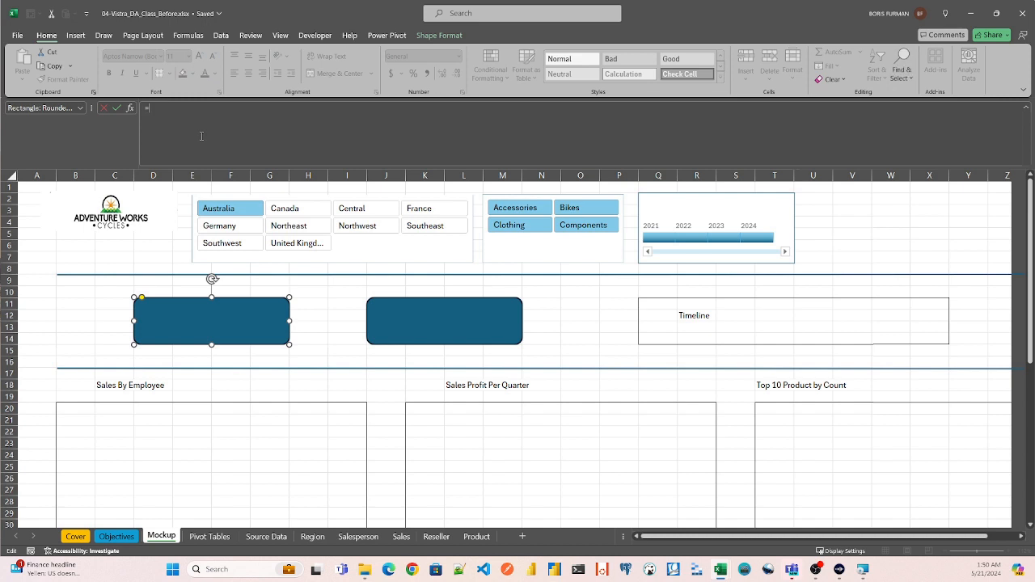
type("total")
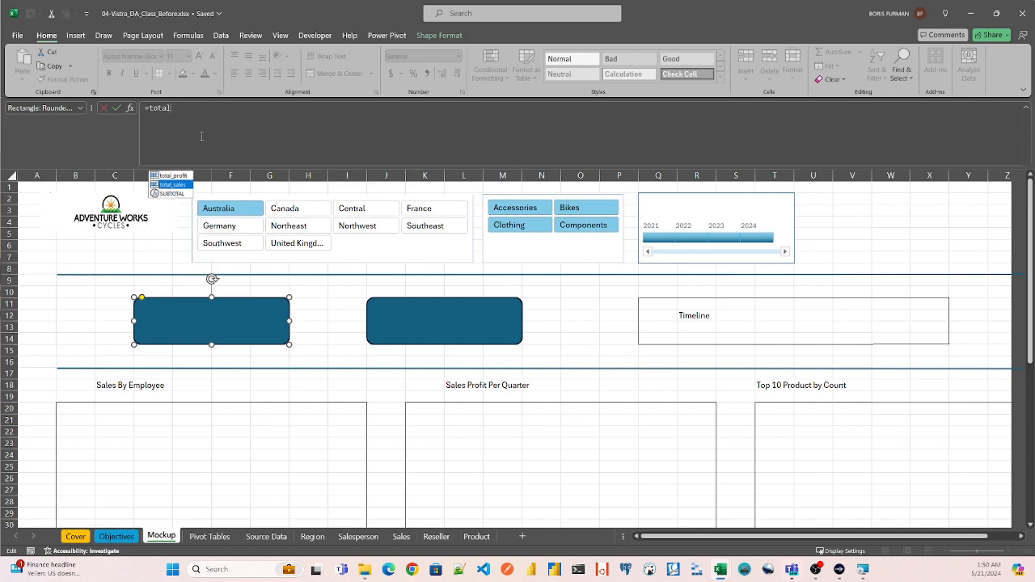
key("Return")
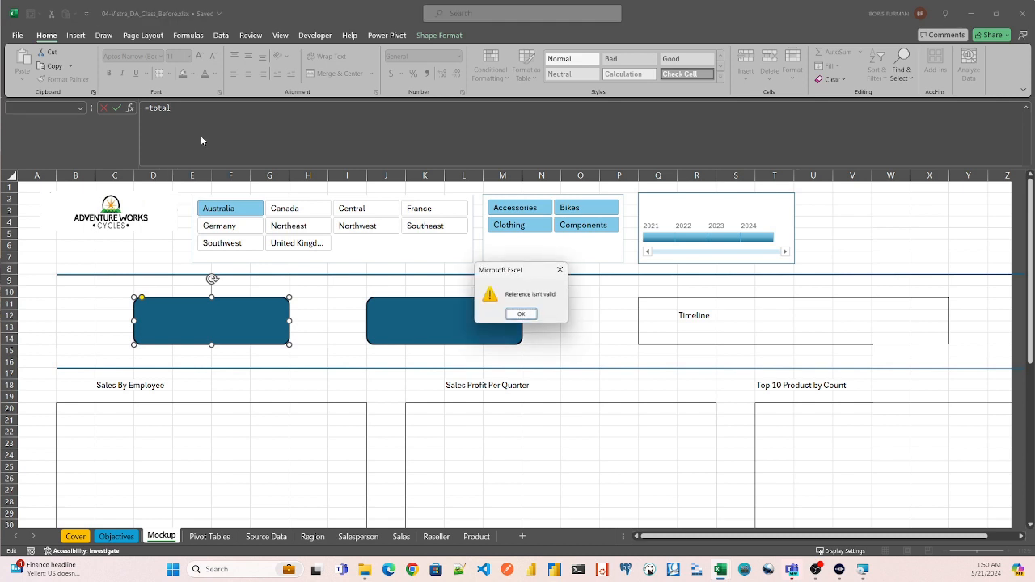
left_click(520, 314)
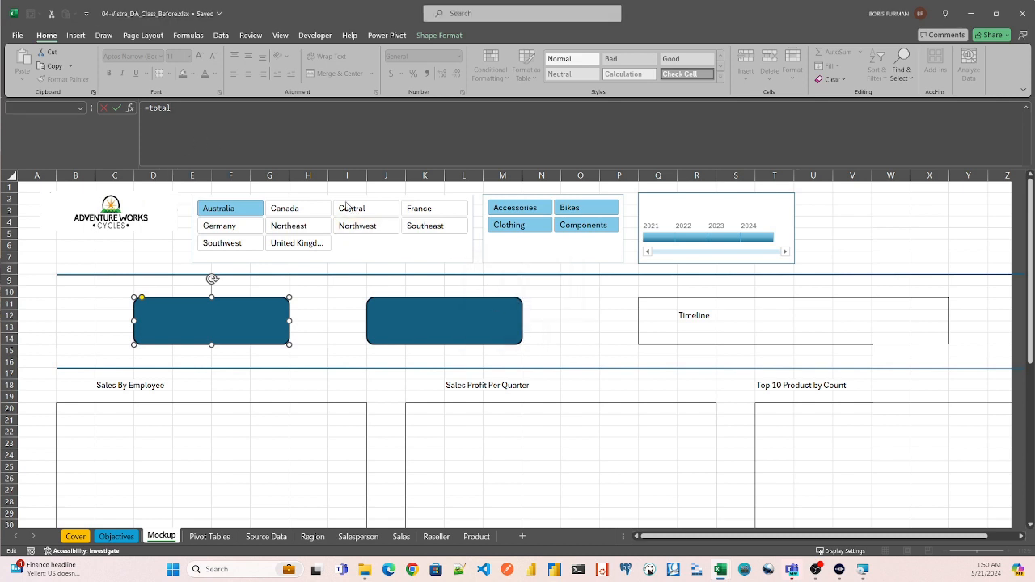
type("_sa")
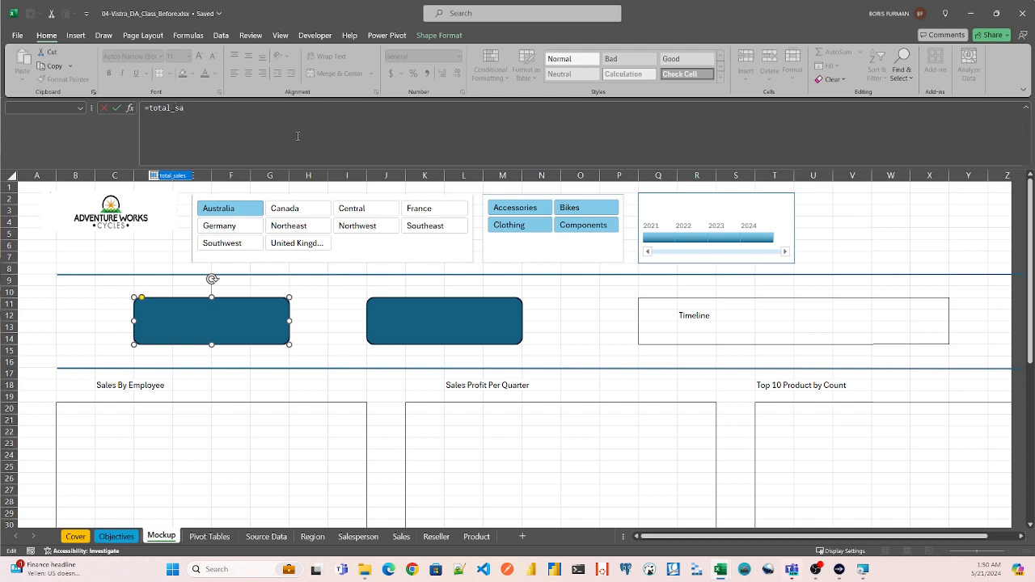
key("Tab")
key("Return")
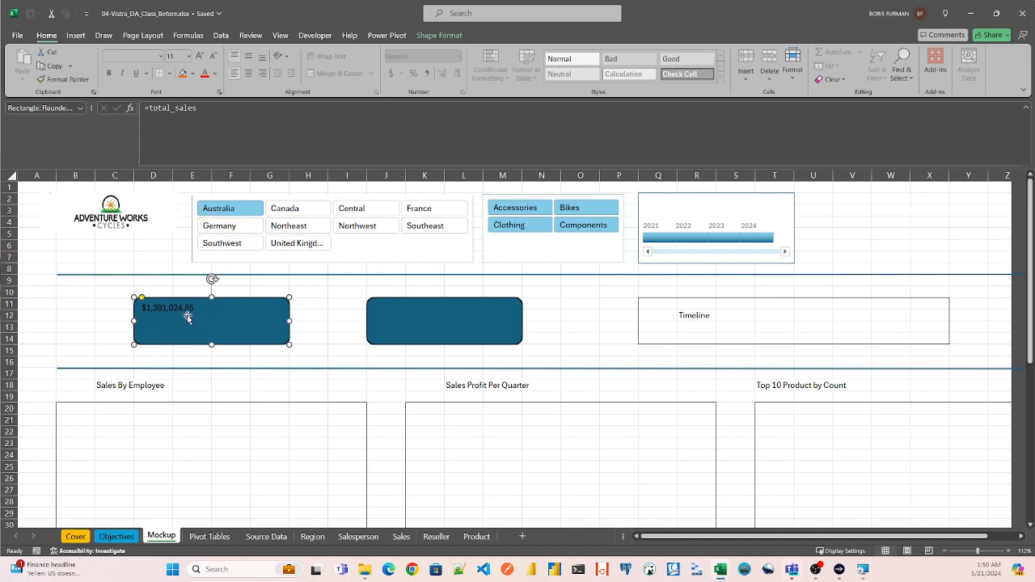
- Link the second rounded rectangle's text to the named cell with the formula =total_profit
left_click(420, 323)
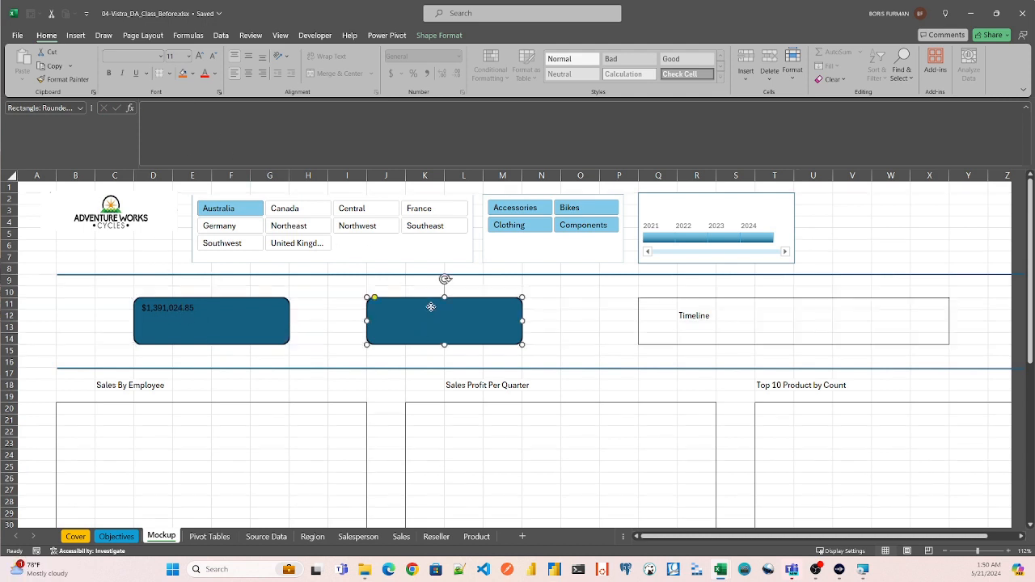
left_click(264, 123)
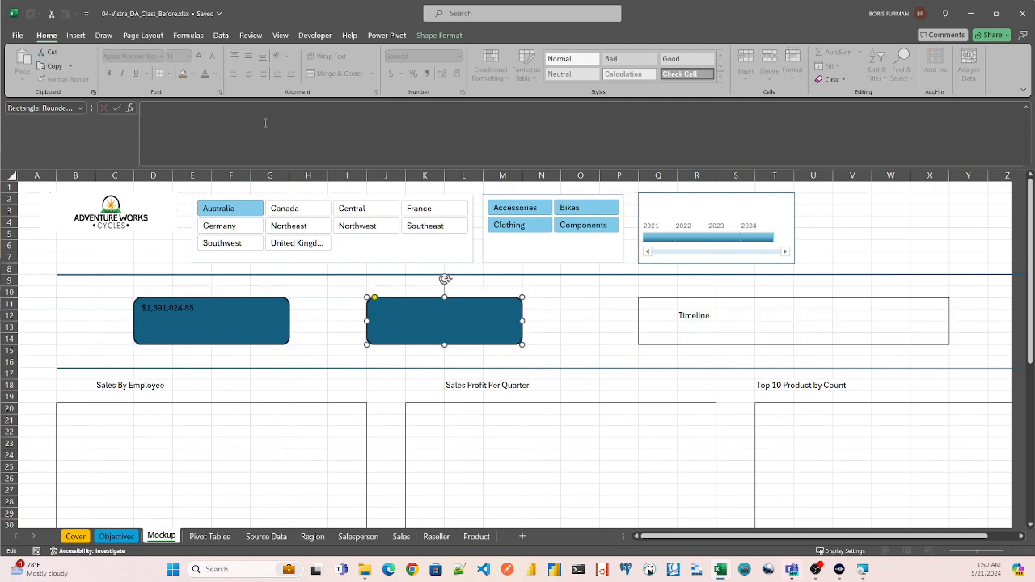
type("=total")
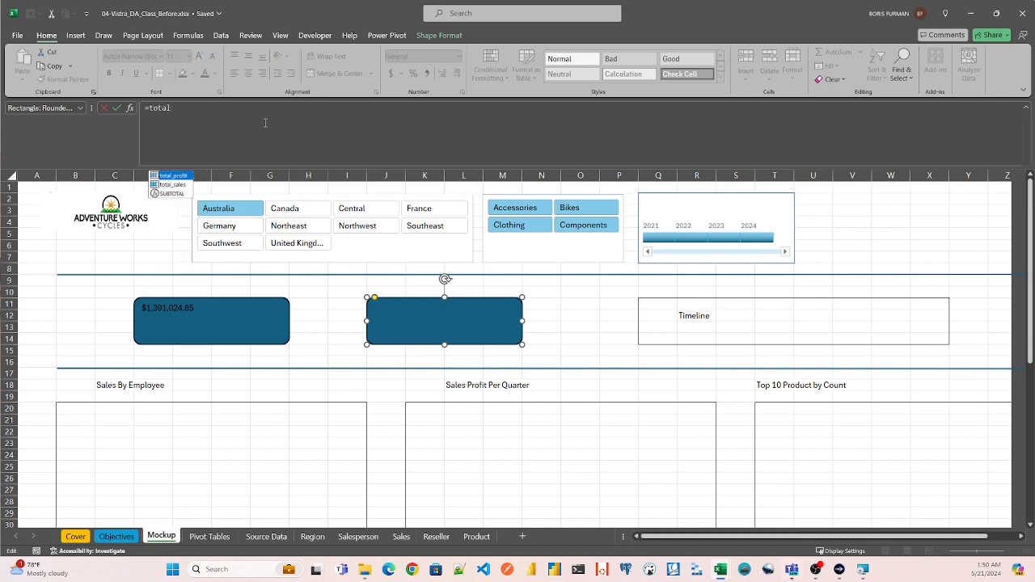
key("Tab")
key("Return")
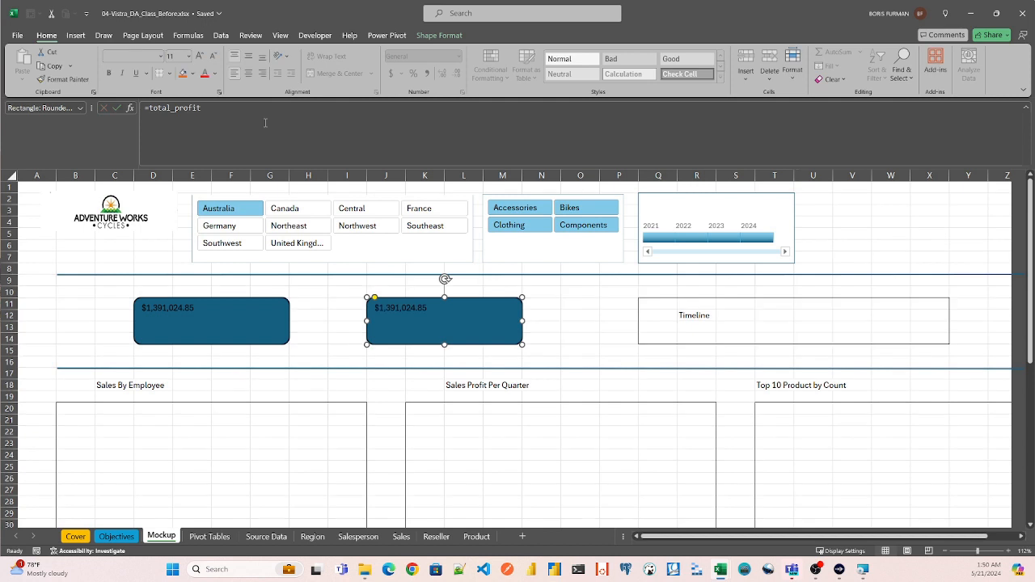
- Try different alignments for the second rounded rectangle's value and leave it centered horizontally and bottom-aligned
left_click(249, 58)
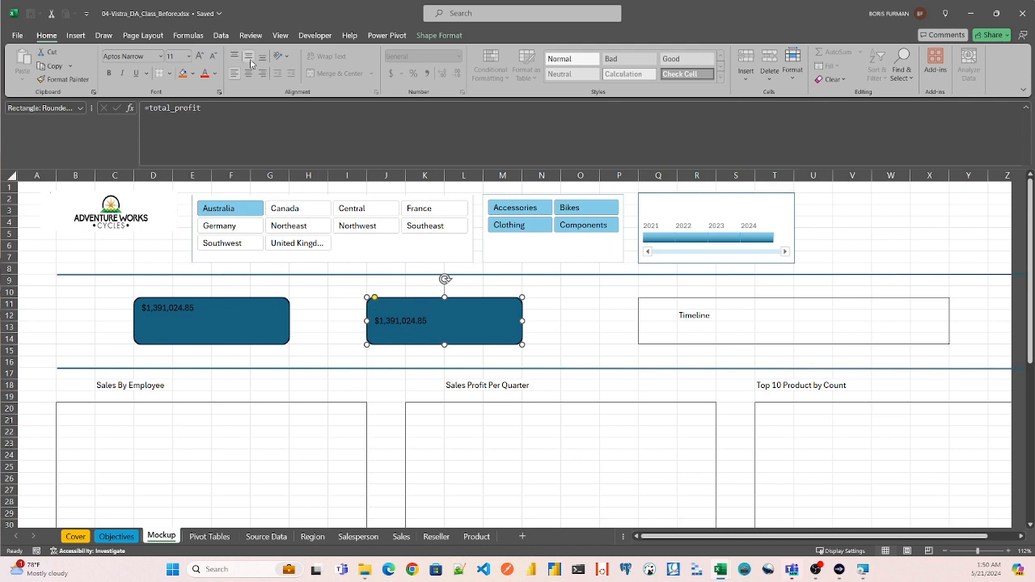
left_click(248, 73)
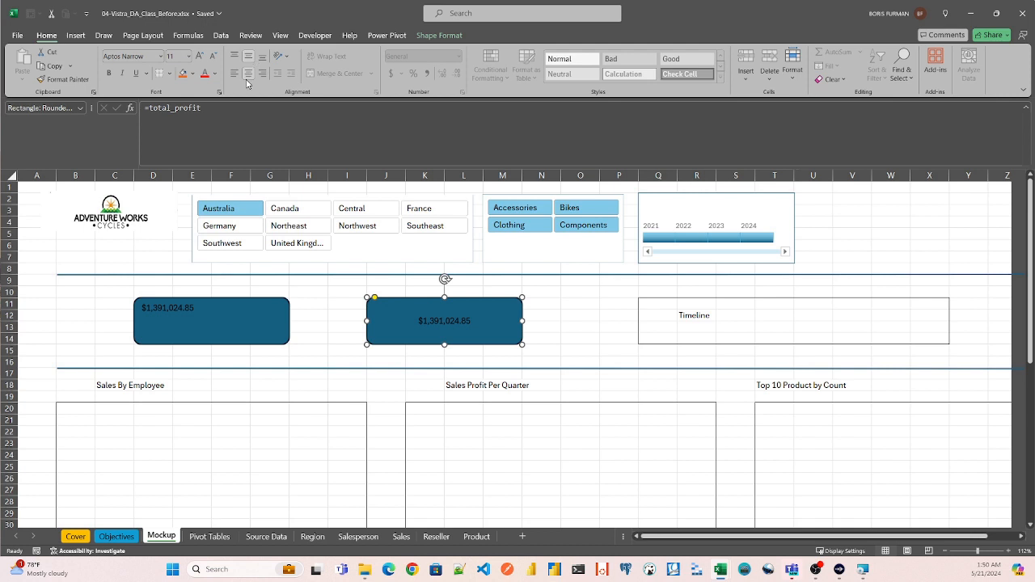
left_click(234, 73)
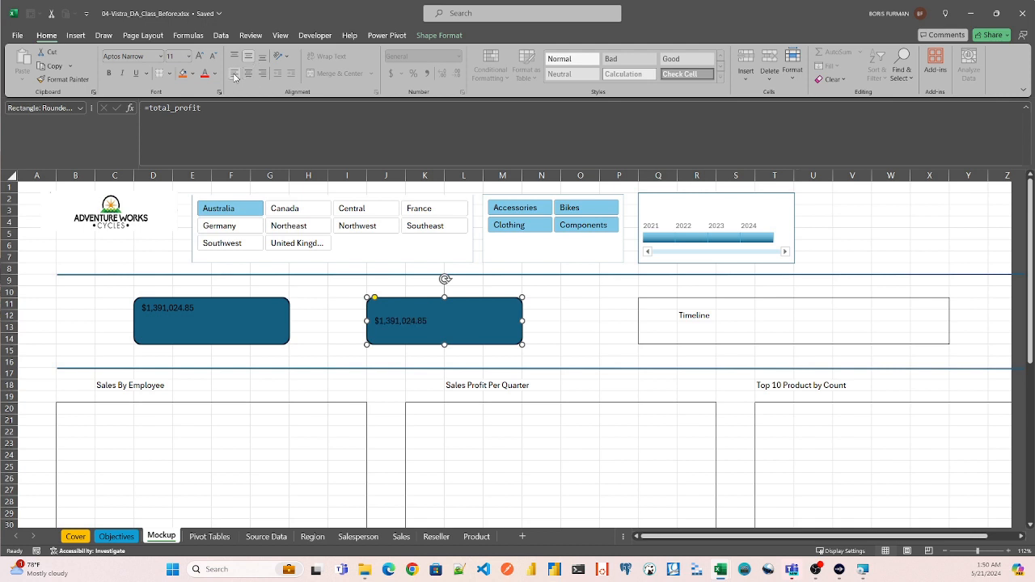
left_click(250, 74)
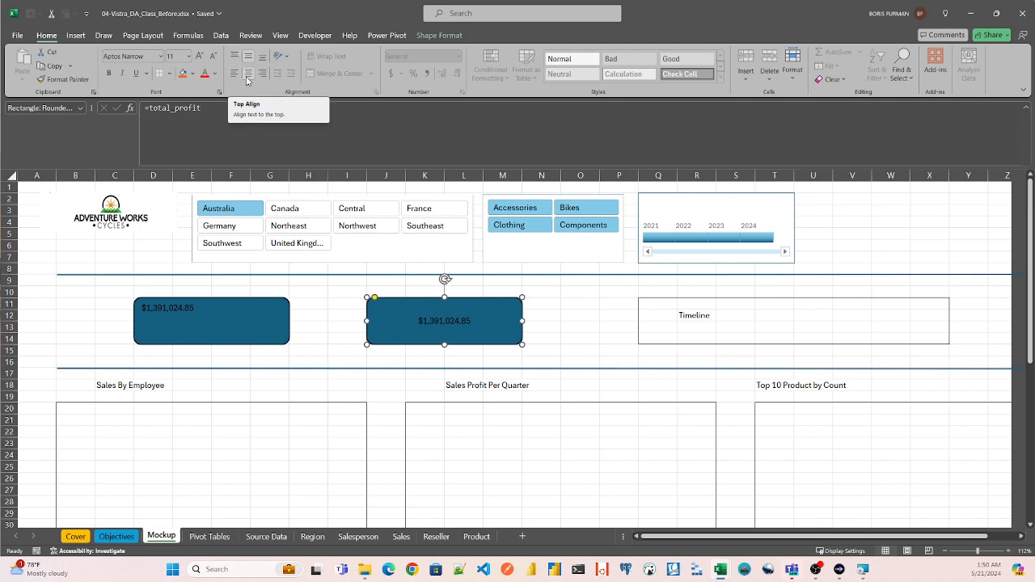
left_click(261, 74)
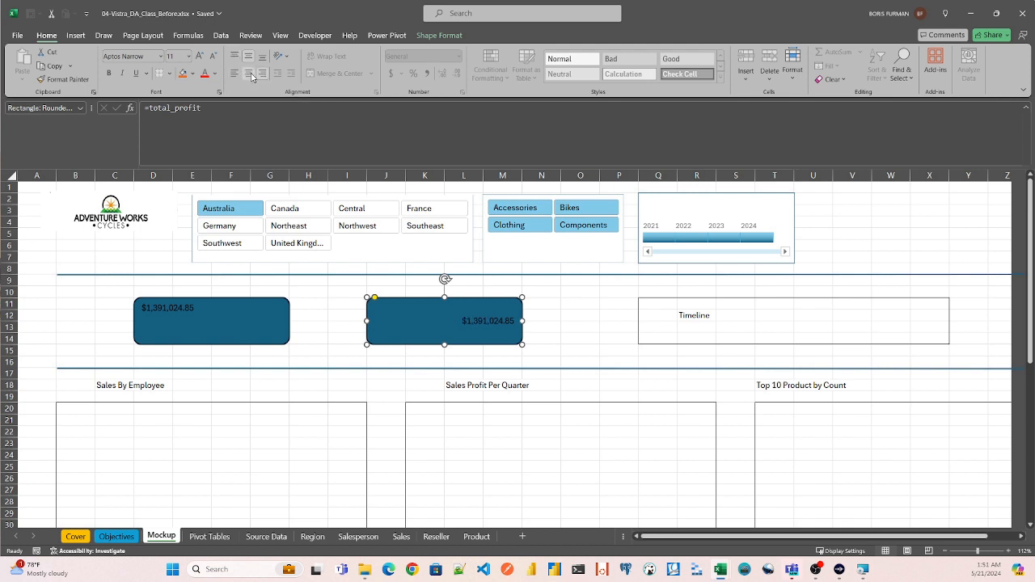
left_click(250, 73)
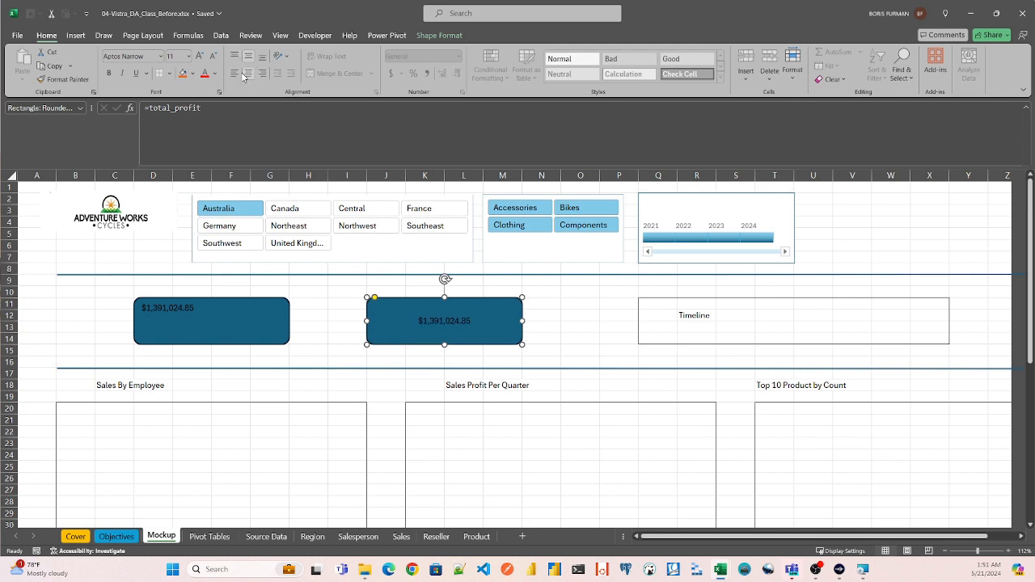
left_click(234, 73)
left_click(248, 73)
left_click(261, 58)
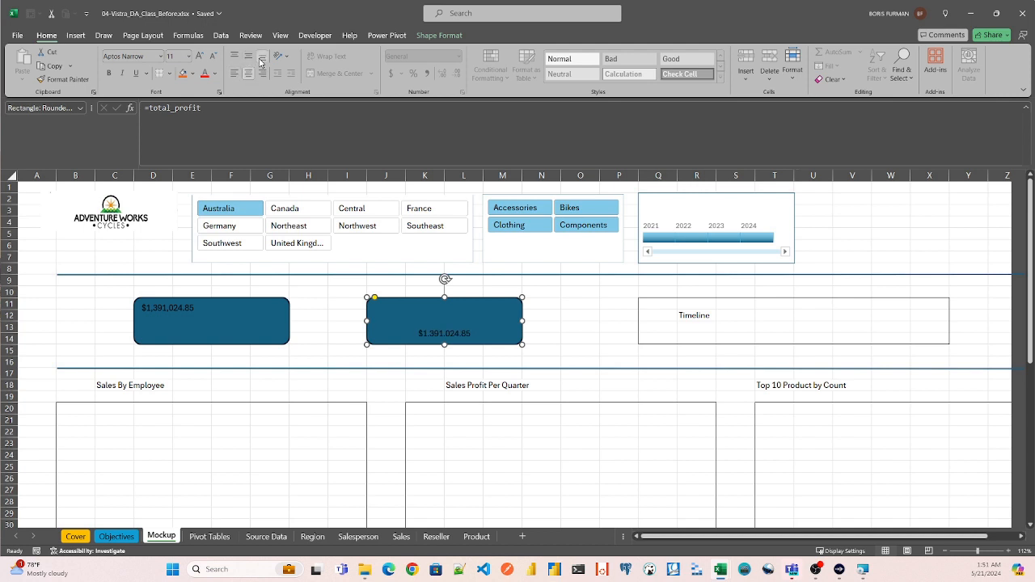
- Center the first rounded rectangle's value horizontally and align it to the bottom of the shape
left_click(188, 314)
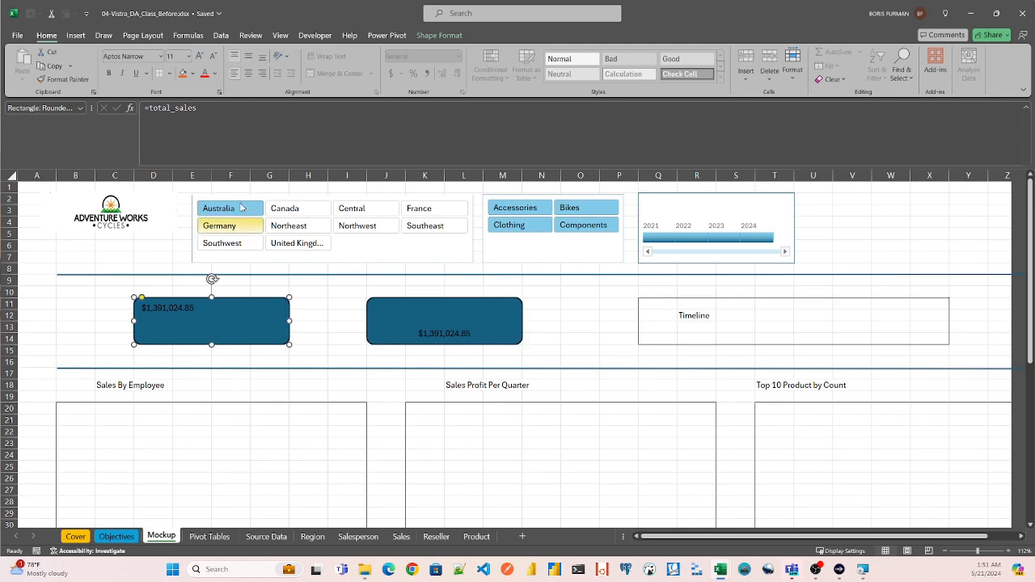
left_click(265, 58)
left_click(248, 73)
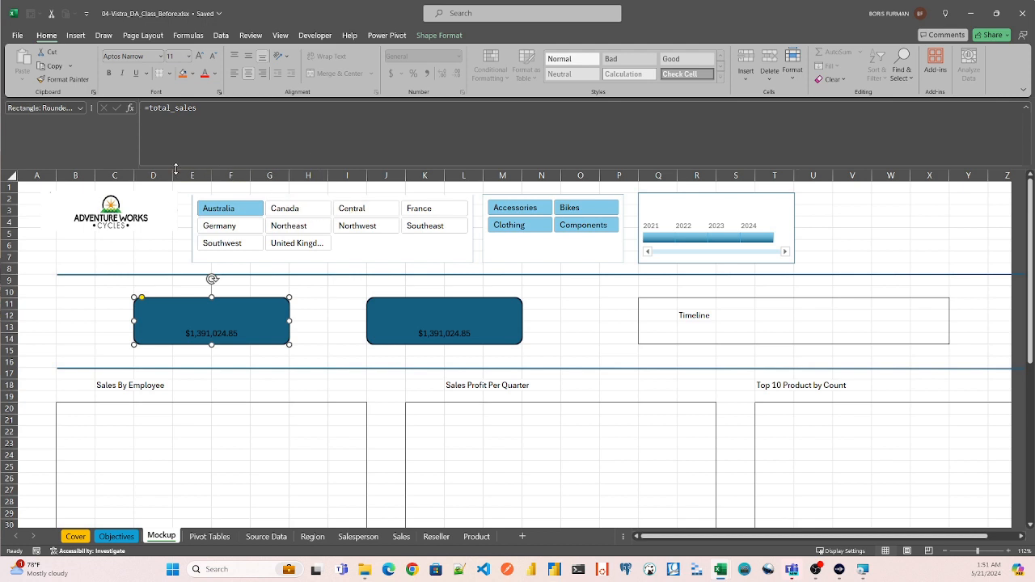
- Enlarge the value in the first rounded rectangle to font size 20
left_click(199, 57)
left_click(199, 57)
left_click(199, 57)
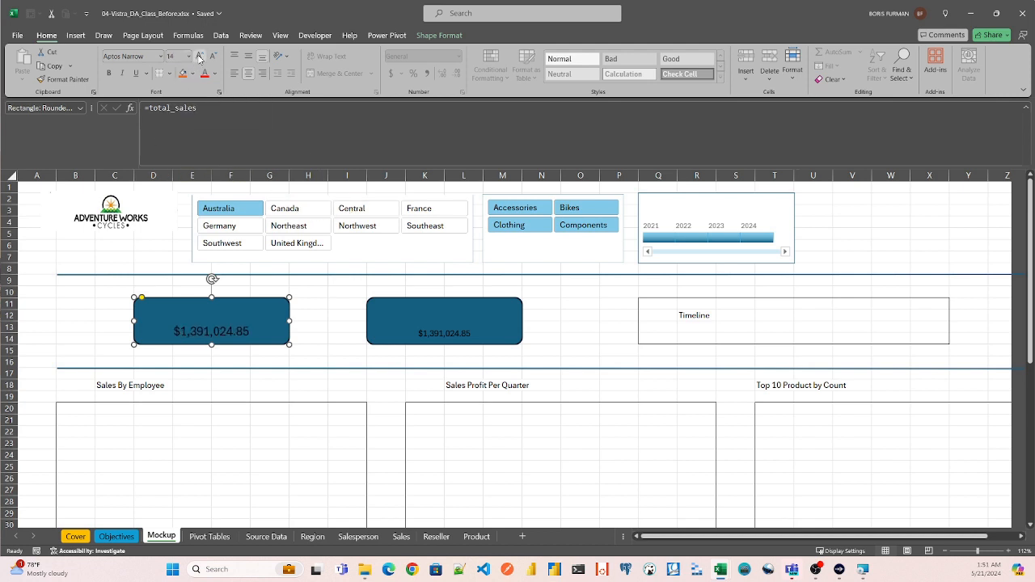
left_click(198, 56)
left_click(199, 57)
left_click(199, 56)
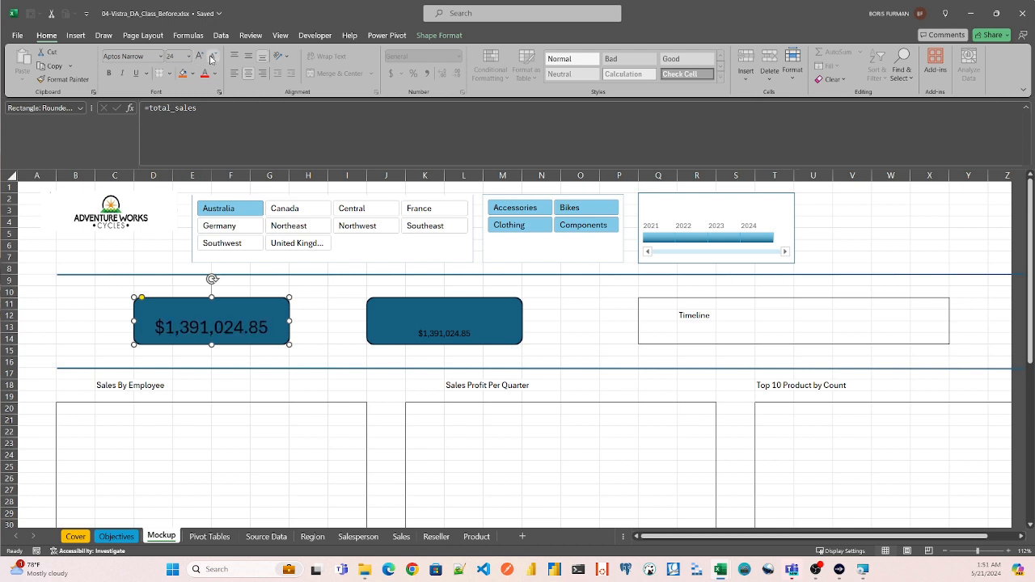
left_click(214, 56)
- Enlarge the value in the second rounded rectangle to font size 20
left_click(440, 322)
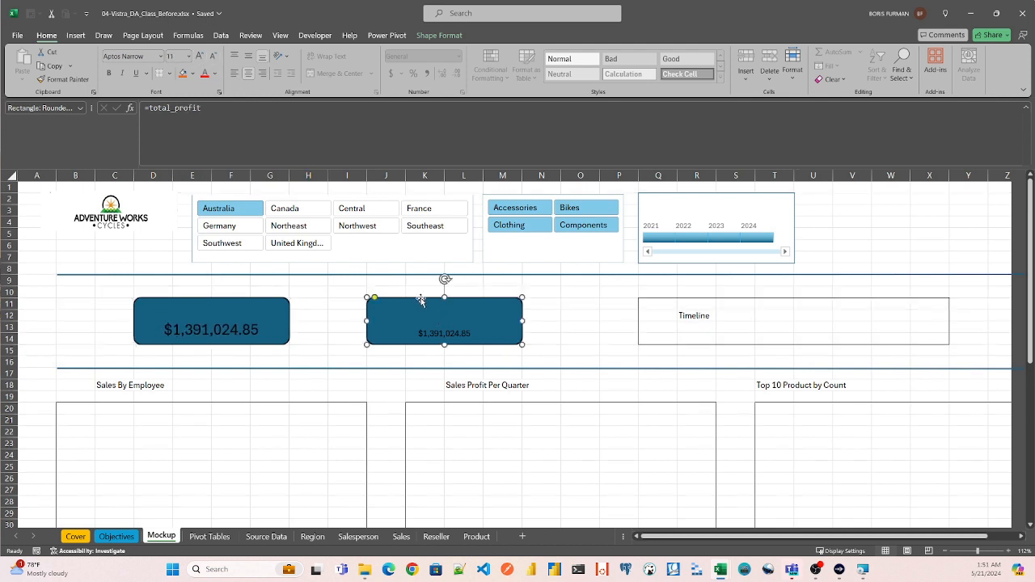
left_click(203, 56)
left_click(202, 56)
left_click(202, 55)
left_click(202, 56)
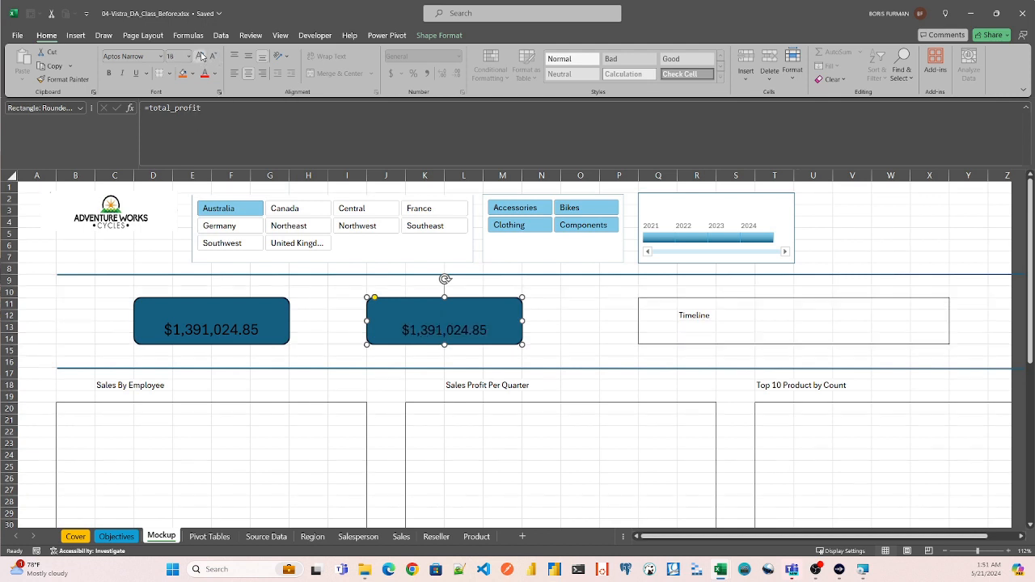
left_click(202, 56)
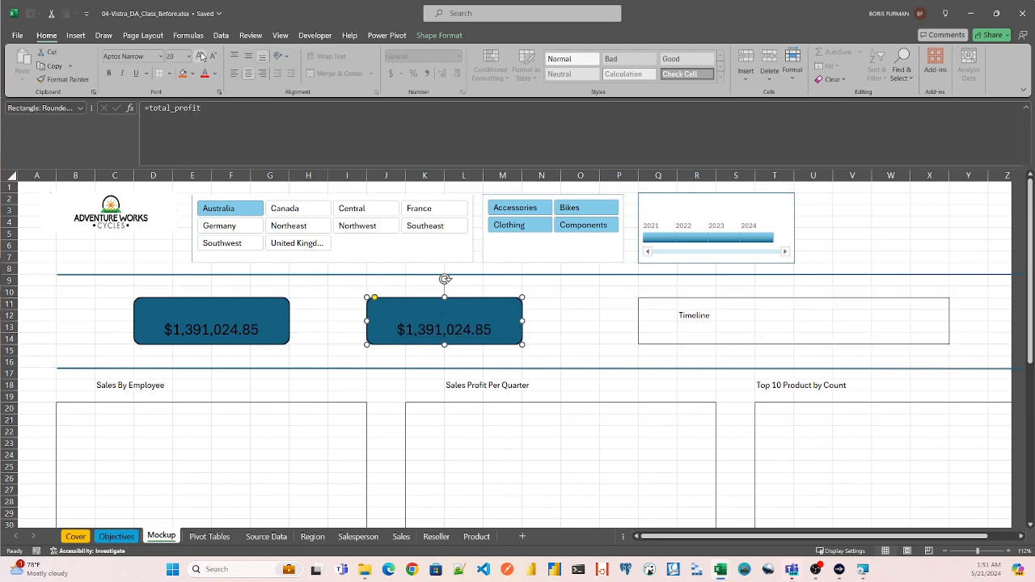
- Insert a text box over the upper part of the first rounded rectangle, above its value, and enter "Total Sales"
left_click(194, 305)
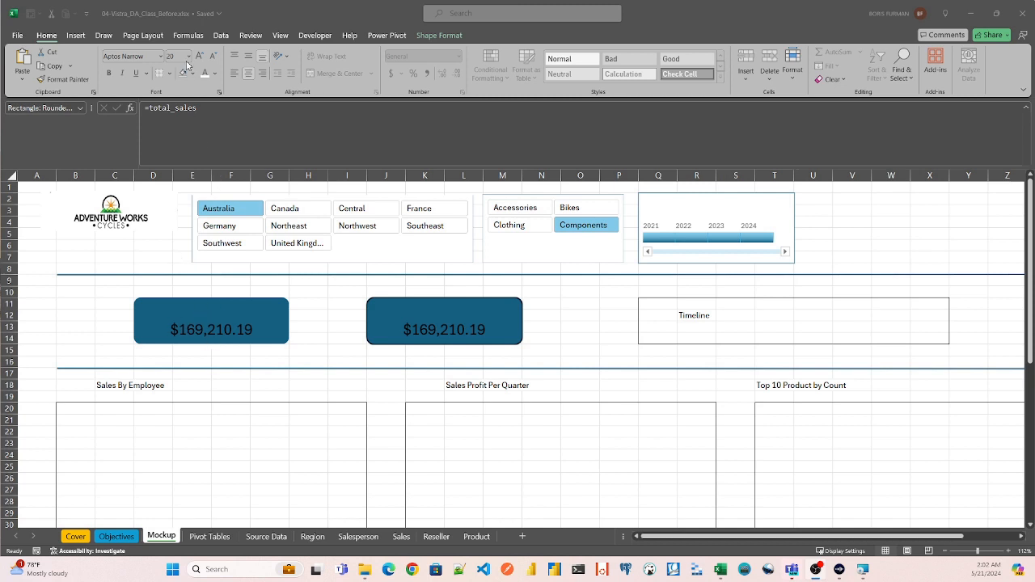
left_click(82, 34)
left_click(82, 35)
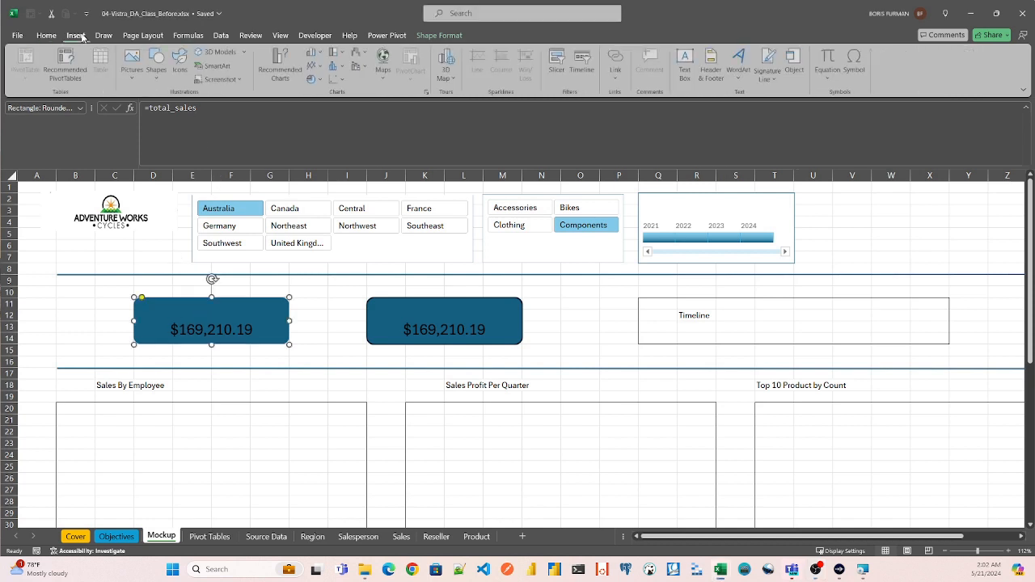
left_click(157, 61)
left_click(154, 114)
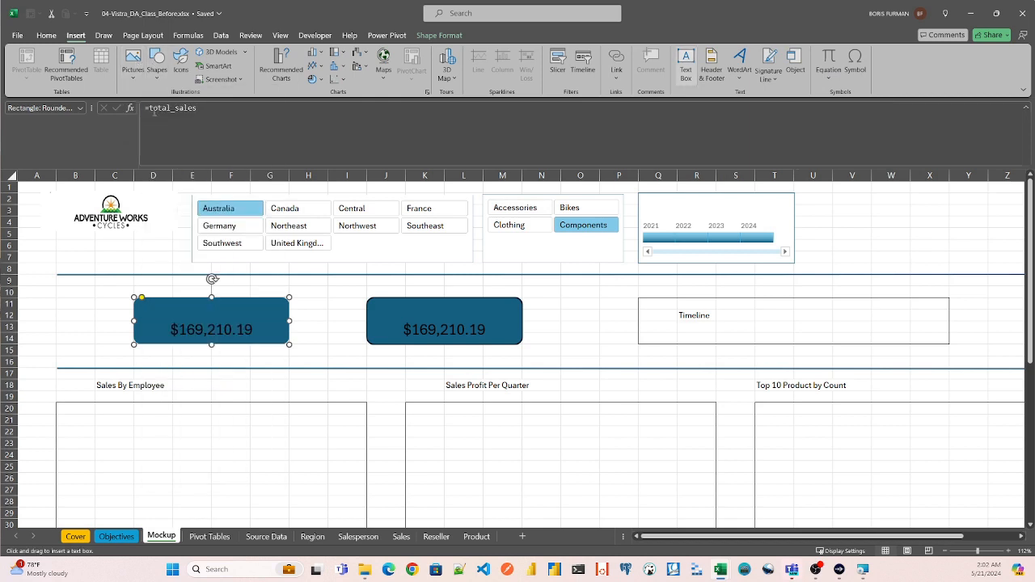
left_click_drag(173, 299, 251, 321)
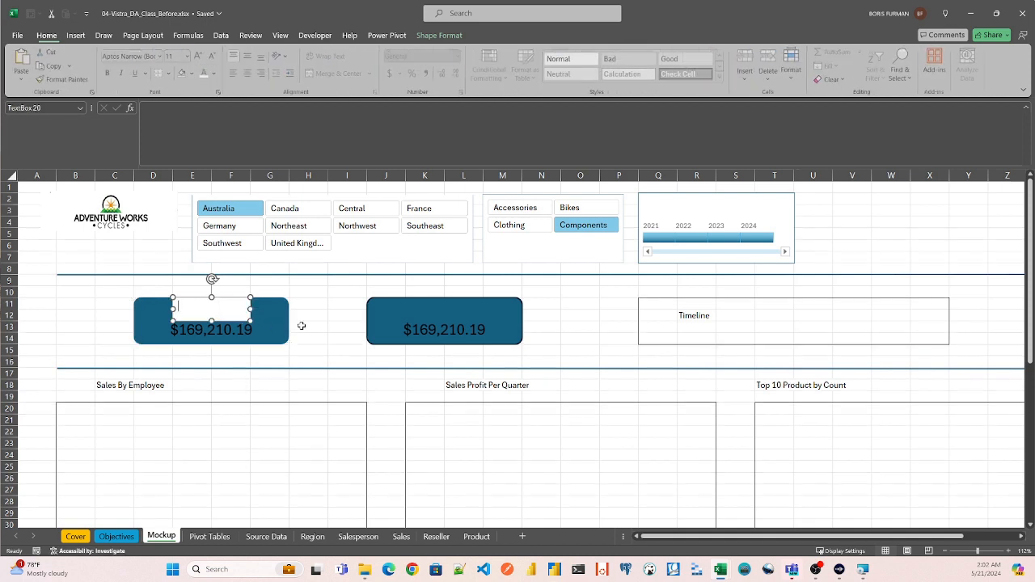
type("Total Sales")
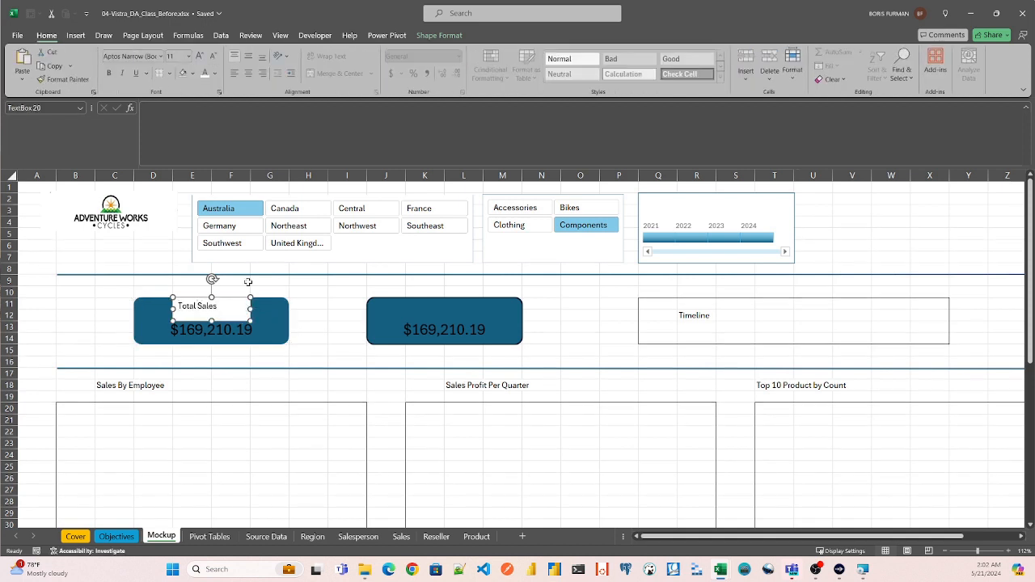
- Remove the outline and the fill of the "Total Sales" text box on the first rounded rectangle
left_click(284, 292)
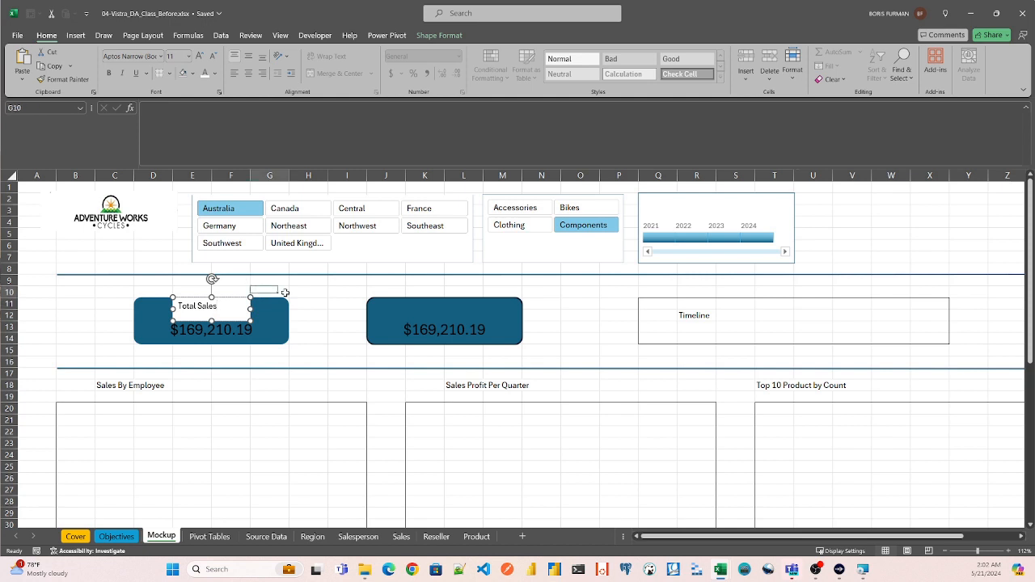
left_click(257, 314)
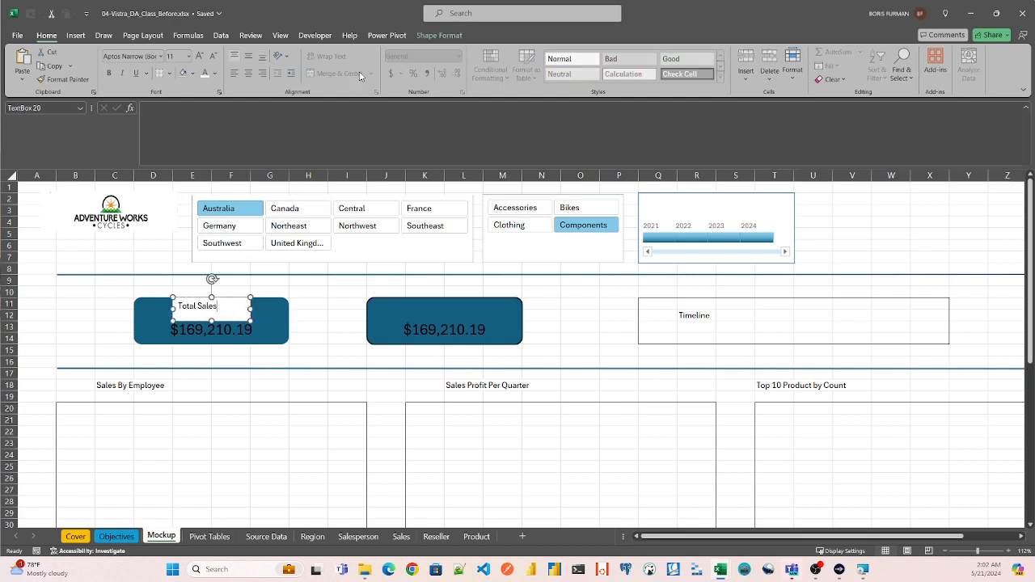
left_click(438, 35)
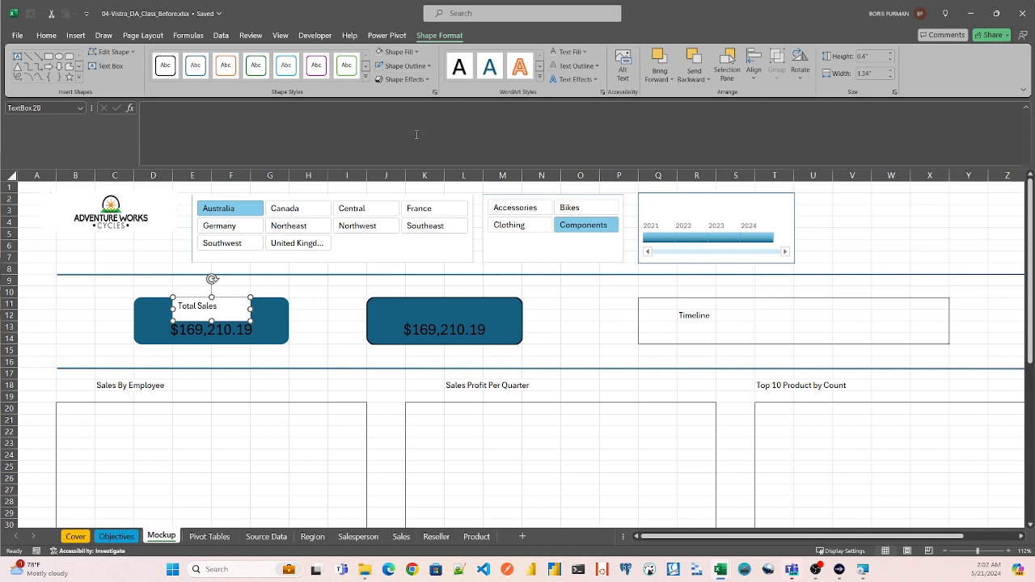
left_click(429, 65)
left_click(384, 221)
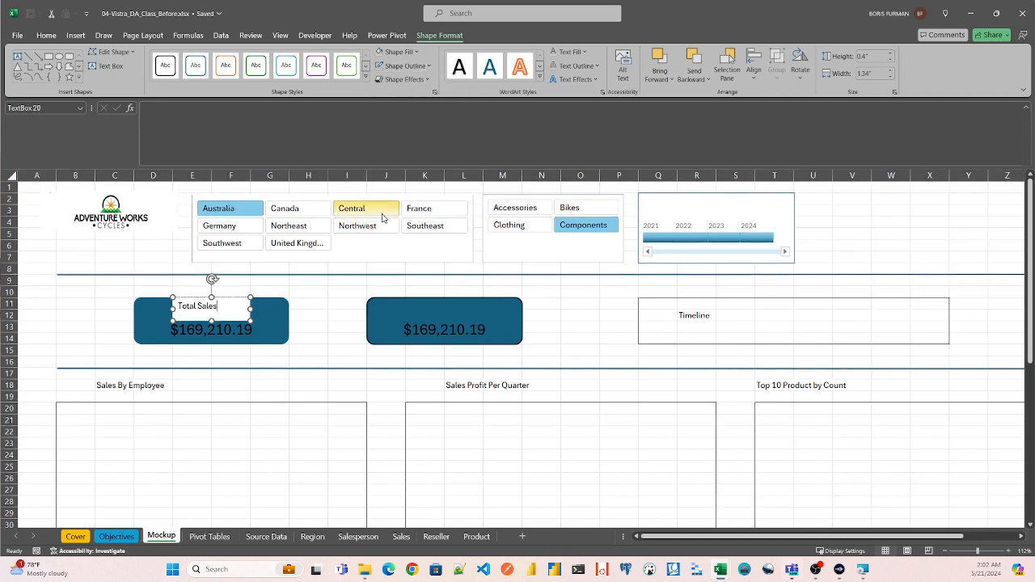
left_click(417, 52)
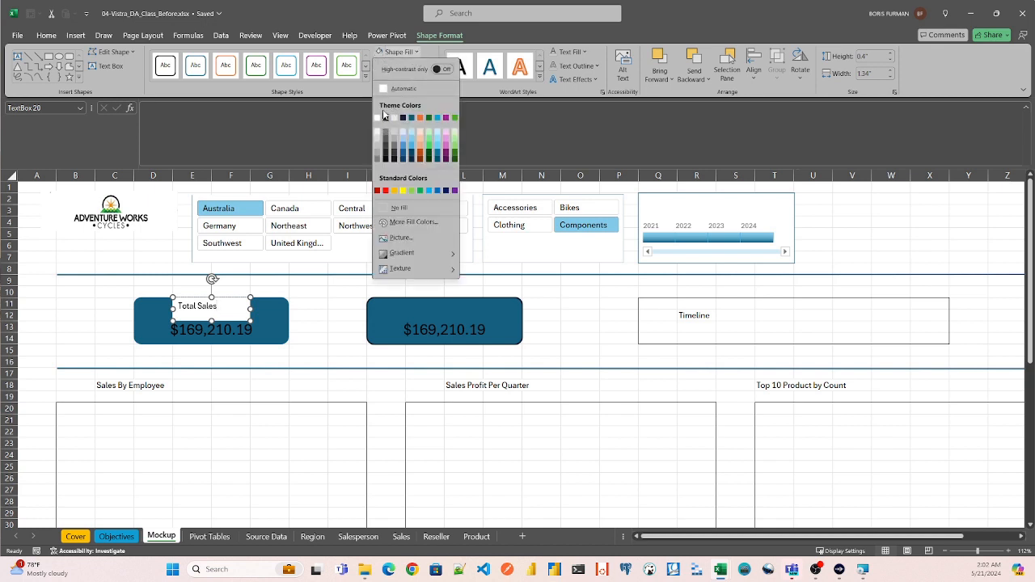
left_click(383, 209)
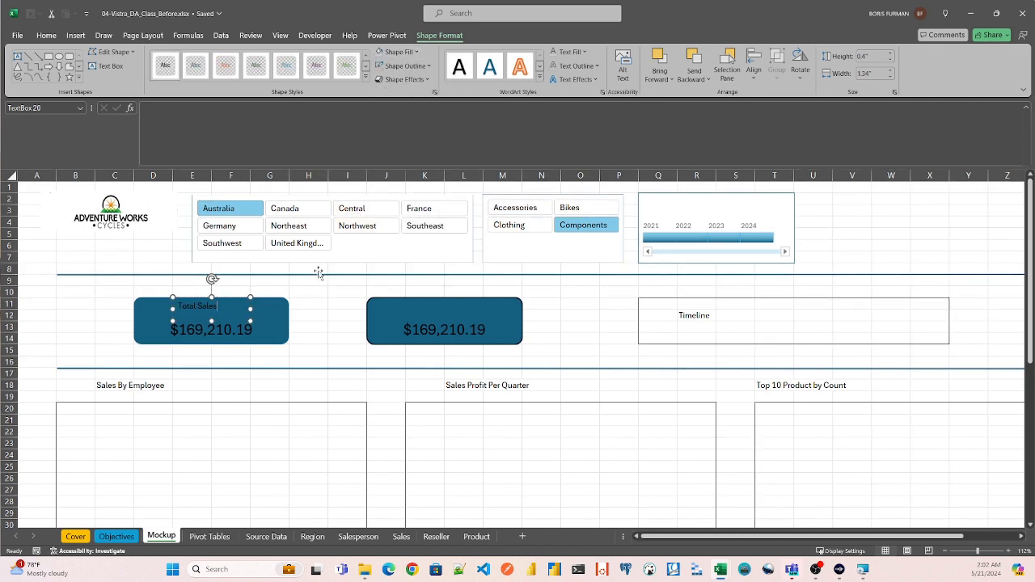
- Enlarge the "Total Sales" label text to font size 16 and color it white
left_click(298, 302)
double_click(216, 306)
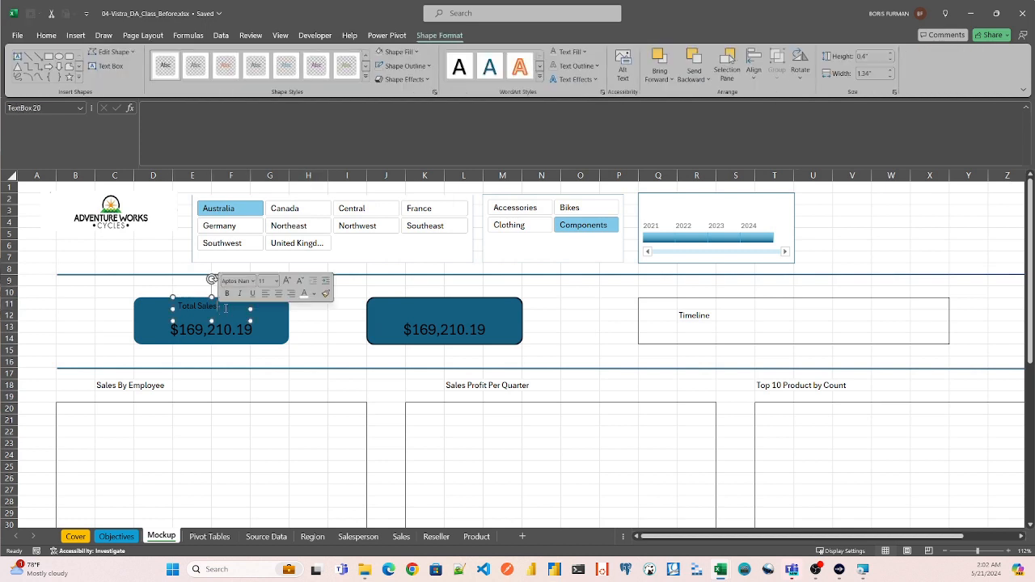
left_click_drag(218, 306, 164, 305)
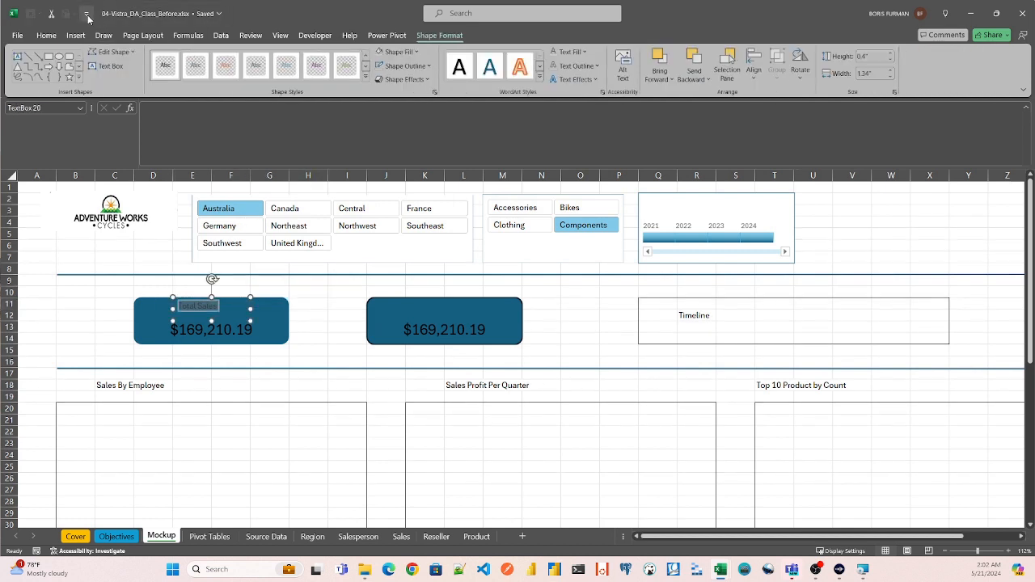
left_click(46, 36)
left_click(201, 56)
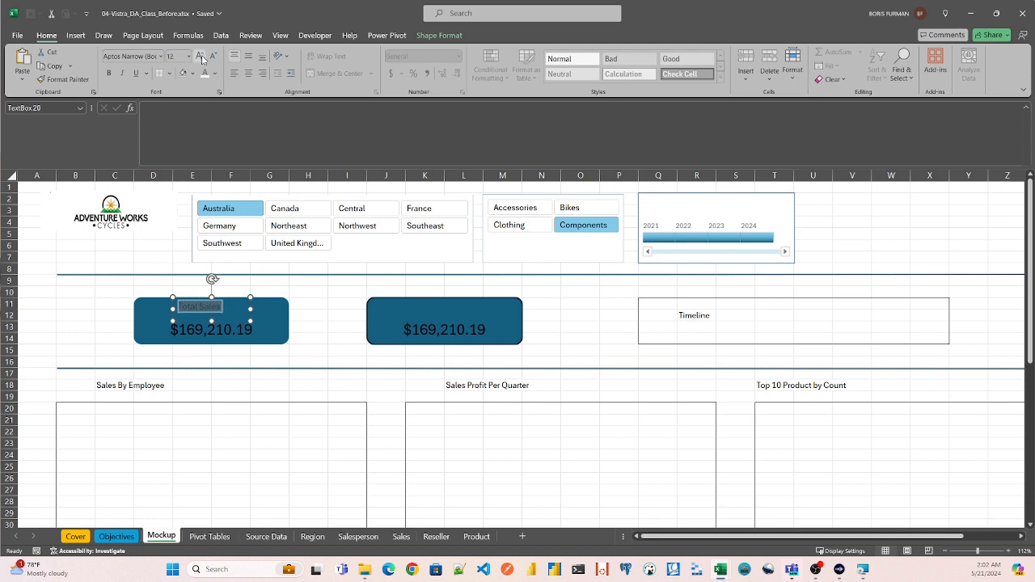
left_click(201, 57)
left_click(201, 57)
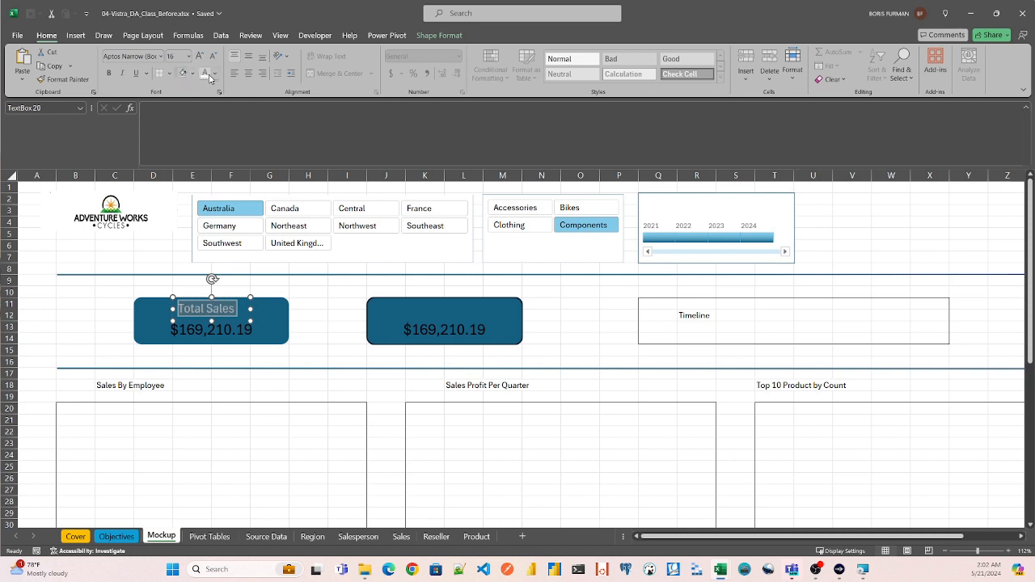
left_click(102, 293)
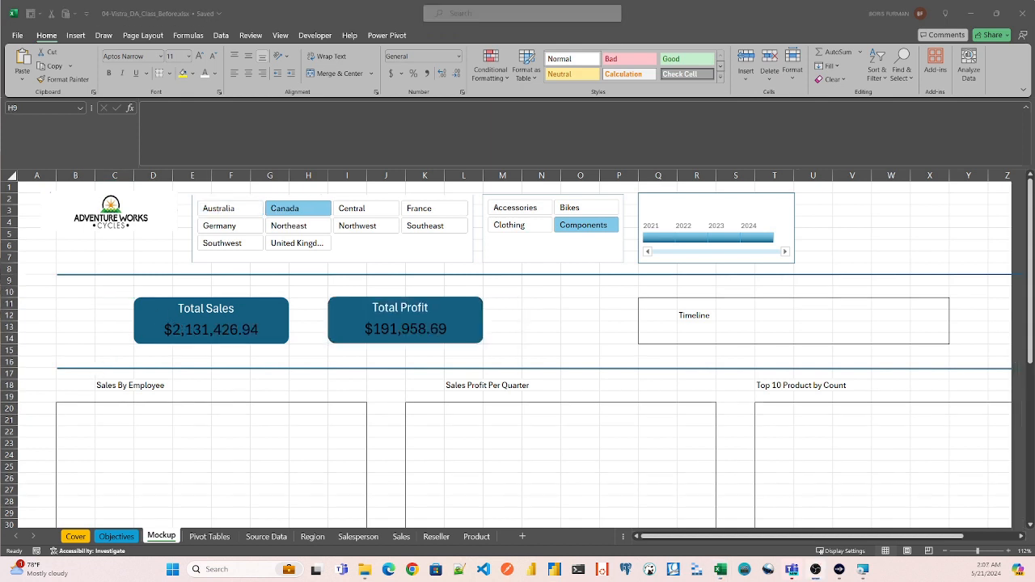
- Test the region slicer on the cards with Australia, Germany, Northeast, Southeast and France, ending on United Kingdom
left_click(220, 213)
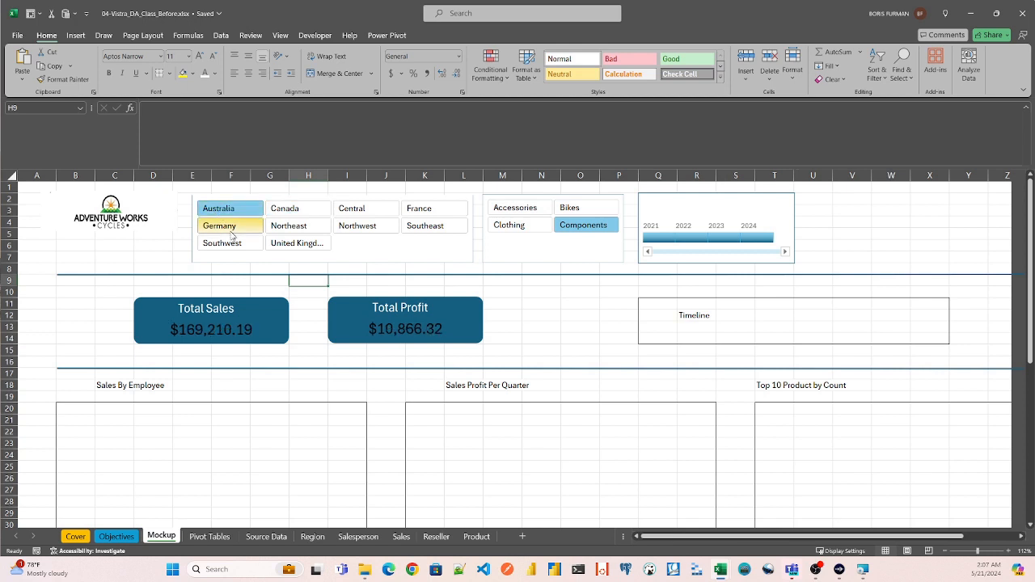
left_click(221, 225)
left_click(324, 226)
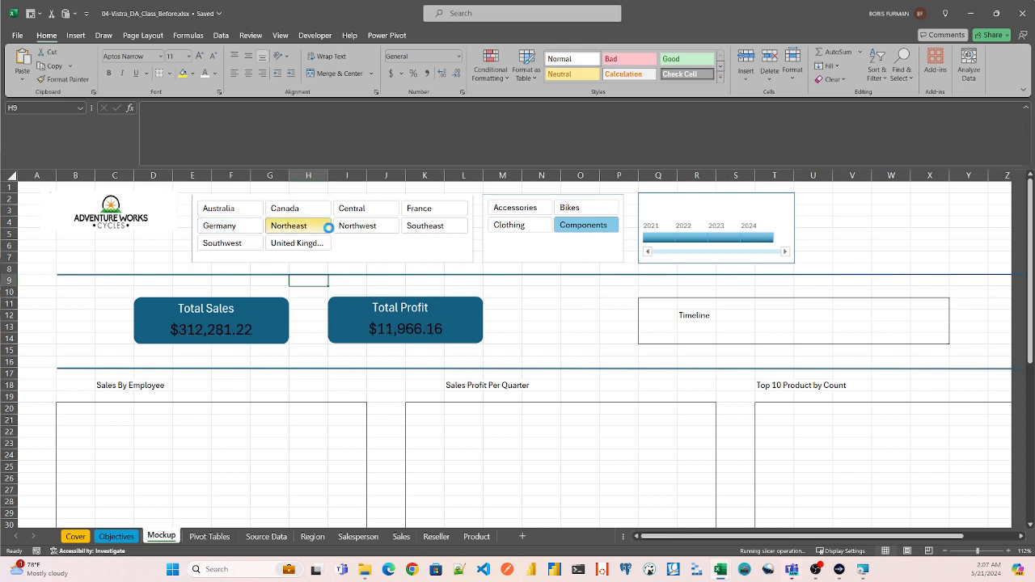
left_click(425, 226)
left_click(429, 212)
left_click(296, 243)
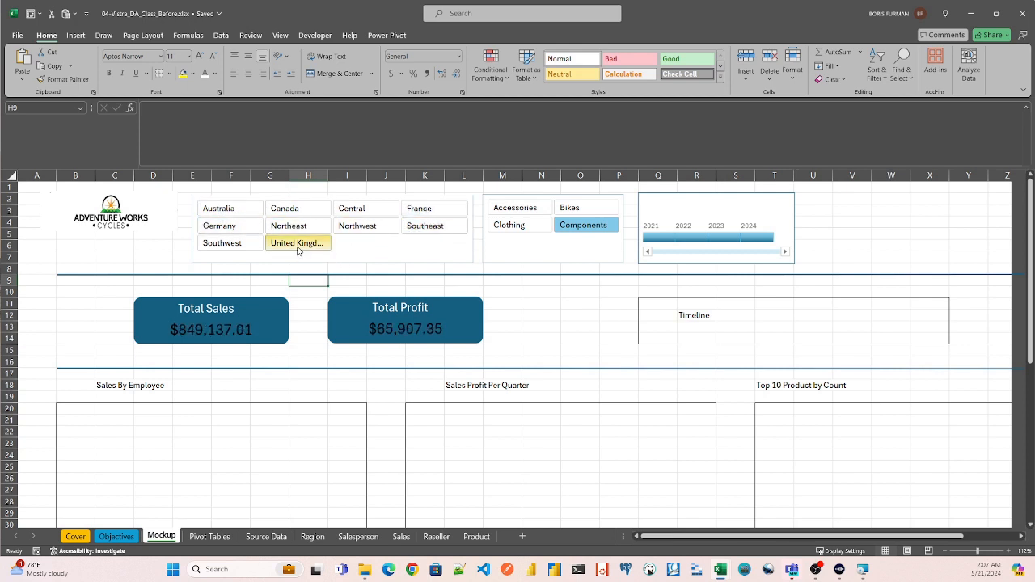
- Filter the cards by the Clothing category and switch to Accessories, with the timeline limited to 2023
left_click(524, 225)
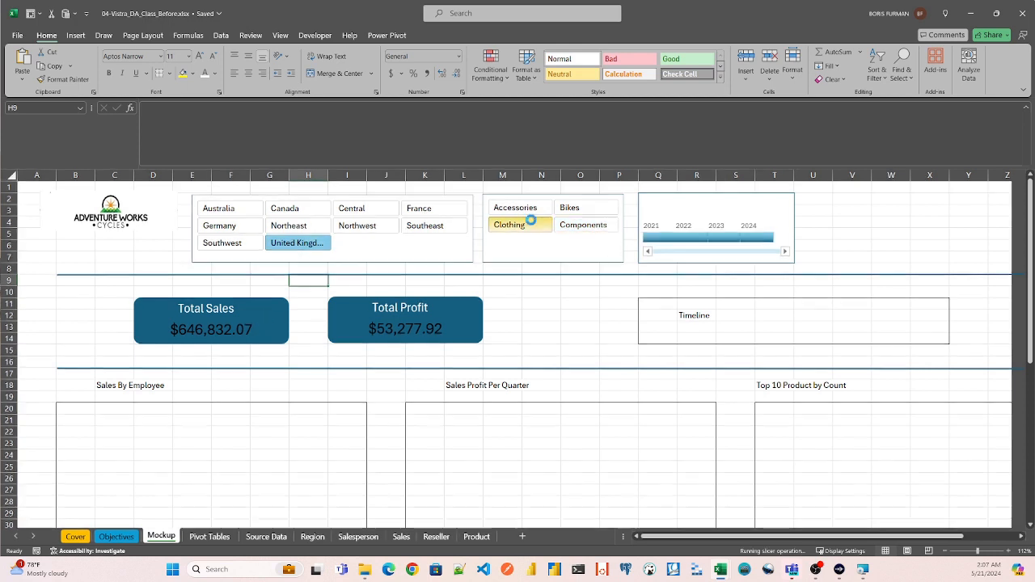
left_click(518, 208)
left_click_drag(645, 243, 697, 240)
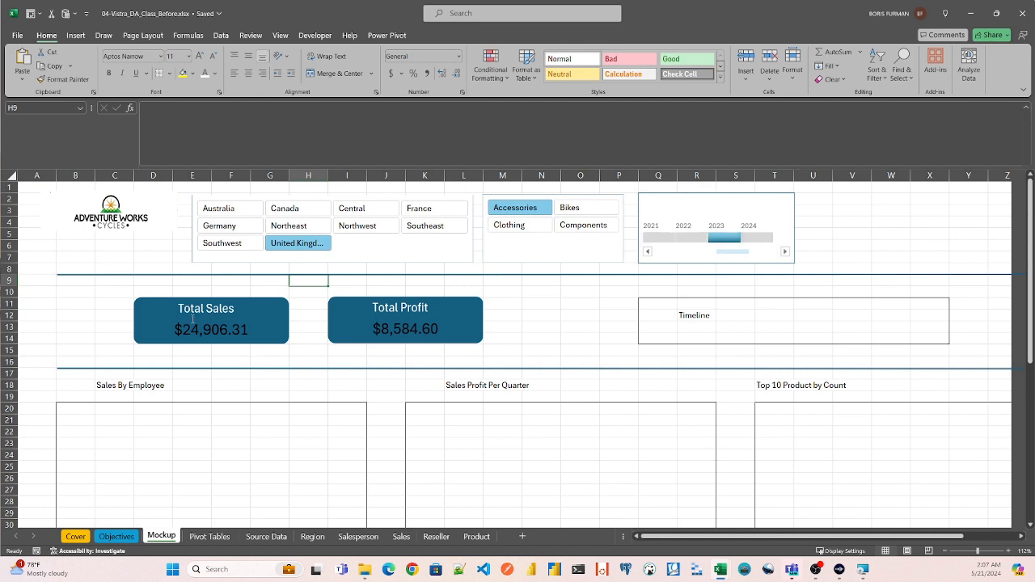
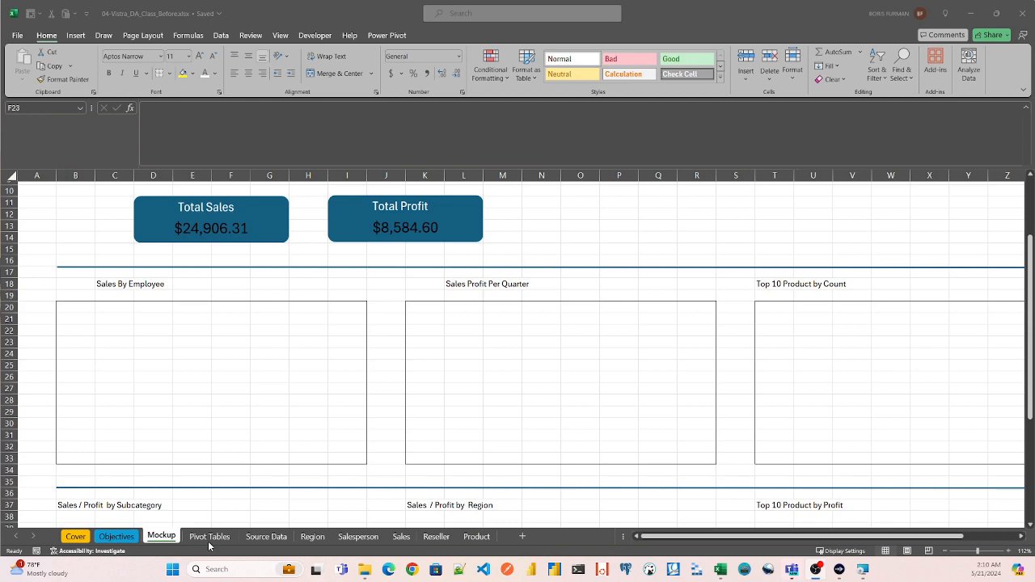
- Insert a PivotTable from the Source_Data table into cell B7 of the existing Pivot Tables sheet
left_click(266, 537)
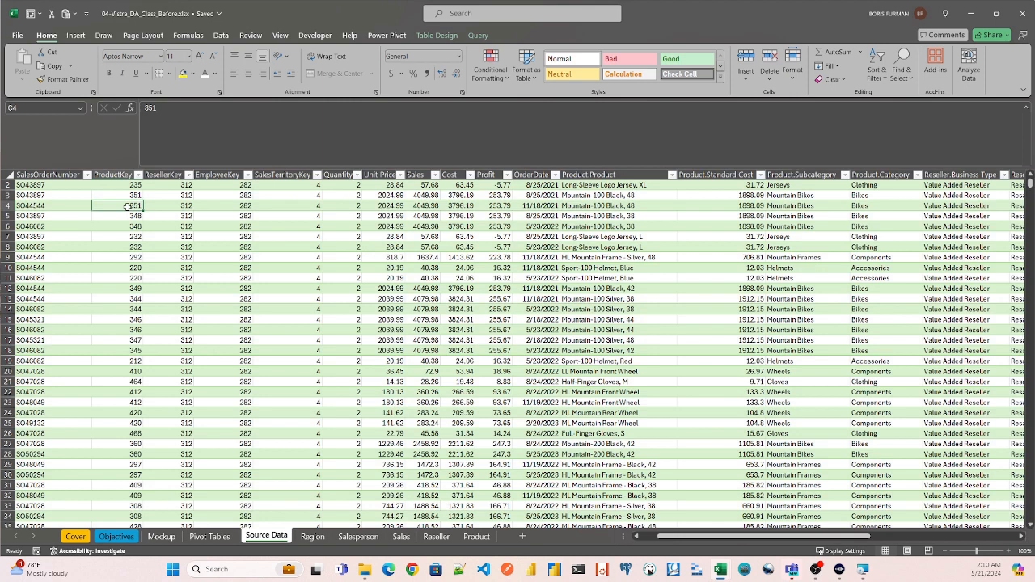
key("alt+n")
key("Return")
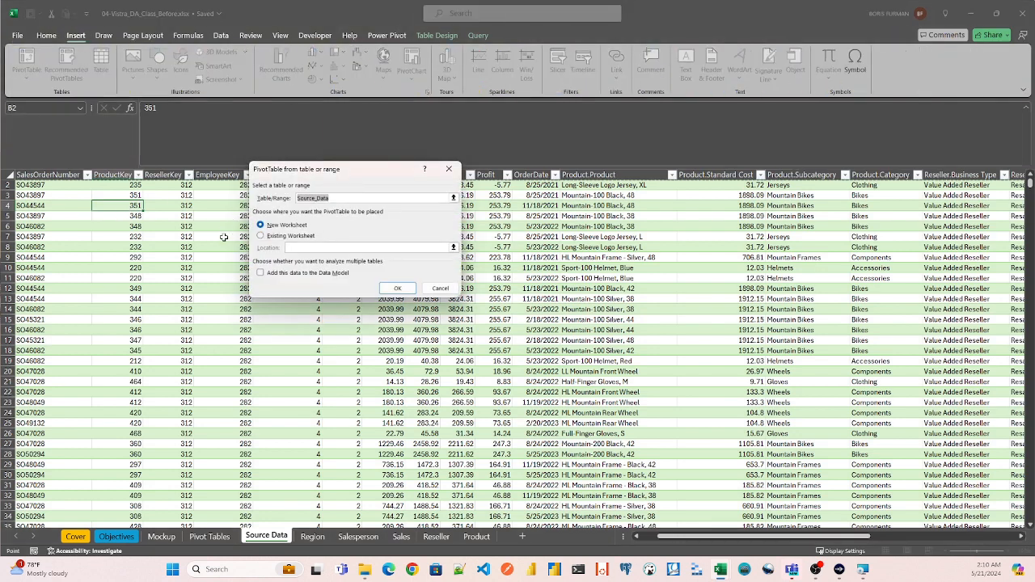
left_click(263, 236)
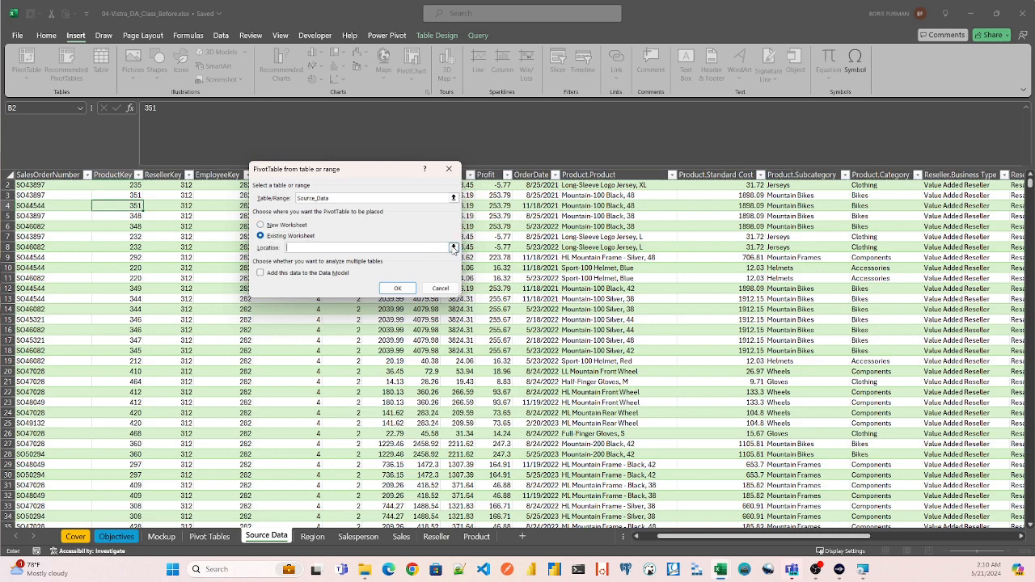
left_click(453, 247)
left_click(211, 537)
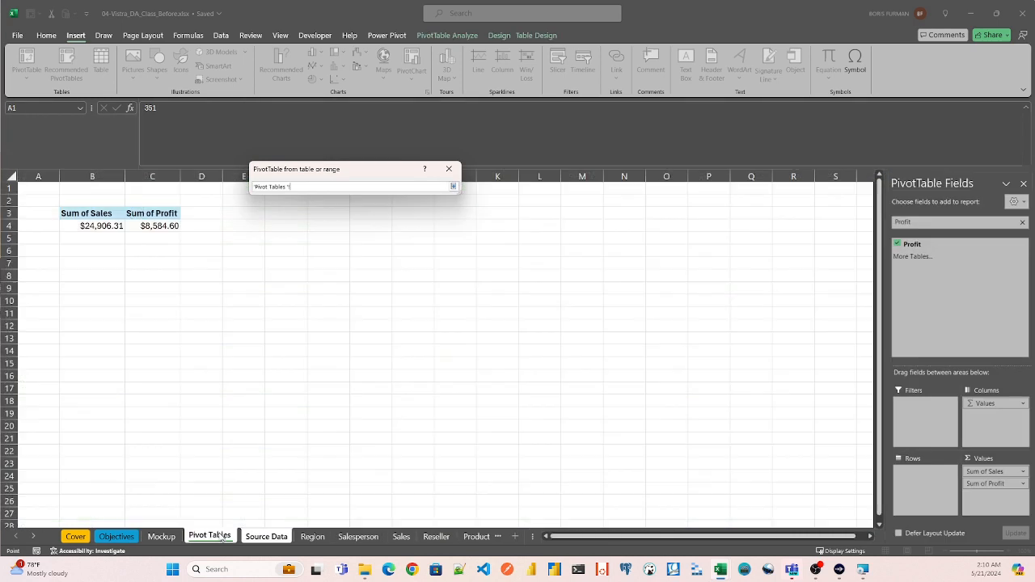
left_click(95, 266)
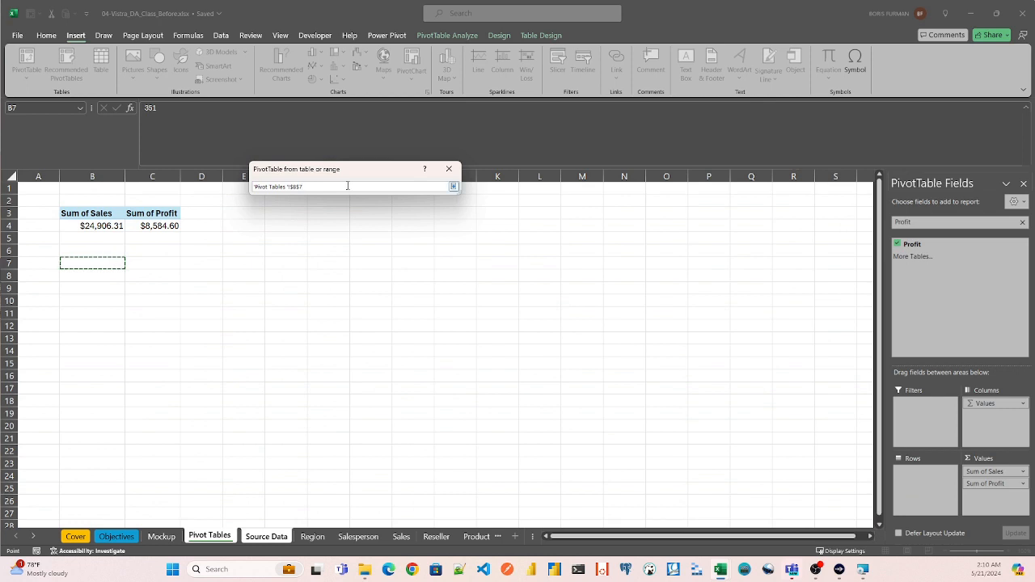
key("Return")
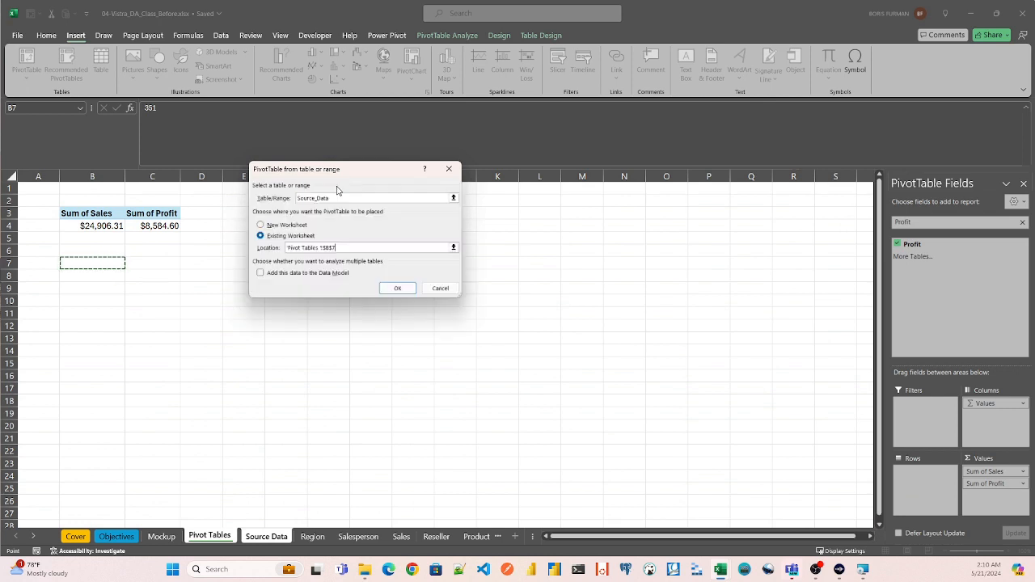
left_click(396, 289)
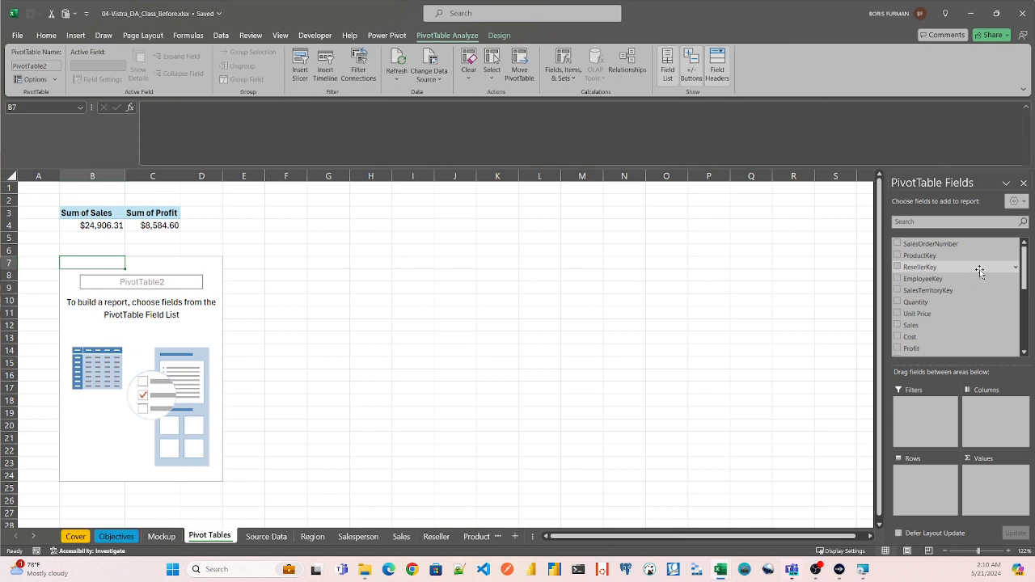
- Add the Salesperson.Salesperson field to the rows of the new PivotTable
left_click(954, 222)
type("sa")
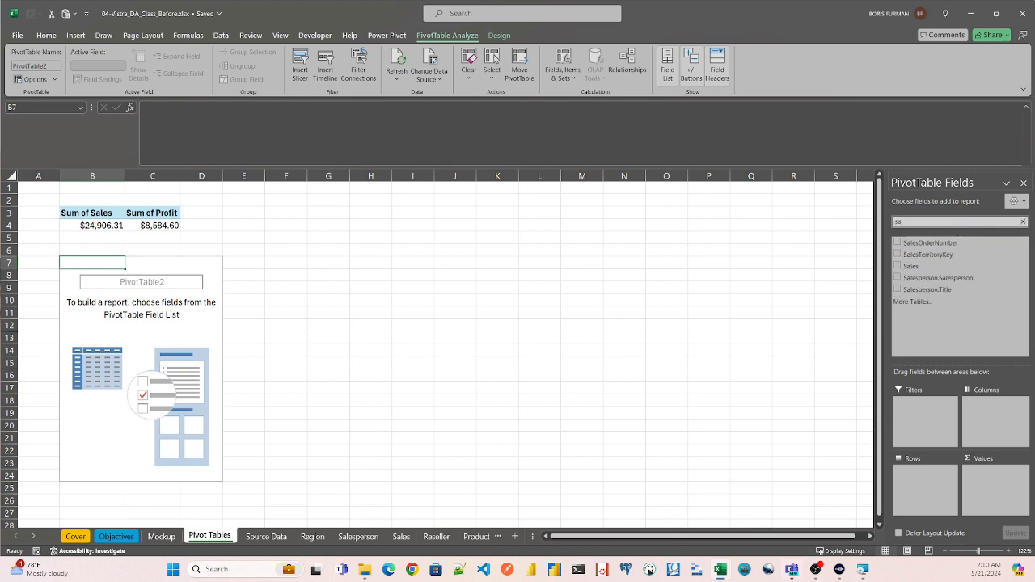
left_click_drag(938, 278, 927, 486)
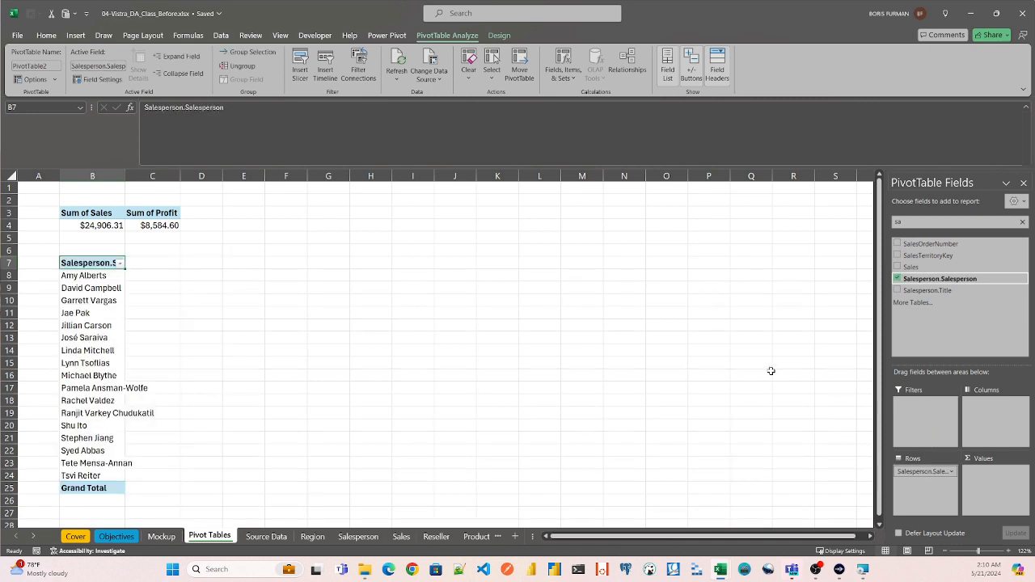
- Add OrderDate to the PivotTable's columns and remove the month and date levels, keeping only Years (OrderDate)
double_click(901, 222)
type("date")
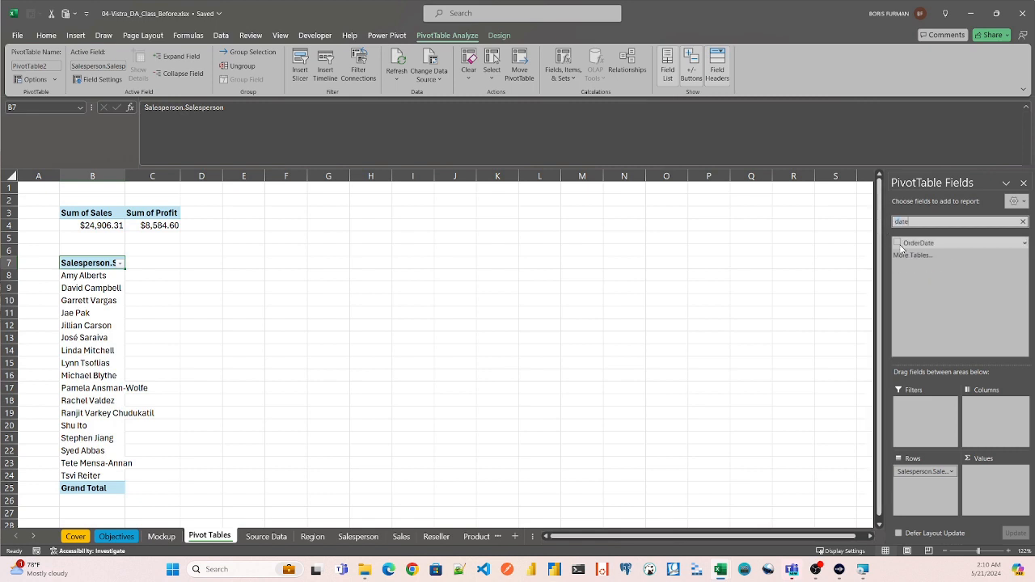
left_click_drag(901, 245, 976, 333)
left_click_drag(991, 418, 981, 340)
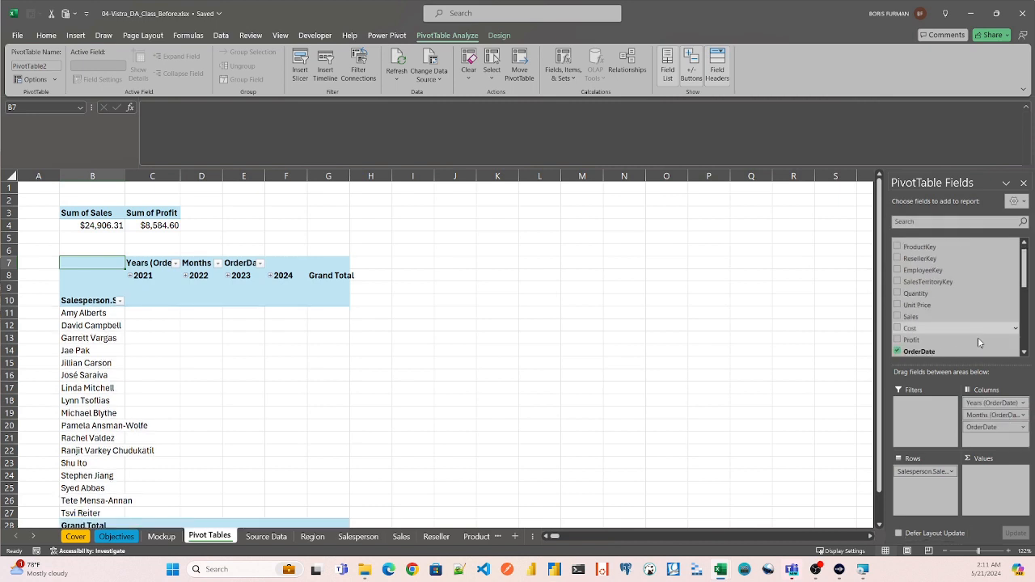
left_click_drag(980, 415, 986, 346)
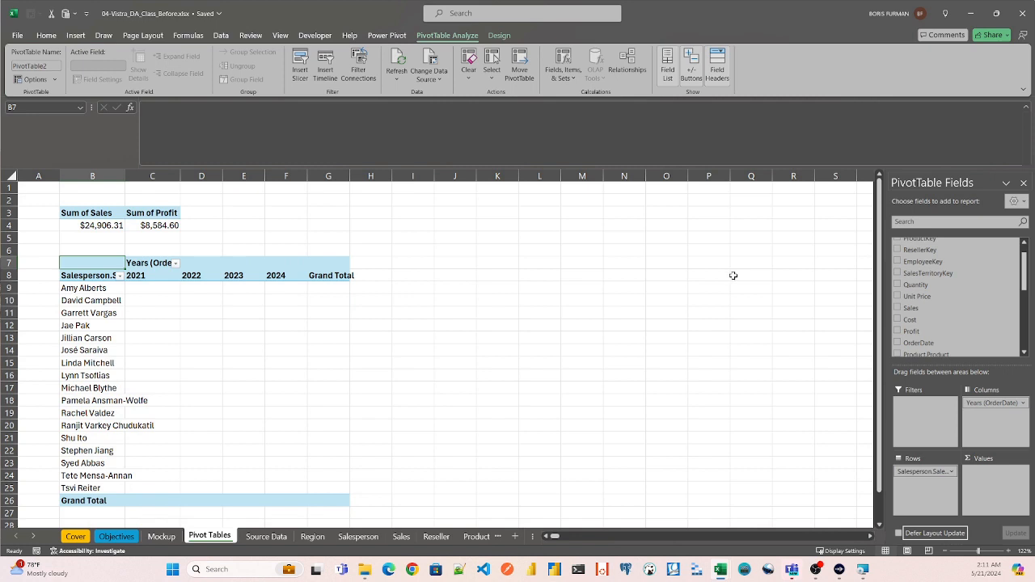
- Add the Sales field to the values of the salesperson PivotTable as a sum
left_click(922, 222)
type("Sa")
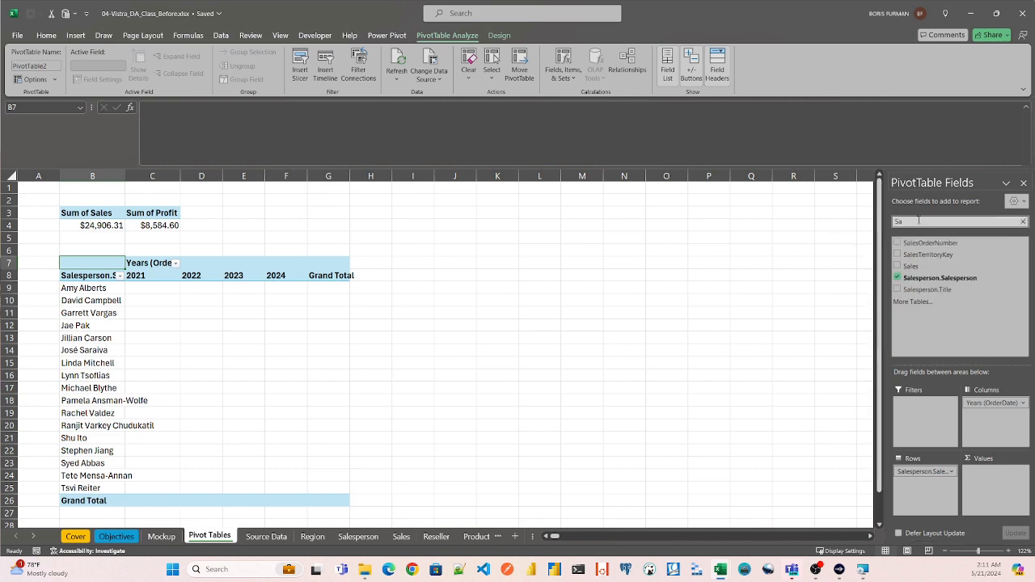
left_click_drag(911, 267, 994, 479)
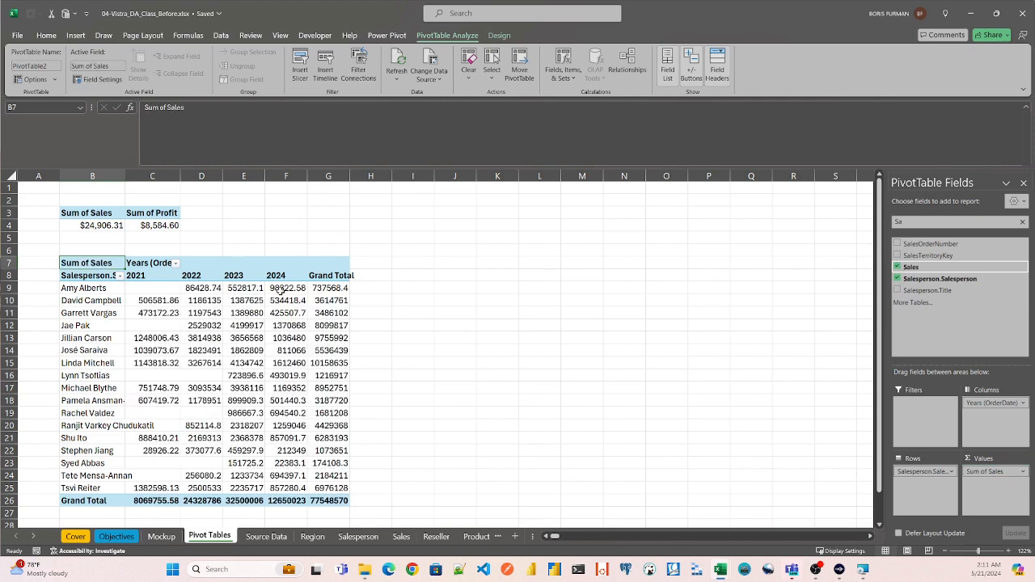
- Sort the salespeople by the Grand Total column from largest to smallest
left_click(334, 288)
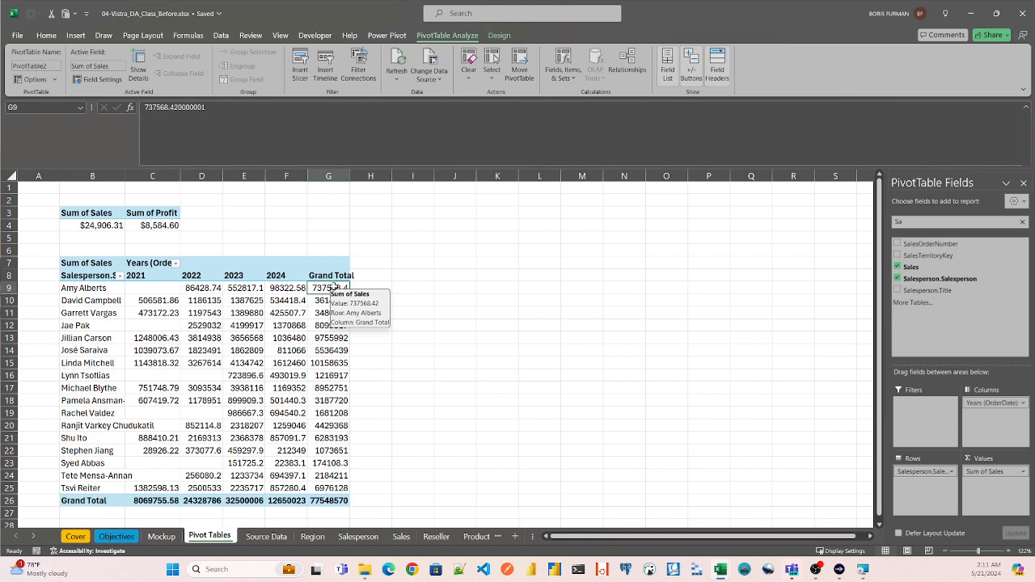
right_click(335, 289)
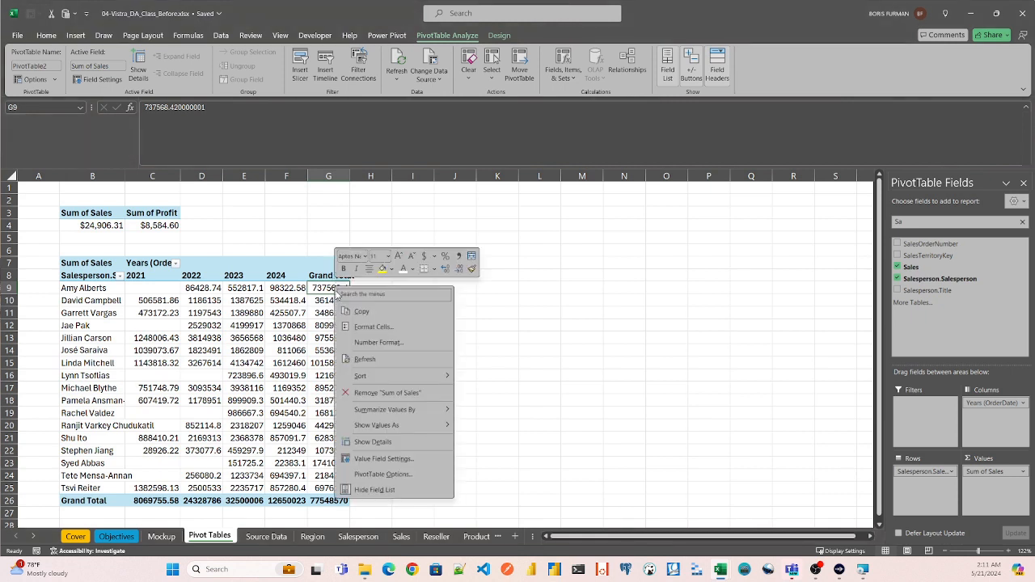
mouse_move(384, 380)
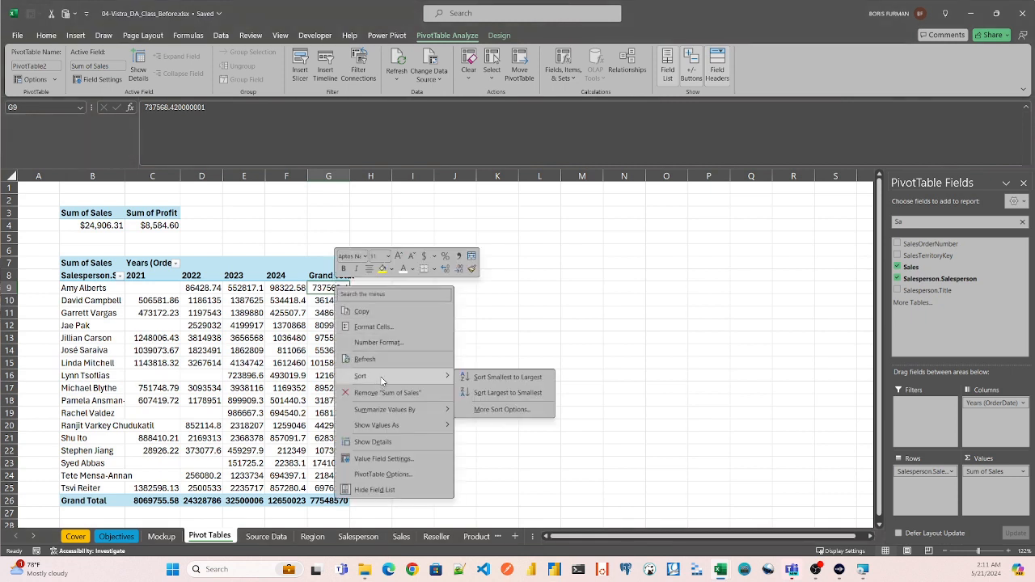
left_click(482, 393)
- Format the PivotTable's Sum of Sales values as Currency with the $ symbol and two decimal places
right_click(326, 292)
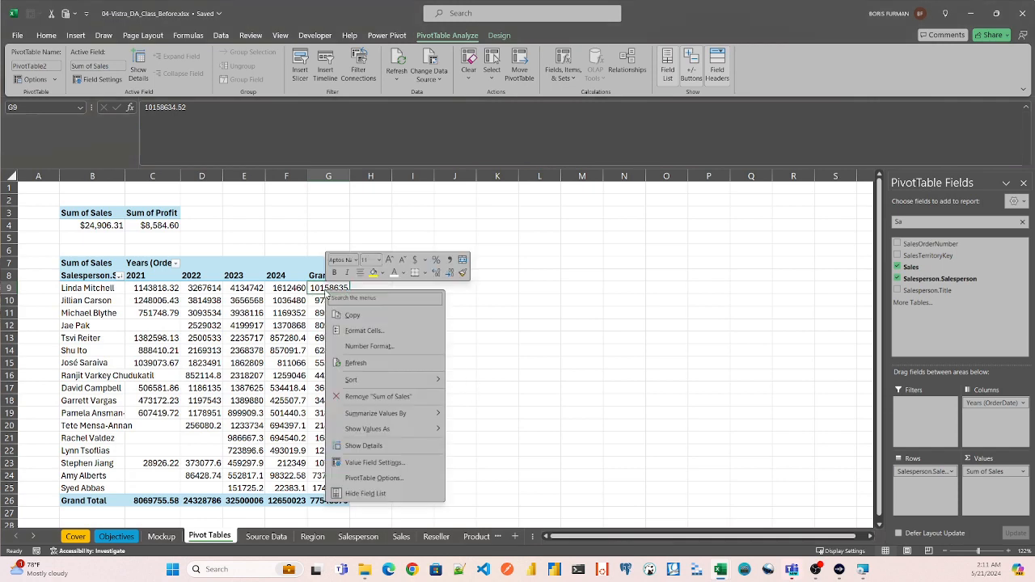
left_click(356, 362)
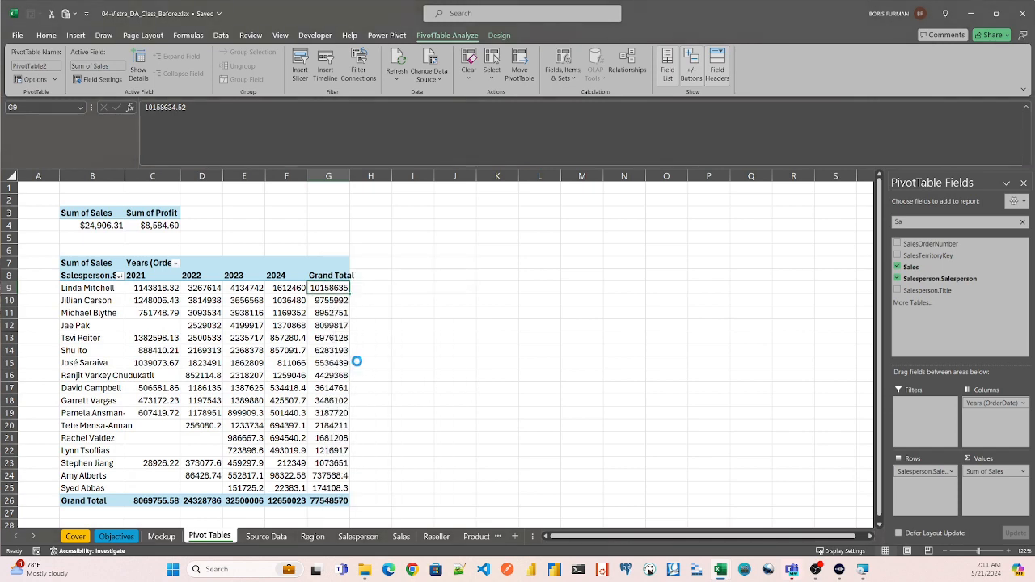
right_click(329, 291)
left_click(354, 331)
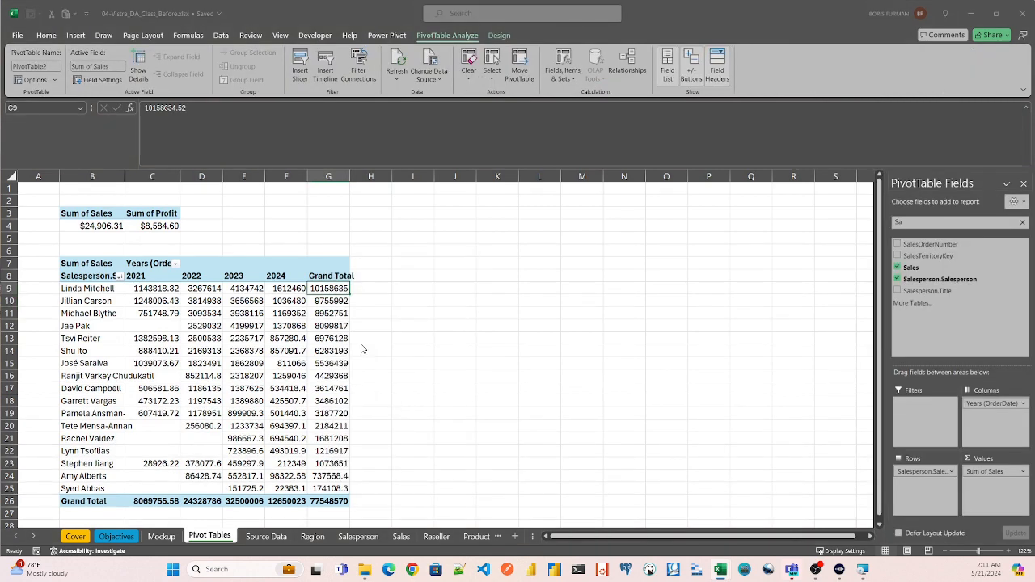
left_click(241, 268)
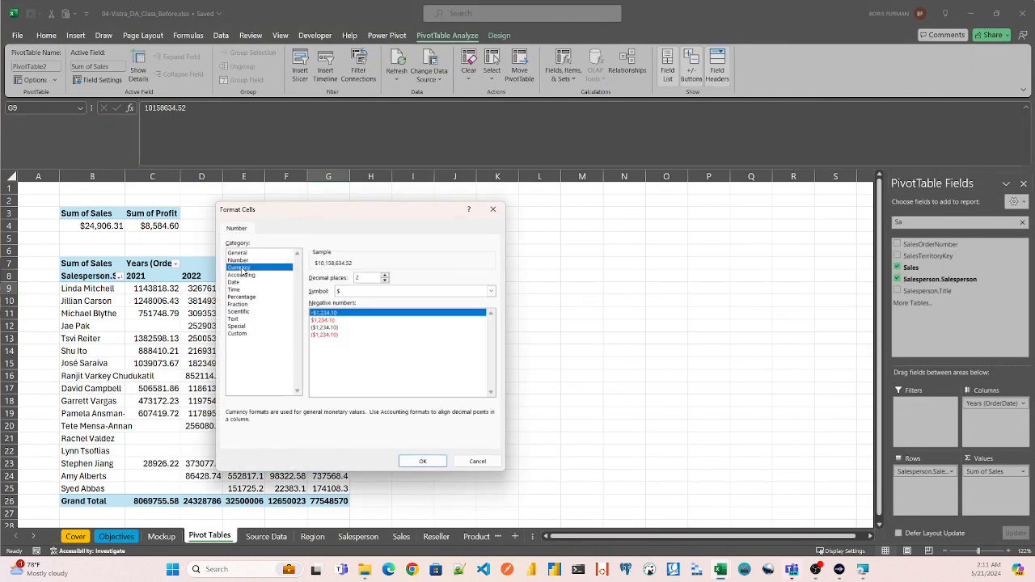
left_click(422, 461)
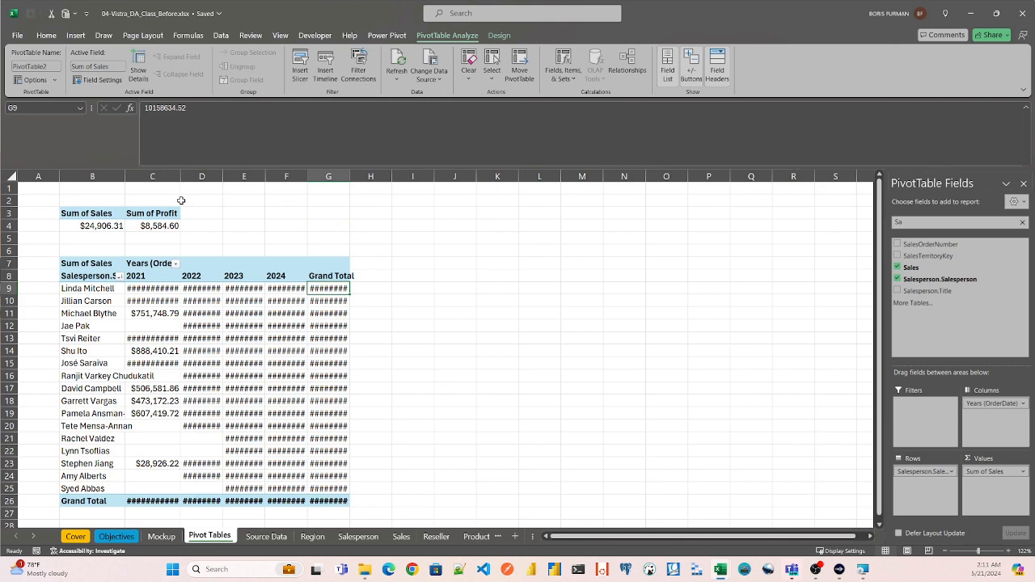
- Autofit the widths of columns B through G to their contents
left_click(113, 177)
left_click(314, 176, "shift")
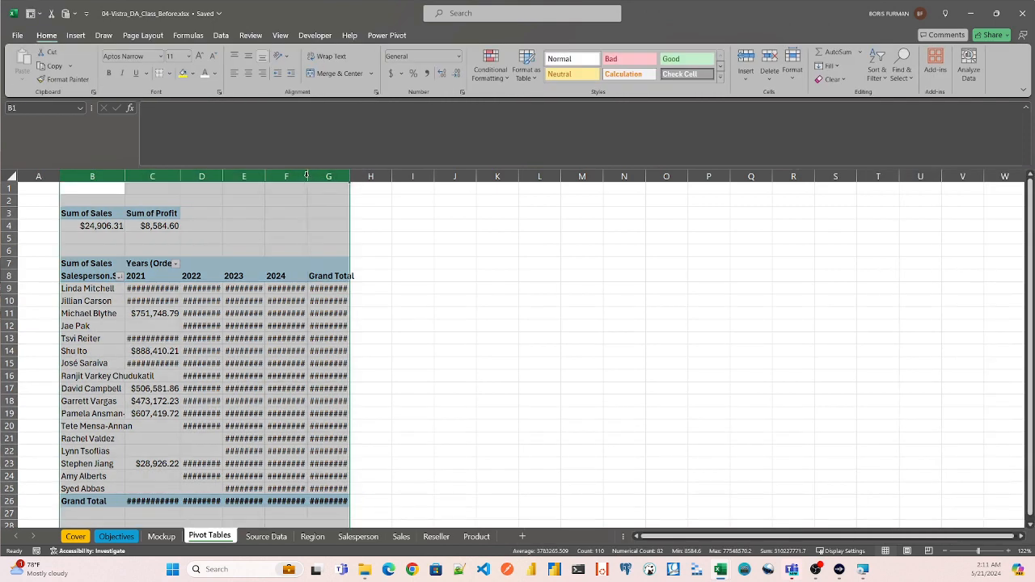
double_click(303, 176)
left_click(491, 264)
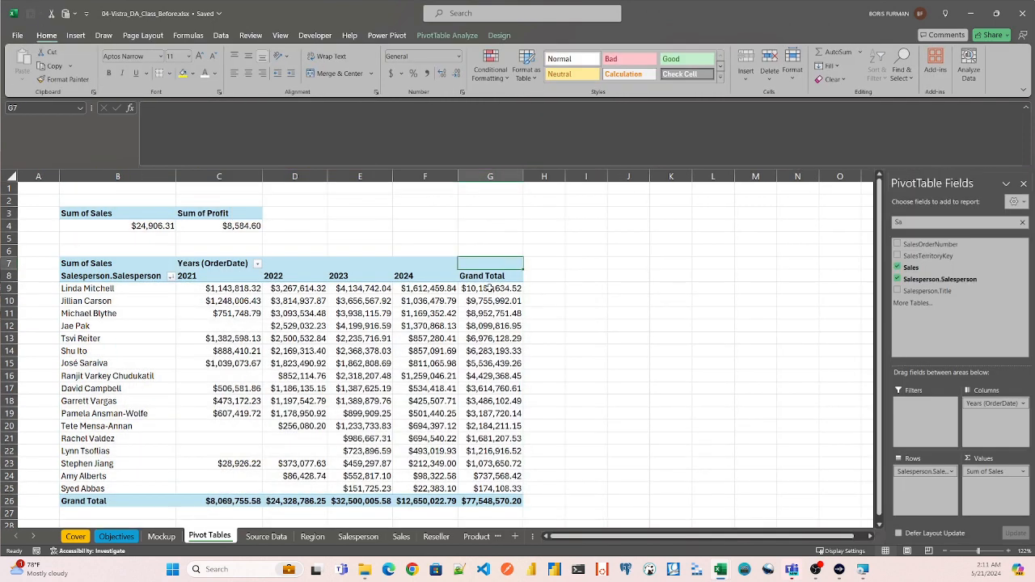
- Rename the salesperson PivotTable as pt_sales_by_sales and save the workbook
left_click(488, 288)
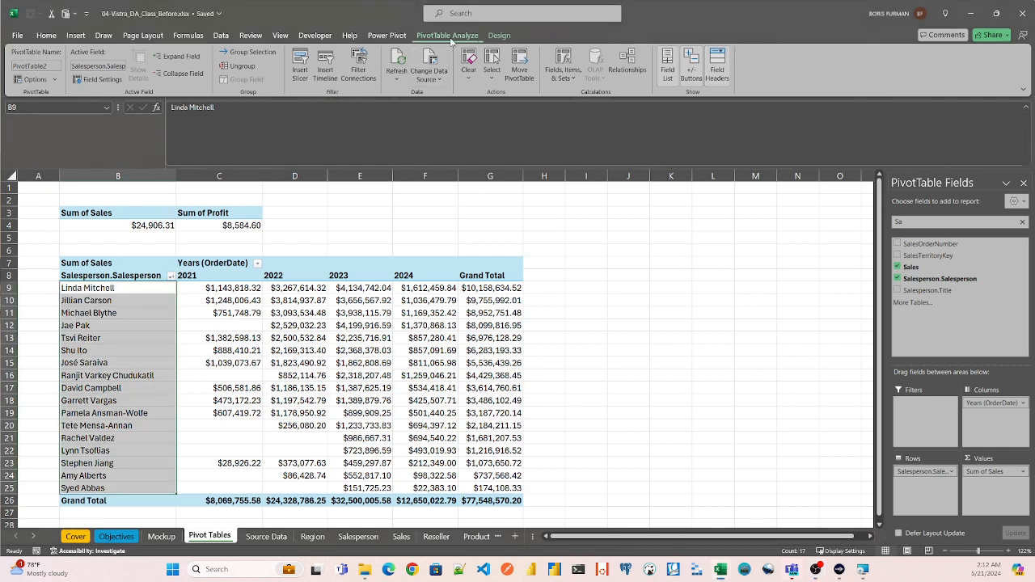
left_click(52, 65)
key("BackSpace")
type("pt_sales_by_sales")
key("Return")
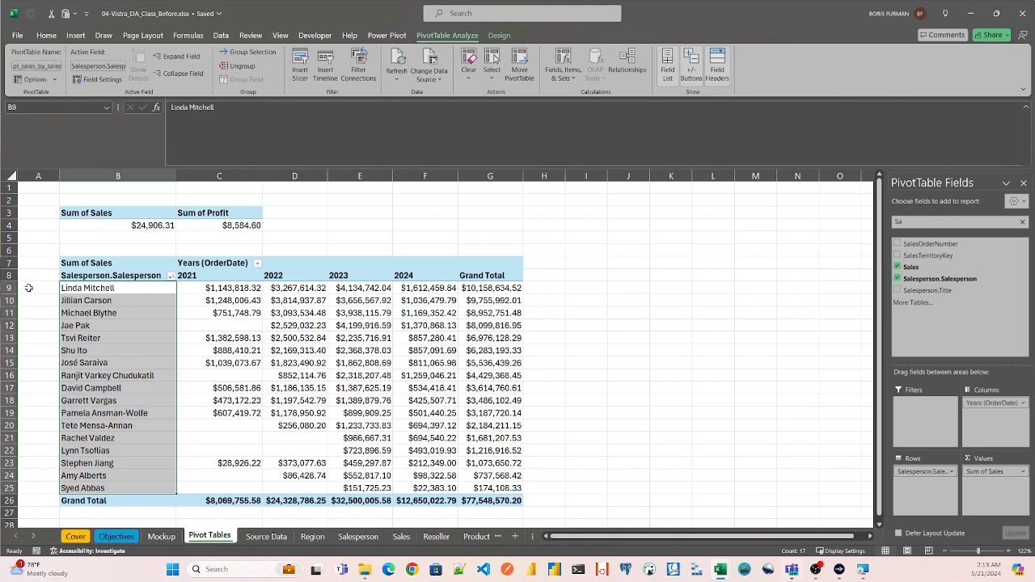
left_click(104, 305)
left_click(112, 289)
key("ctrl+s")
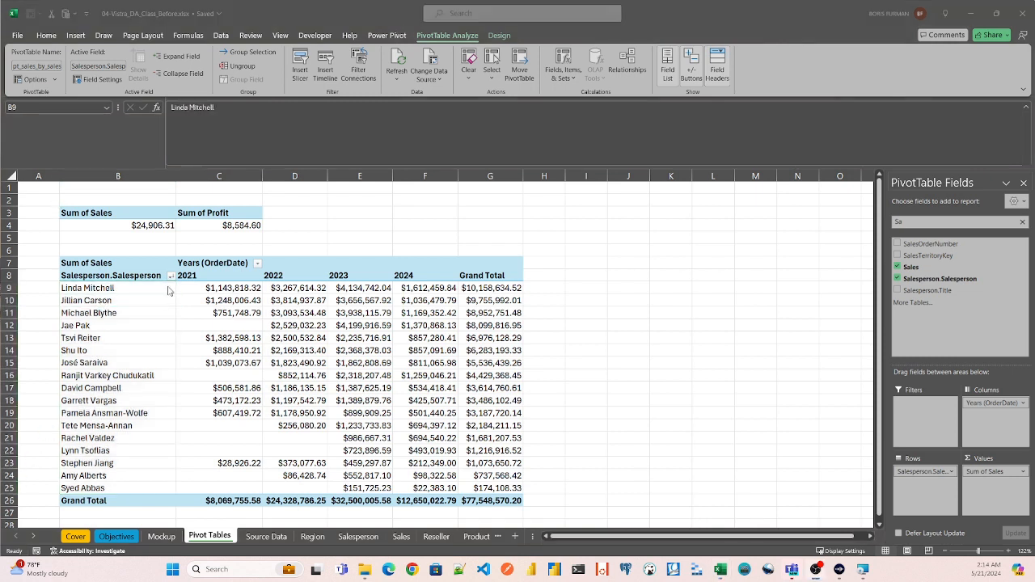
- Insert a Clustered Column PivotChart based on the salesperson PivotTable
left_click(117, 285)
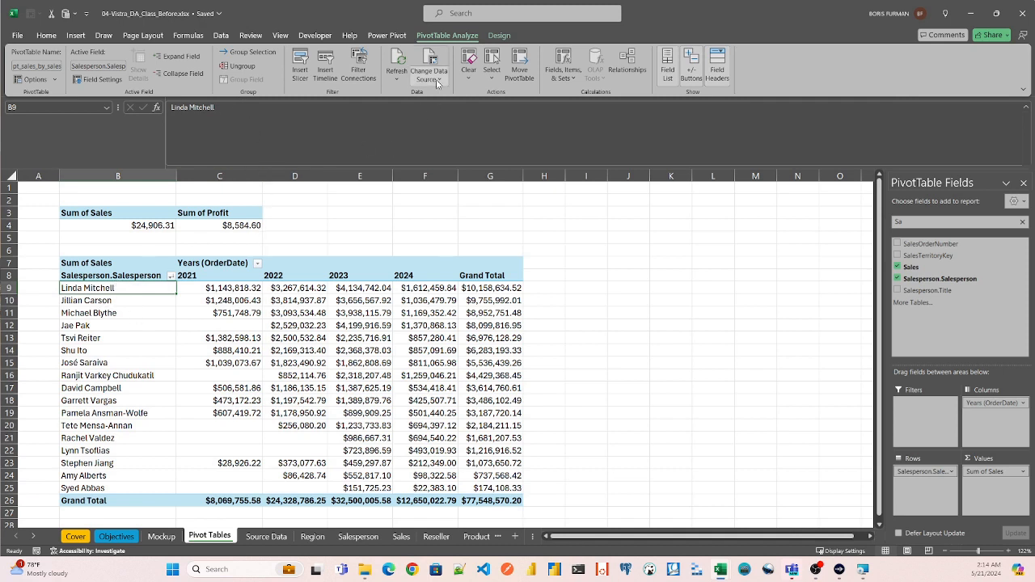
left_click(76, 35)
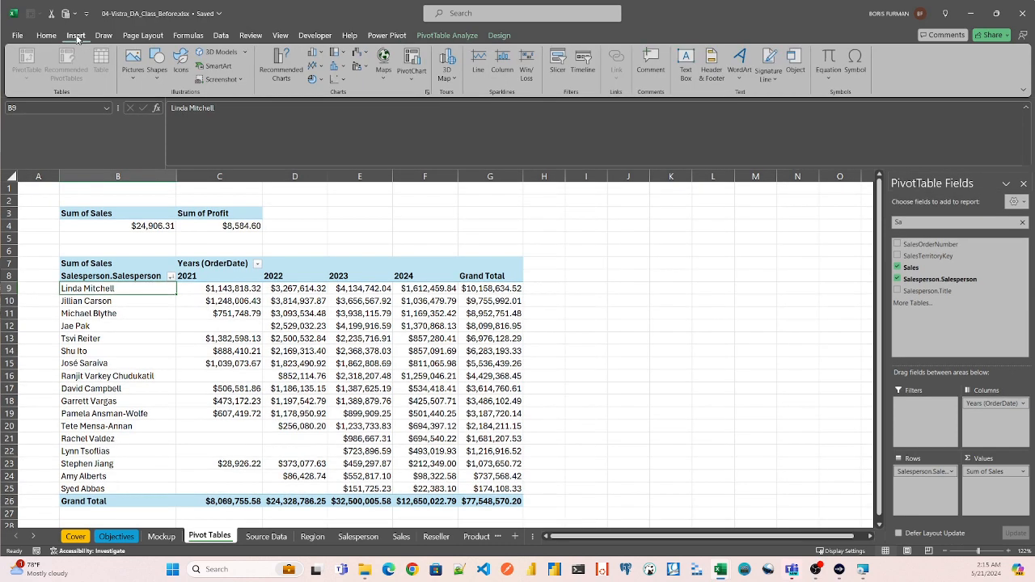
left_click(281, 66)
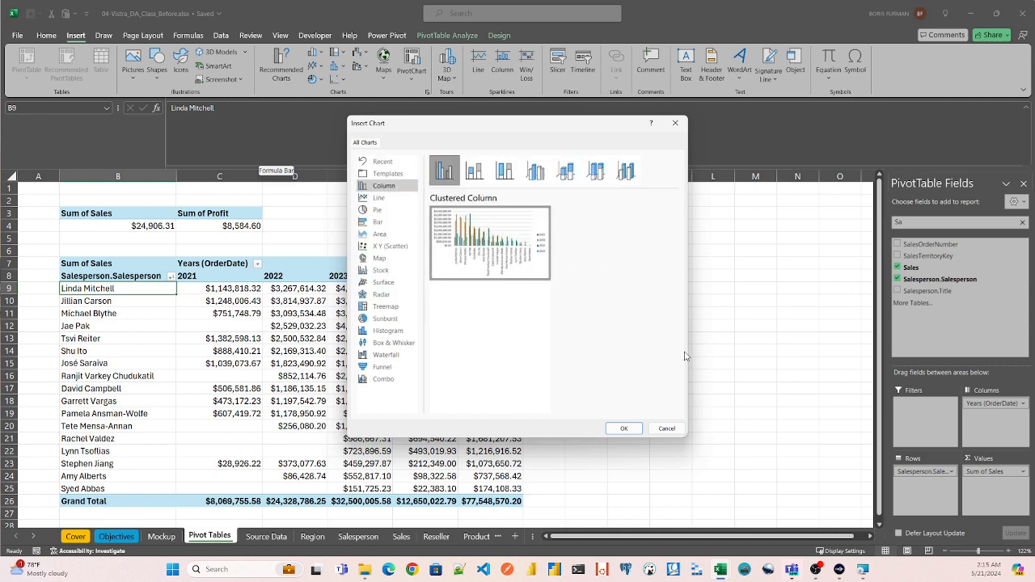
mouse_move(529, 263)
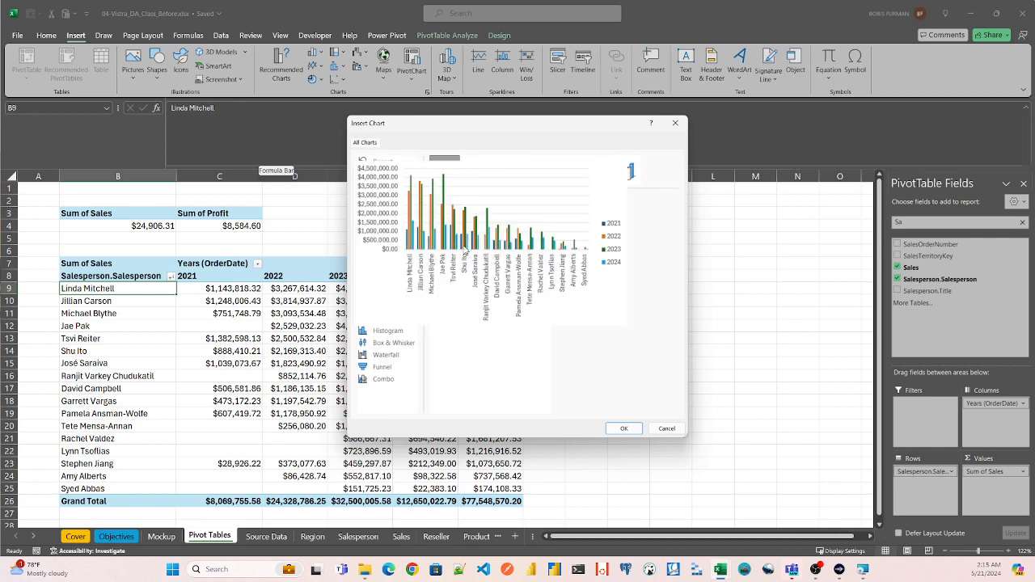
left_click(625, 428)
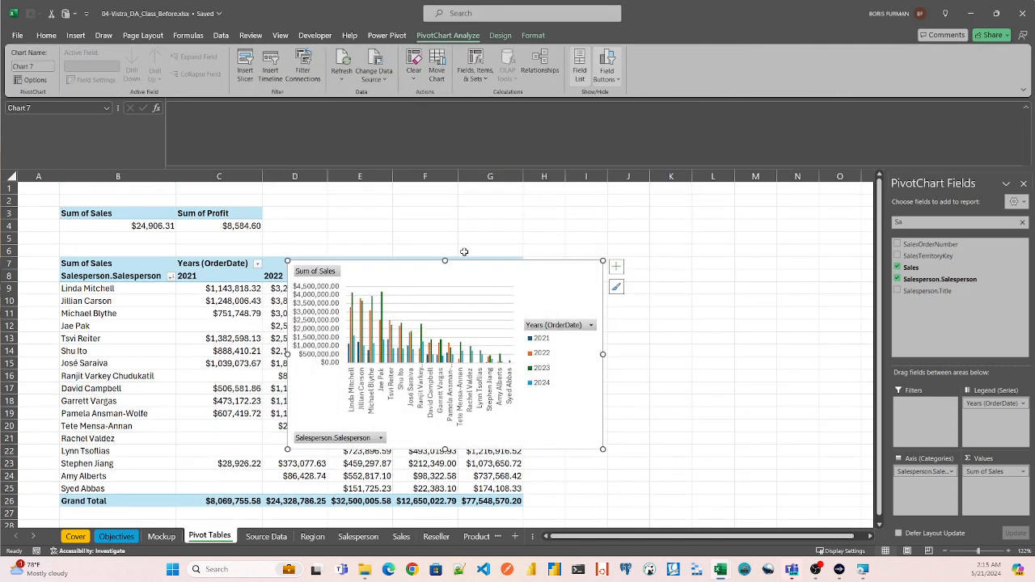
- Move the salesperson chart from the Pivot Tables sheet to the Mockup sheet, placing it beside the Sales By Employee box
key("Delete")
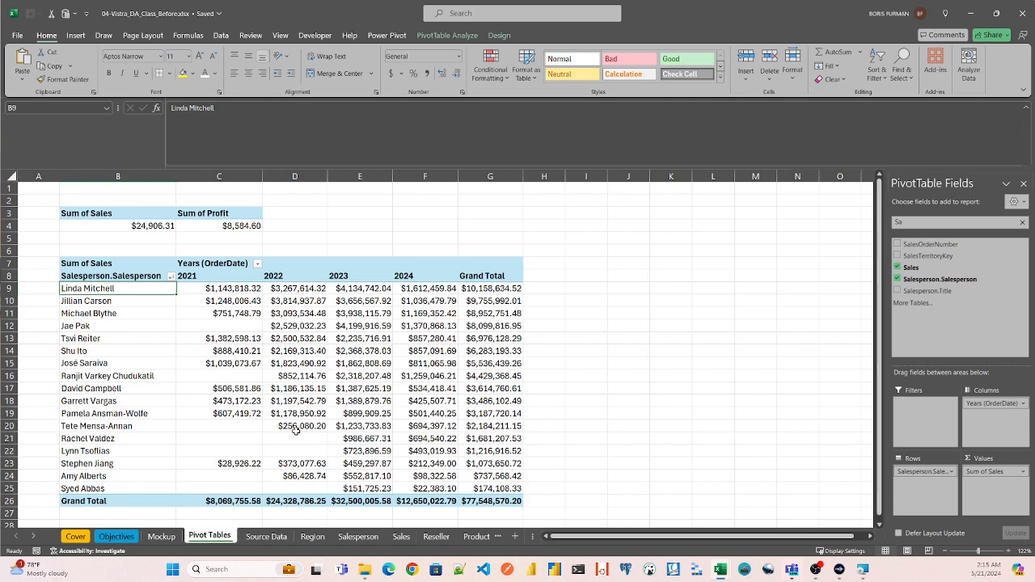
left_click(161, 536)
key("ctrl+v")
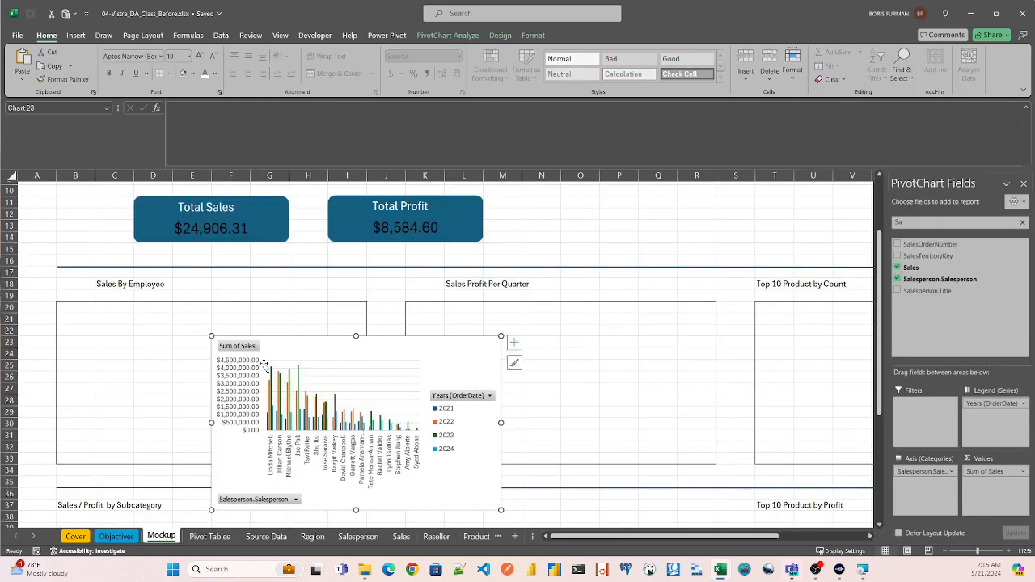
left_click_drag(342, 356, 538, 305)
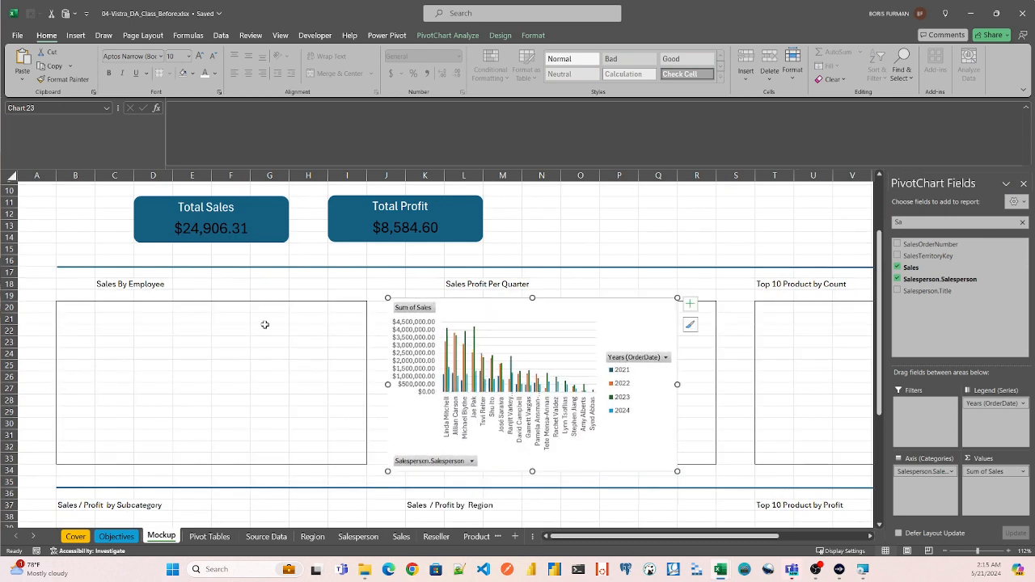
- Clear the placeholder border around B20:I33 under Sales By Employee and move the salesperson chart into that area
left_click(67, 305)
left_click(345, 458, "shift")
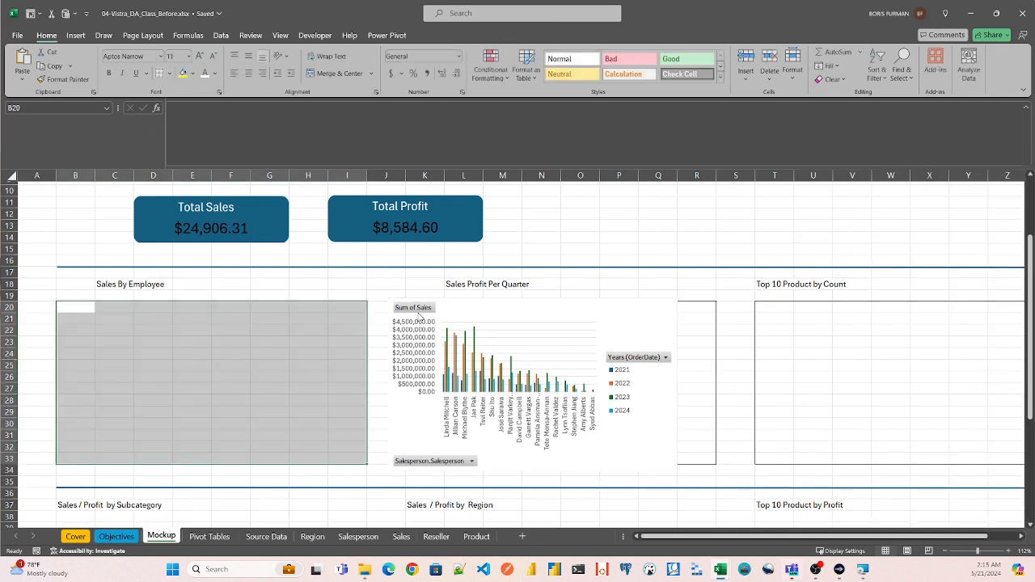
left_click(392, 283)
left_click(453, 344)
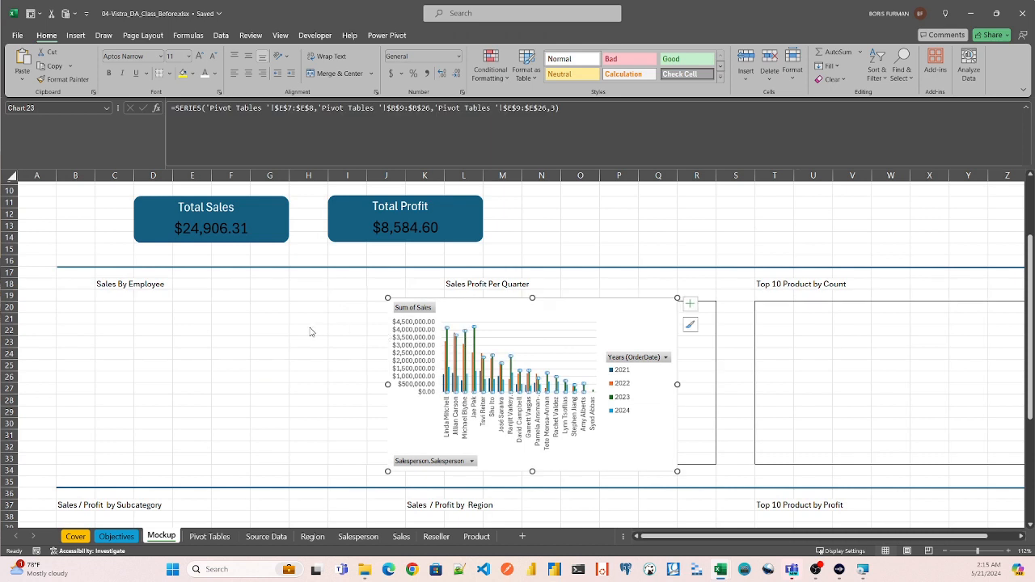
left_click_drag(449, 303, 144, 297)
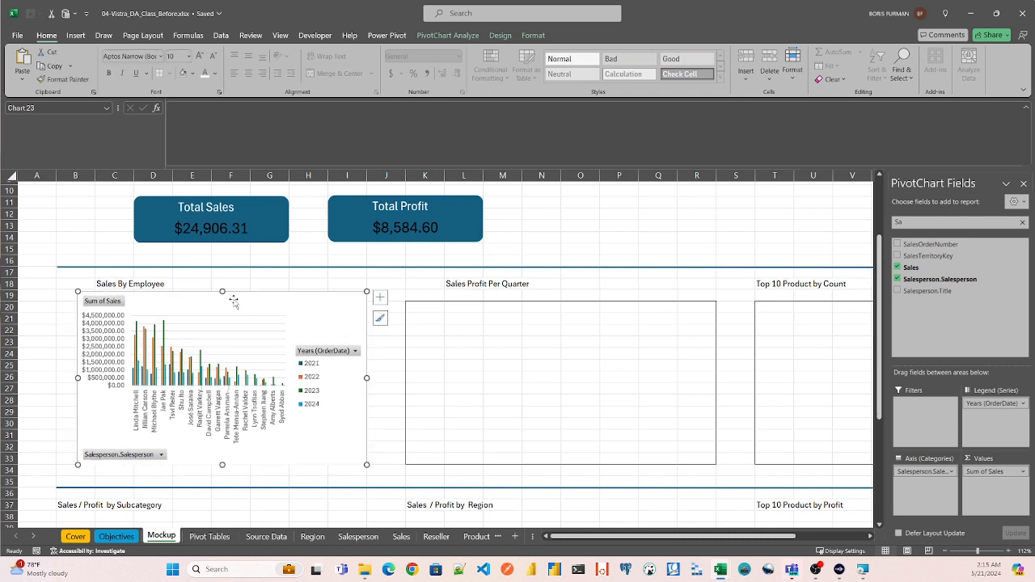
- Hide all field buttons on the Sales By Employee chart and remove its gridlines
right_click(101, 304)
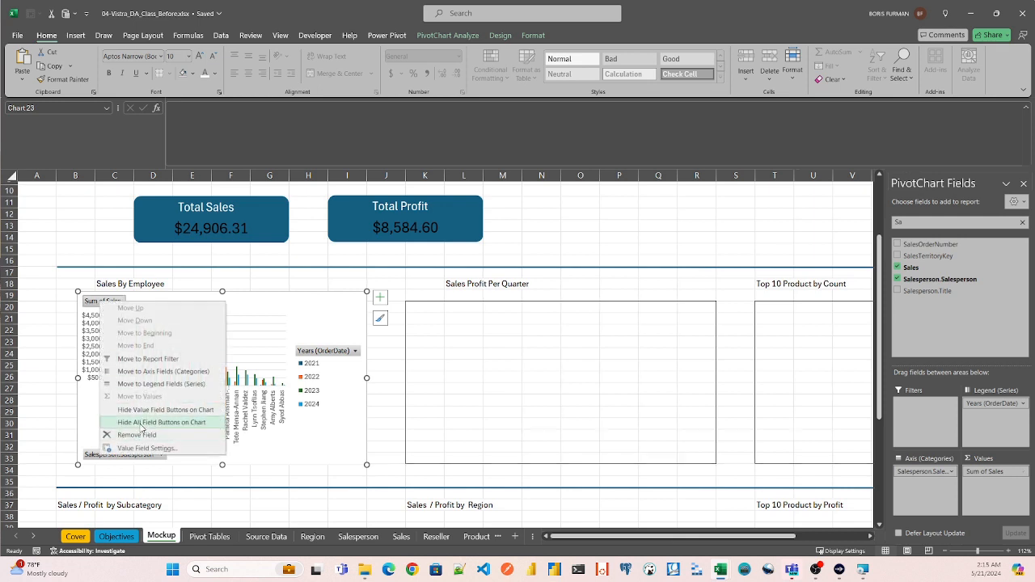
left_click(142, 422)
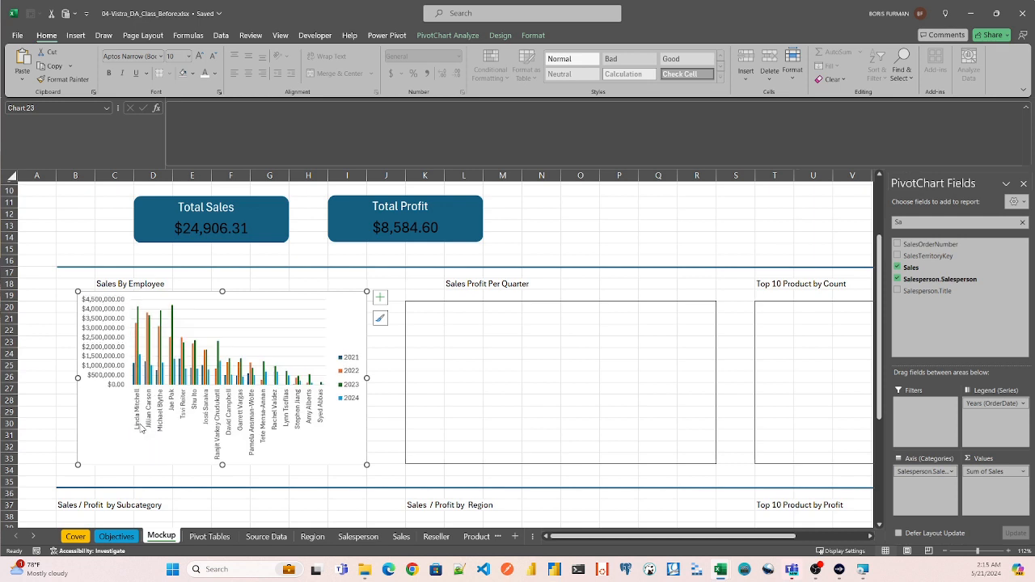
left_click(379, 298)
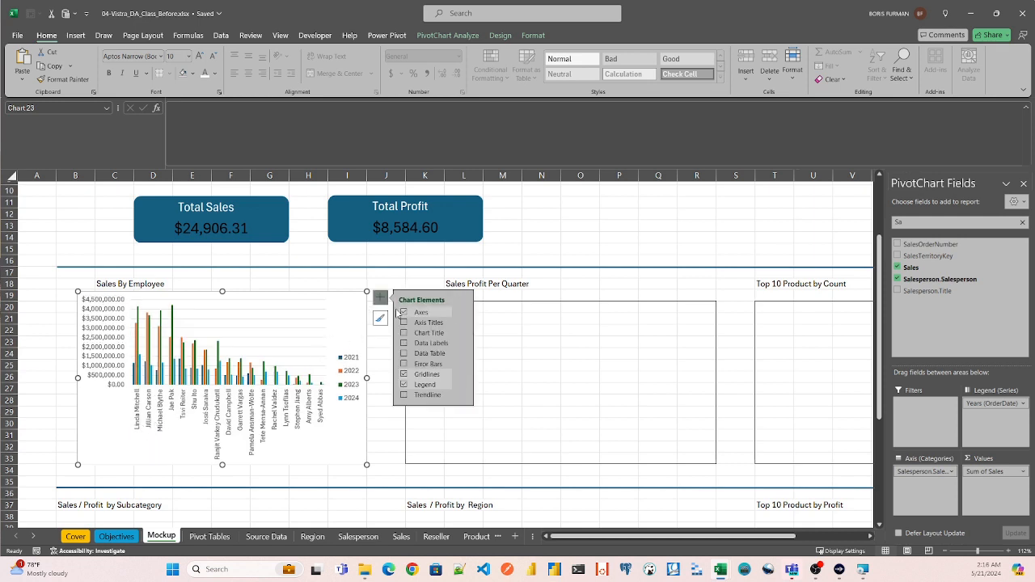
left_click(410, 323)
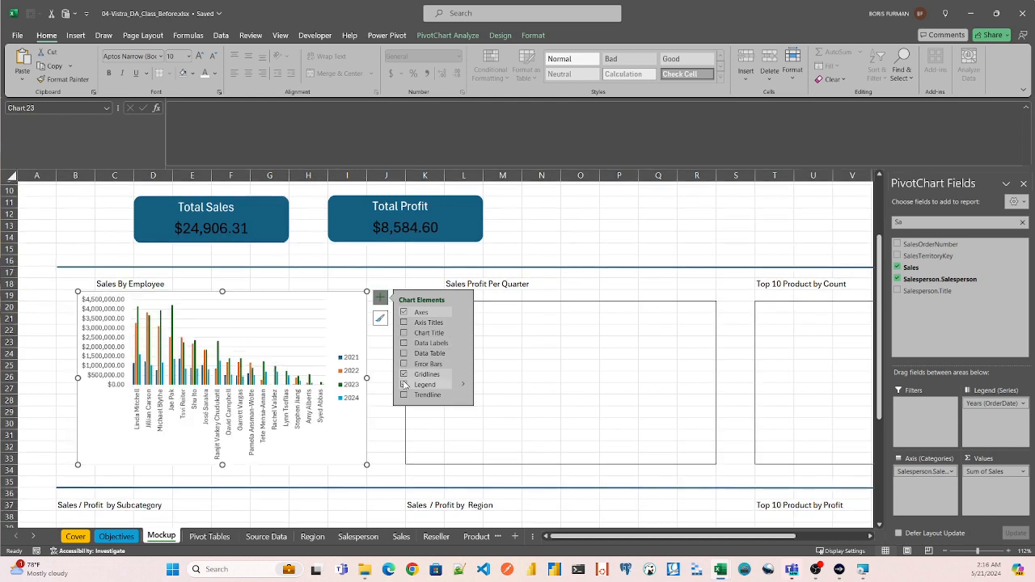
left_click(404, 375)
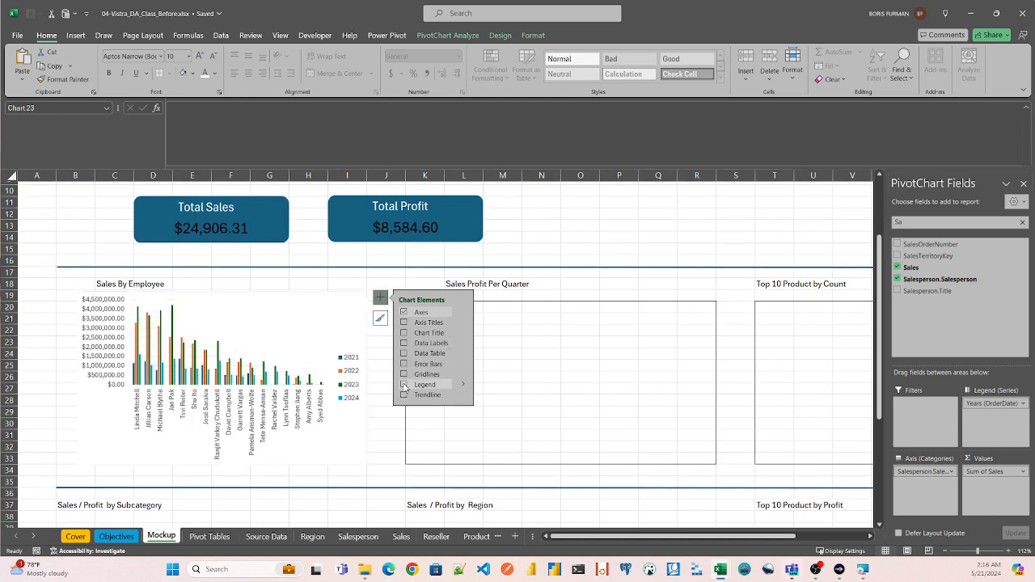
- Place the Sales By Employee chart's legend at the bottom and shift the chart so its left edge lines up with column B
left_click(405, 385)
left_click(405, 386)
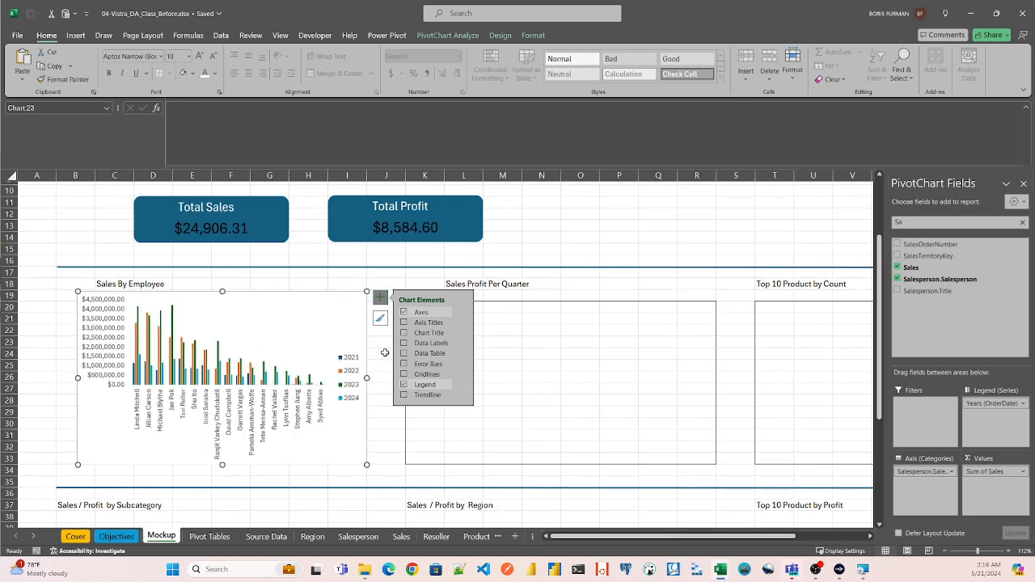
left_click(464, 385)
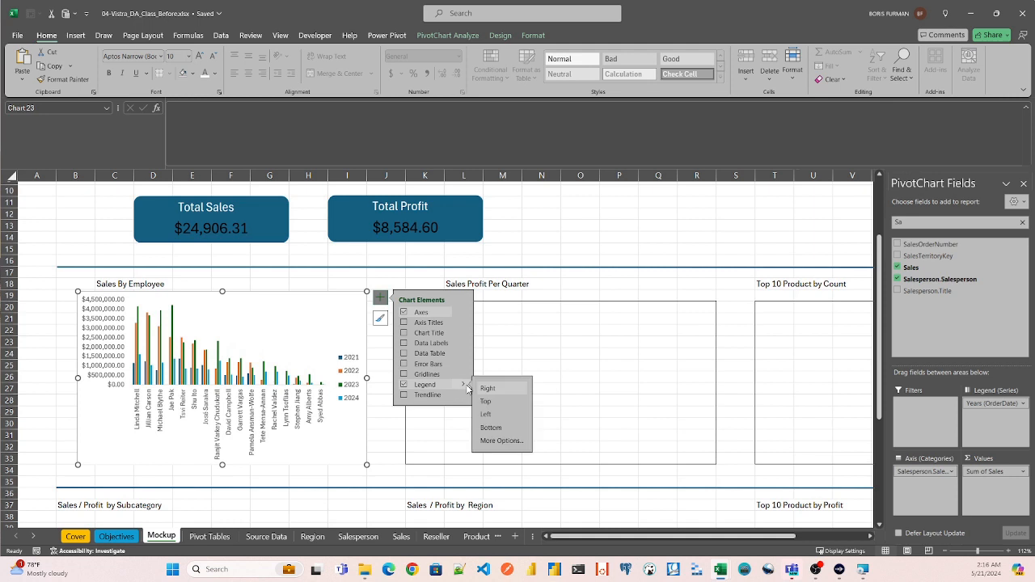
left_click(491, 427)
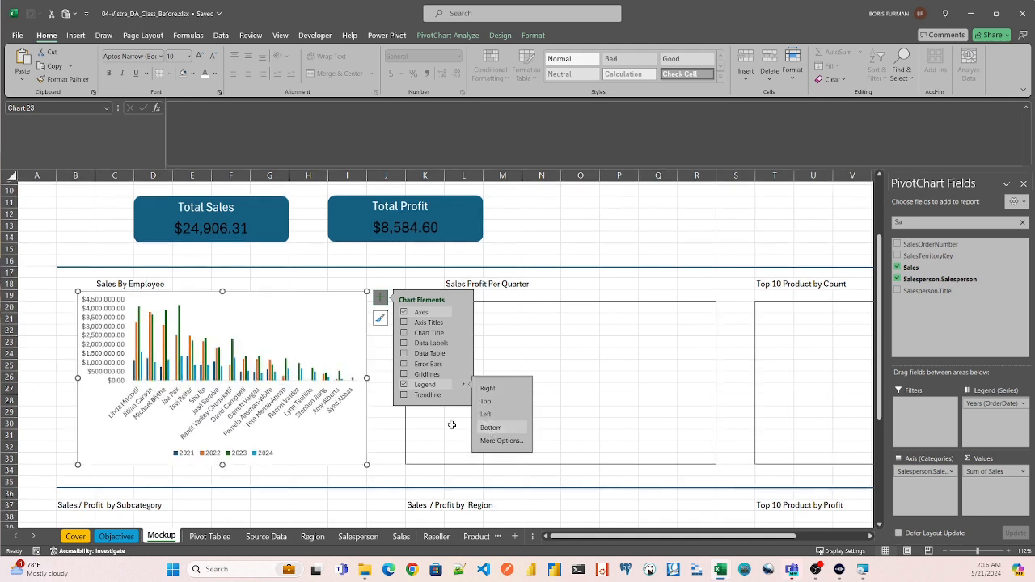
left_click(219, 276)
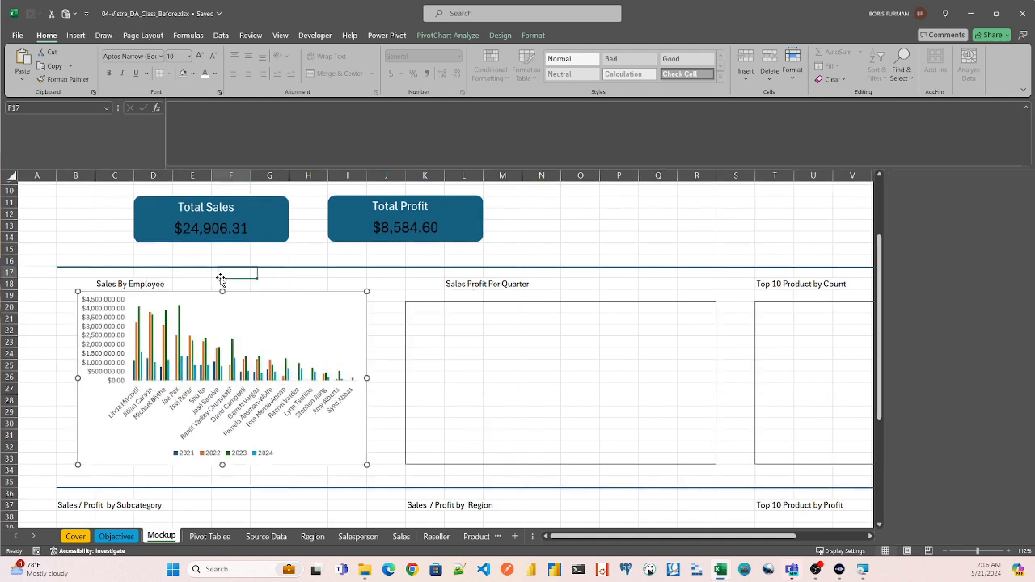
left_click(236, 316)
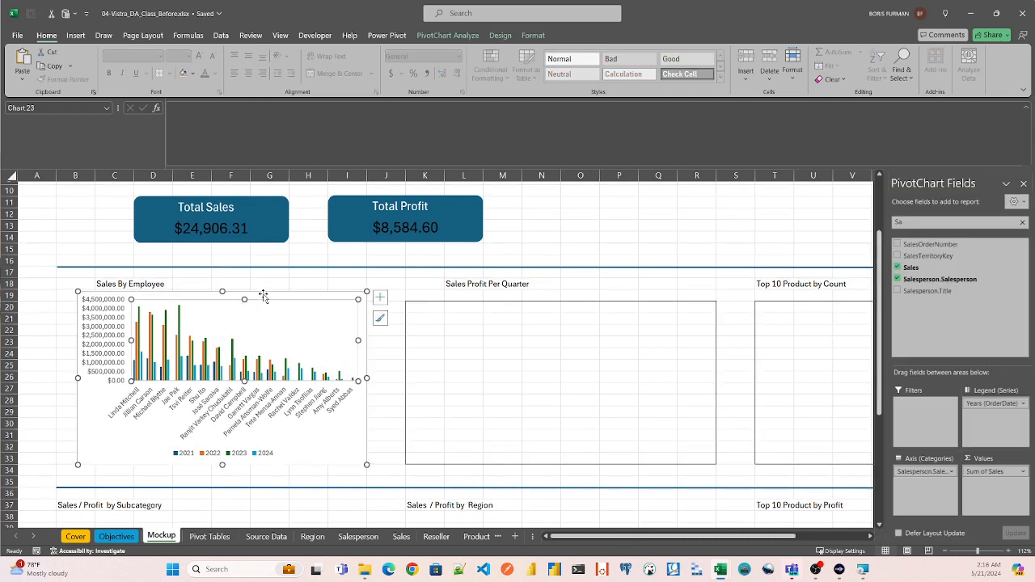
left_click_drag(266, 293, 257, 295)
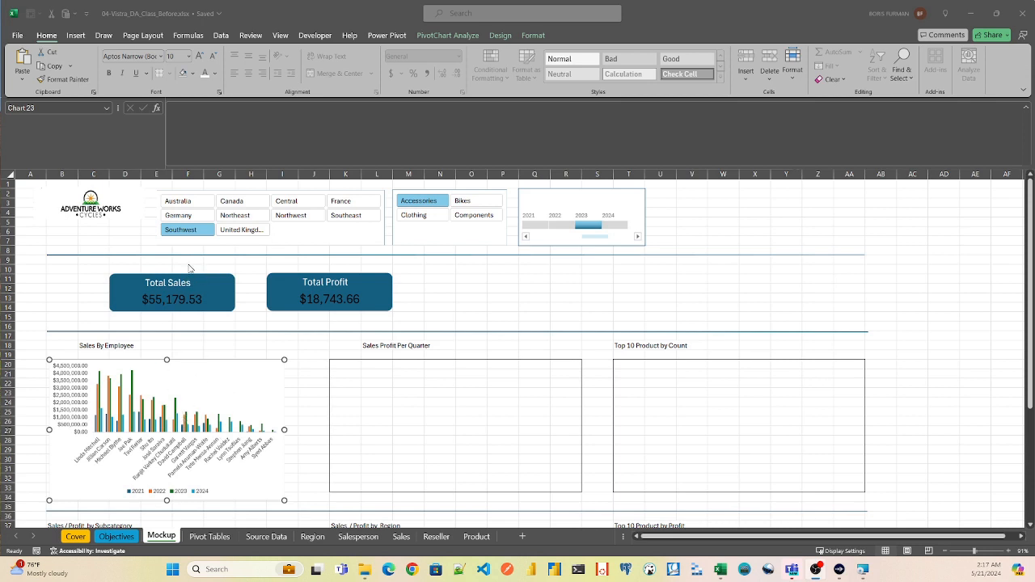
- Try the slicers by filtering the dashboard to the Northeast region and the Bikes category
left_click(201, 217)
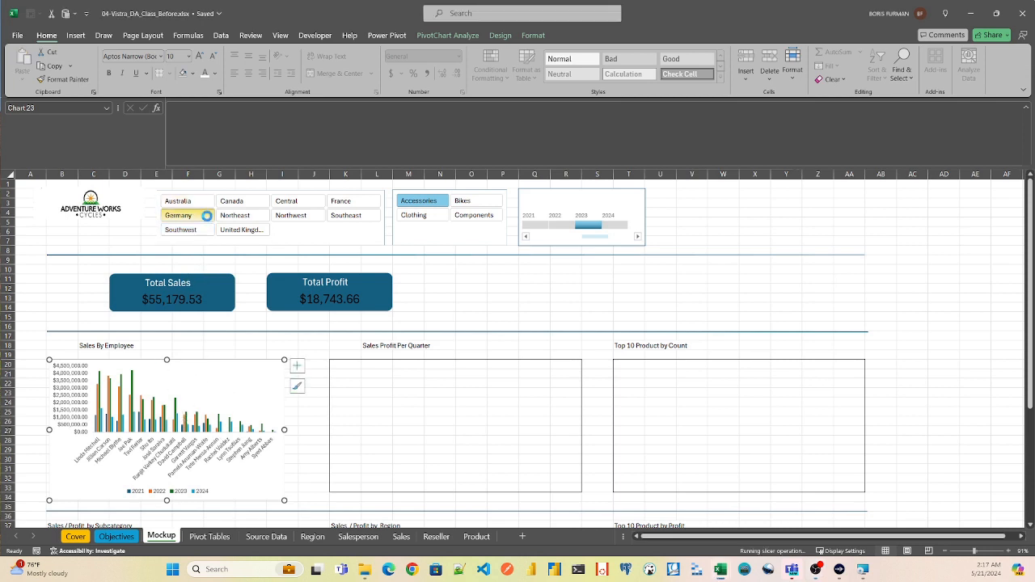
left_click(245, 218)
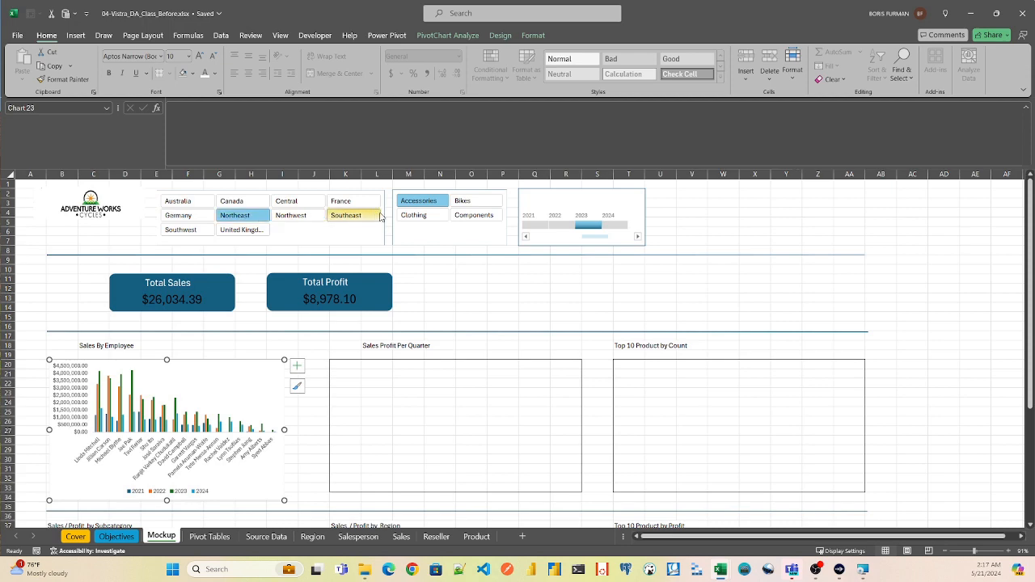
left_click(426, 217)
left_click(469, 203)
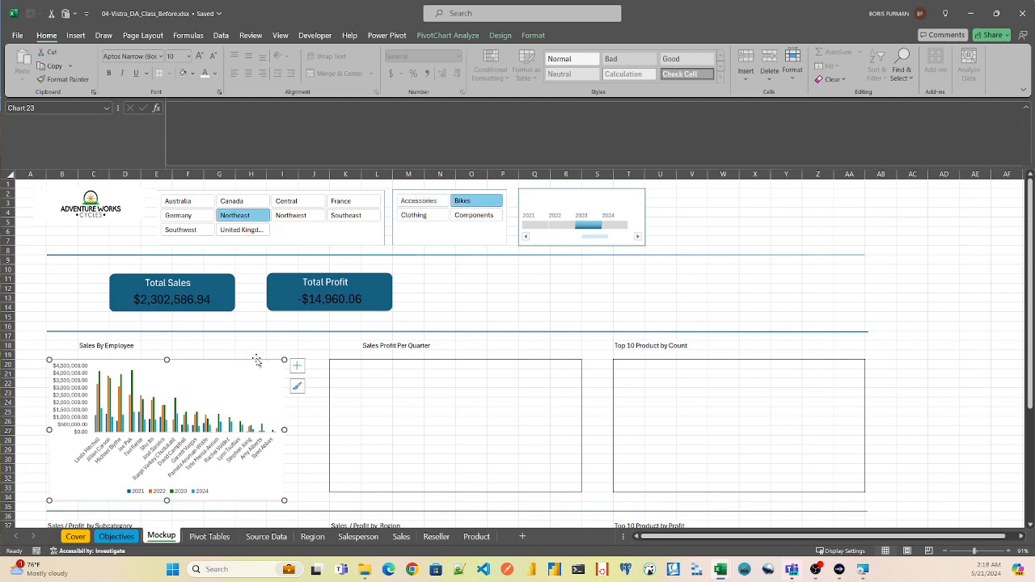
- Connect the salesperson PivotTable on the Pivot Tables sheet to the OrderDate, Product.Category and Region.Region filters
left_click(217, 537)
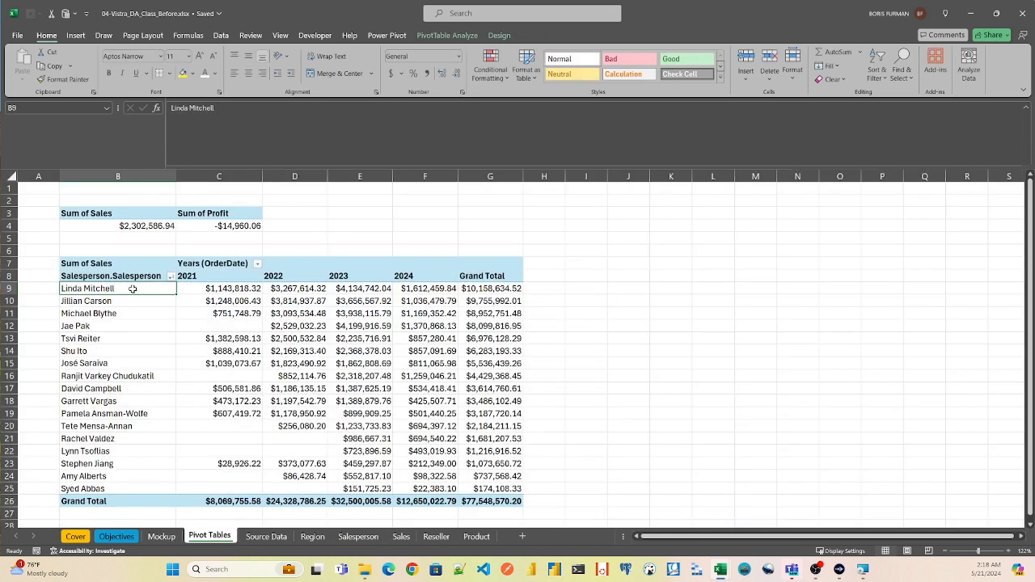
left_click(457, 35)
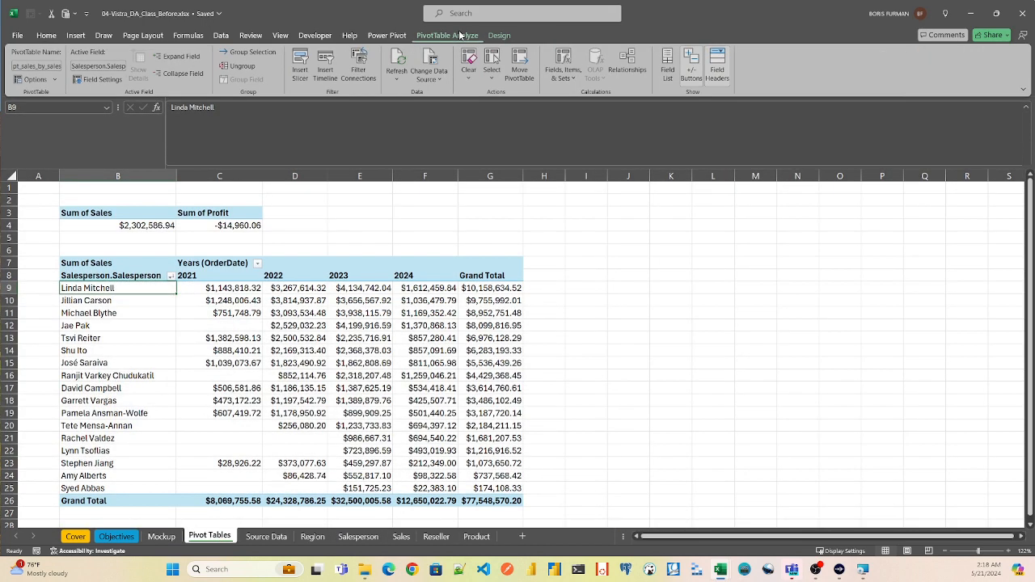
left_click(360, 69)
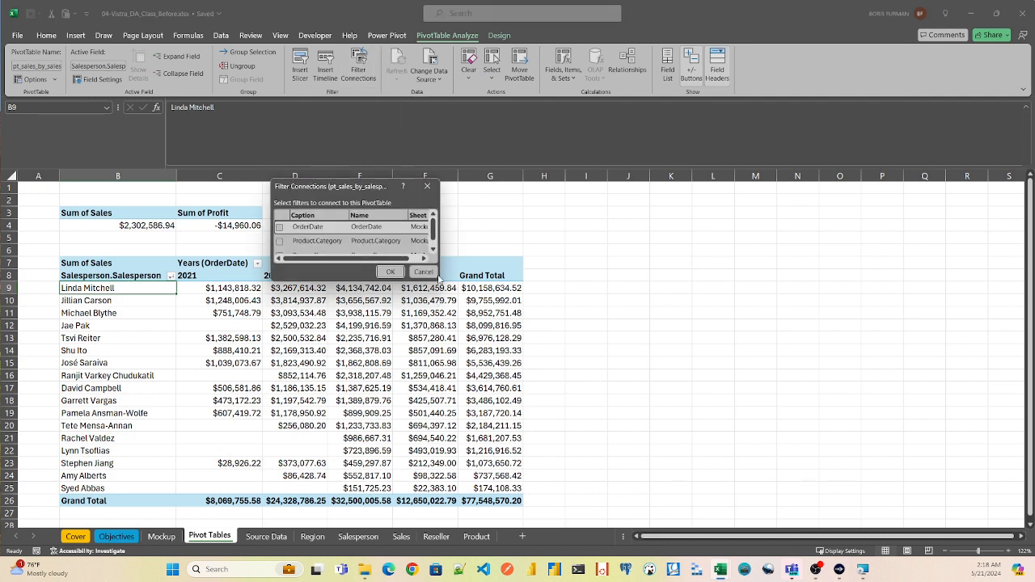
left_click_drag(435, 276, 502, 349)
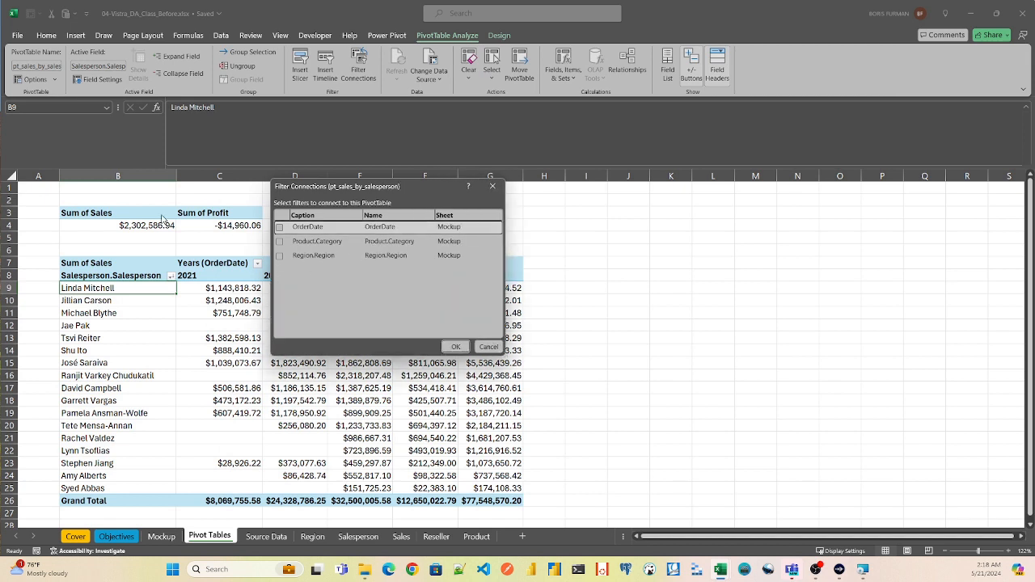
left_click(279, 229)
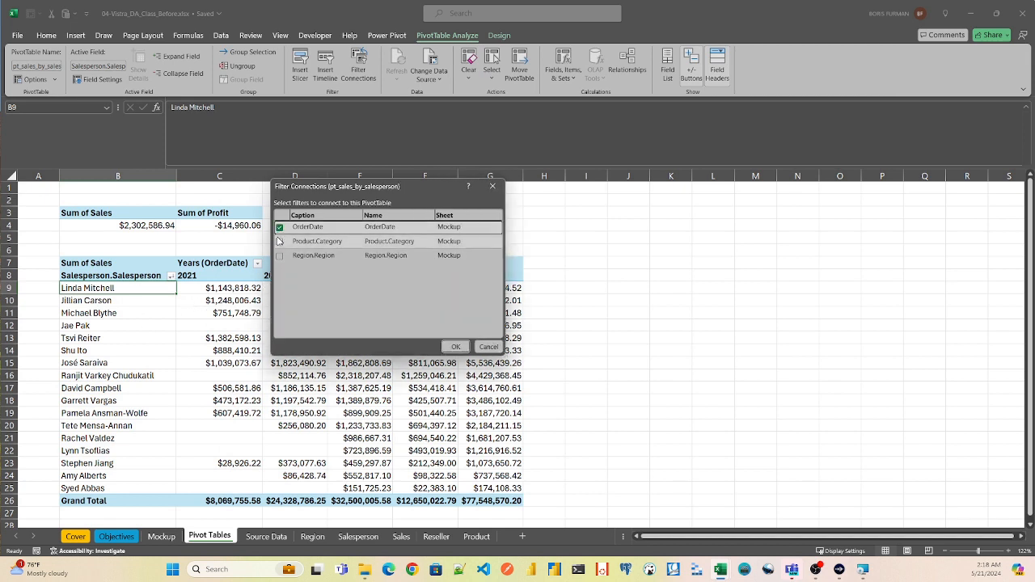
left_click(279, 241)
left_click(279, 256)
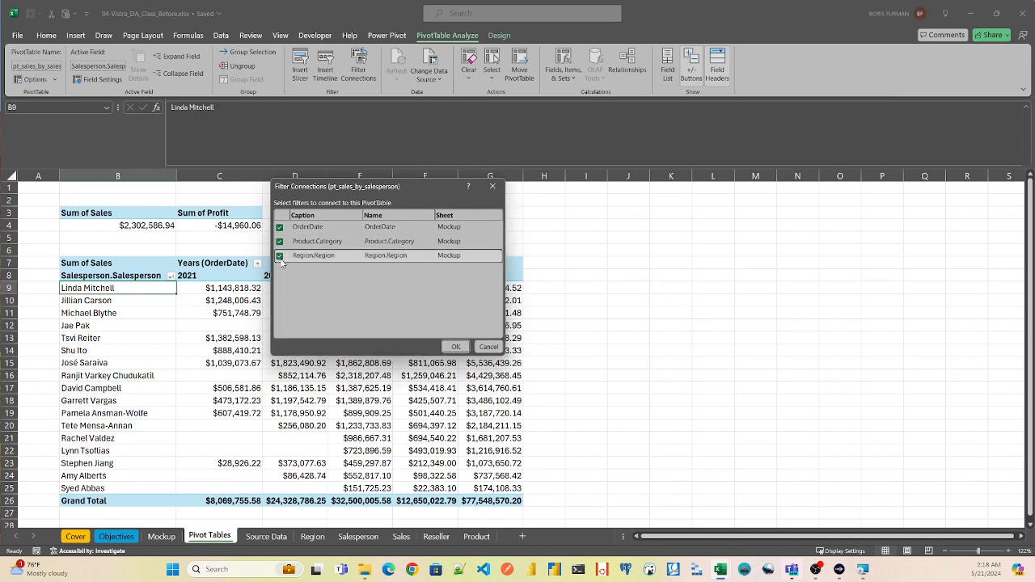
left_click(454, 347)
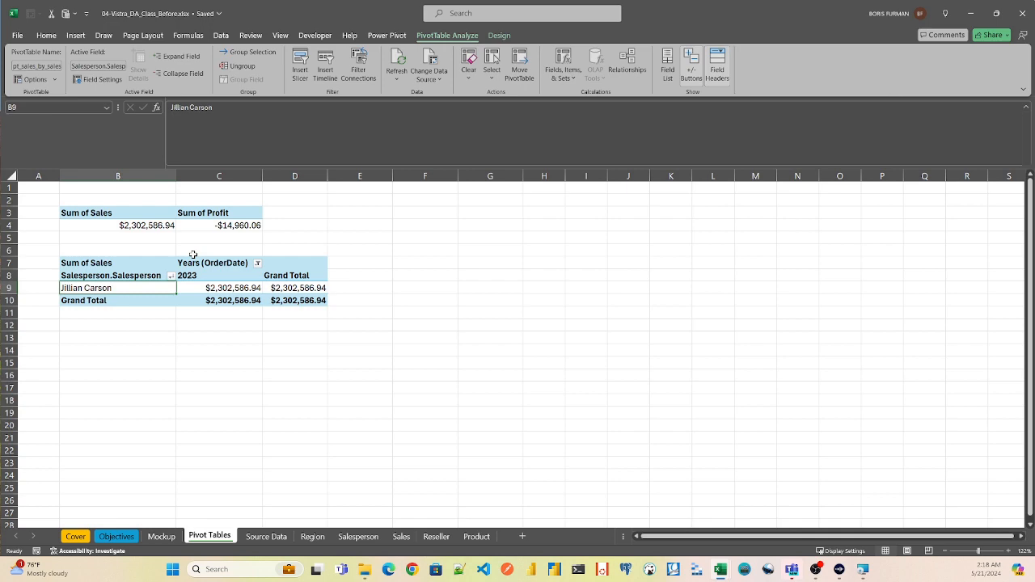
- Filter the Mockup dashboard to the Germany, Northeast, Northwest and France regions, the Components category and the year 2024
left_click(161, 537)
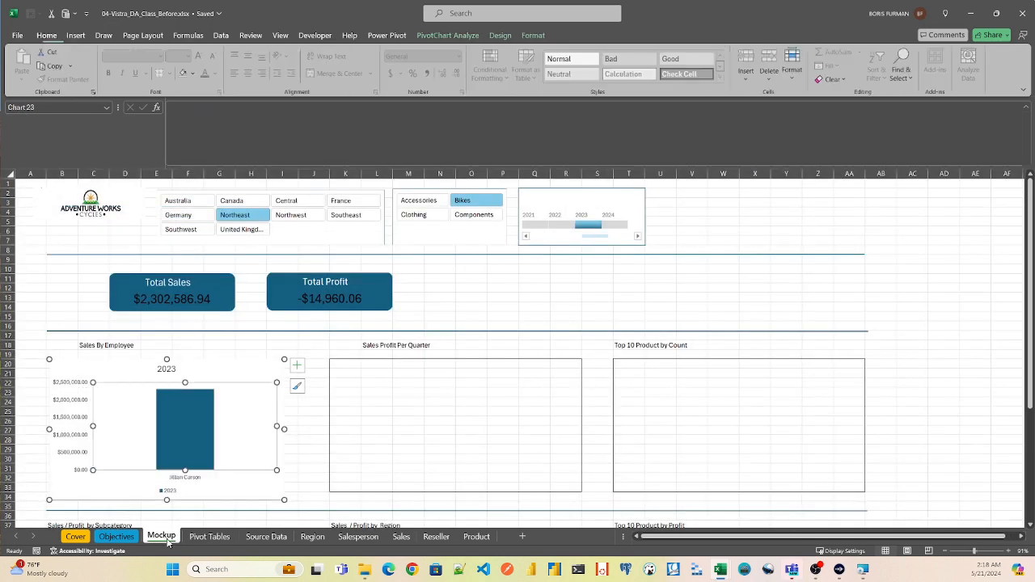
left_click(307, 216)
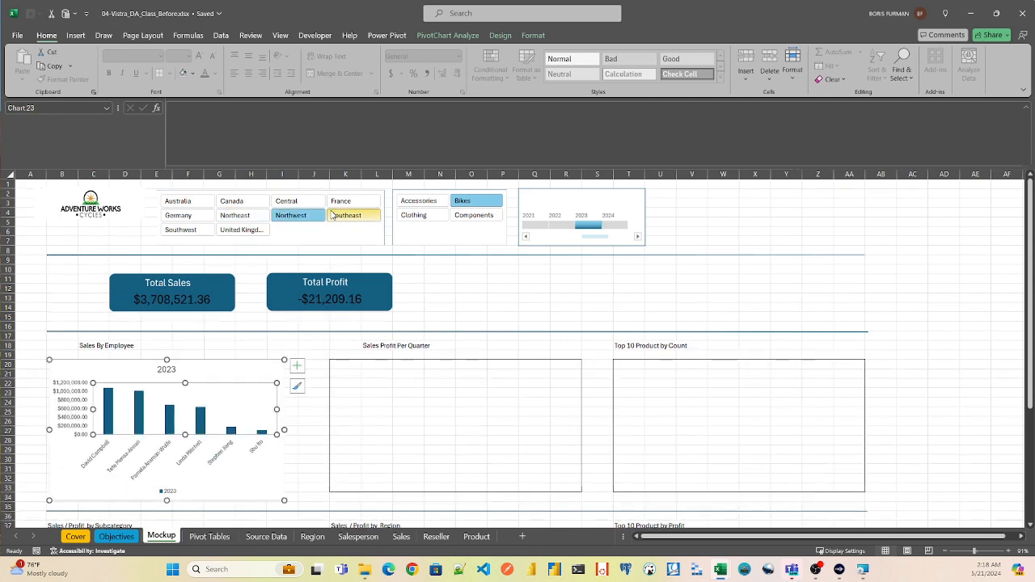
left_click(358, 204, "shift")
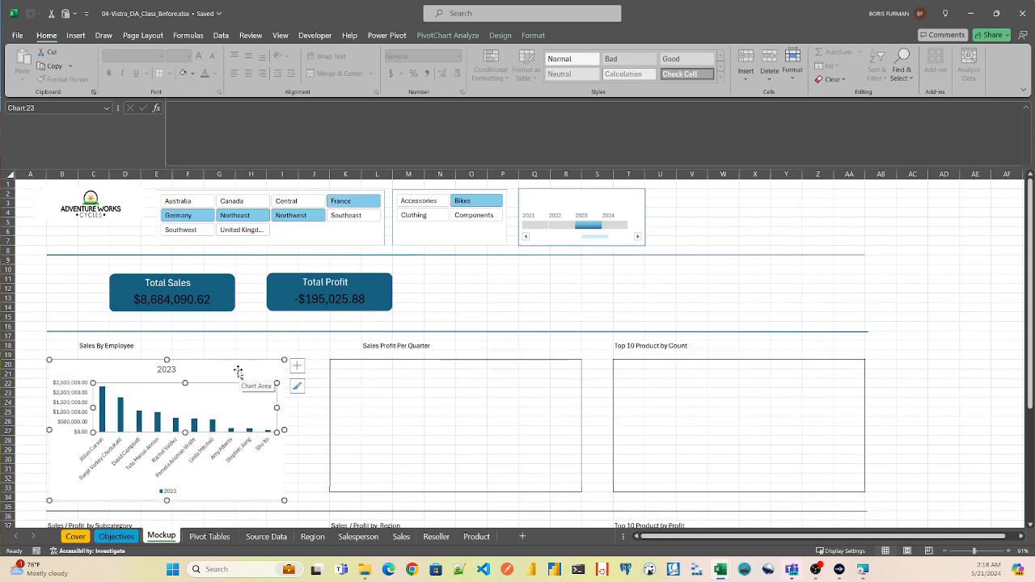
left_click(418, 204)
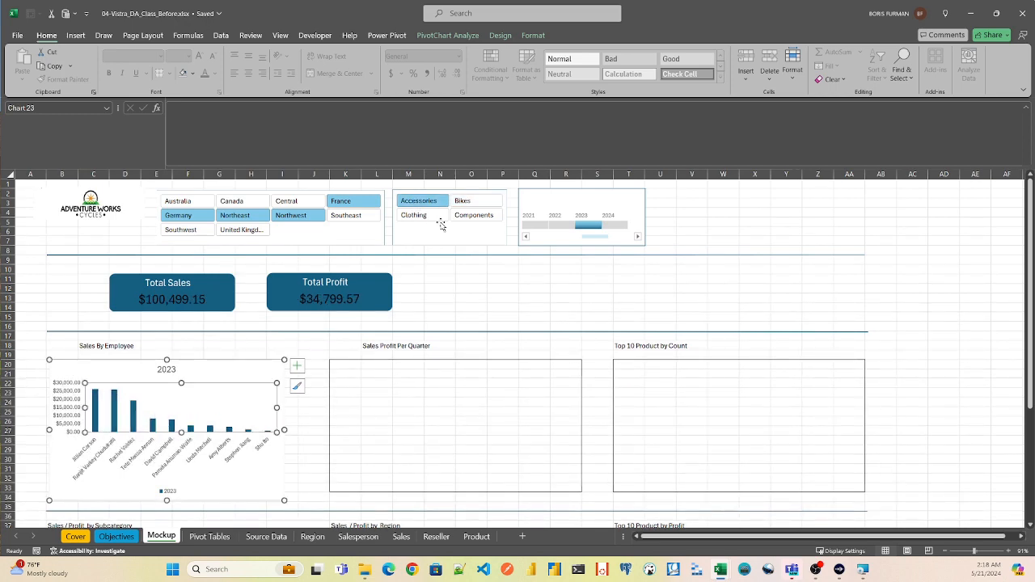
left_click(474, 215)
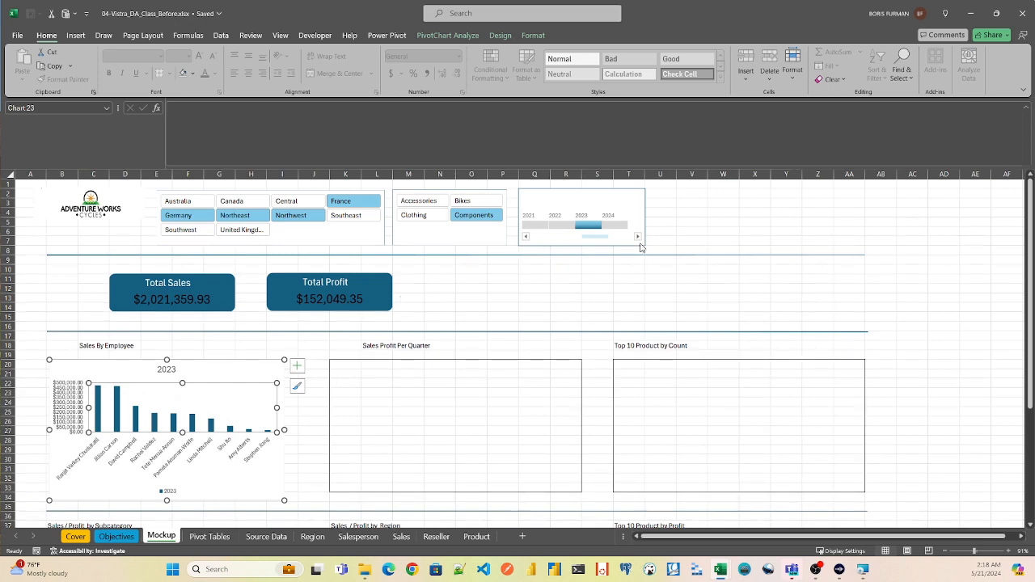
left_click(615, 225)
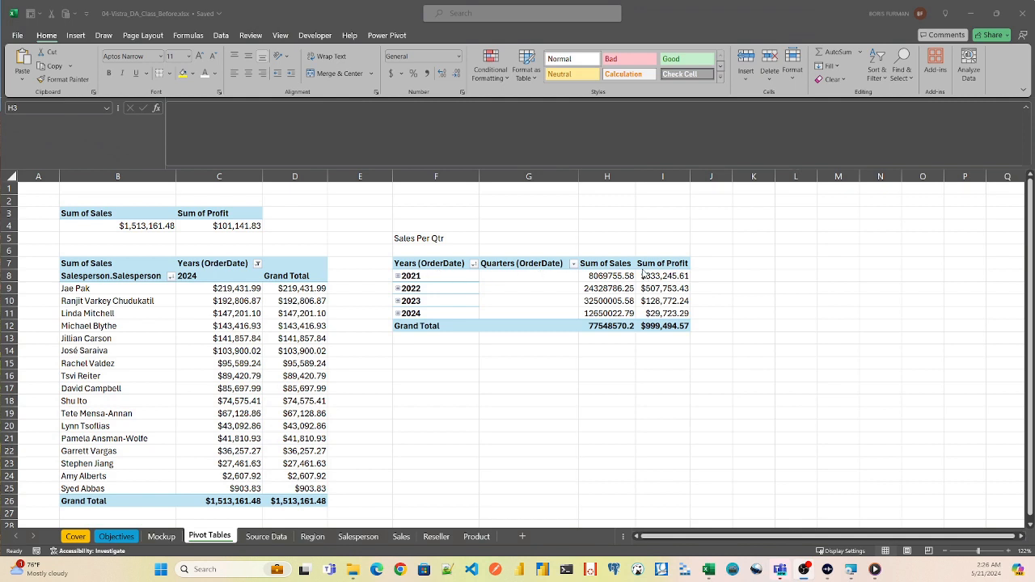
- Nudge the Sales Profit Per Quarter chart on the Mockup sheet slightly to the left and hide all its field buttons
left_click(397, 278)
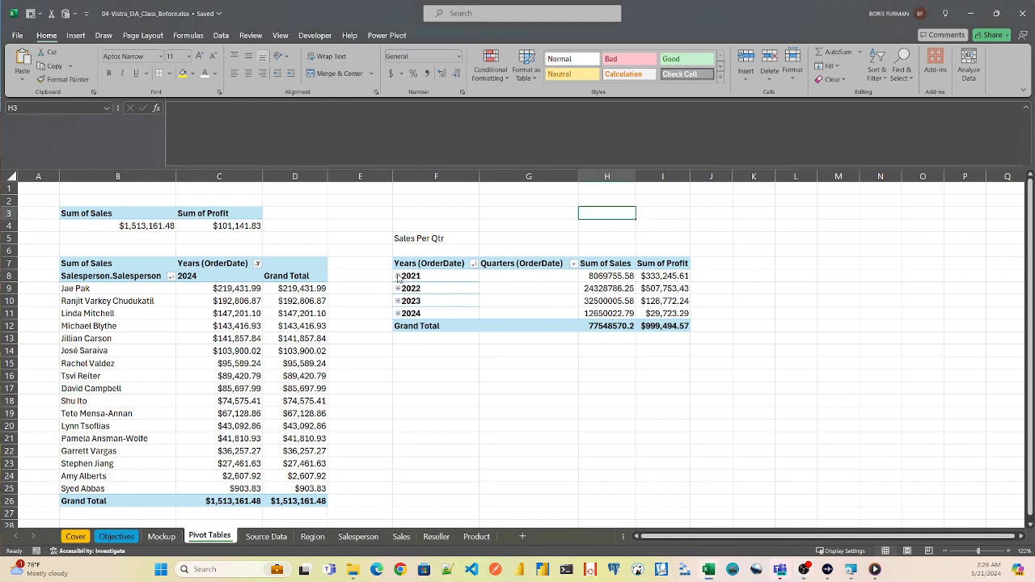
left_click(162, 537)
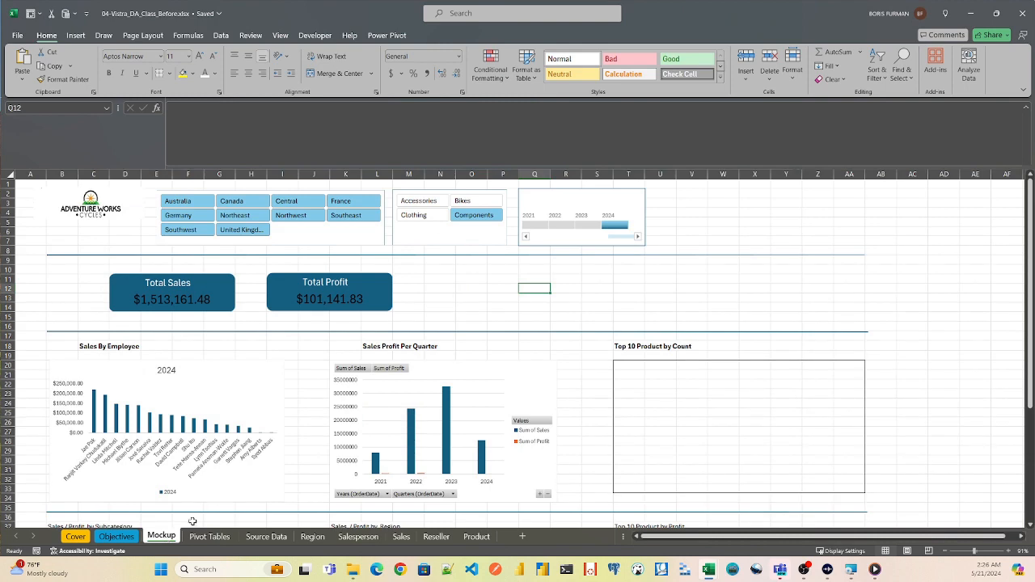
left_click(443, 362)
left_click_drag(431, 366, 422, 367)
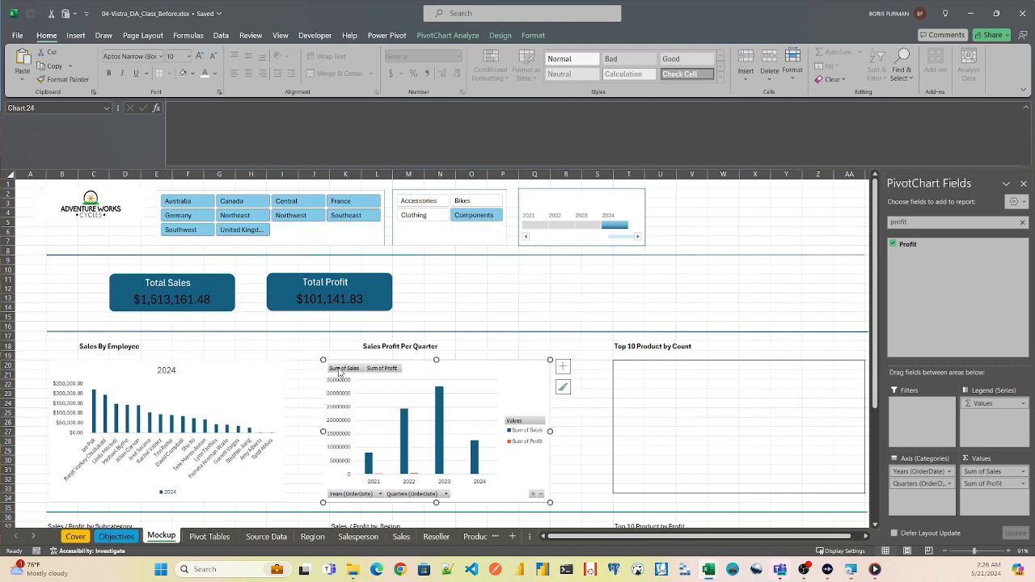
right_click(339, 373)
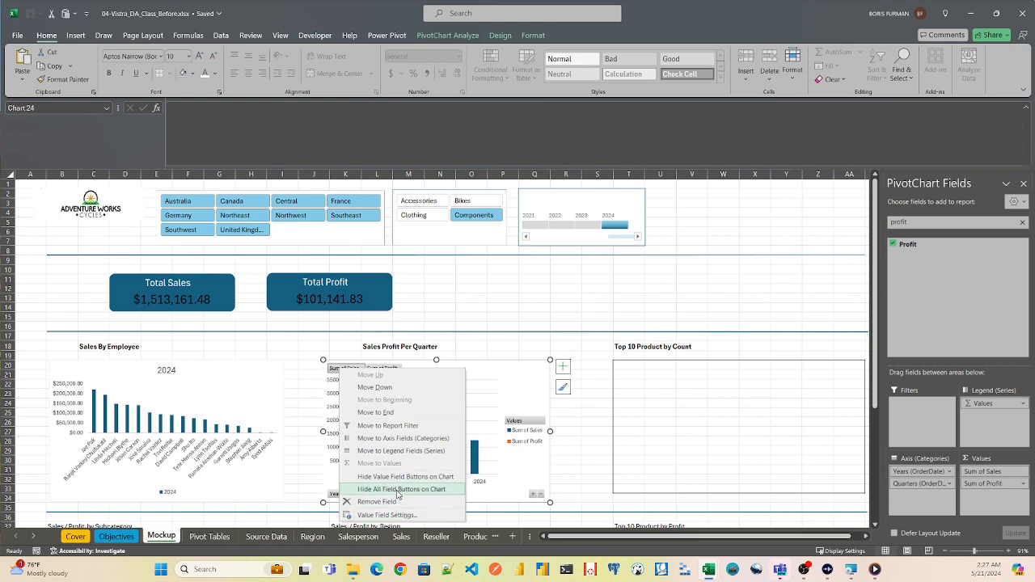
left_click(398, 490)
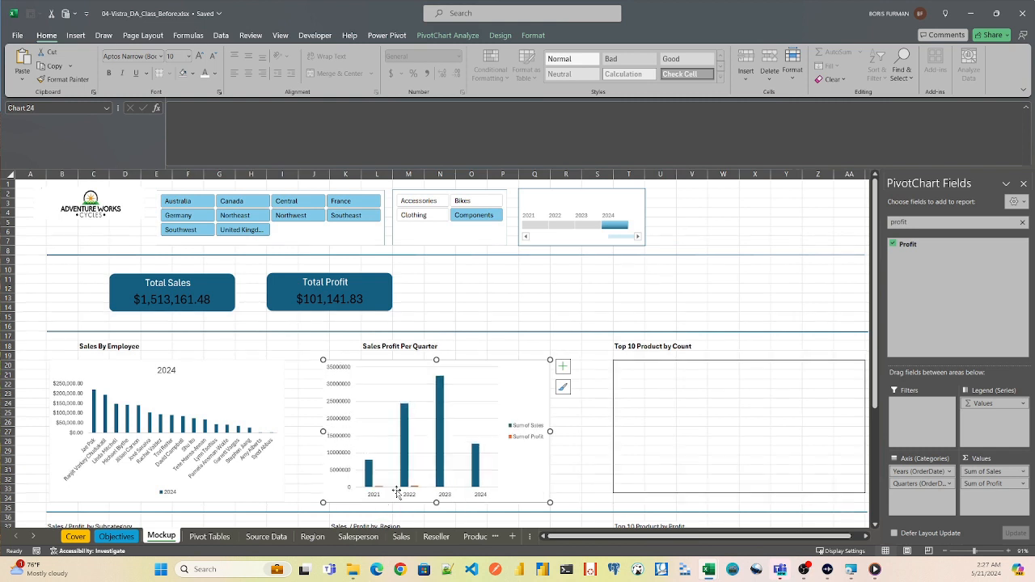
- Remove the gridlines from the Sales Profit Per Quarter chart and place its legend at the bottom of the chart
left_click(563, 369)
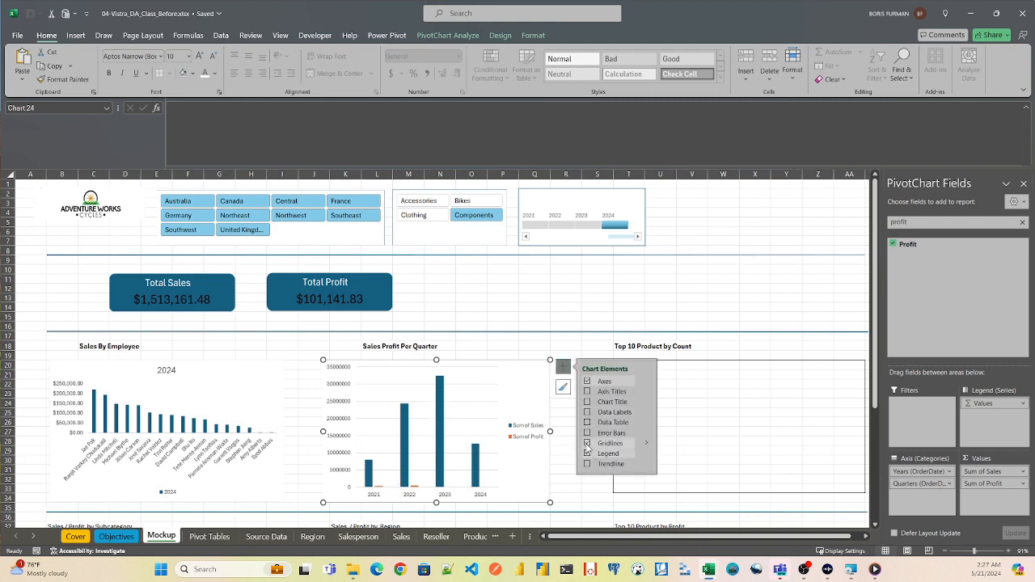
mouse_move(643, 443)
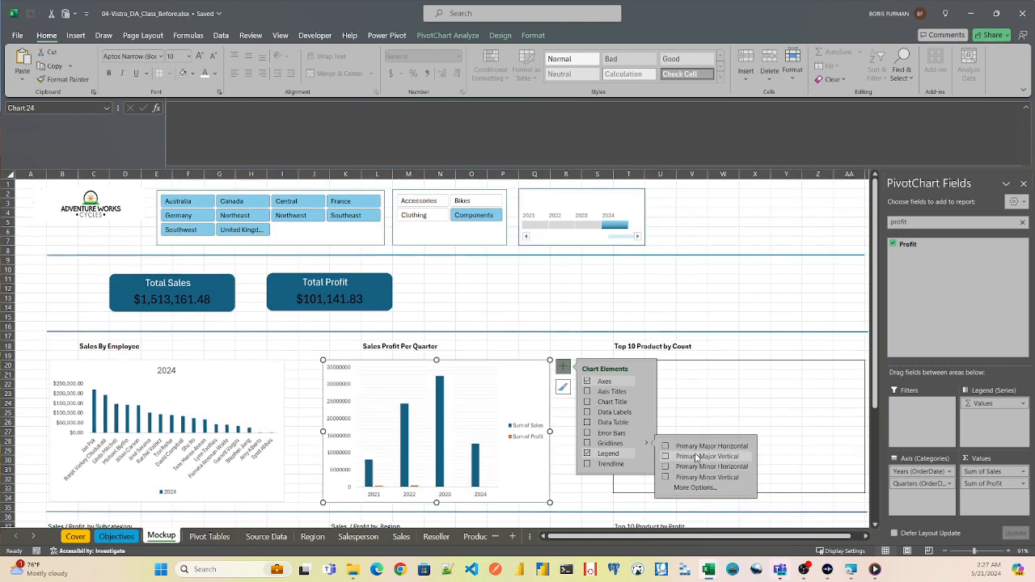
left_click(630, 457)
mouse_move(647, 454)
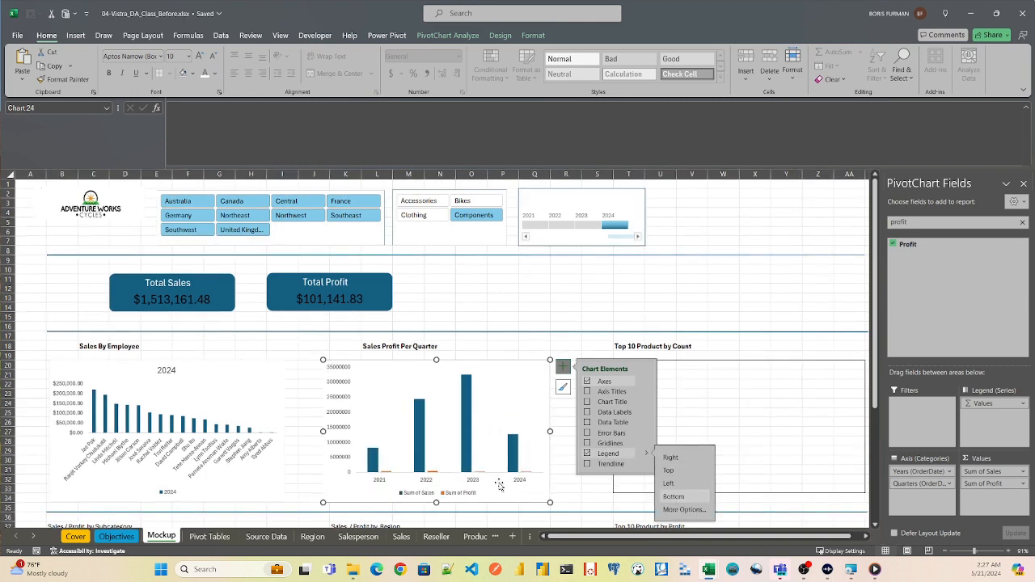
left_click(499, 316)
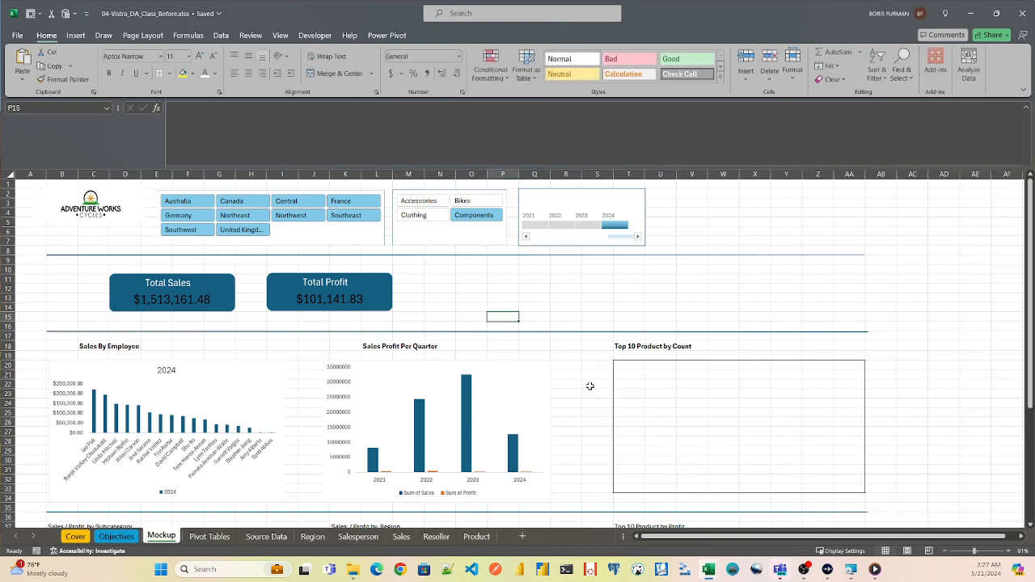
- Save the workbook
left_click(578, 336)
key("ctrl+s")
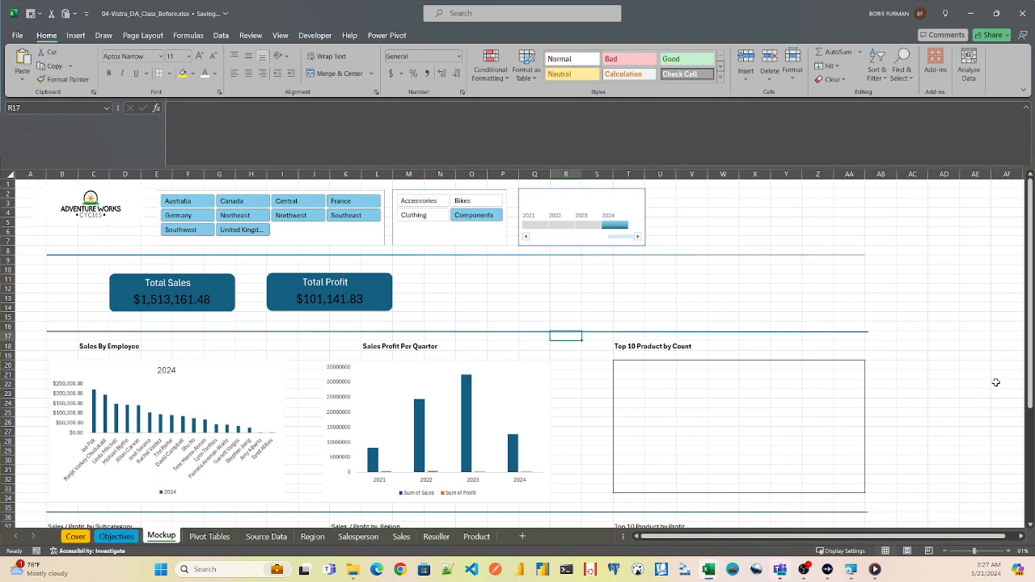
- Test the region slicer on the Mockup sheet by filtering the dashboard to France and to Southeast
left_click_drag(1031, 355, 1030, 466)
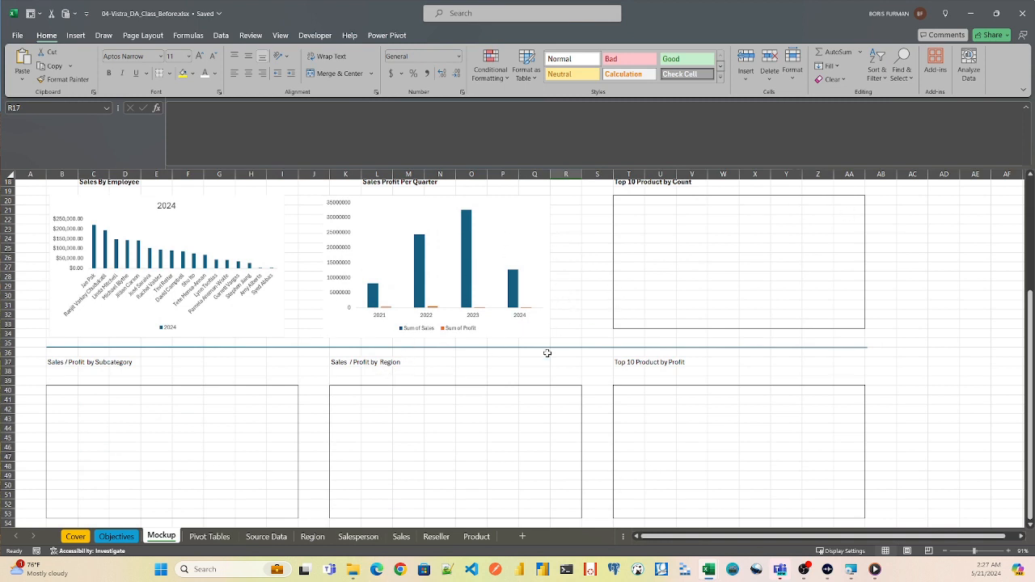
left_click(533, 252)
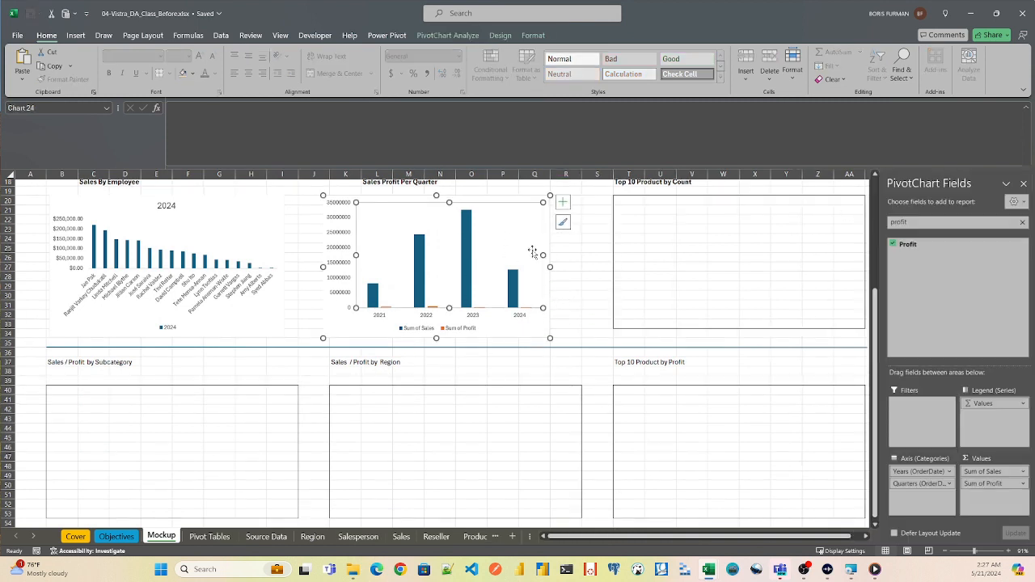
left_click_drag(875, 332, 882, 253)
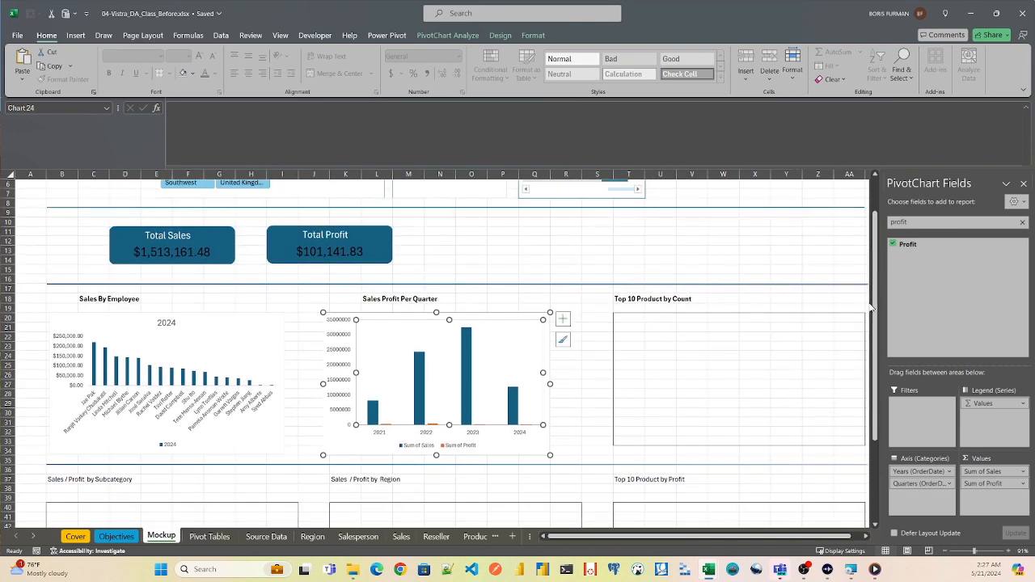
scroll(841, 303, "up", 2)
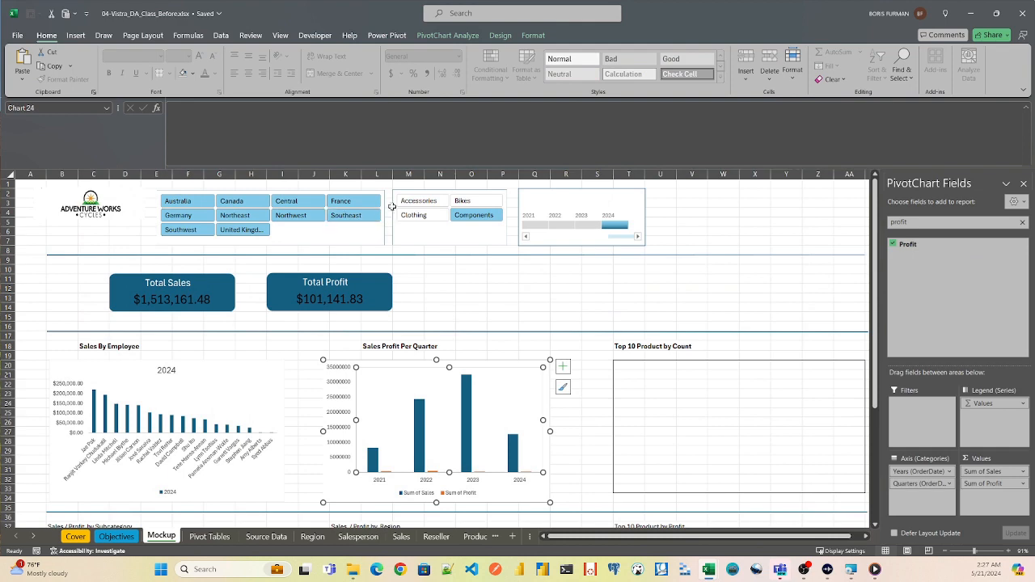
left_click(341, 201)
left_click(347, 217)
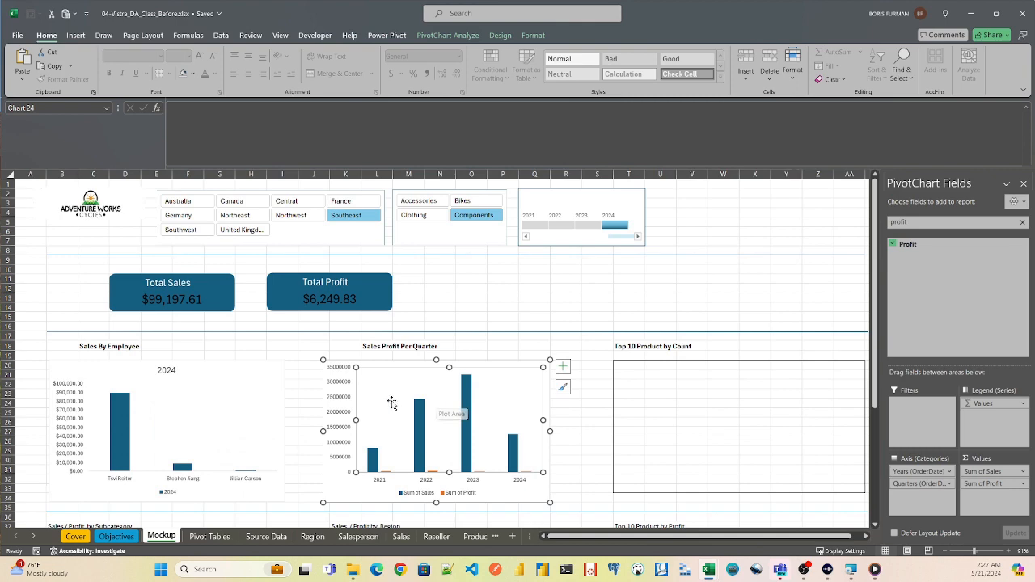
- Connect the sales per quarter PivotTable on the Pivot Tables sheet to the OrderDate, Product.Category and Region.Region filters
left_click(209, 536)
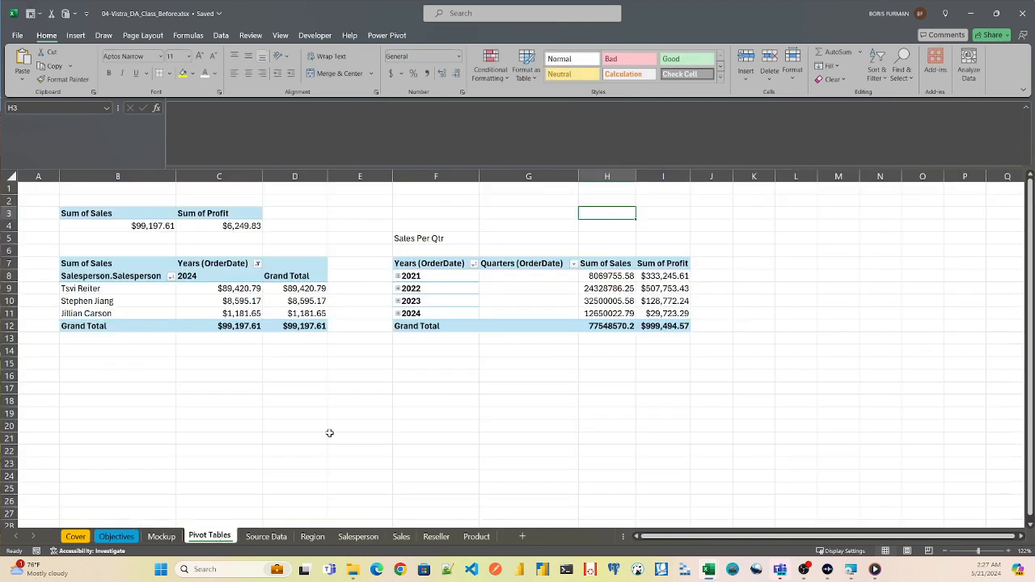
left_click(447, 275)
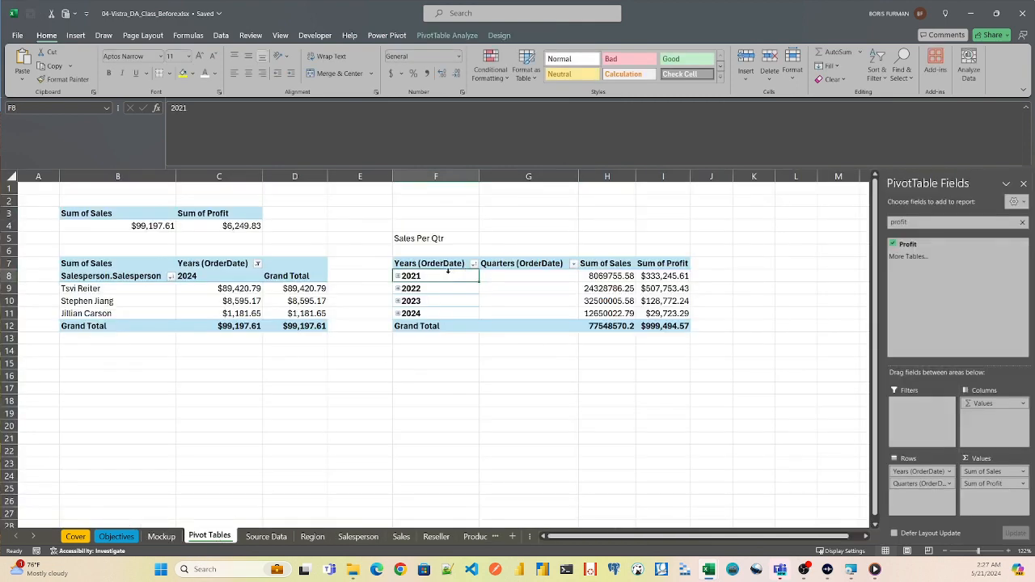
left_click(462, 35)
left_click(359, 69)
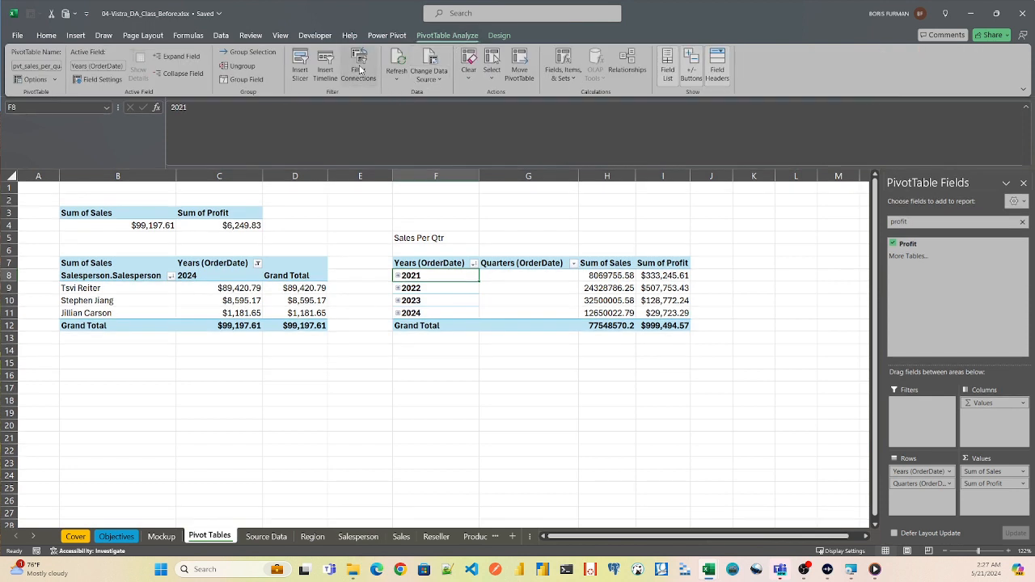
left_click(314, 264)
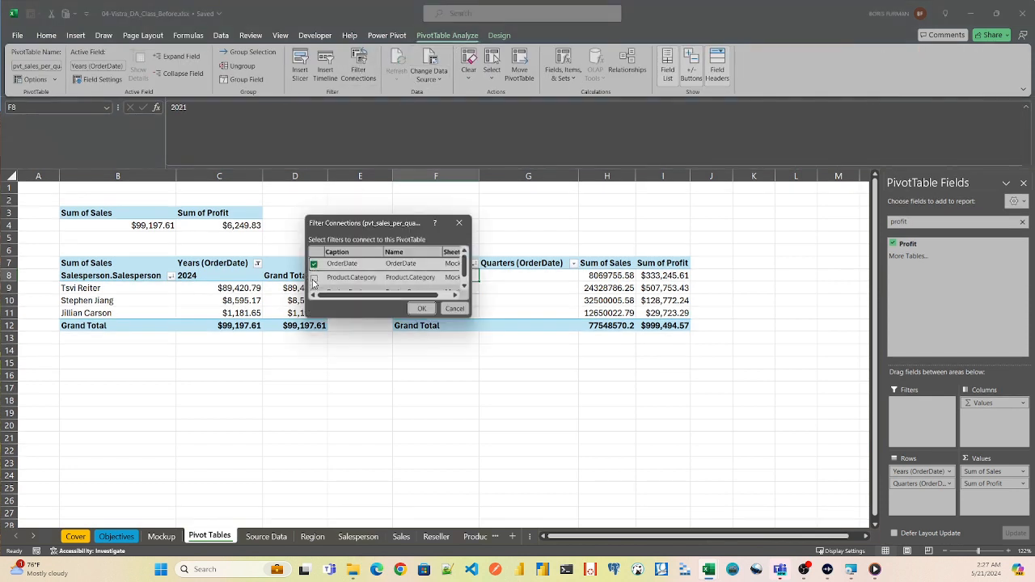
left_click(314, 278)
scroll(466, 263, "down", 1)
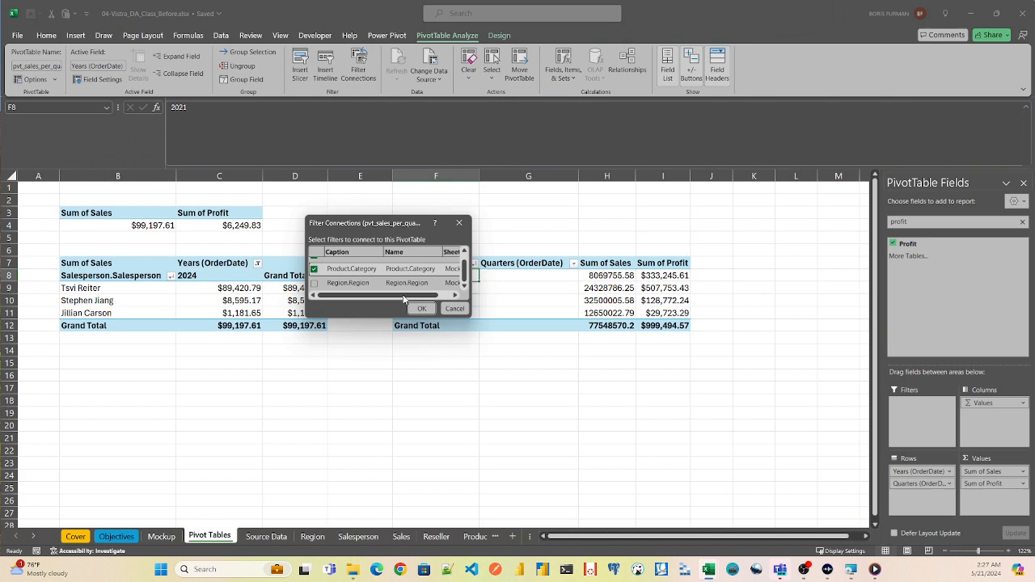
left_click(314, 283)
left_click(422, 308)
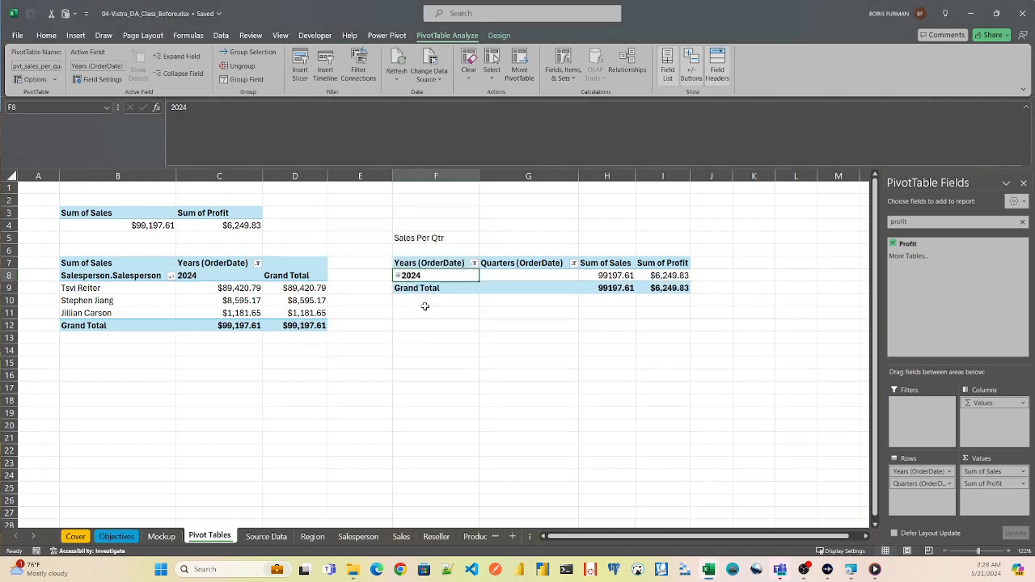
- Test the Mockup dashboard with the Clothing, Accessories, Bikes and Components categories and the Northwest region
left_click(160, 536)
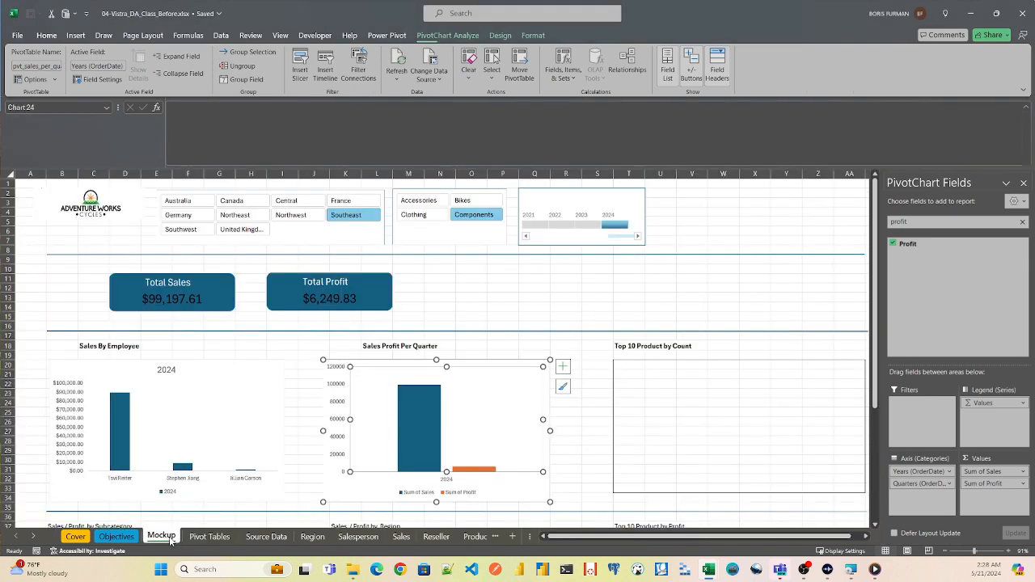
left_click(423, 216)
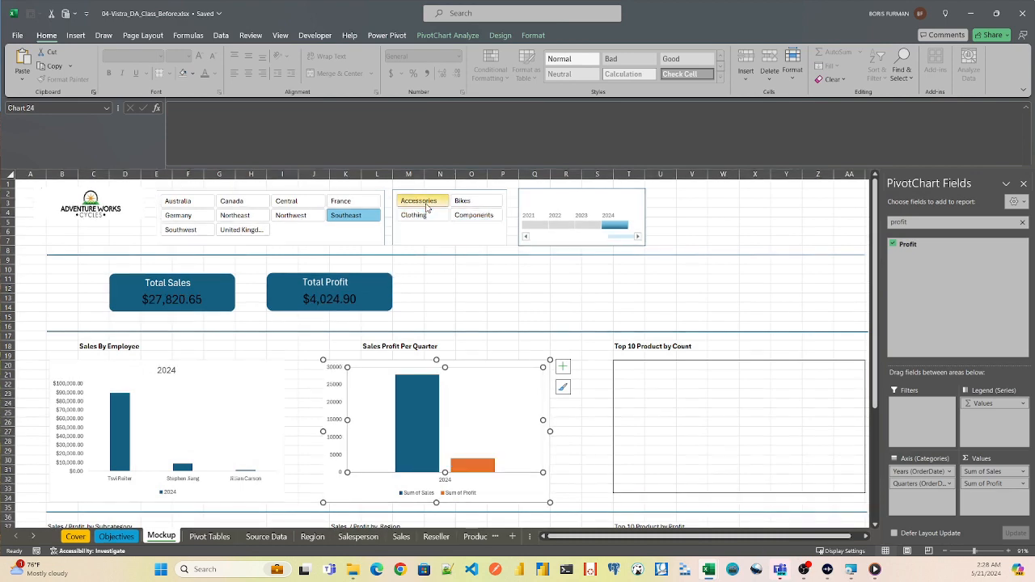
left_click(418, 200)
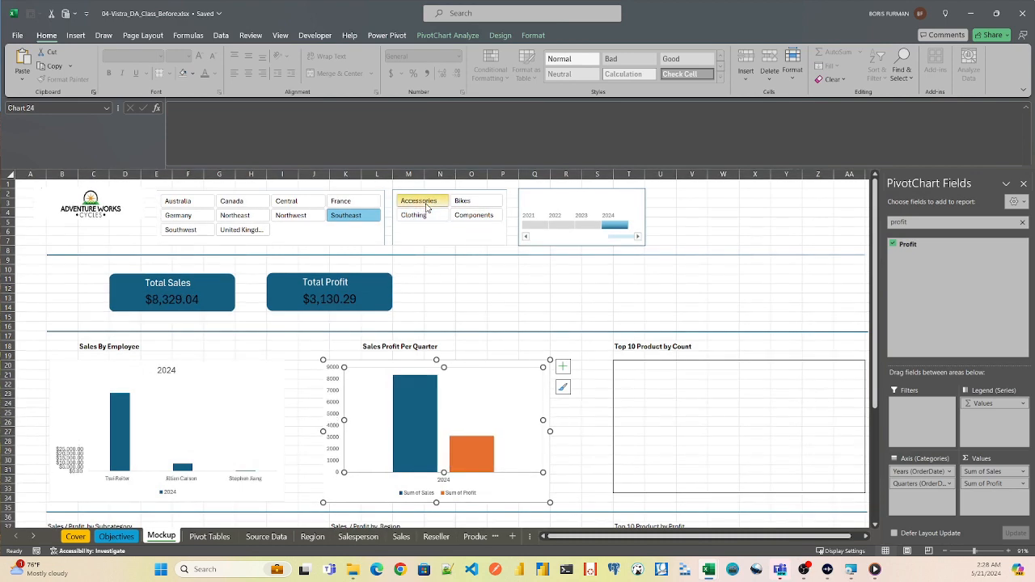
left_click(466, 202)
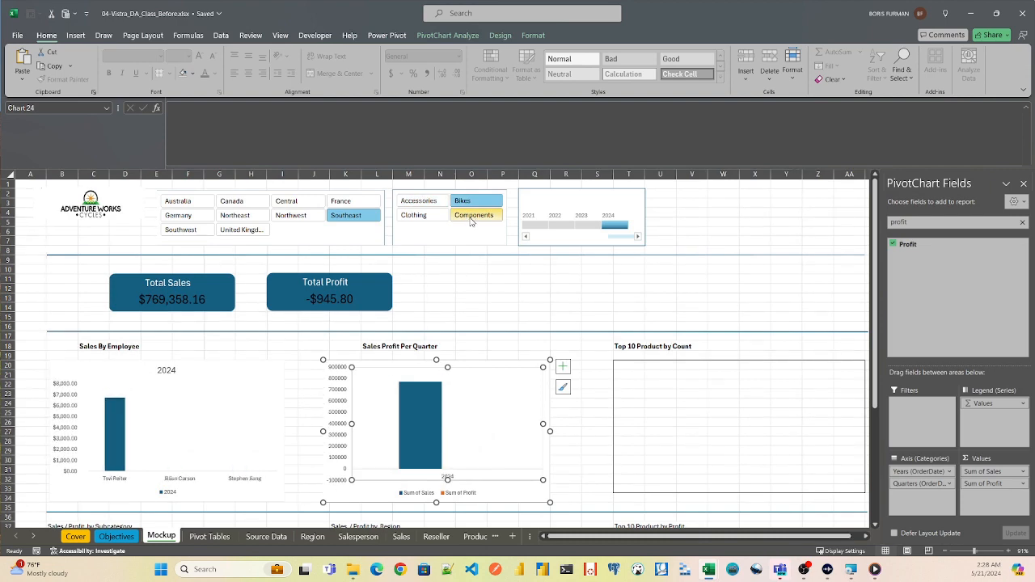
left_click(472, 219)
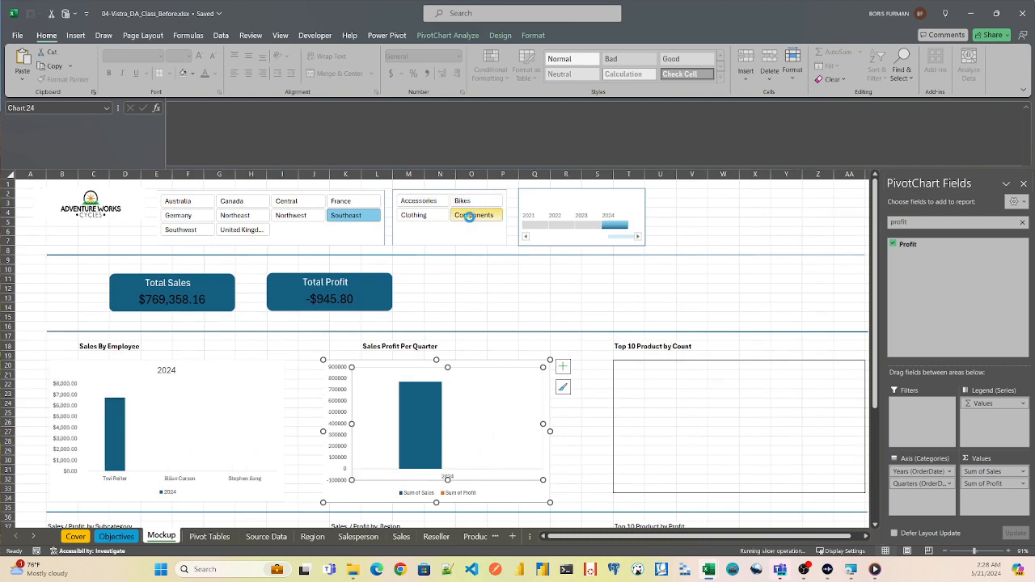
left_click(292, 216)
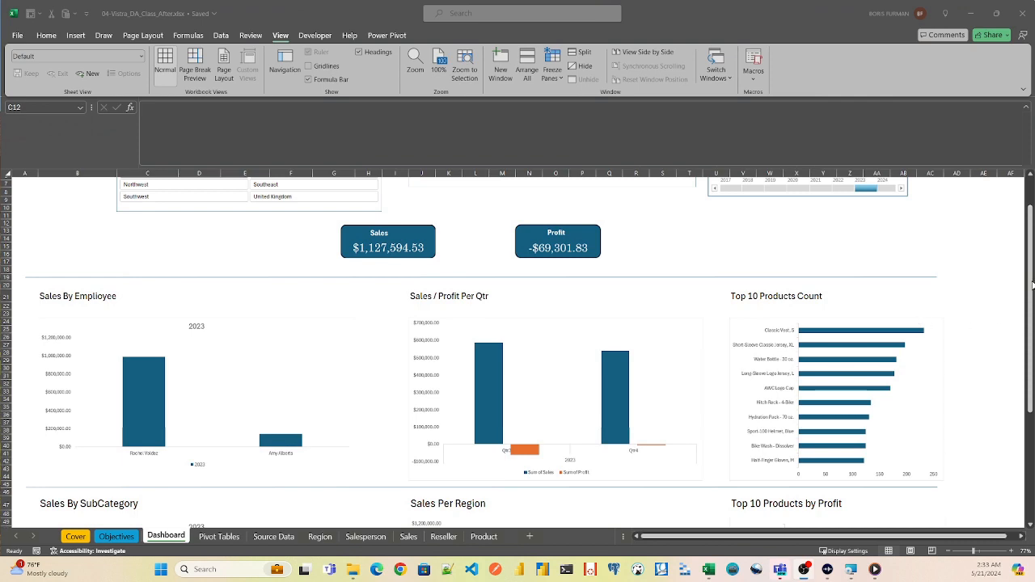
- Examine the Dashboard sheet of 04-Vistra_DA_Class_After.xlsx with its category slicer filtered to Accessories, Clothing and Bikes in turn
left_click_drag(1031, 286, 1029, 331)
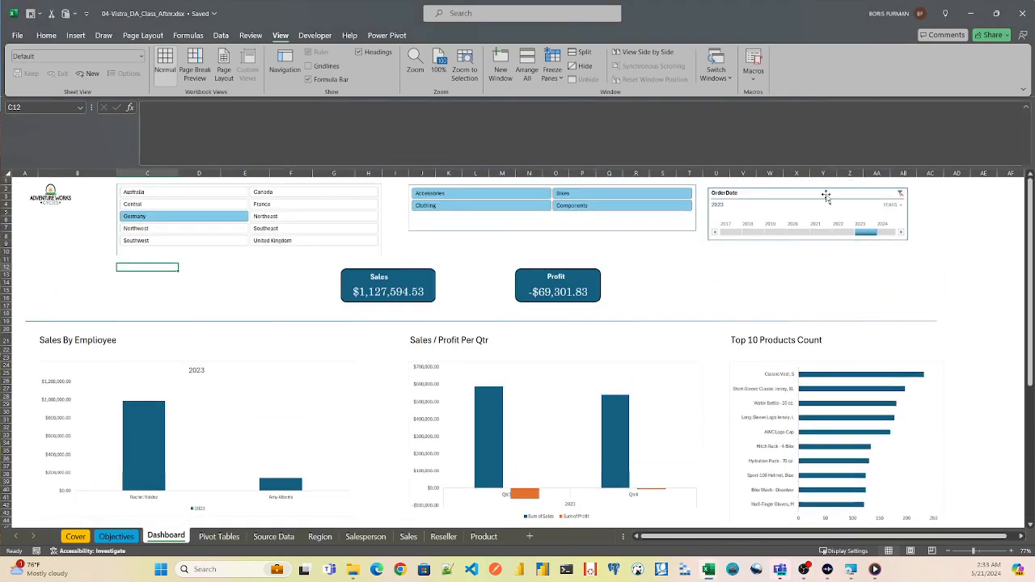
left_click(450, 194)
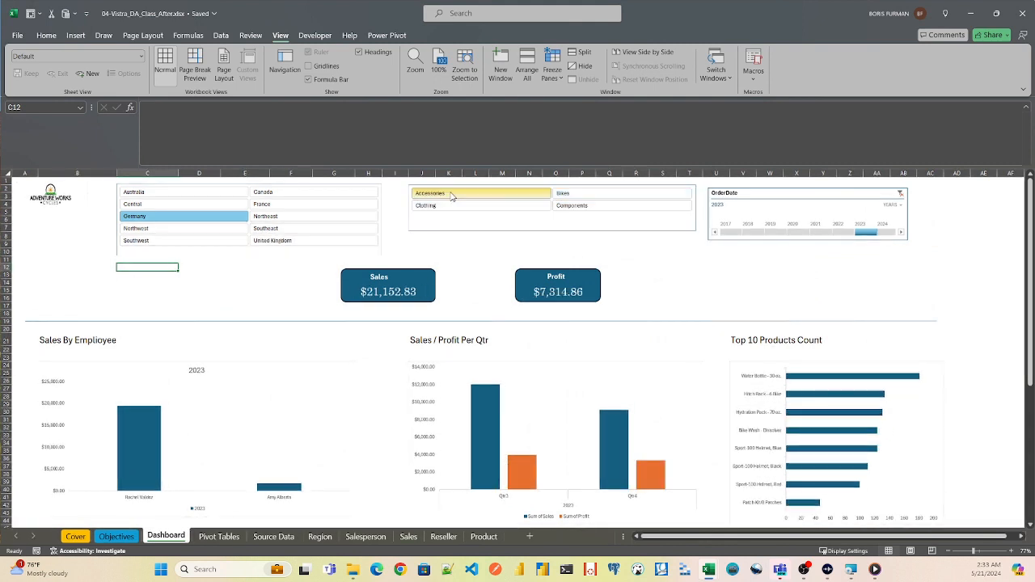
left_click(450, 206)
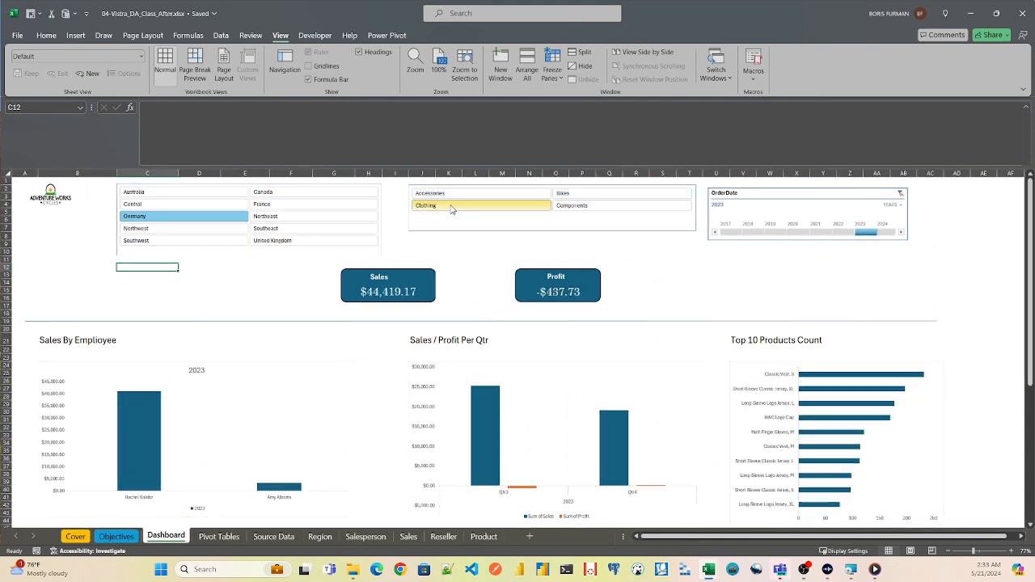
left_click_drag(1029, 242, 1020, 420)
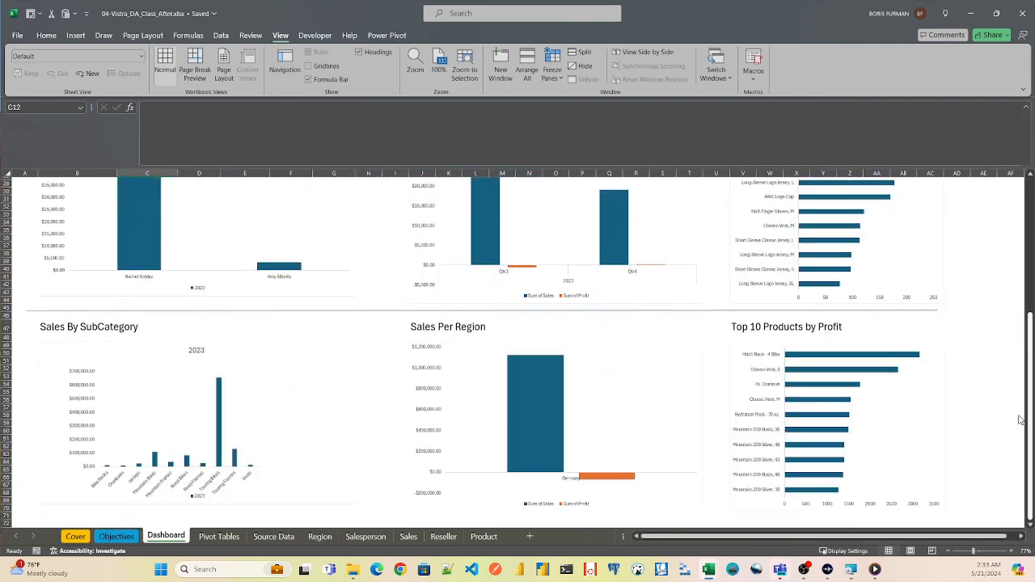
left_click_drag(1020, 380, 1011, 226)
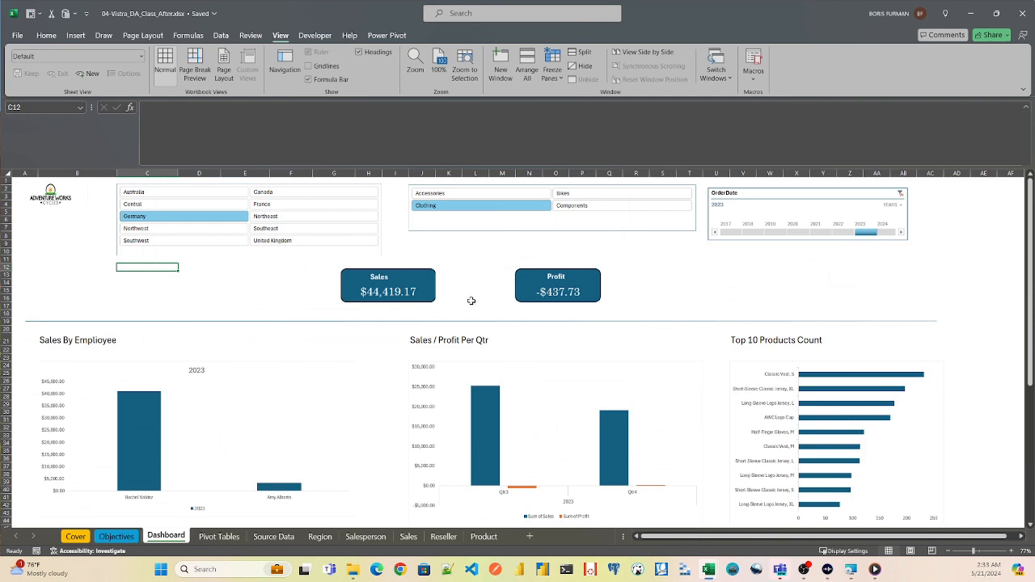
left_click(580, 196)
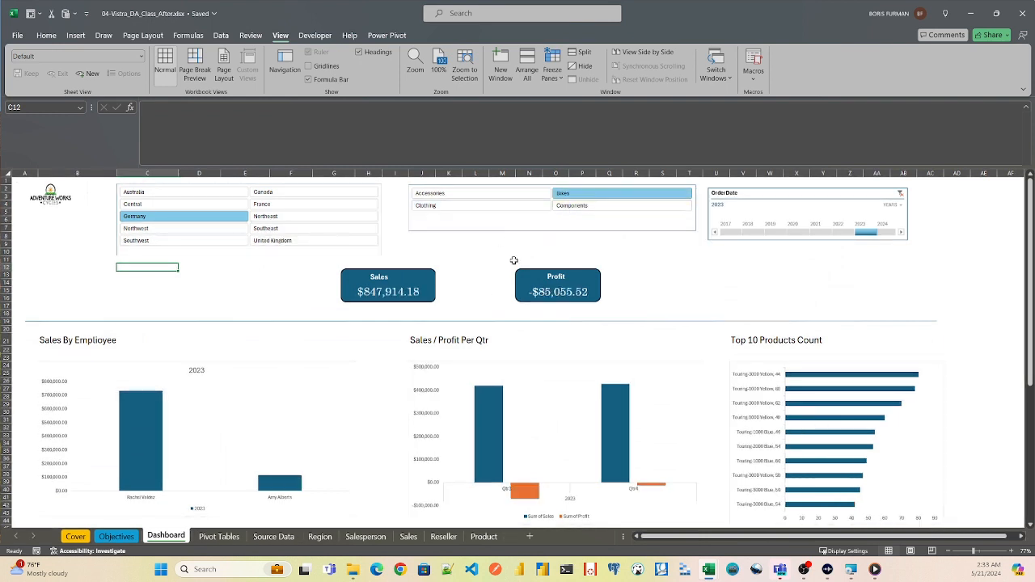
- Select all regions from Australia to United Kingdom and compare the Accessories, Clothing and Components categories on the Dashboard sheet
left_click(198, 196)
left_click(301, 241, "shift")
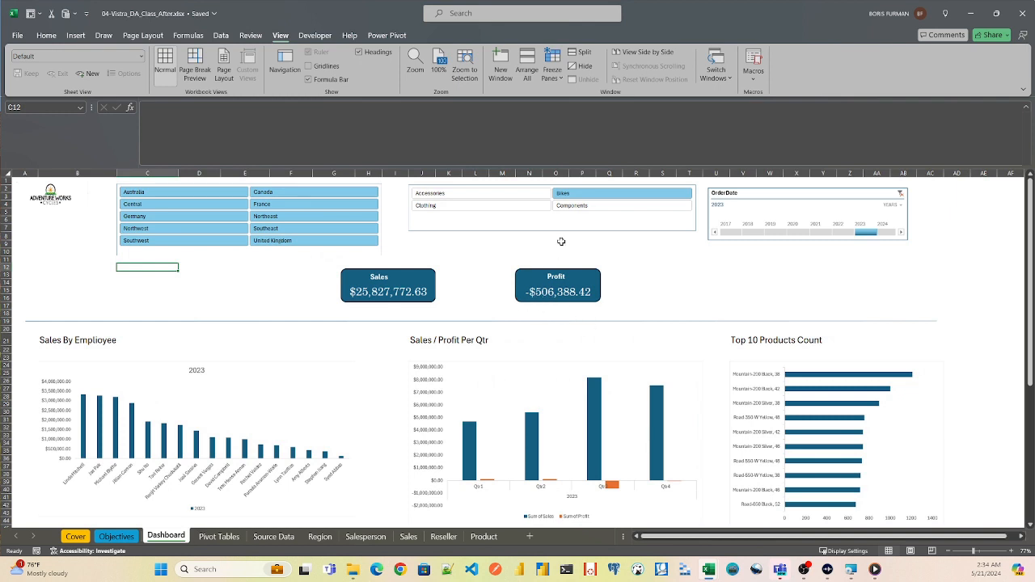
left_click(503, 196)
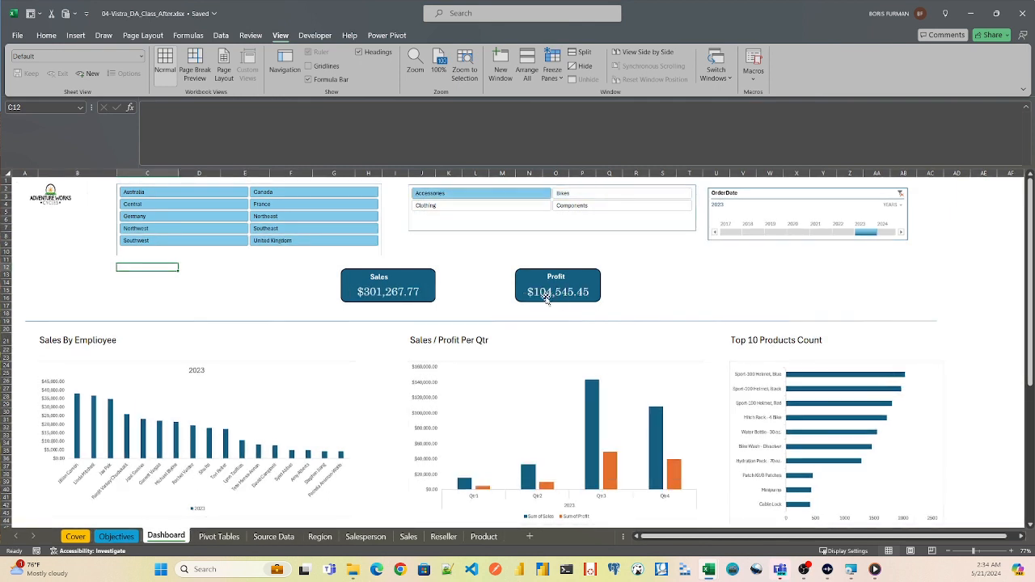
left_click(482, 208)
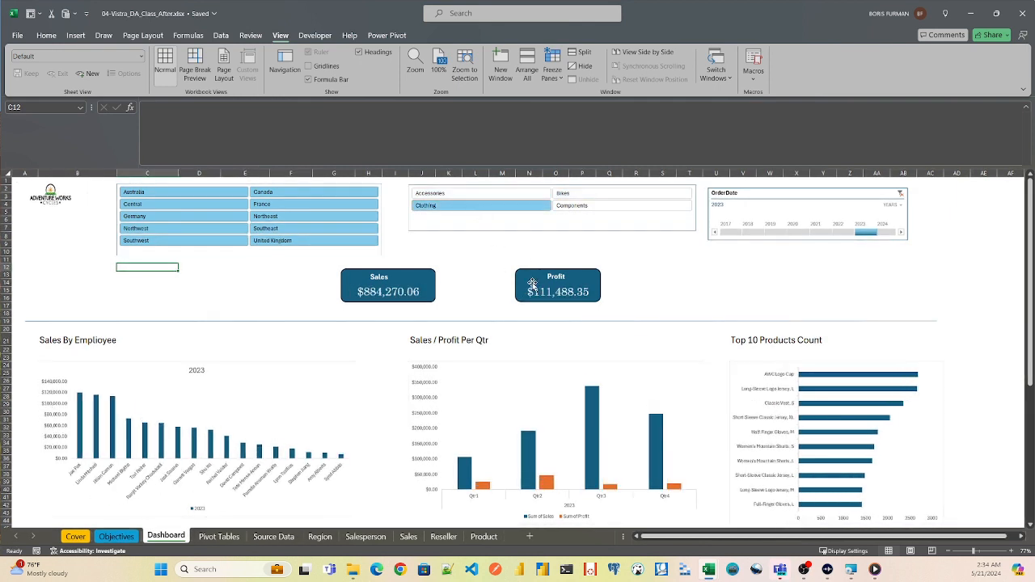
left_click(595, 206)
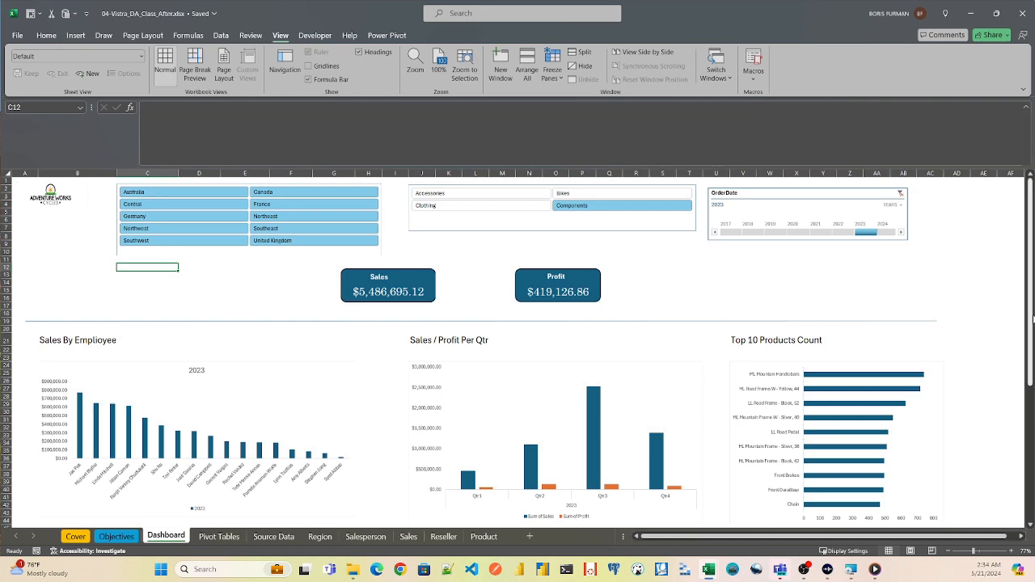
- Examine the subcategory, region and top products by profit charts for Components and, after switching the category filter, for Bikes
scroll(1028, 321, "down", 9)
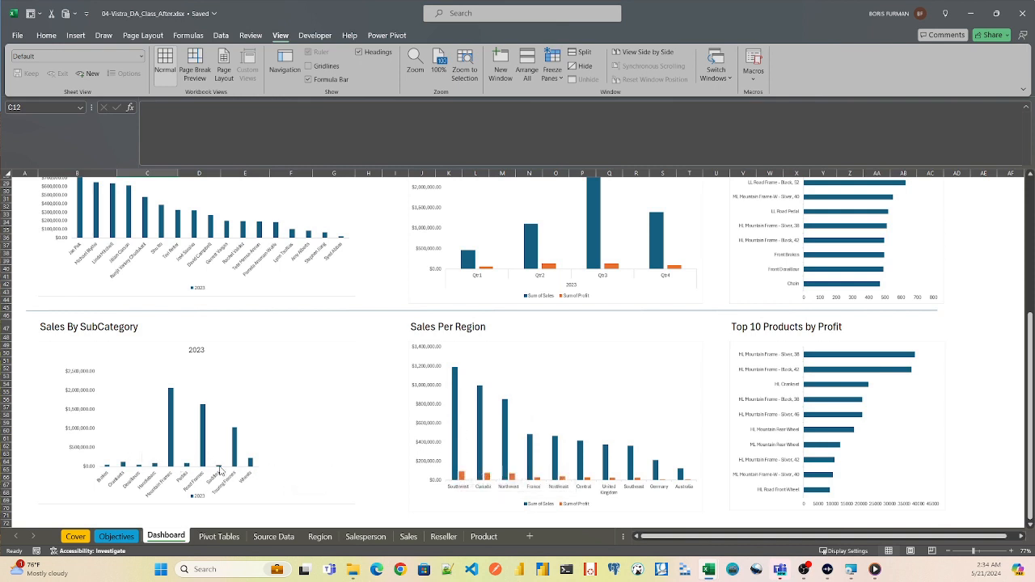
left_click_drag(1029, 384, 1018, 220)
left_click(584, 193)
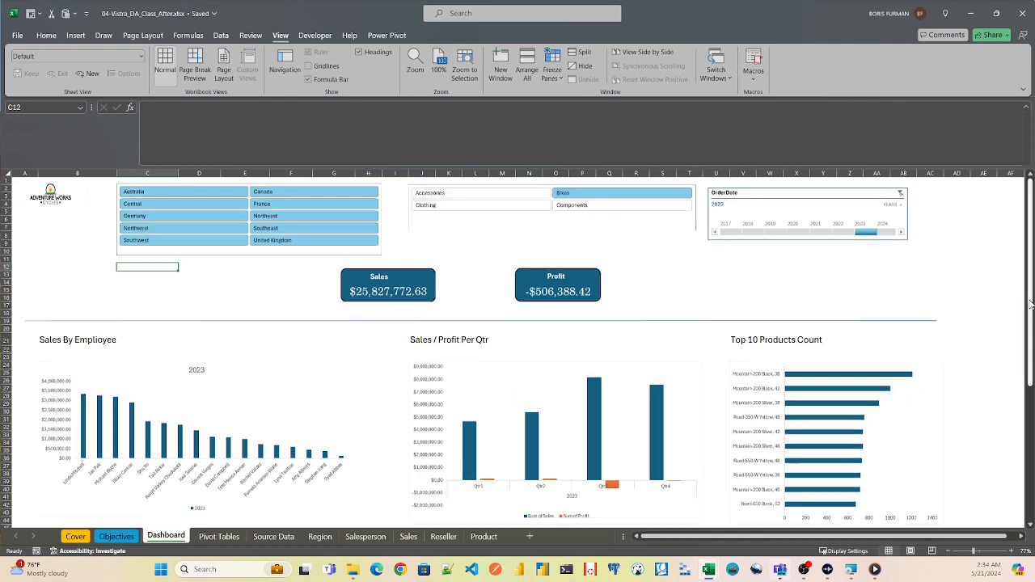
left_click_drag(1030, 343, 1030, 477)
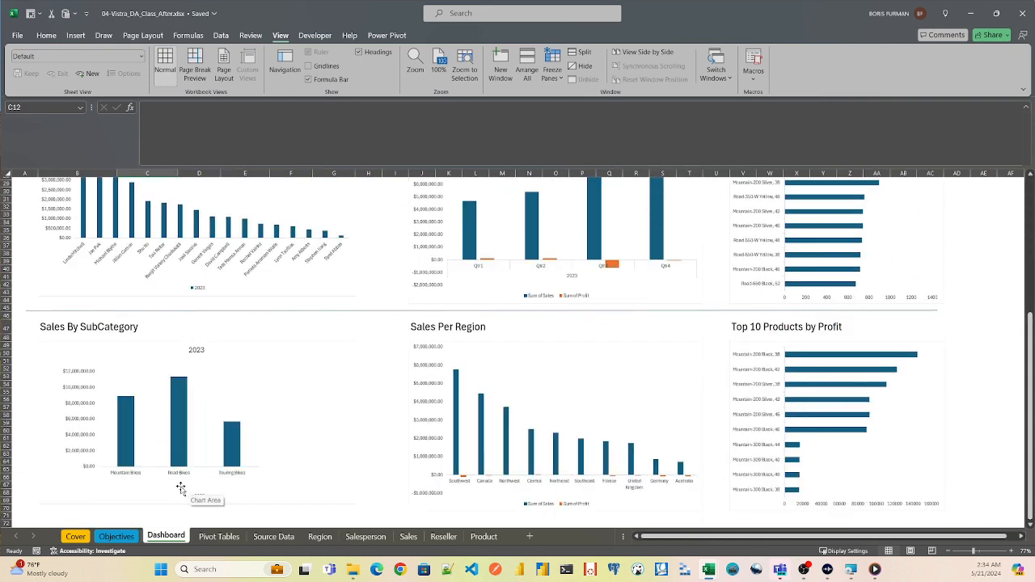
- Check the bike subcategory chart on the Dashboard sheet, then examine the workbook's queries and preview the Source Data query
mouse_move(128, 409)
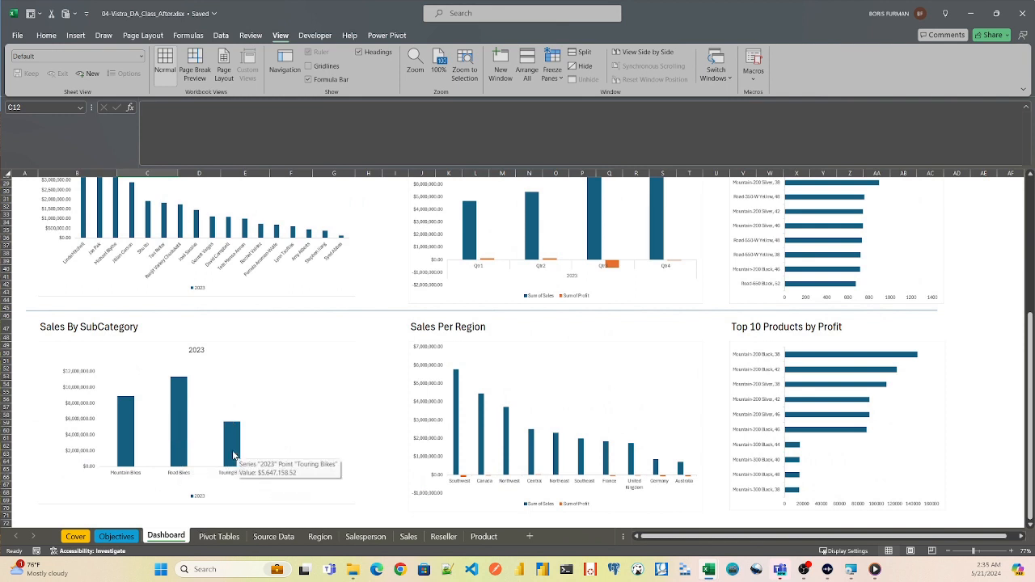
scroll(1031, 414, "up", 8)
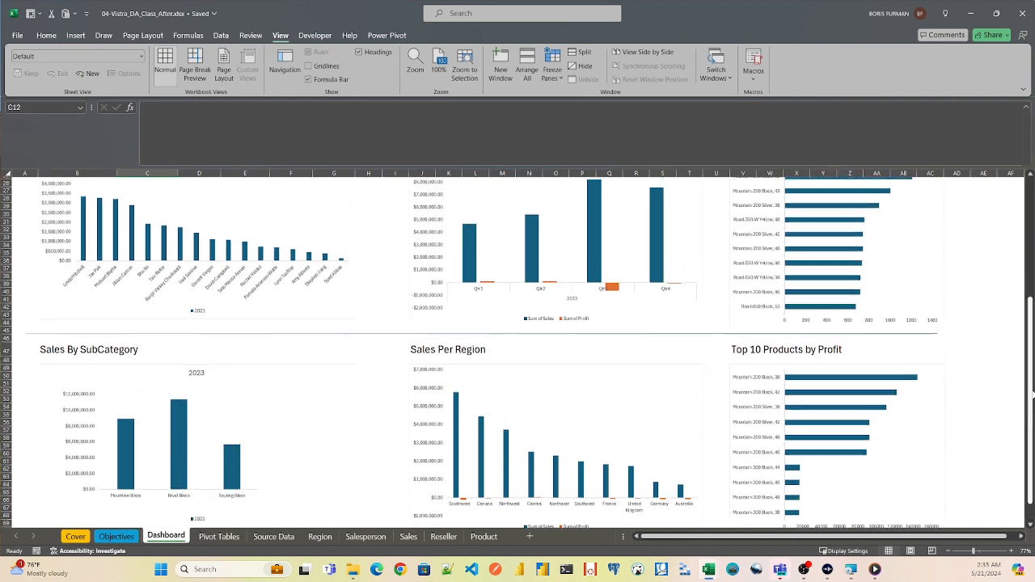
scroll(518, 353, "up", 1)
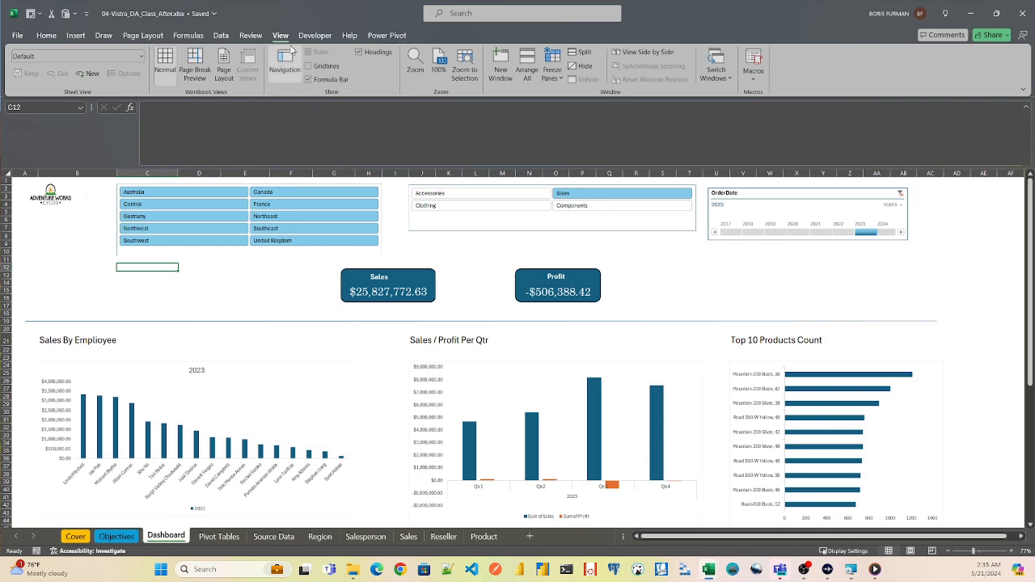
left_click(221, 35)
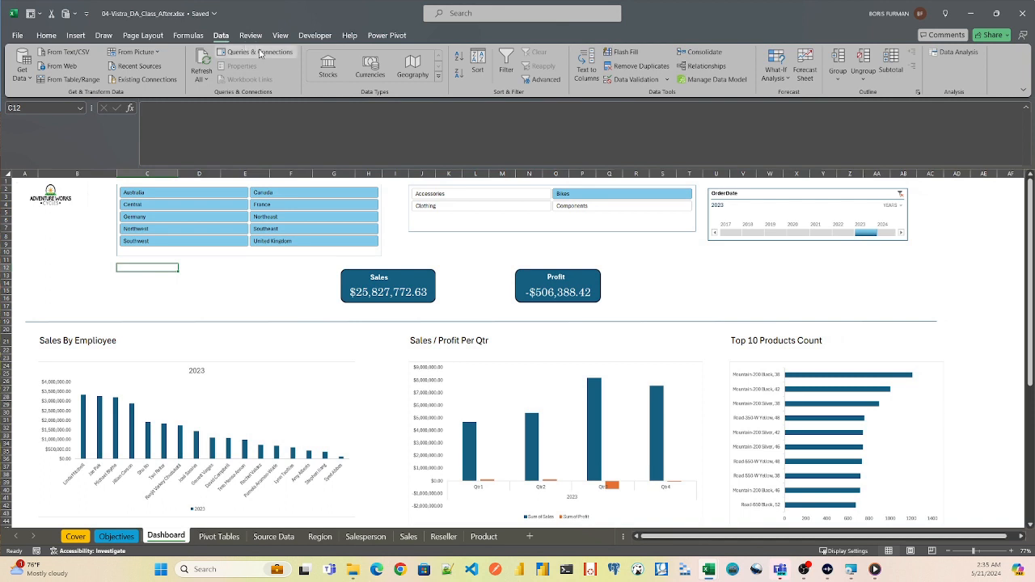
left_click(255, 52)
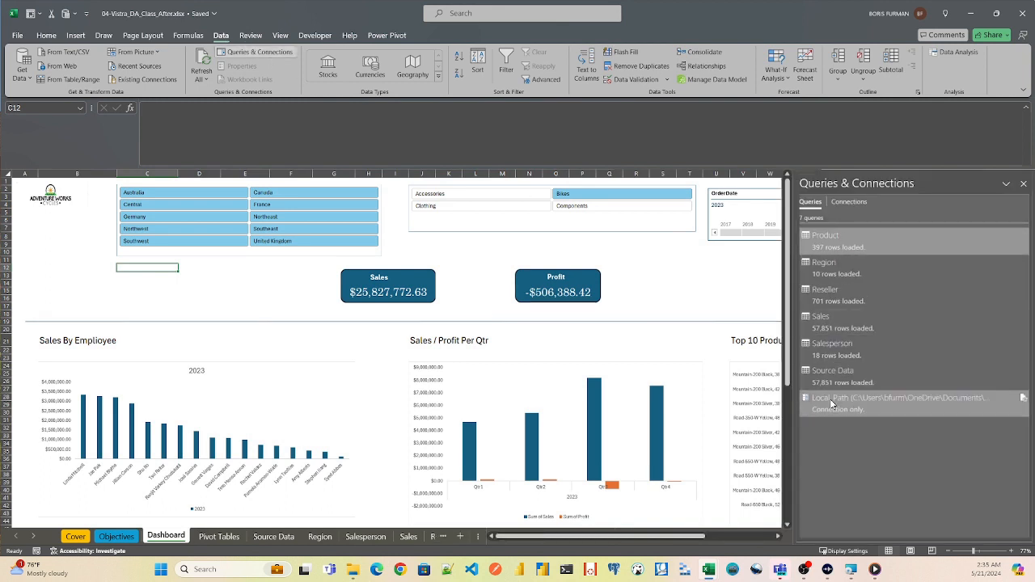
mouse_move(850, 376)
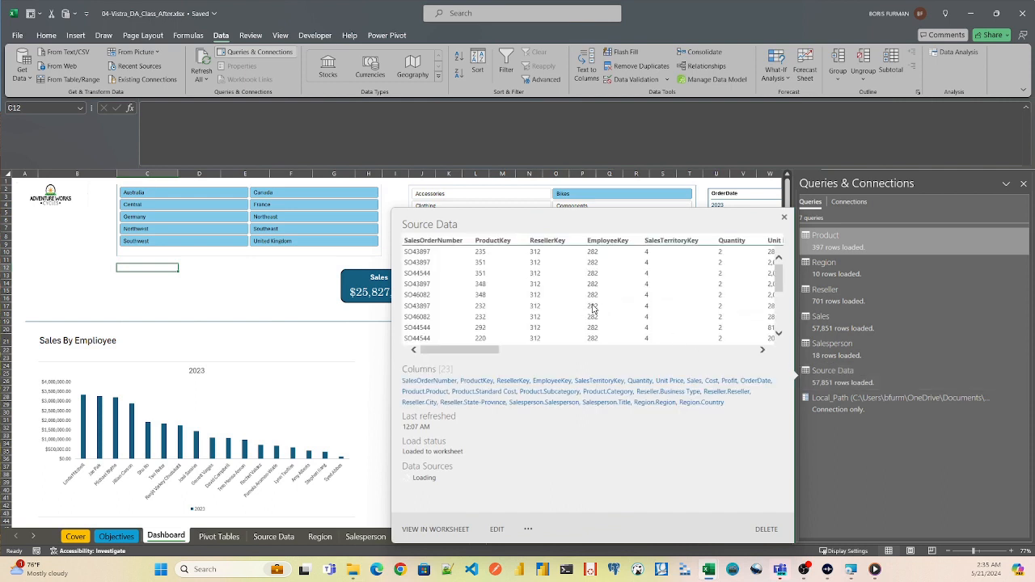
left_click(785, 217)
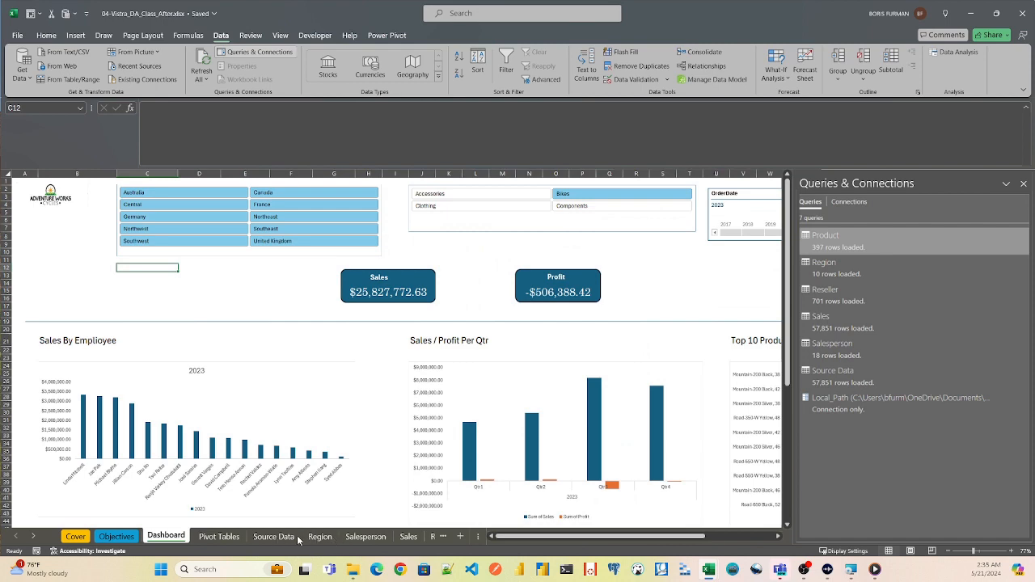
- View the Pivot Tables sheet behind the charts, then return to the Dashboard sheet and close the list of queries
left_click(219, 537)
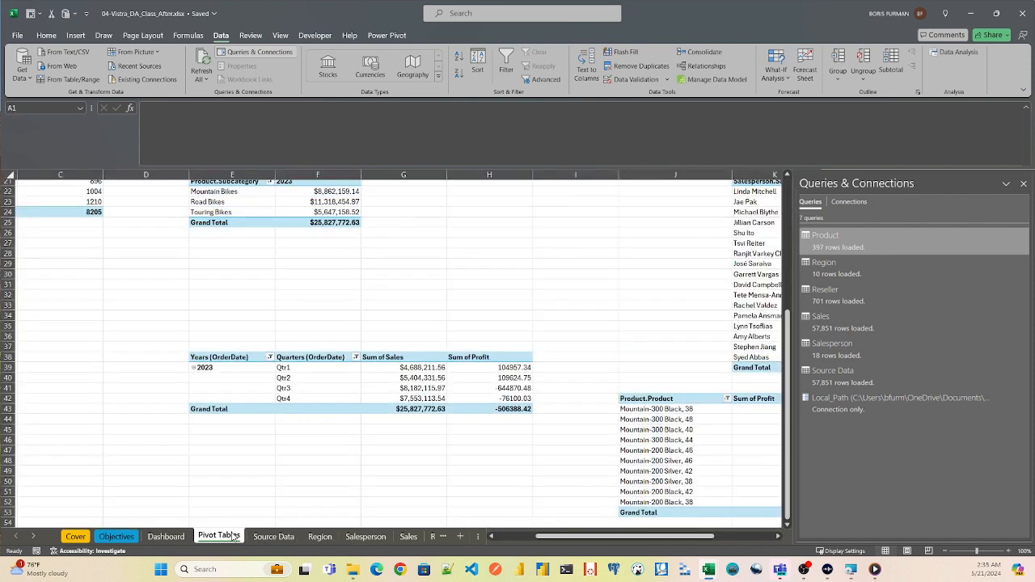
left_click(166, 537)
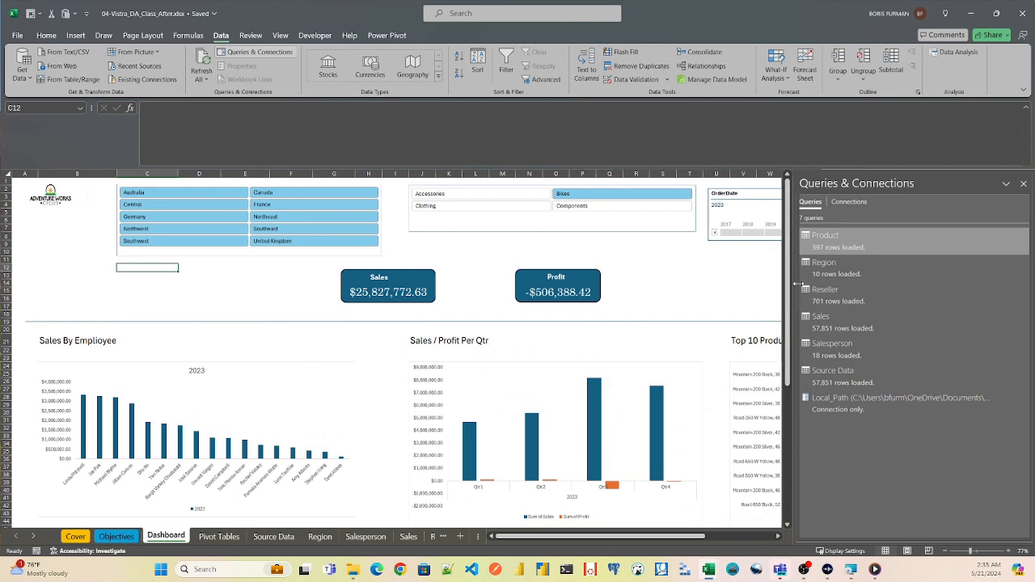
left_click(1024, 184)
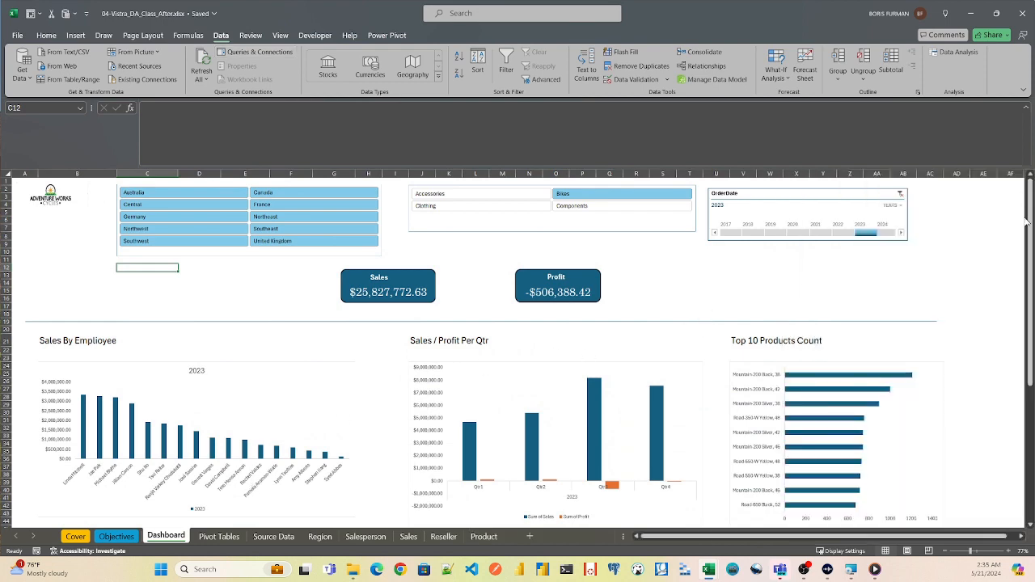
scroll(1029, 225, "down", 7)
scroll(1030, 225, "up", 7)
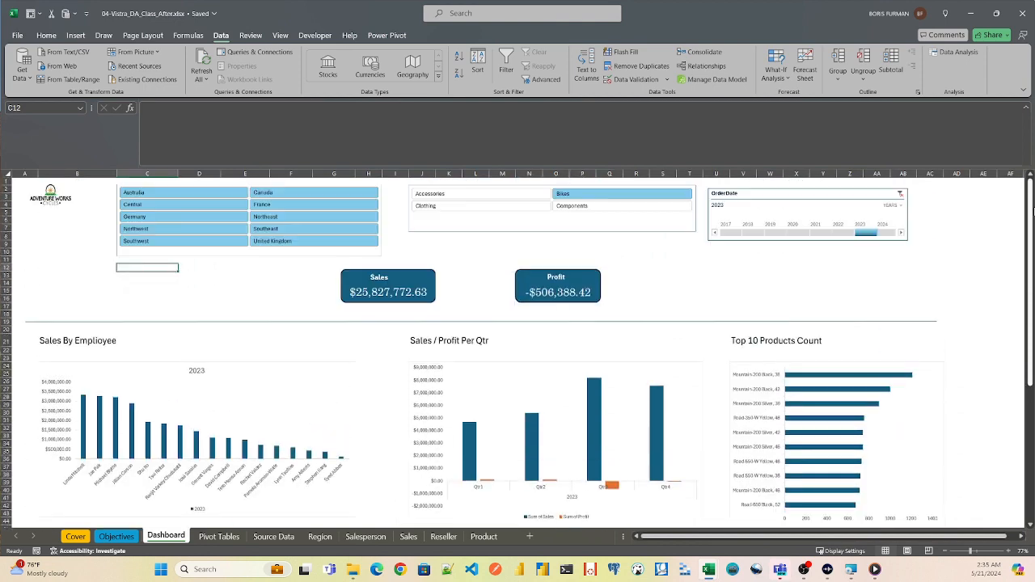